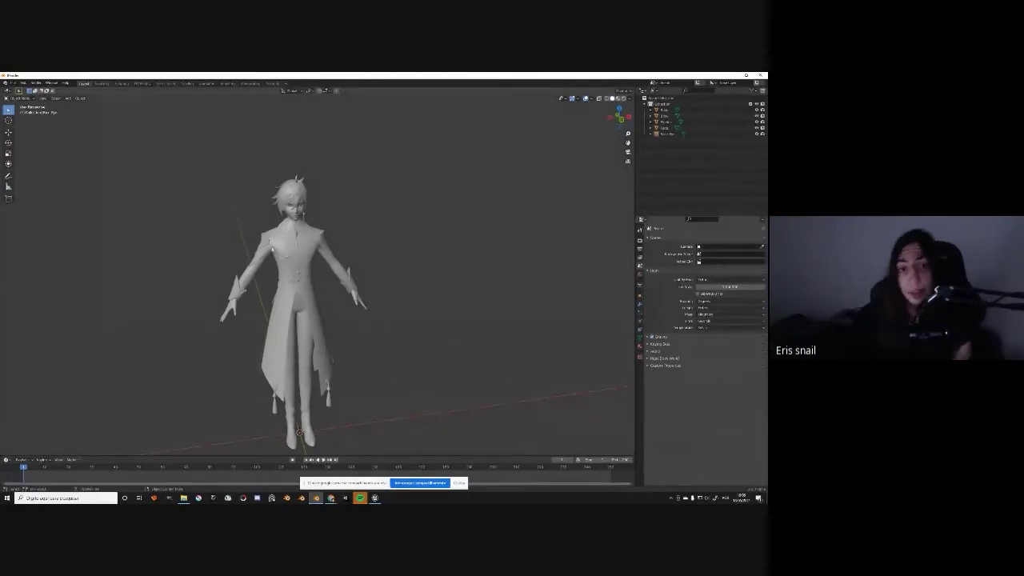
# Orbit around the character model and snap to a front orthographic view
pyautogui.moveTo(289, 239); pyautogui.dragTo(278, 197, button='middle')
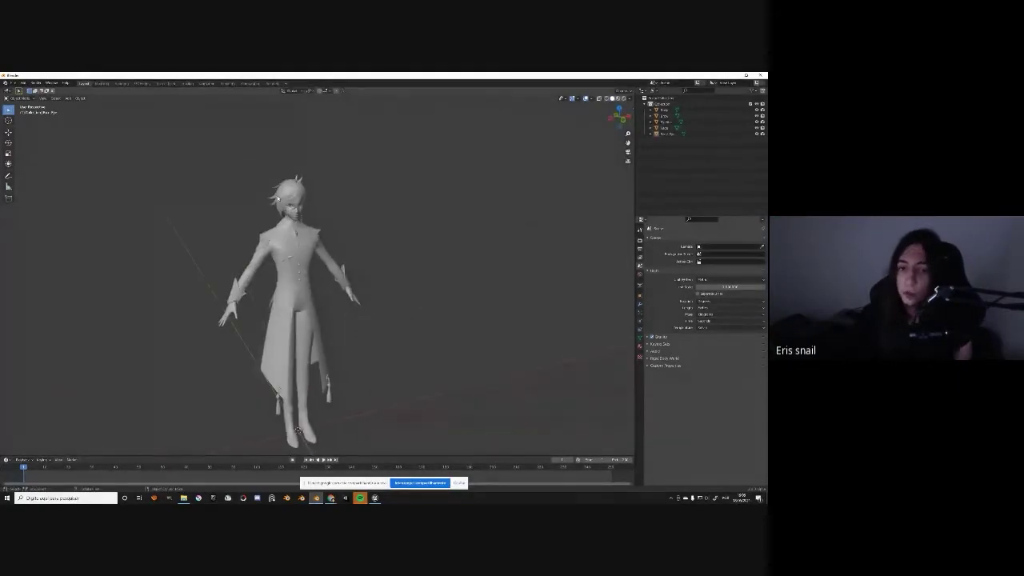
pyautogui.scroll(5, 298, 207)
pyautogui.moveTo(299, 207); pyautogui.dragTo(290, 257, button='middle')
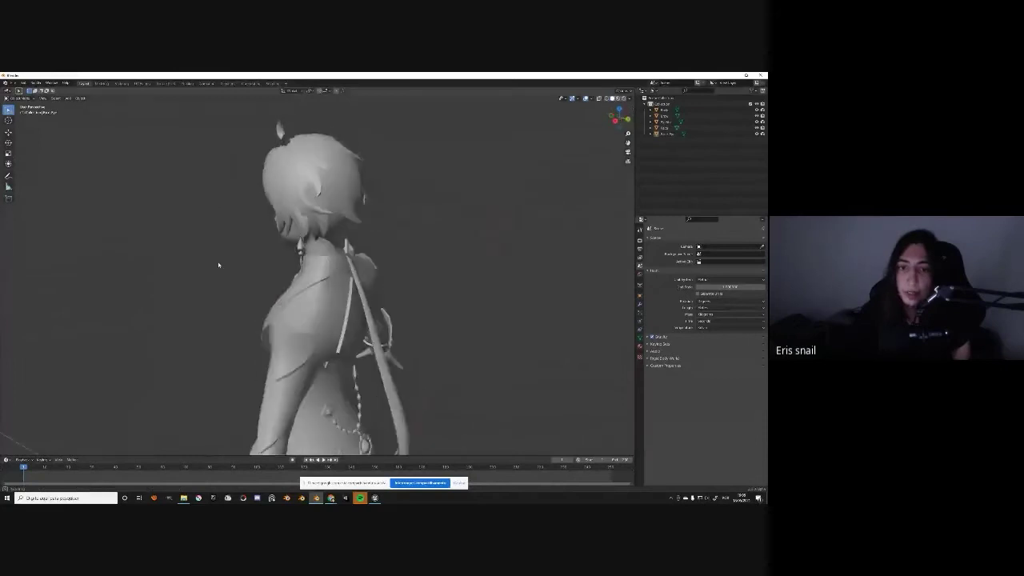
pyautogui.scroll(-4, 307, 248)
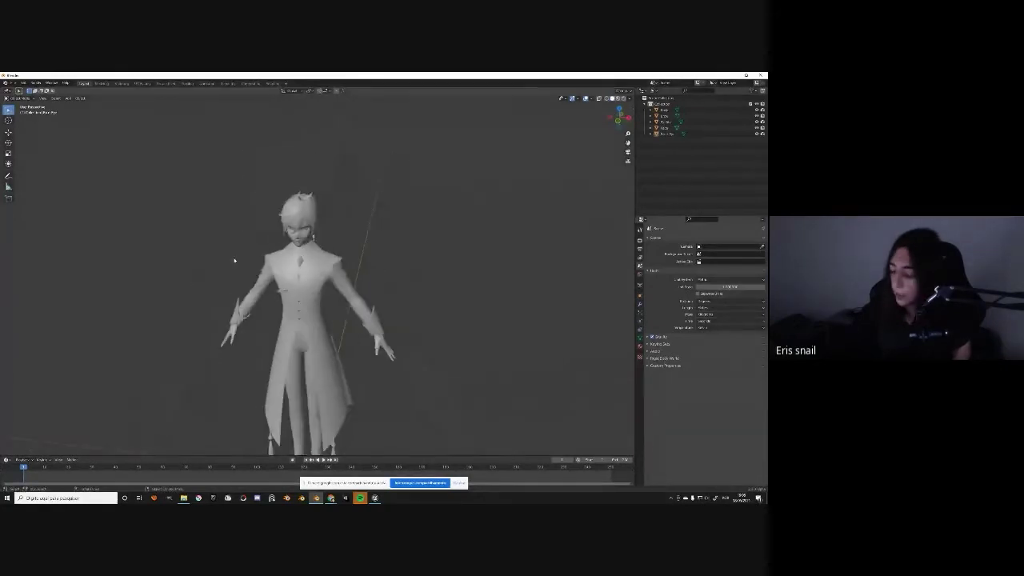
pyautogui.press('KP_1')
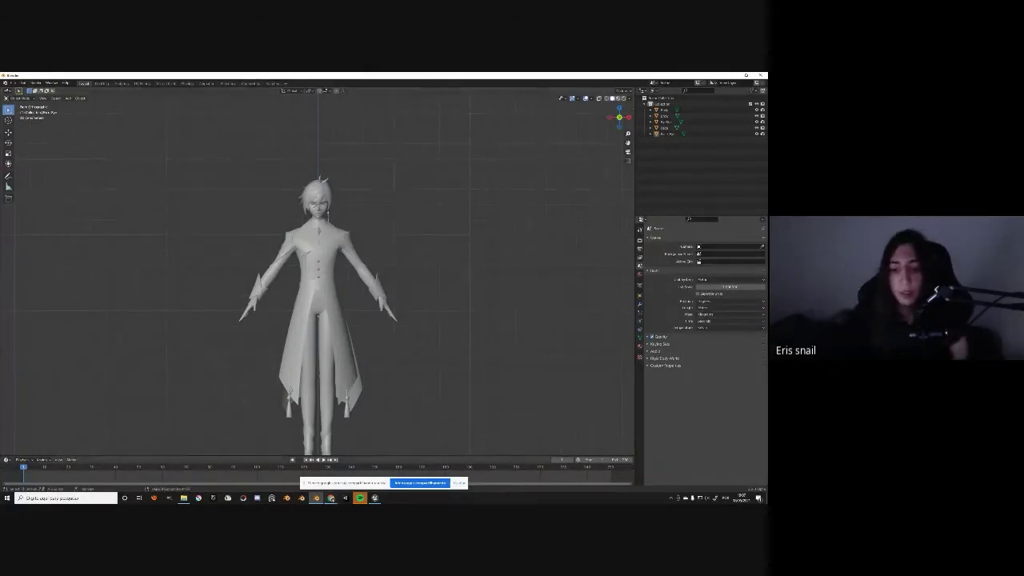
# Look at the anime character reference image in the browser, then return to Blender
pyautogui.moveTo(330, 498)
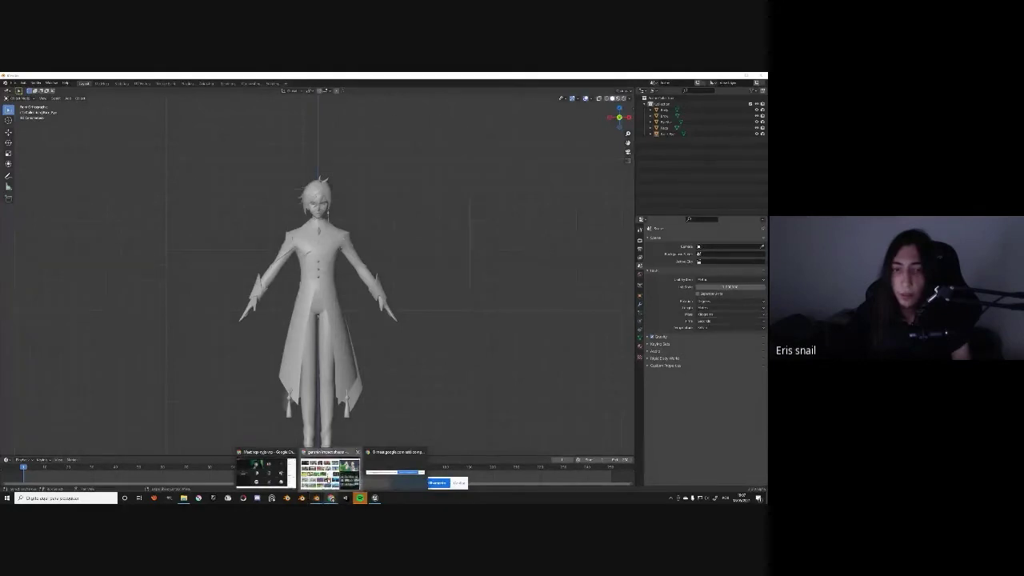
pyautogui.click(330, 474)
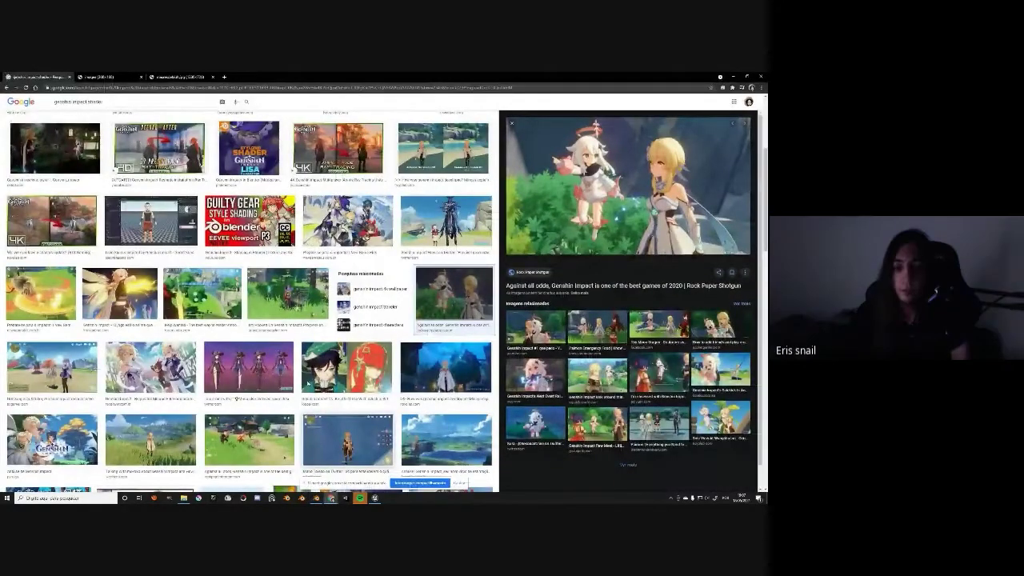
pyautogui.click(180, 77)
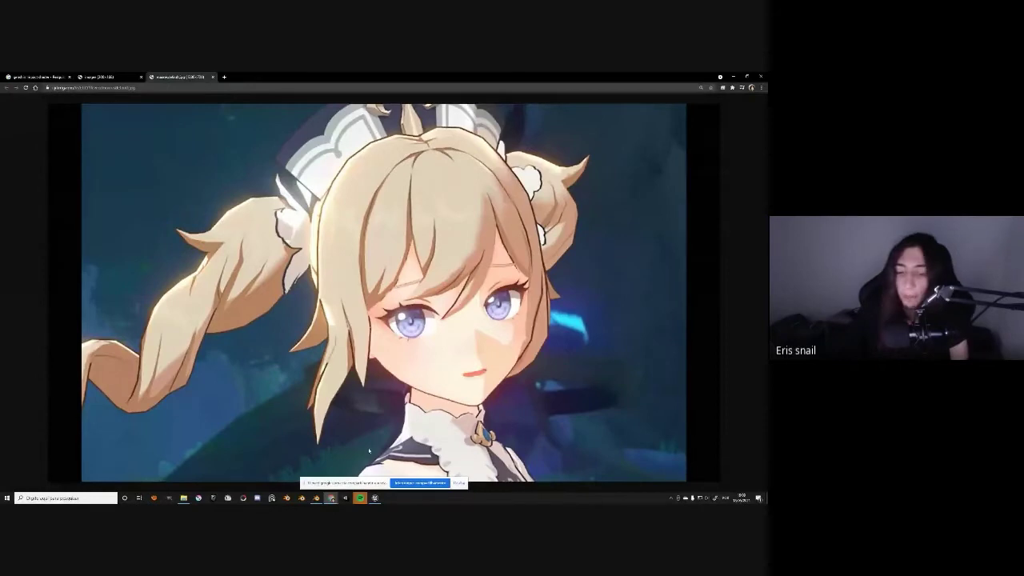
pyautogui.hotkey('alt', 'Tab')
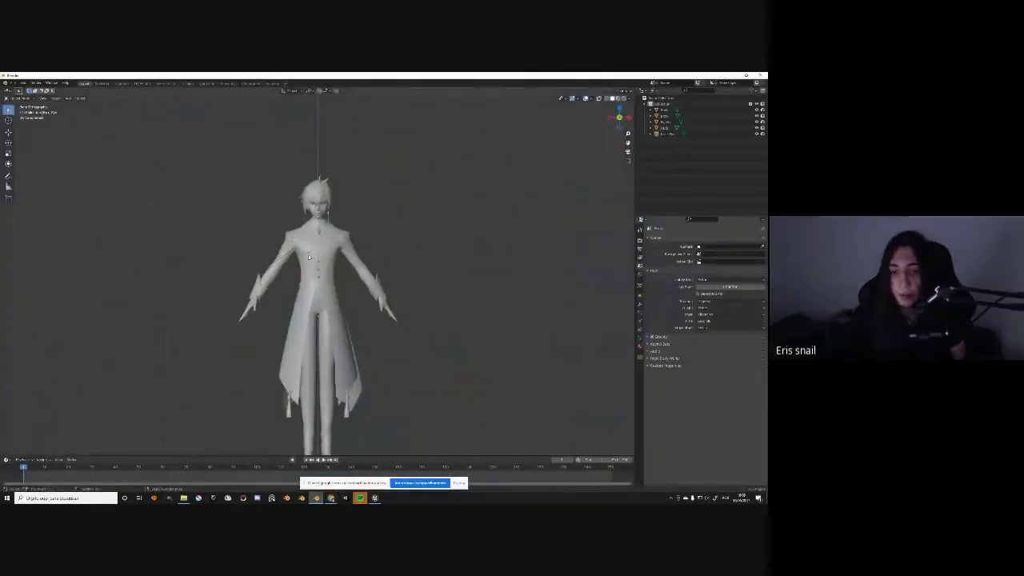
# Select all the character's objects, move them into a new collection and delete it
pyautogui.moveTo(227, 160); pyautogui.dragTo(221, 214, button='middle')
pyautogui.press('a')
pyautogui.moveTo(241, 146); pyautogui.dragTo(288, 240, button='middle')
pyautogui.scroll(-3, 318, 307)
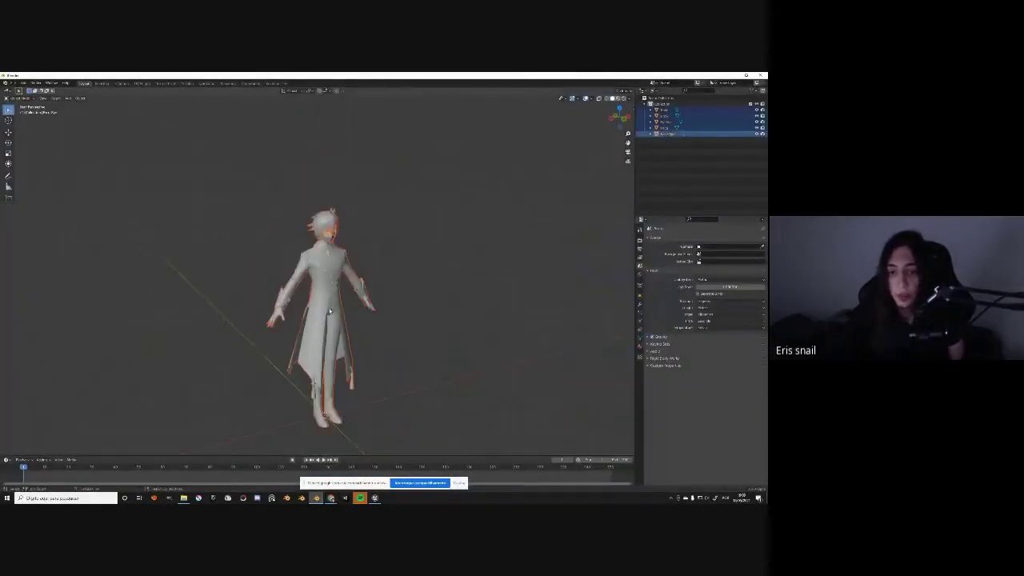
pyautogui.press('m')
pyautogui.click(318, 305)
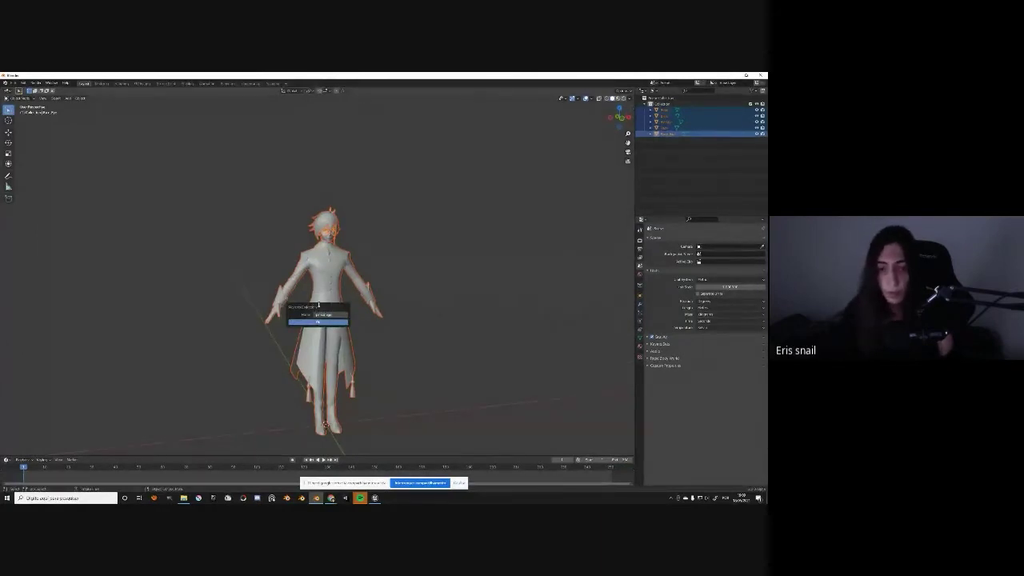
pyautogui.click(318, 321)
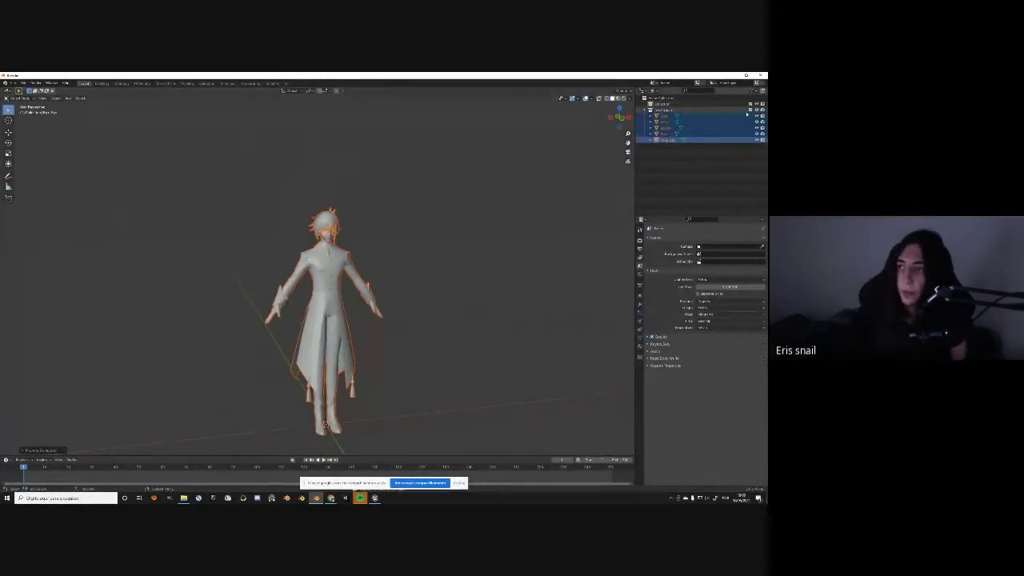
pyautogui.press('Delete')
# Add a UV sphere to the empty scene and shade it smooth
pyautogui.hotkey('shift', 'a')
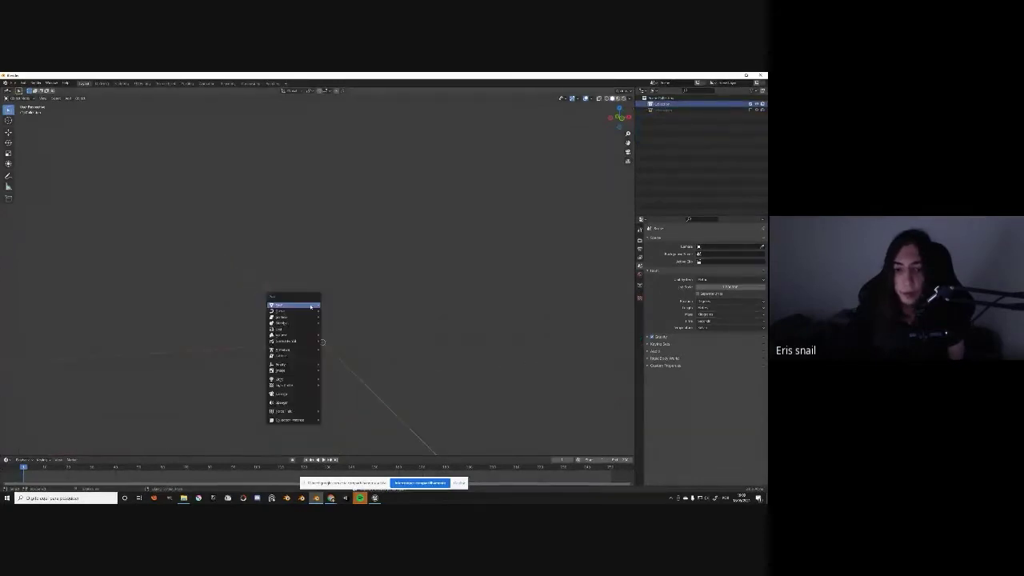
pyautogui.moveTo(310, 307)
pyautogui.click(341, 322)
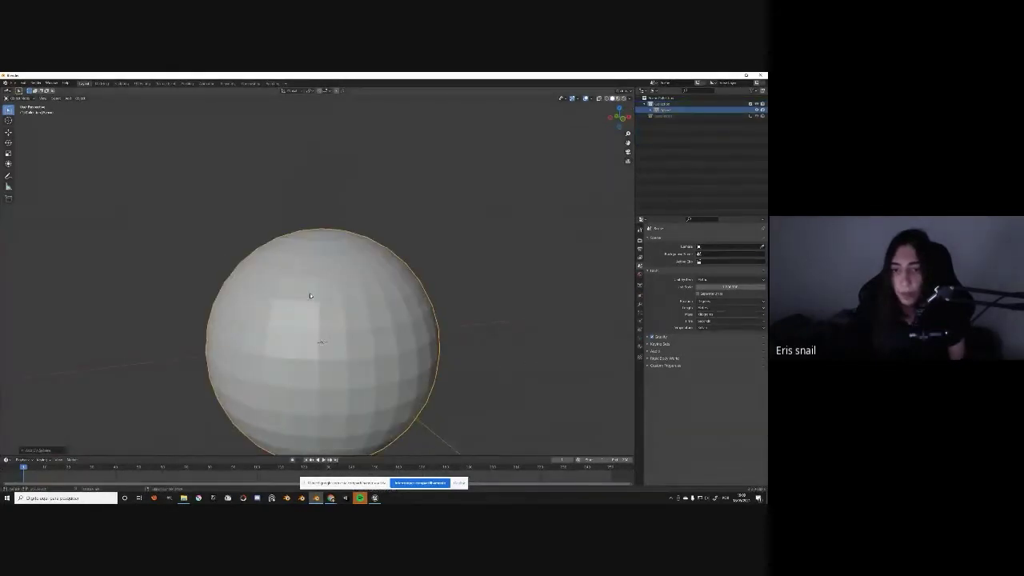
pyautogui.scroll(-1, 325, 307)
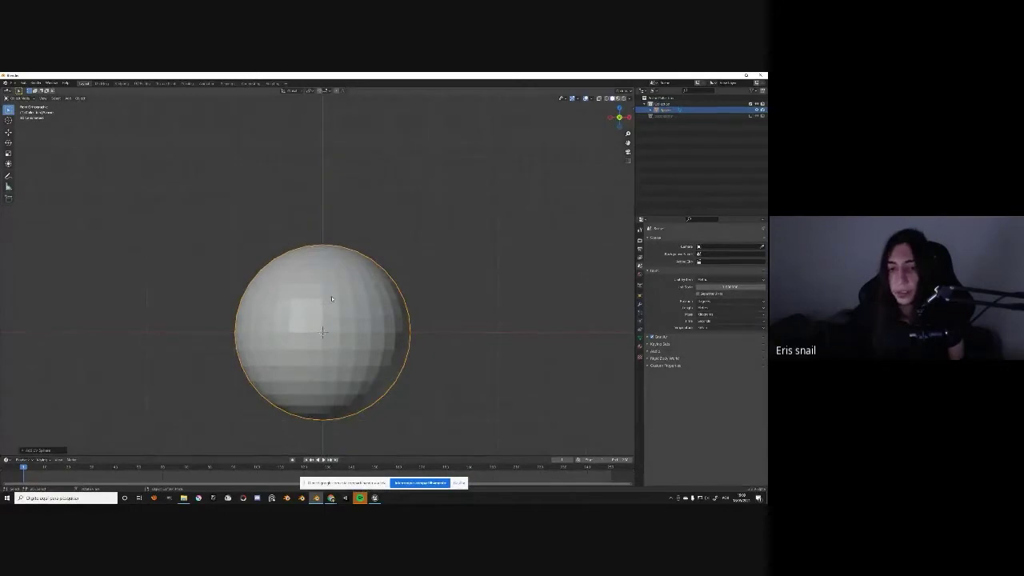
pyautogui.press('z')
pyautogui.rightClick(372, 302)
pyautogui.click(372, 301)
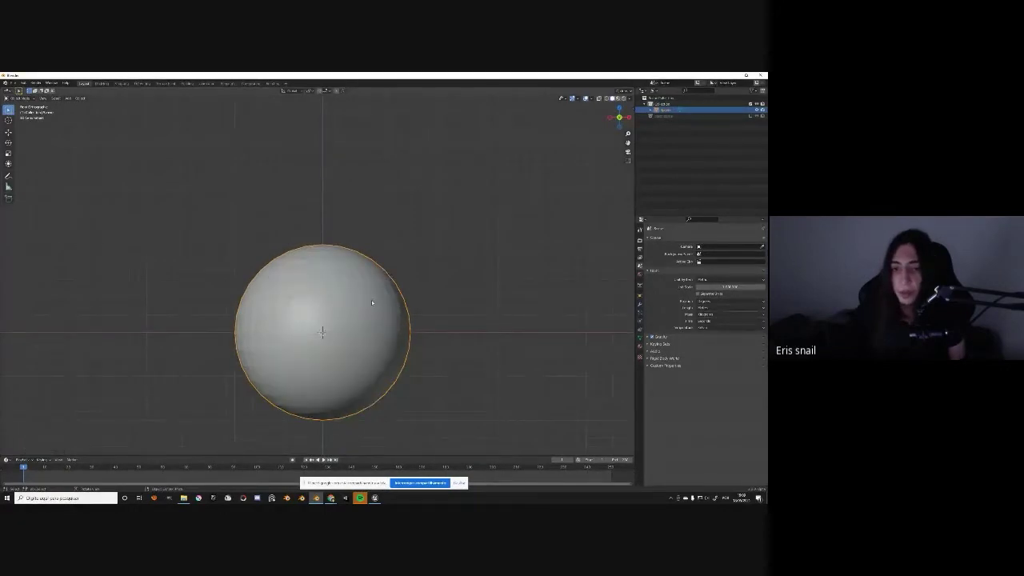
# Switch the viewport to rendered shading
pyautogui.press('z')
pyautogui.click(282, 316)
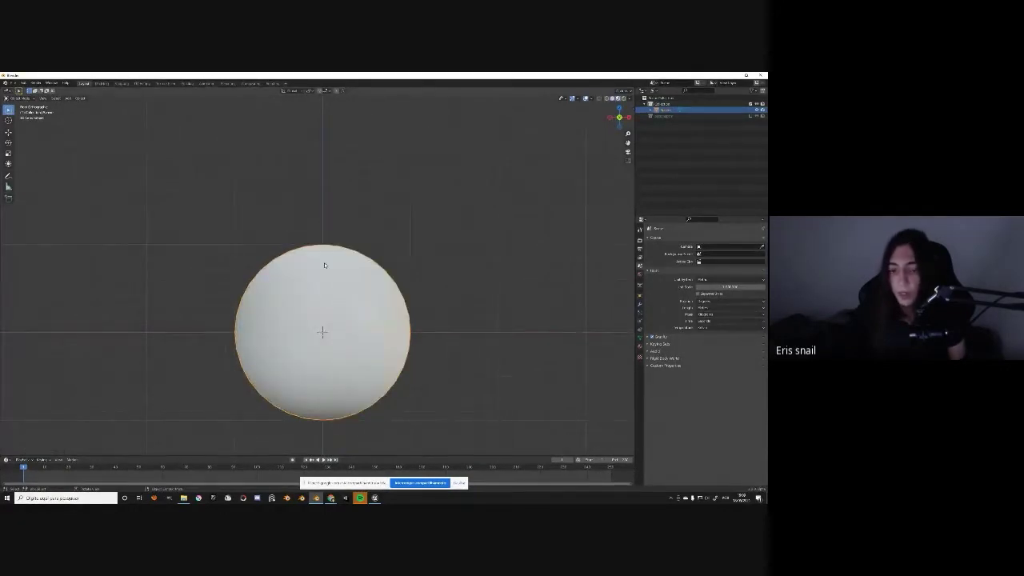
pyautogui.click(625, 99)
# Add a point light and place it up-left of the sphere
pyautogui.hotkey('shift', 'a')
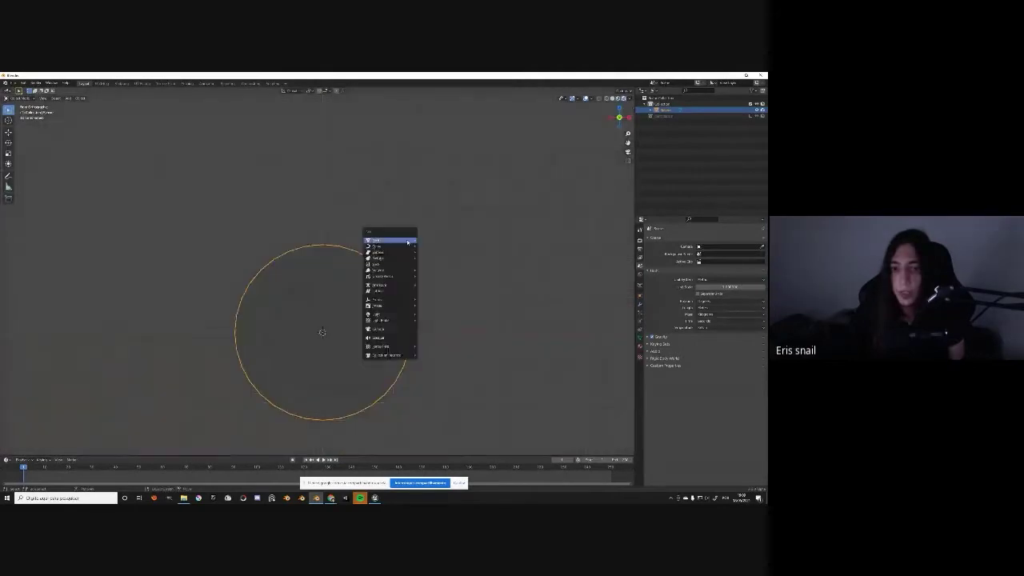
pyautogui.moveTo(376, 314)
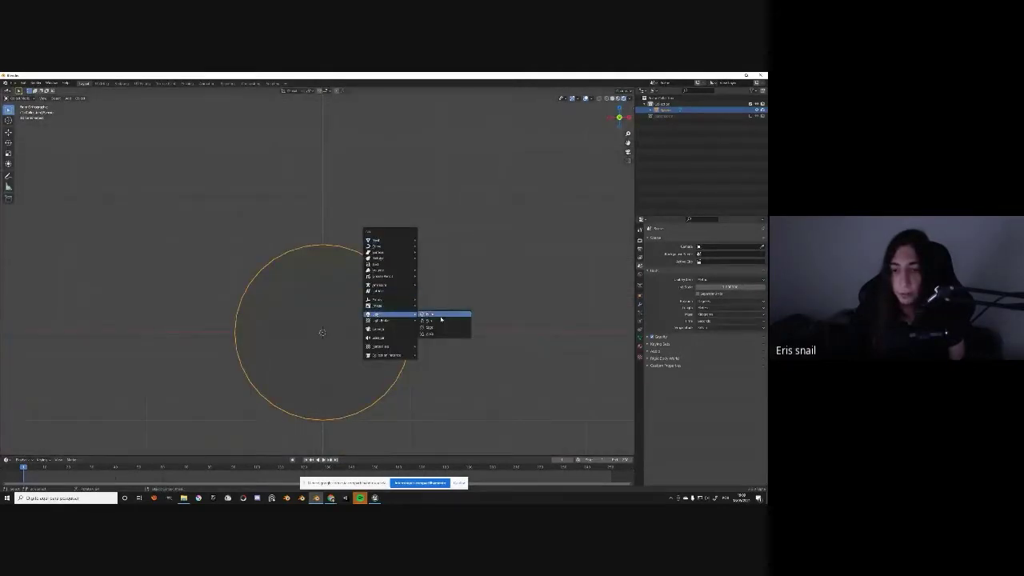
pyautogui.click(441, 317)
pyautogui.scroll(-2, 416, 254)
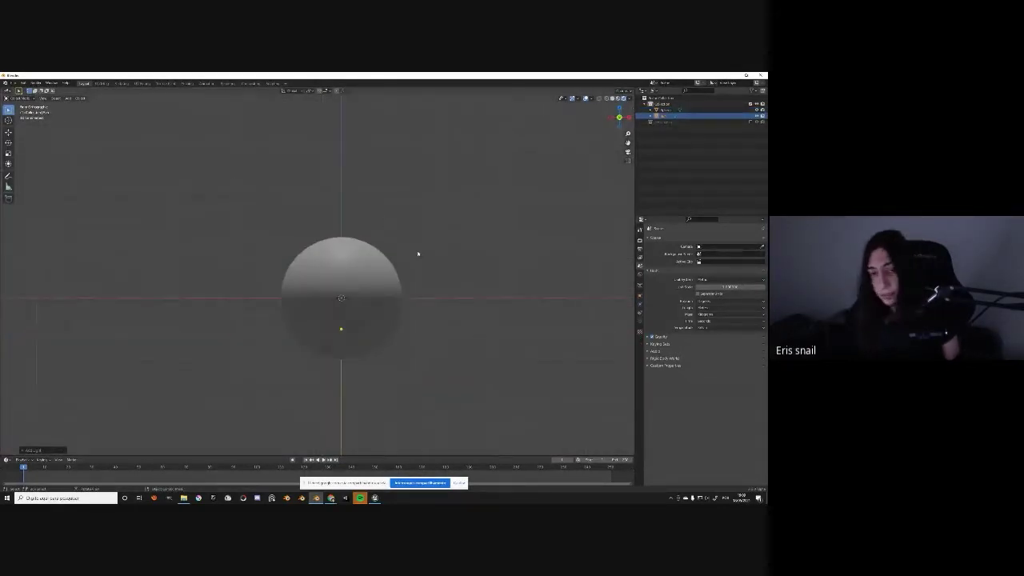
pyautogui.press('g')
pyautogui.click(296, 176)
pyautogui.moveTo(297, 176); pyautogui.dragTo(261, 210, button='middle')
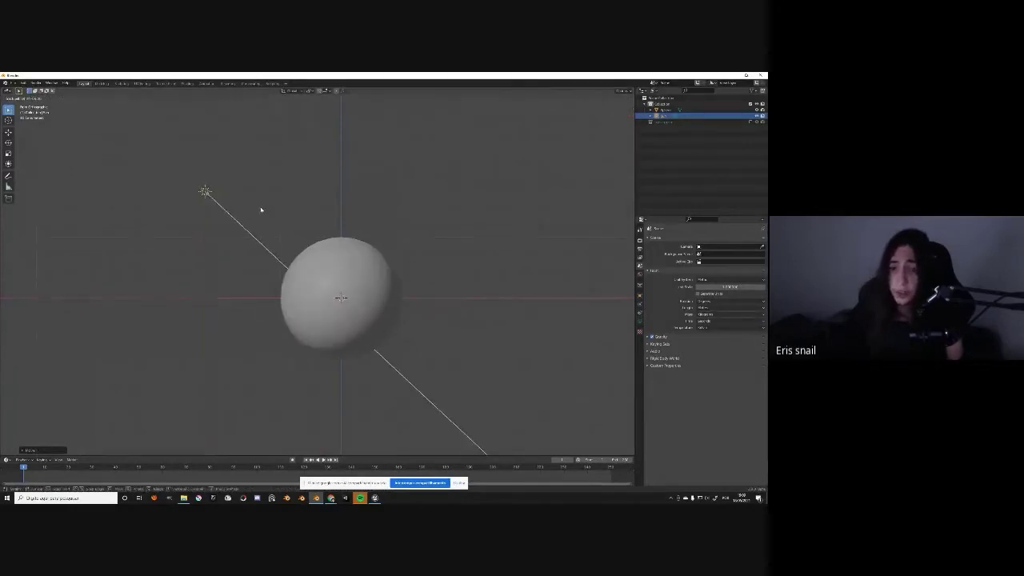
pyautogui.click(265, 206)
# Undo the accidental rotation and hand-write a note above the sphere
pyautogui.scroll(2, 277, 251)
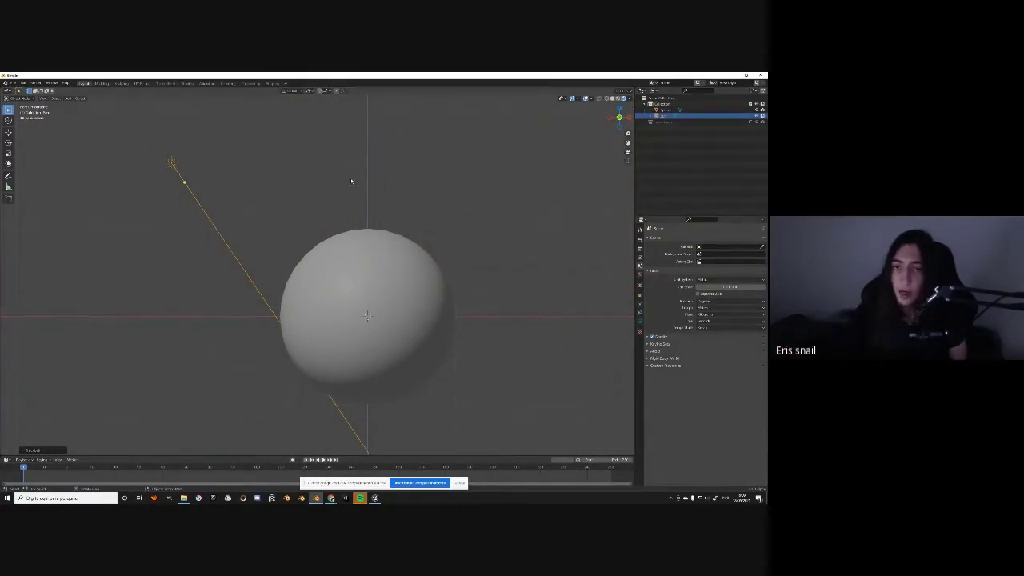
pyautogui.scroll(1, 297, 162)
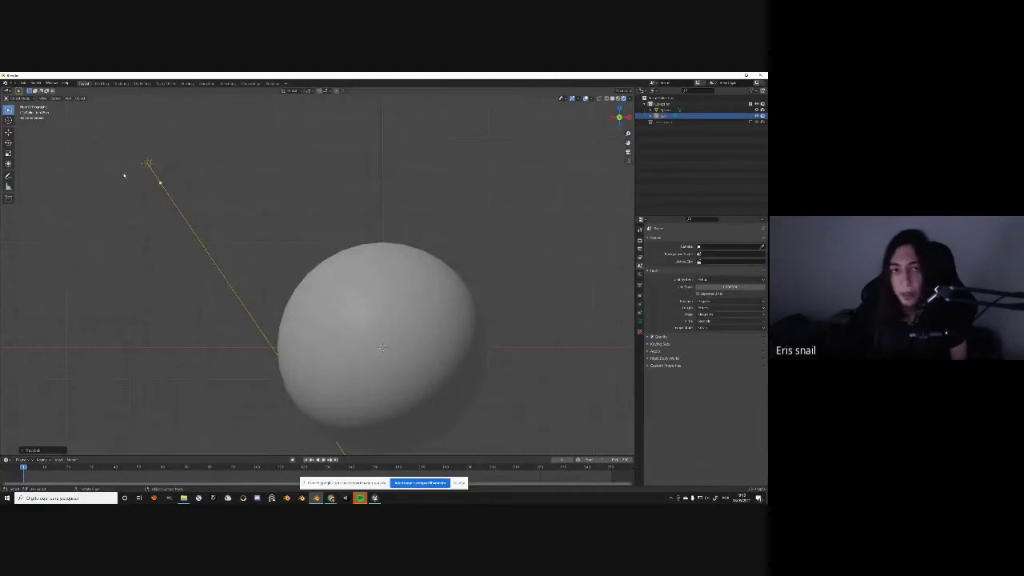
pyautogui.scroll(1, 293, 166)
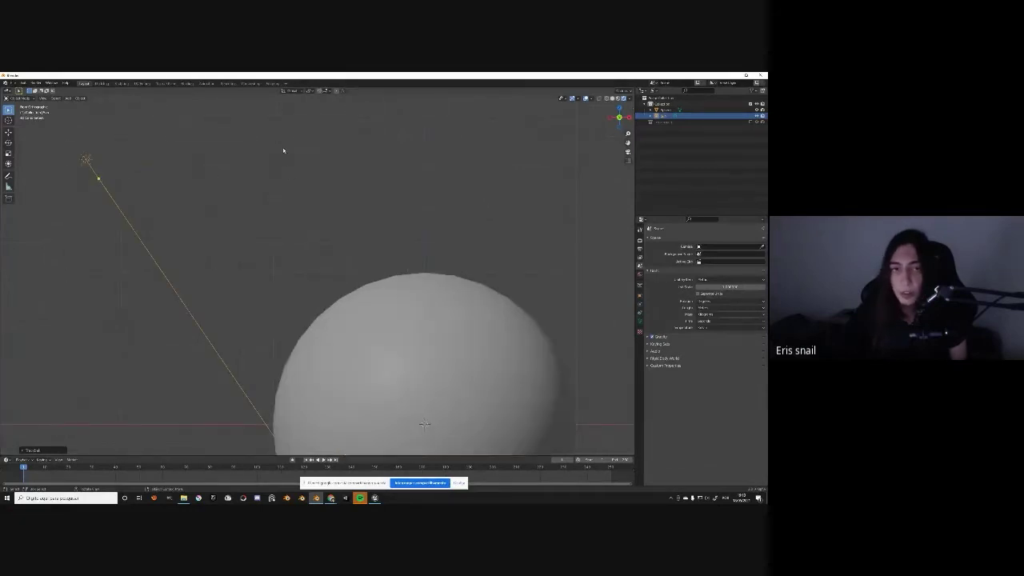
pyautogui.hotkey('ctrl', 'z')
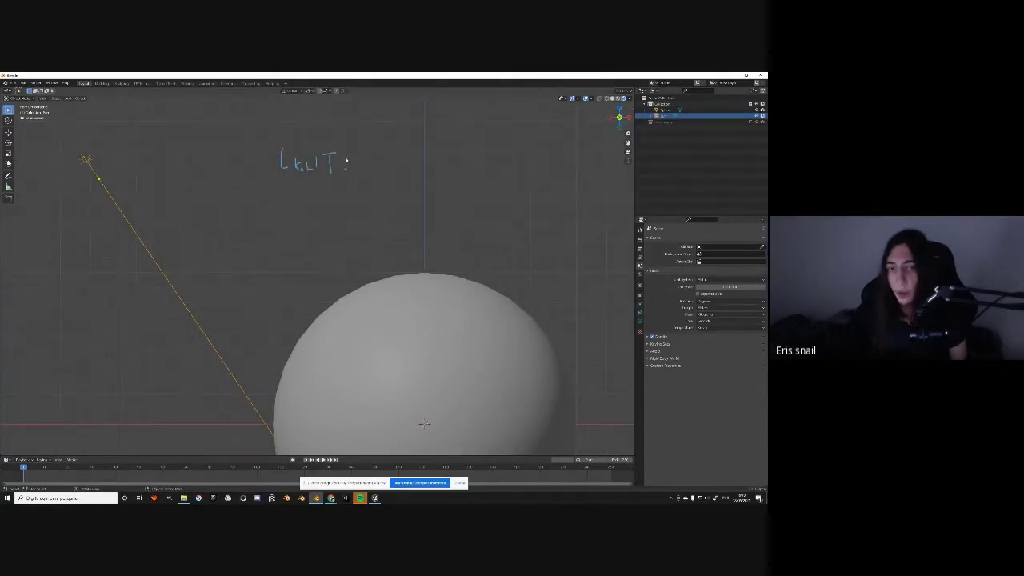
pyautogui.moveTo(364, 147); pyautogui.dragTo(381, 144)
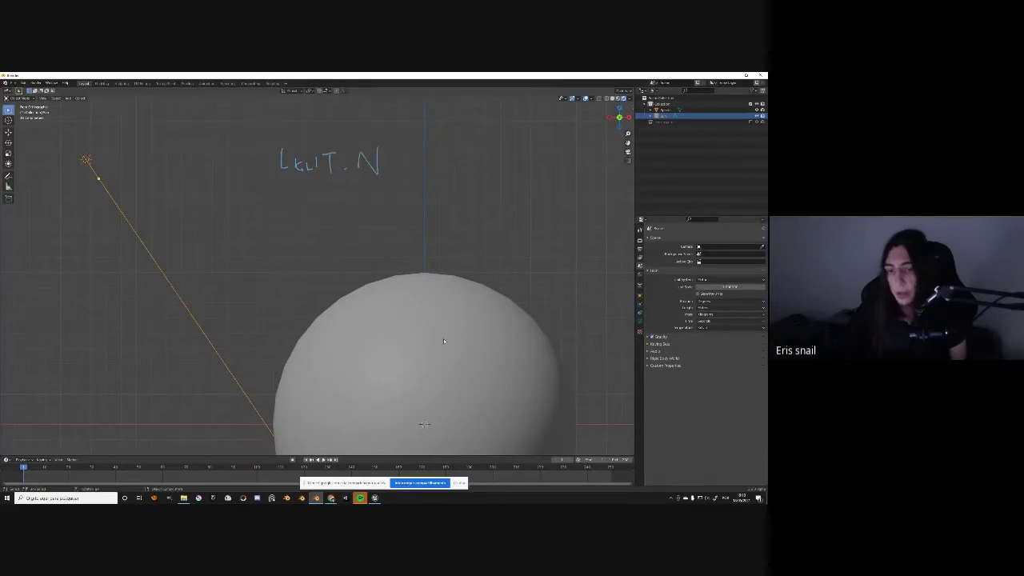
# Select the sphere, switch it toward sculpting and centre the view on it
pyautogui.click(443, 341)
pyautogui.hotkey('ctrl', 'Tab')
pyautogui.click(560, 316)
pyautogui.press('KP_Decimal')
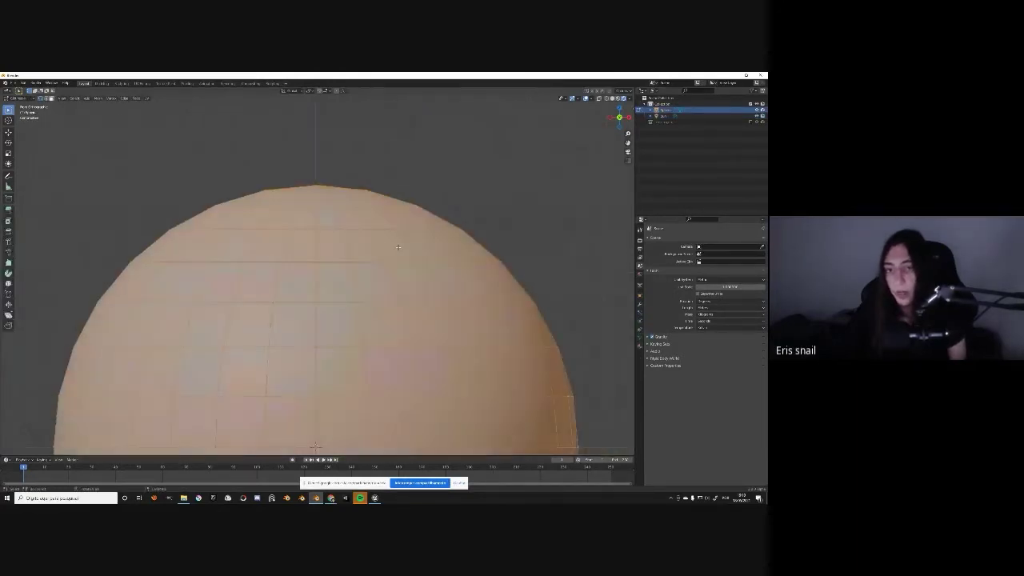
# In Edit Mode, select a face on the sphere's top and extrude it outward
pyautogui.press('Tab')
pyautogui.click(392, 242)
pyautogui.click(419, 246)
pyautogui.click(451, 251)
pyautogui.click(362, 245)
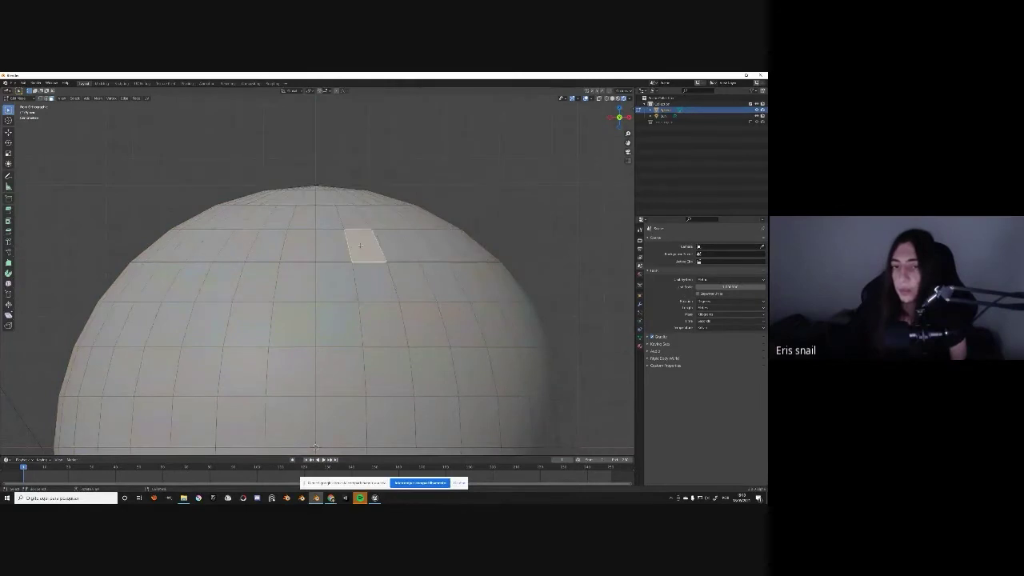
pyautogui.moveTo(360, 245); pyautogui.dragTo(450, 240, button='middle')
pyautogui.click(452, 240)
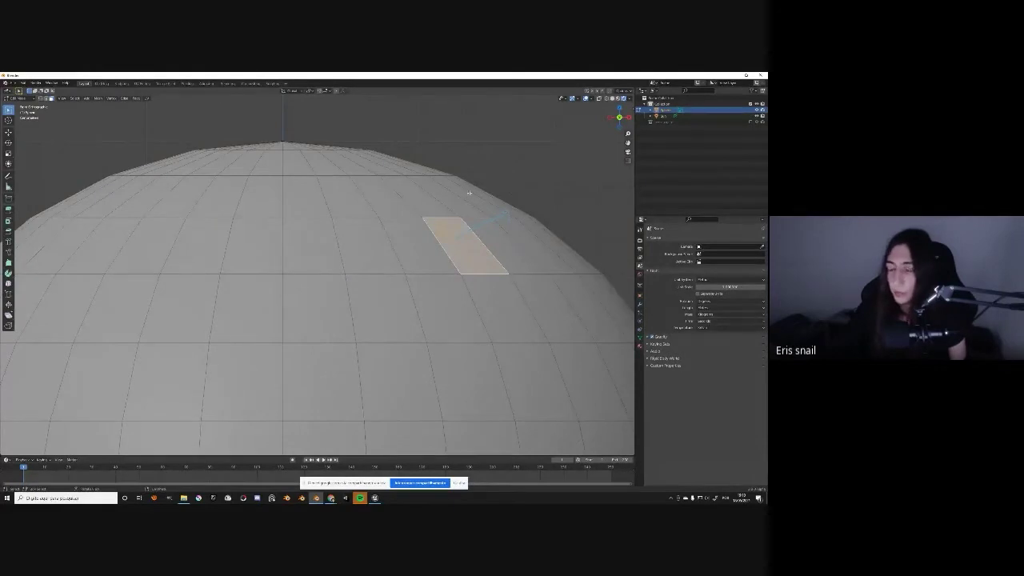
pyautogui.moveTo(450, 227)
pyautogui.mouseDown(button='middle')
pyautogui.moveTo(345, 197)
pyautogui.moveTo(319, 204)
pyautogui.mouseUp(button='middle')
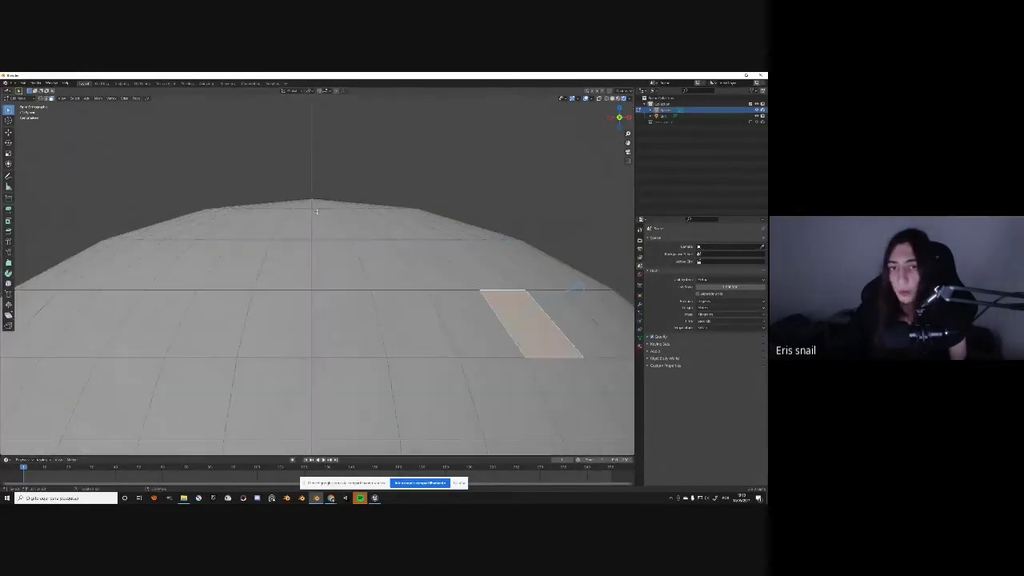
pyautogui.click(318, 205)
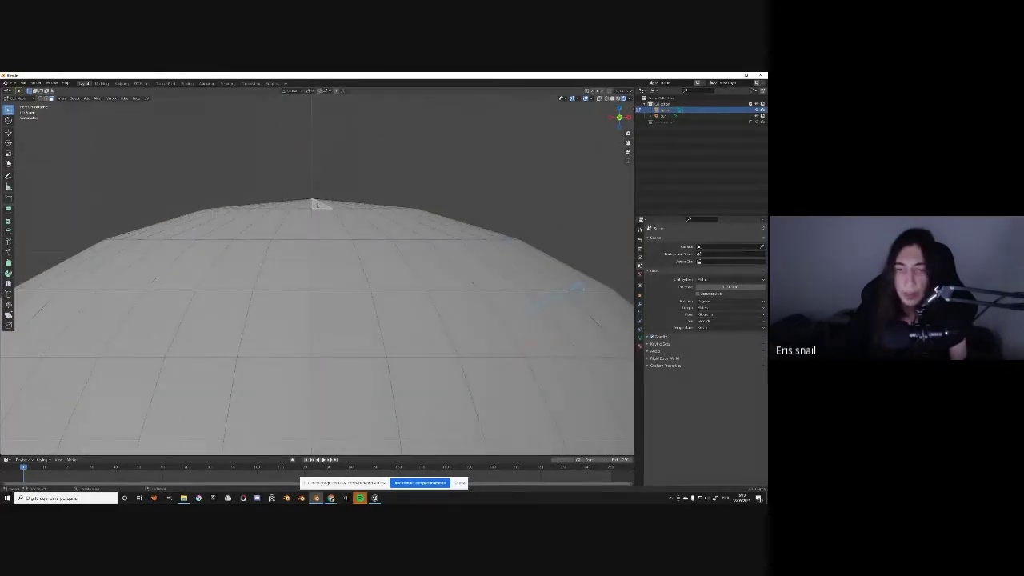
pyautogui.press('e')
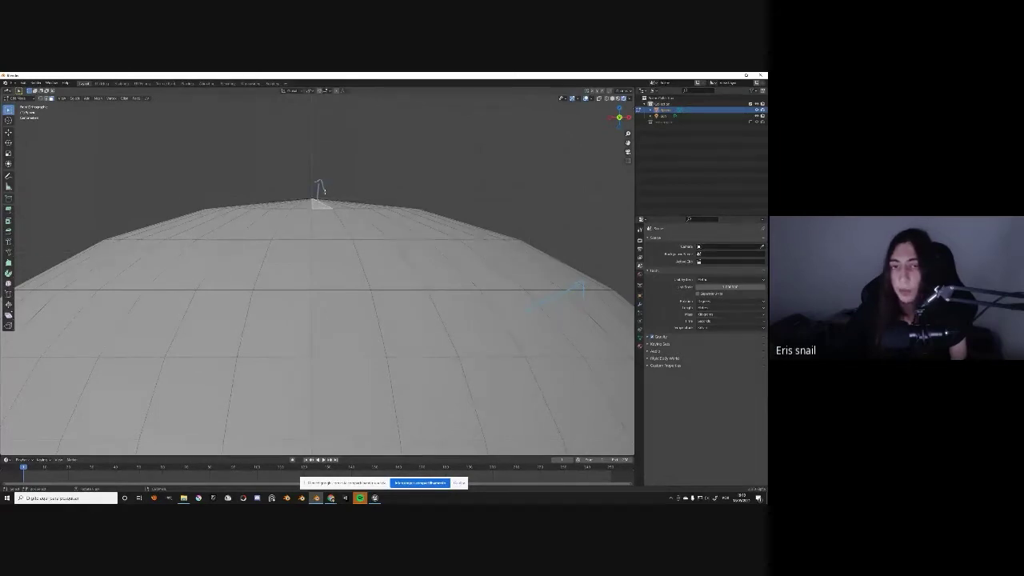
pyautogui.click(323, 189)
# Scale a lower face of the sphere, then return to Object Mode
pyautogui.scroll(-3, 322, 190)
pyautogui.scroll(5, 424, 297)
pyautogui.moveTo(423, 296); pyautogui.dragTo(266, 130, button='middle')
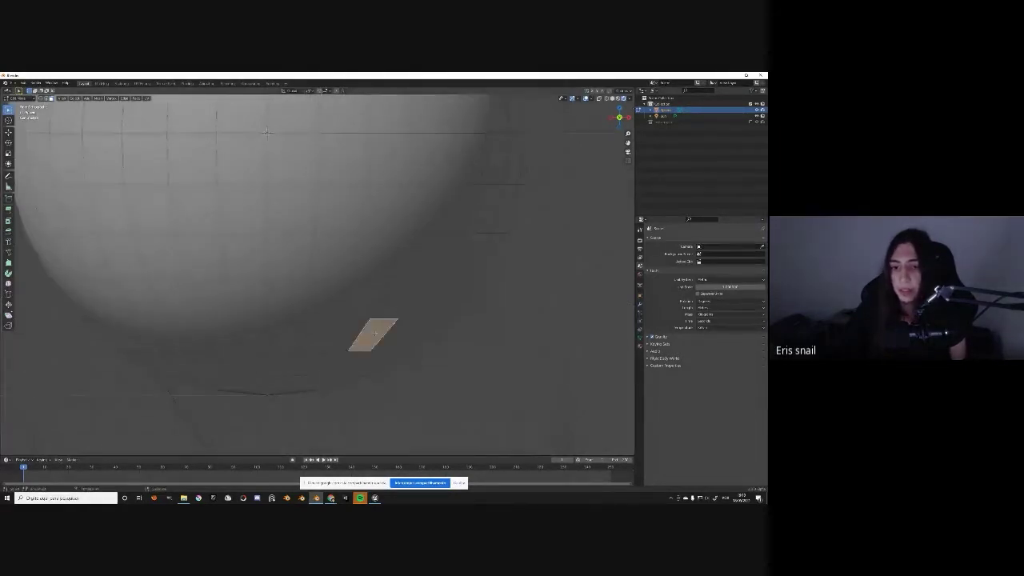
pyautogui.press('s')
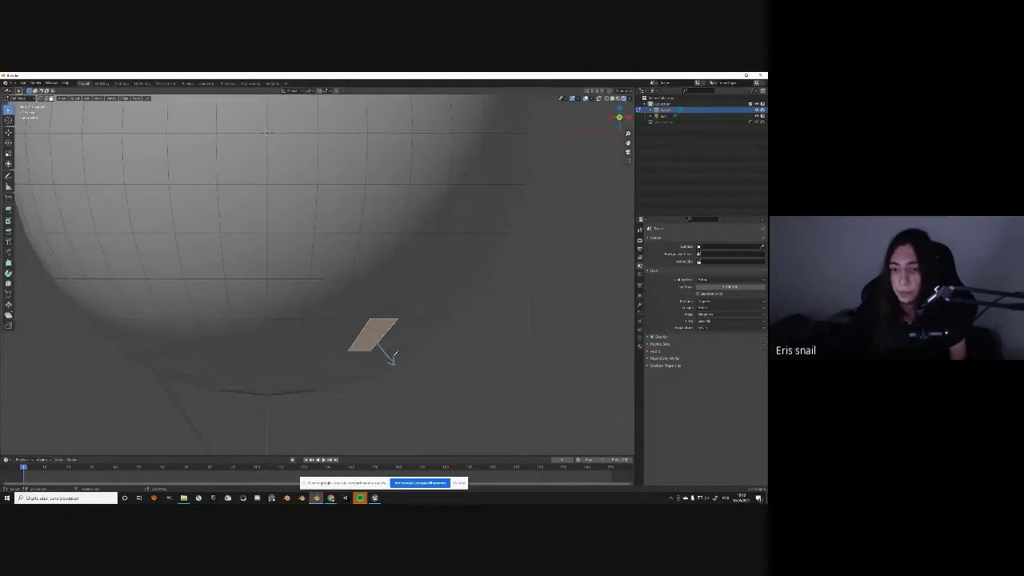
pyautogui.click(389, 360)
pyautogui.scroll(-5, 389, 359)
pyautogui.scroll(1, 360, 288)
pyautogui.moveTo(360, 288); pyautogui.dragTo(365, 213, button='middle')
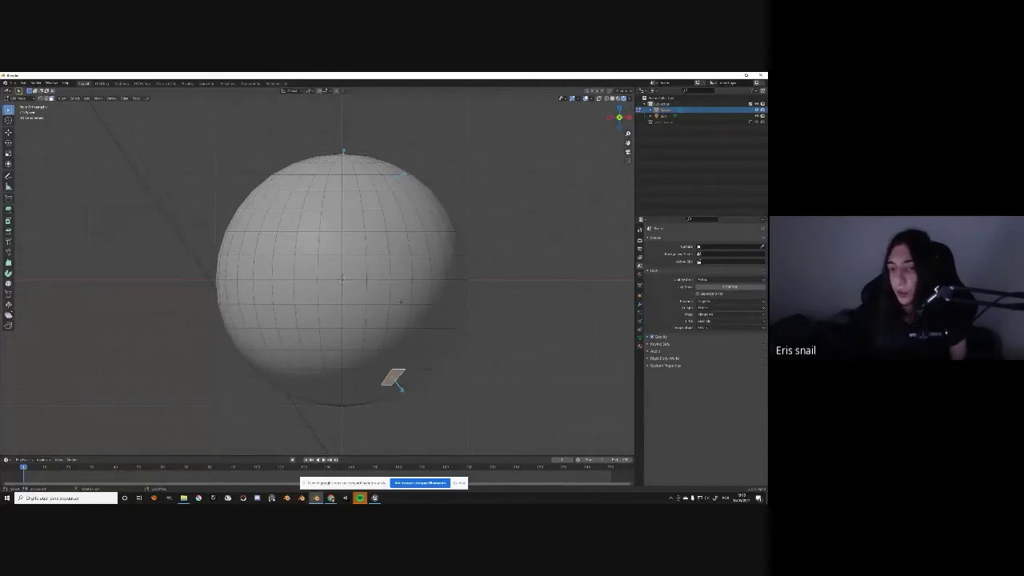
pyautogui.press('Tab')
pyautogui.scroll(-2, 184, 221)
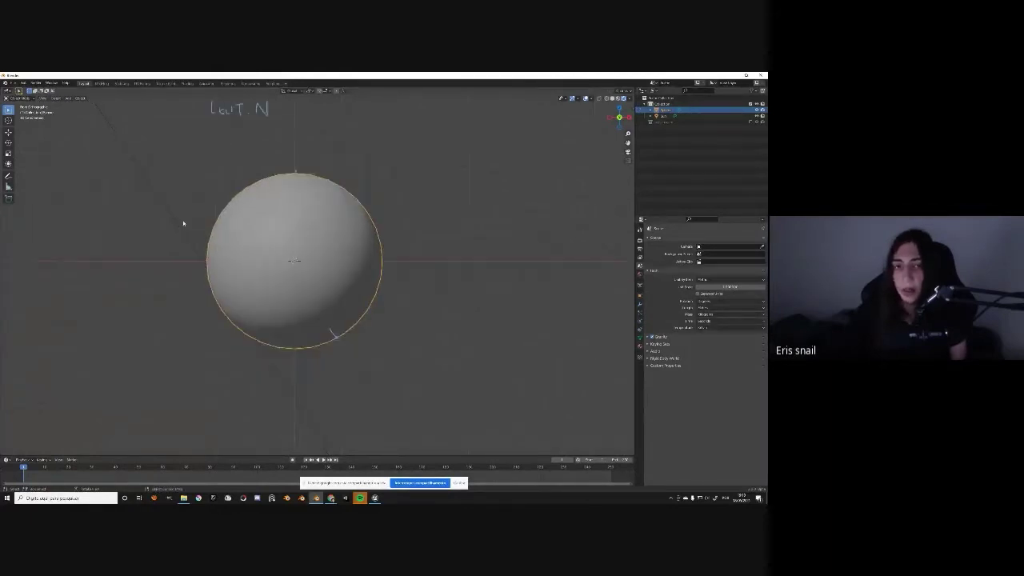
pyautogui.scroll(-1, 161, 219)
pyautogui.scroll(1, 123, 173)
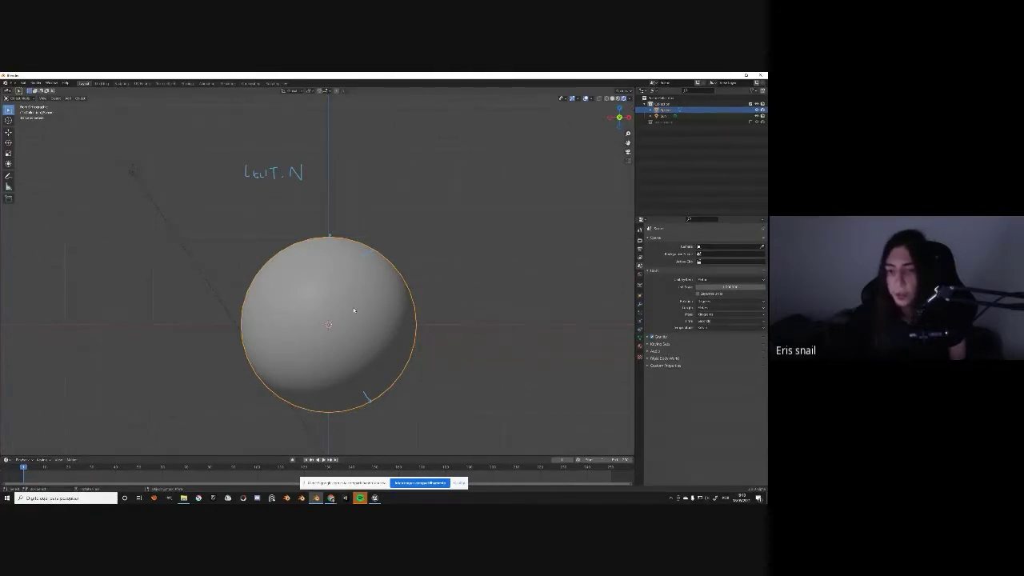
pyautogui.keyDown('shift'); pyautogui.moveTo(354, 309); pyautogui.dragTo(348, 257, button='middle'); pyautogui.keyUp('shift')
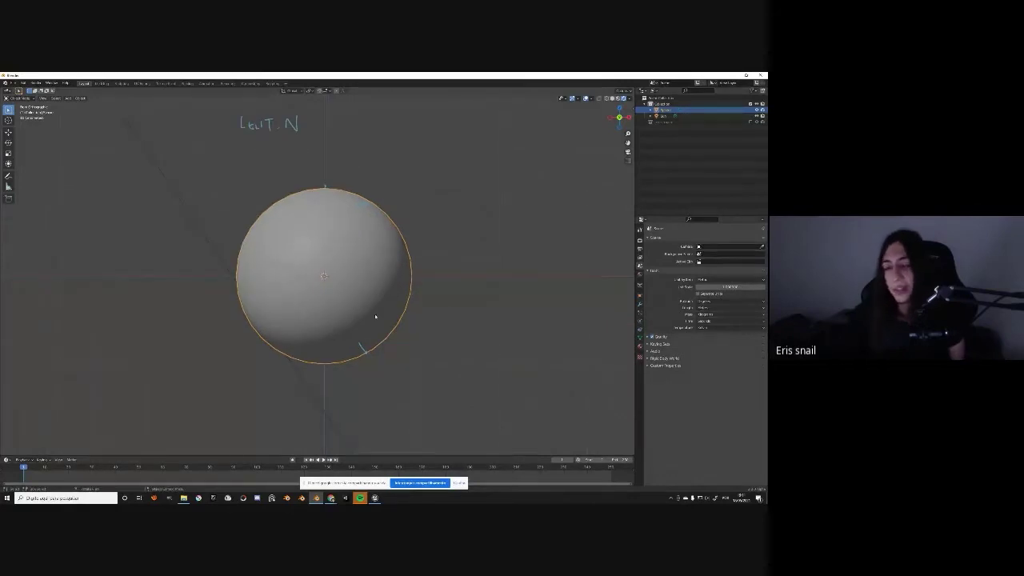
pyautogui.moveTo(330, 498)
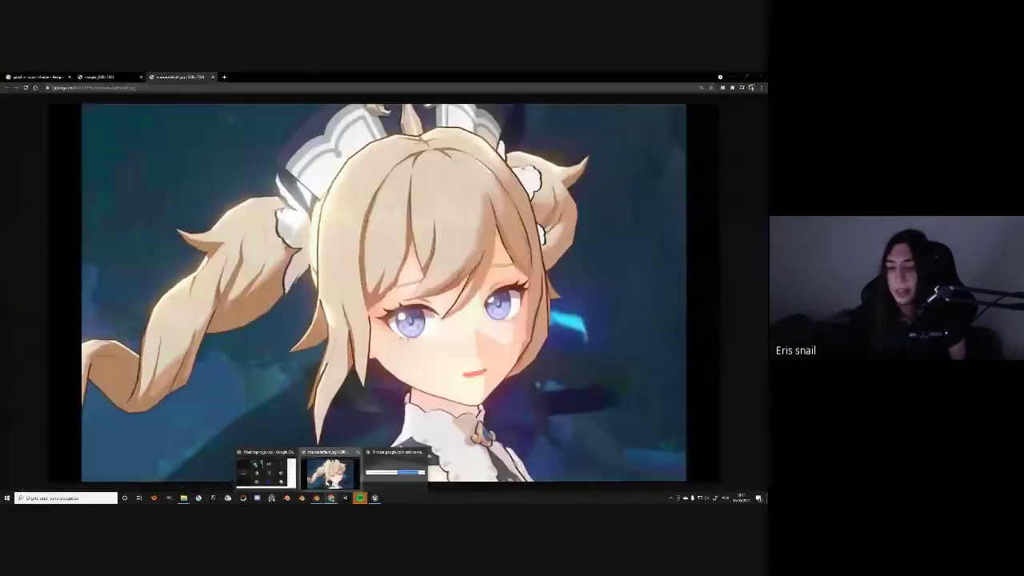
# Preview a Genshin Impact comparison screenshot from the 'genshin impact shader' image results
pyautogui.click(330, 474)
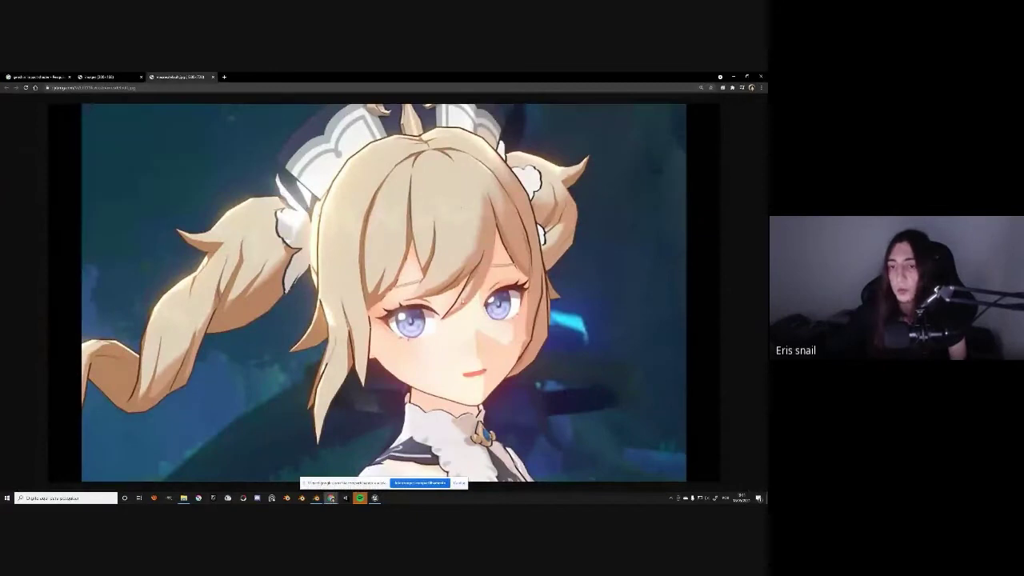
pyautogui.click(56, 77)
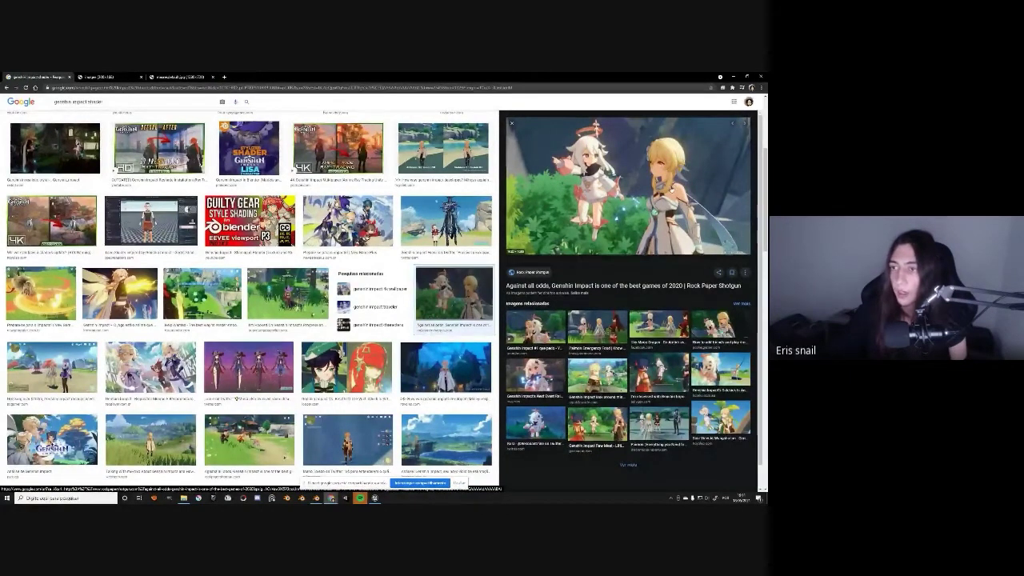
pyautogui.click(346, 368)
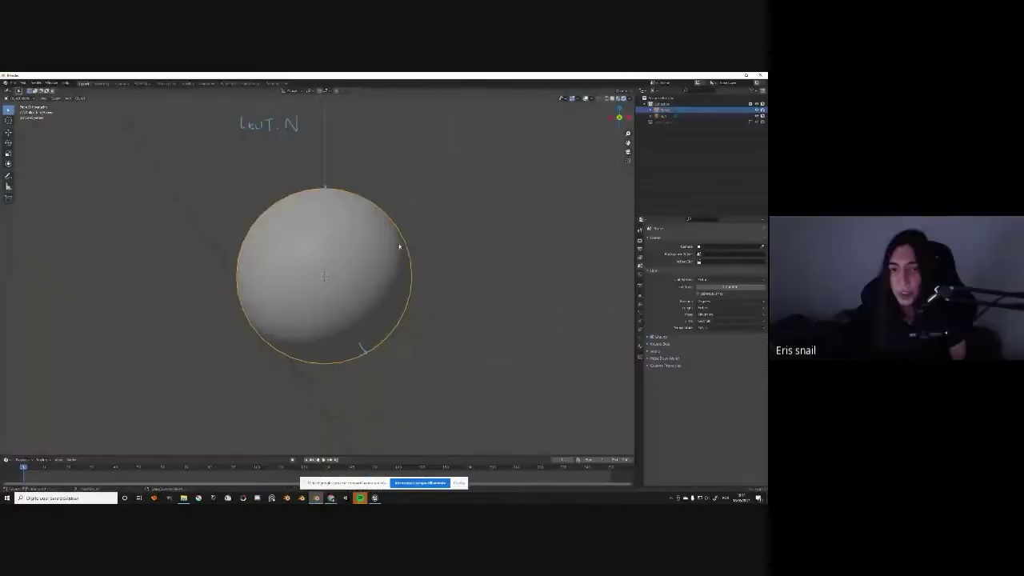
# Abandon an X-axis transform on the sphere and drag the timeline border up to enlarge it
pyautogui.scroll(2, 356, 282)
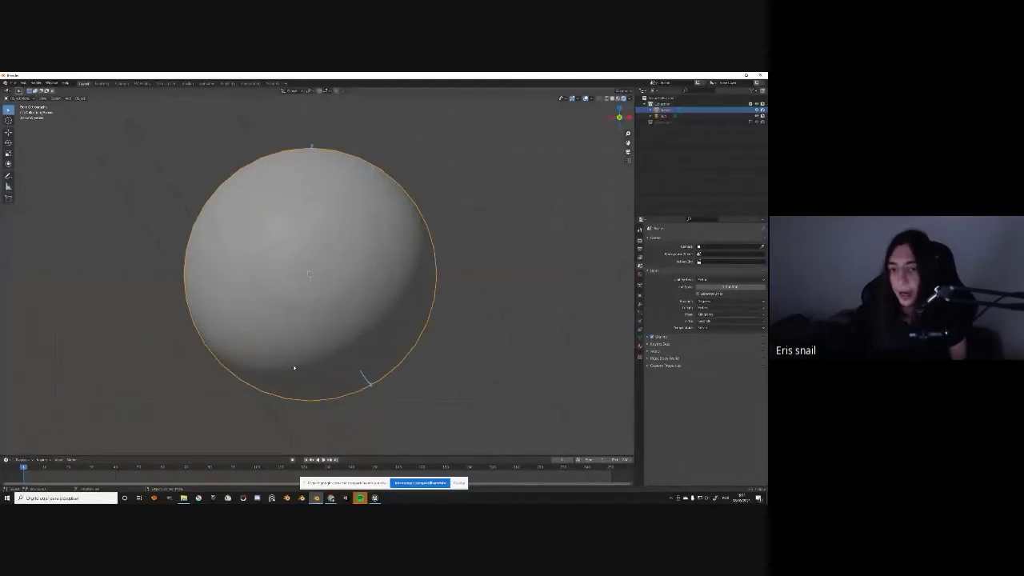
pyautogui.press('s')
pyautogui.press('x')
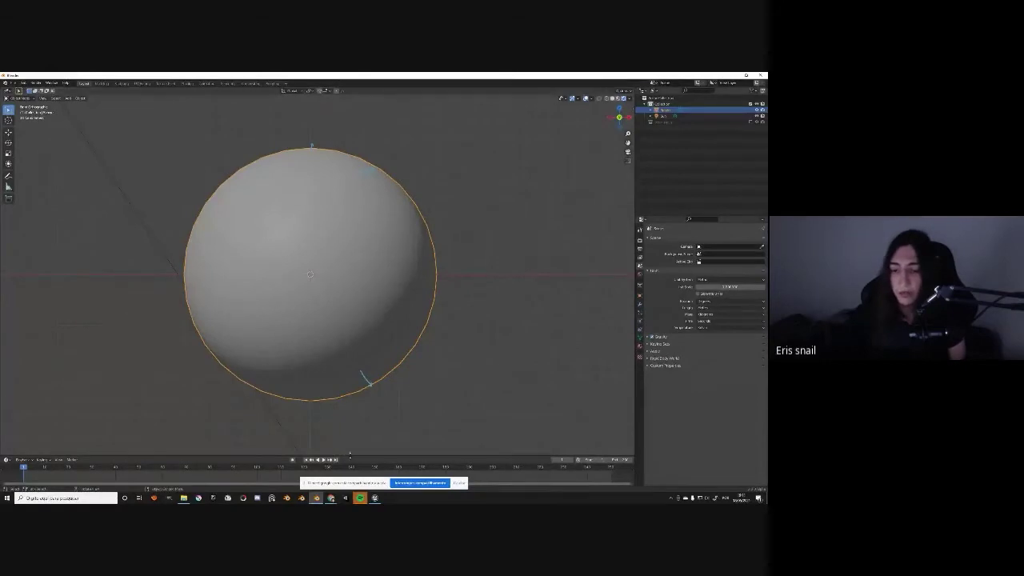
pyautogui.moveTo(349, 455); pyautogui.dragTo(349, 362)
# Draw blue annotation strokes showing the light direction and the shadow edge across the sphere
pyautogui.scroll(-1, 320, 169)
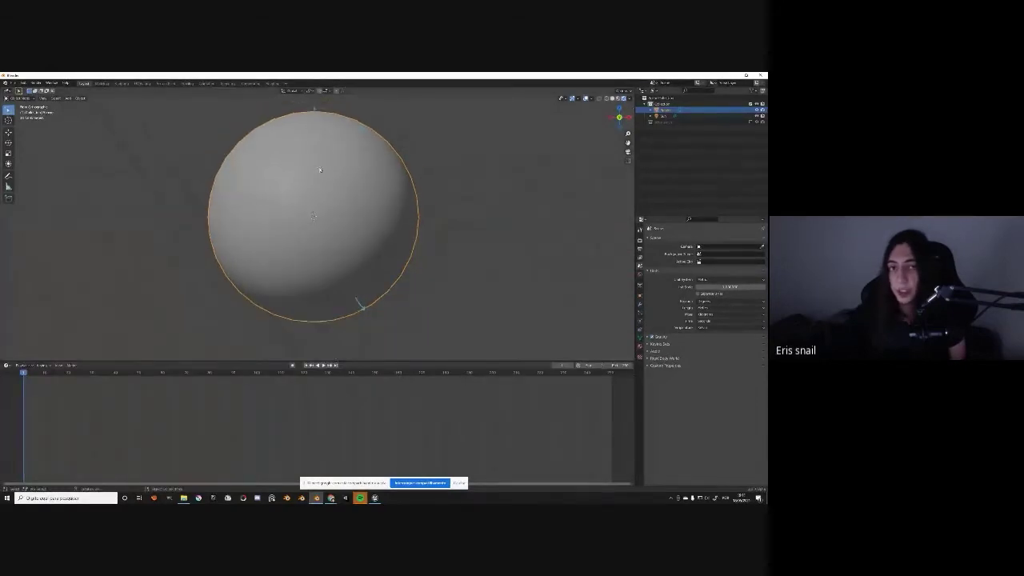
pyautogui.moveTo(298, 150); pyautogui.dragTo(379, 300, button='middle')
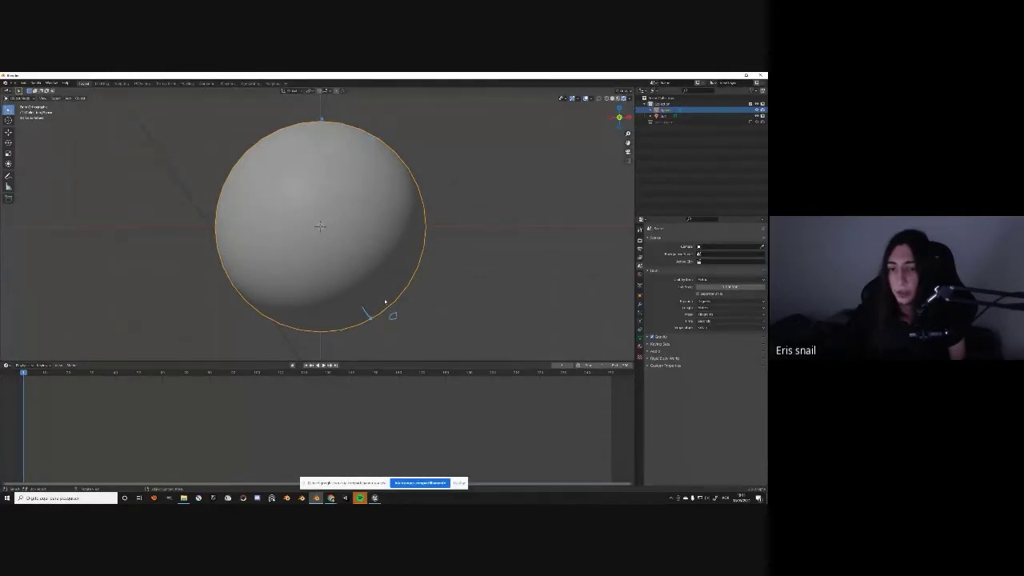
pyautogui.moveTo(392, 312); pyautogui.dragTo(370, 281)
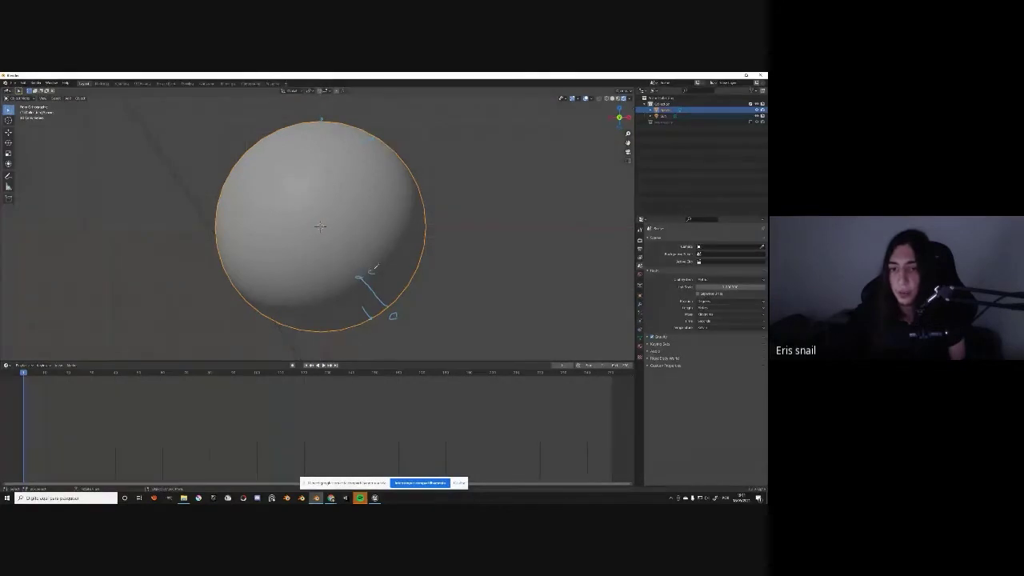
pyautogui.moveTo(357, 278); pyautogui.dragTo(387, 273)
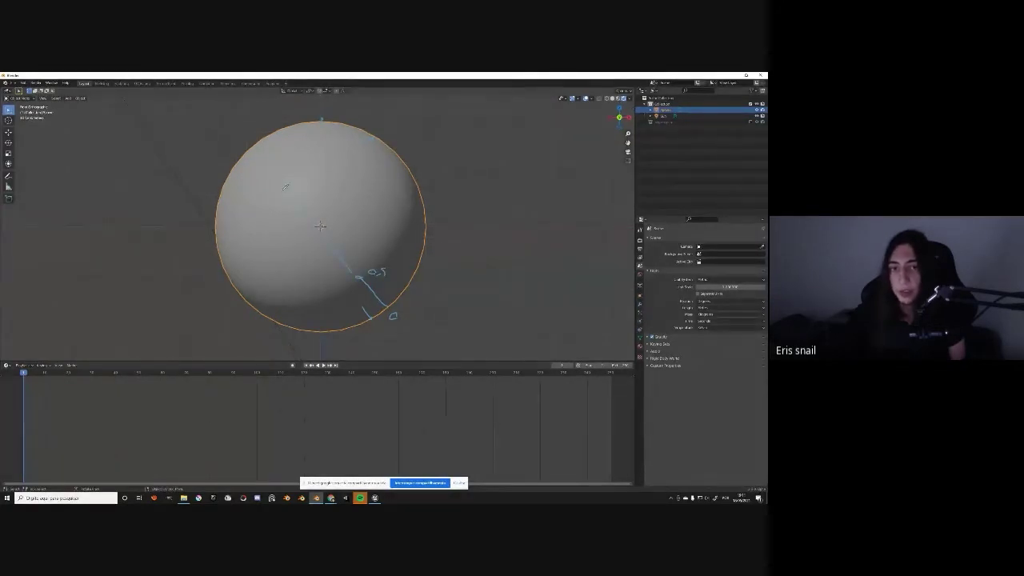
pyautogui.moveTo(285, 186); pyautogui.dragTo(355, 272)
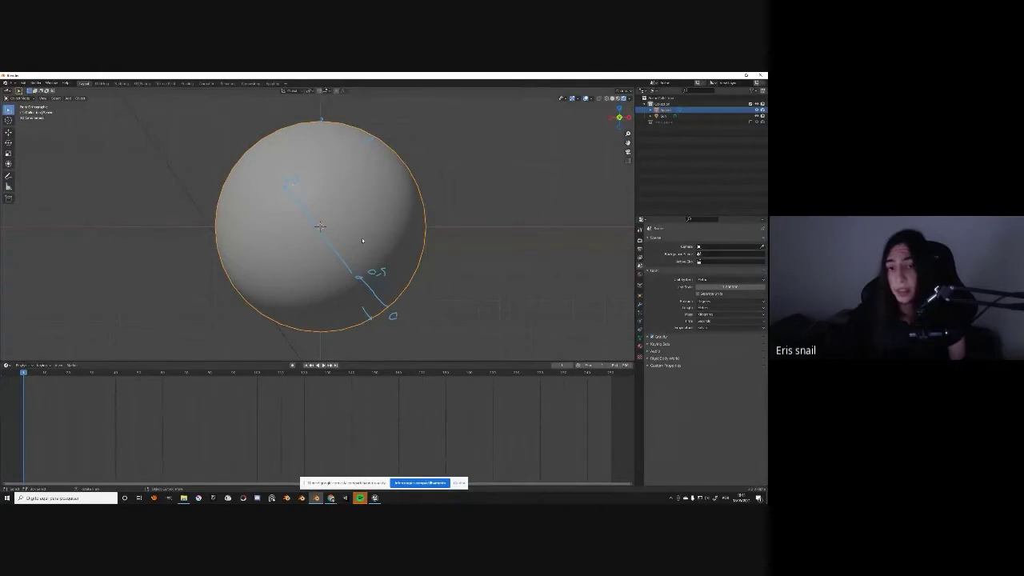
pyautogui.moveTo(412, 176); pyautogui.dragTo(245, 292)
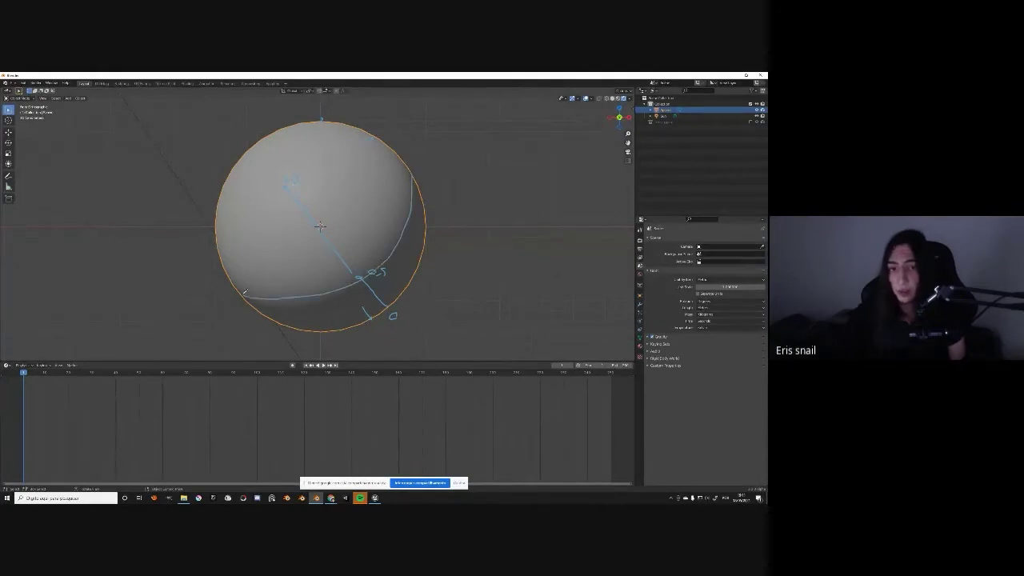
pyautogui.scroll(3, 374, 233)
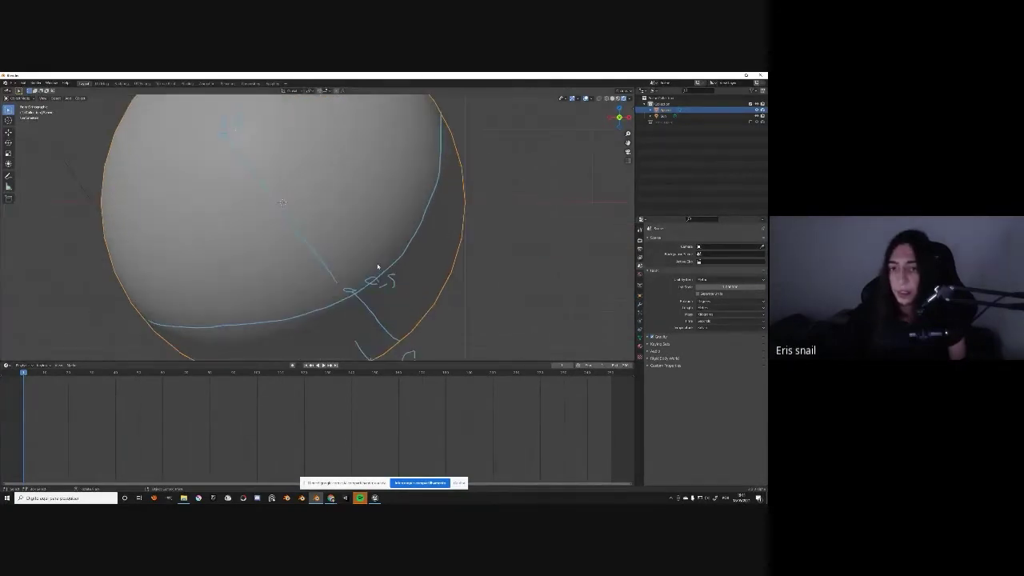
pyautogui.scroll(-1, 360, 238)
pyautogui.scroll(-3, 360, 238)
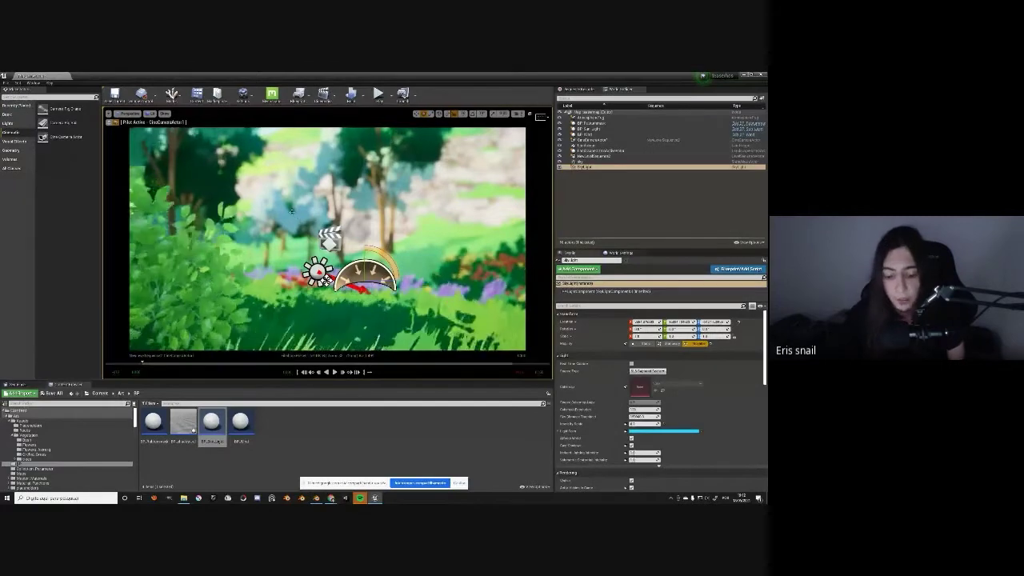
# Rotate BP_Sun_Light to relight the forest, then fly the view through the level
pyautogui.click(376, 150)
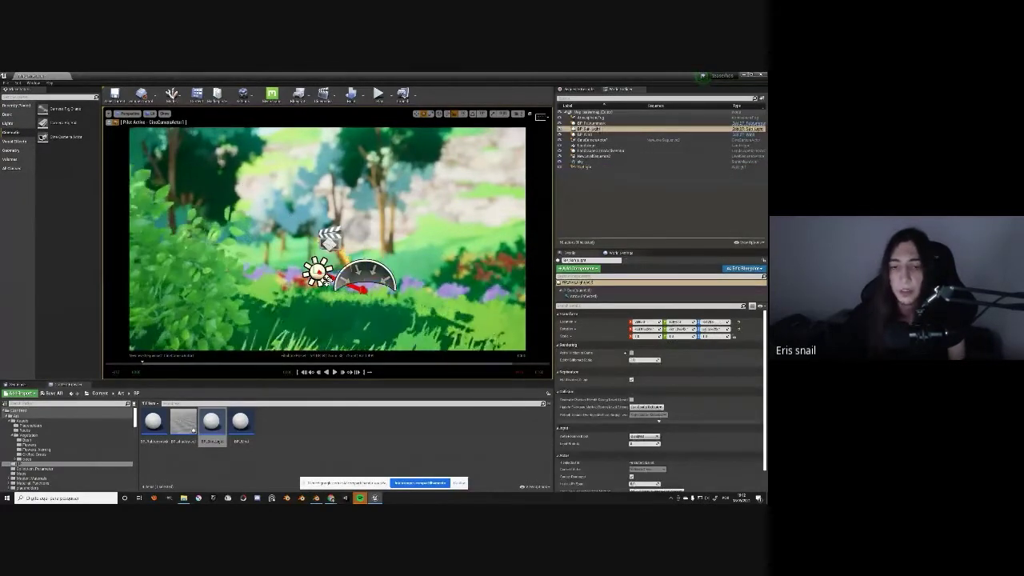
pyautogui.moveTo(327, 278)
pyautogui.mouseDown()
pyautogui.moveTo(441, 270)
pyautogui.moveTo(111, 126)
pyautogui.mouseUp()
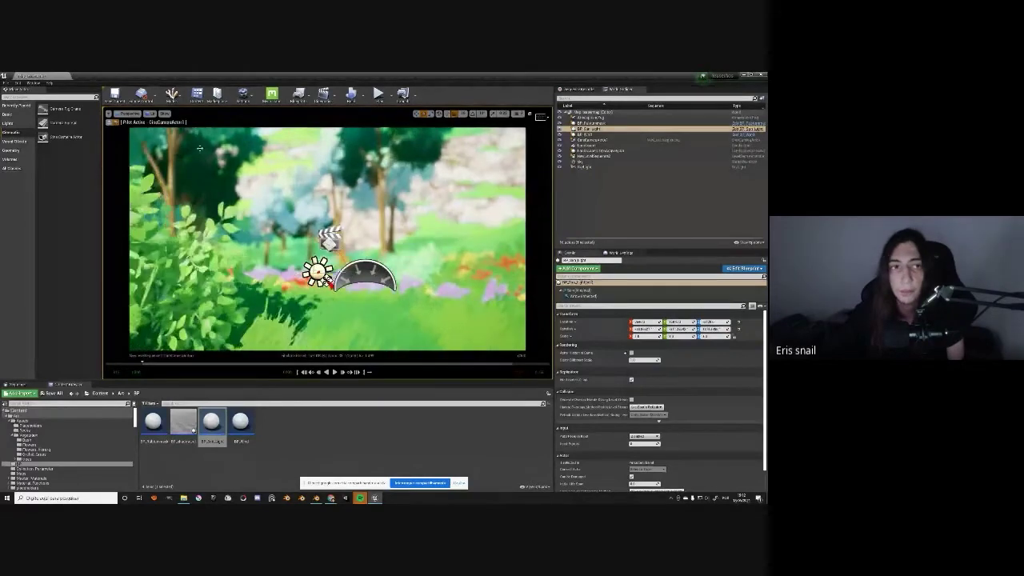
pyautogui.click(111, 126)
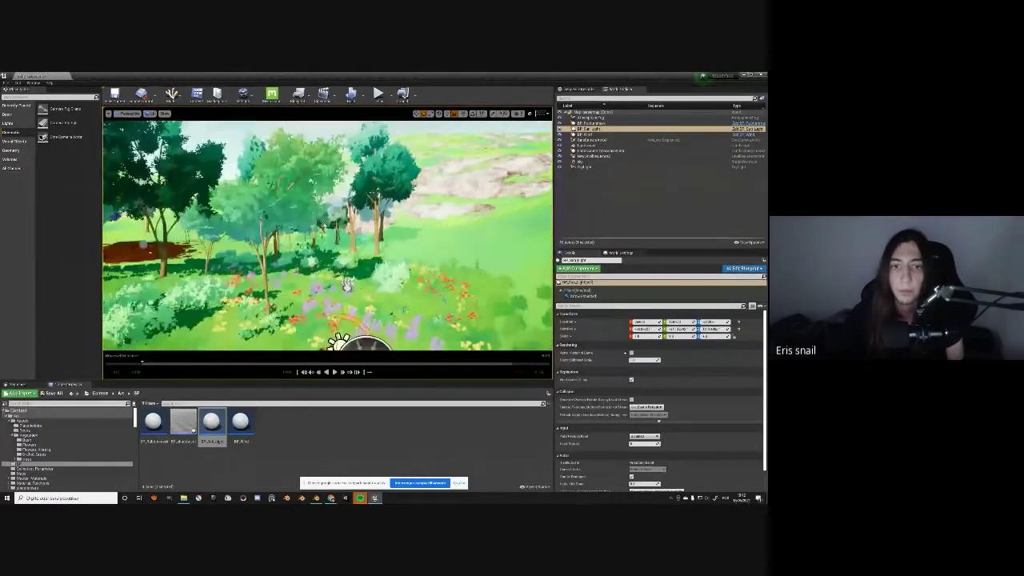
pyautogui.moveTo(320, 240); pyautogui.dragTo(344, 232, button='right')
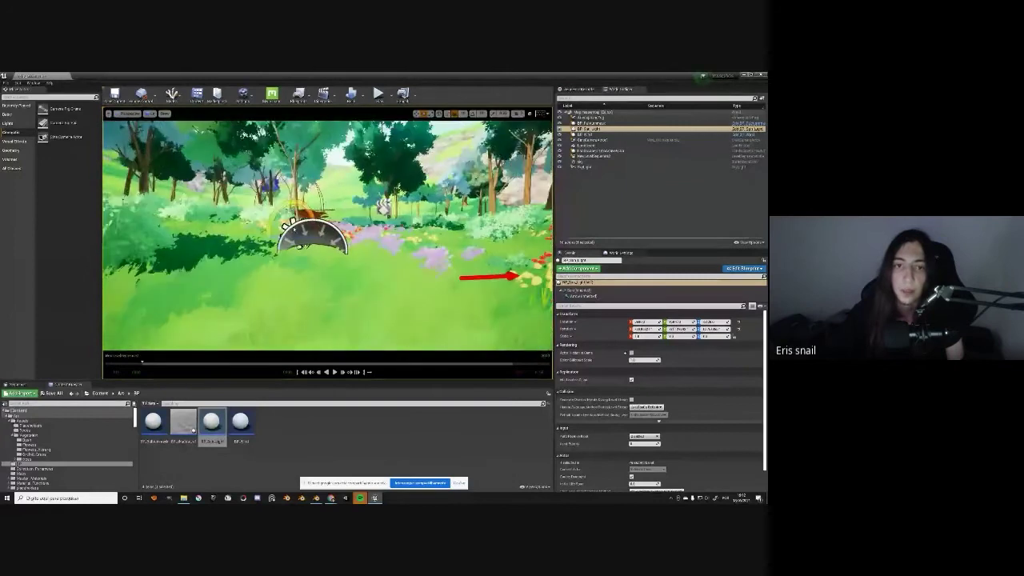
pyautogui.moveTo(435, 329); pyautogui.dragTo(464, 330, button='right')
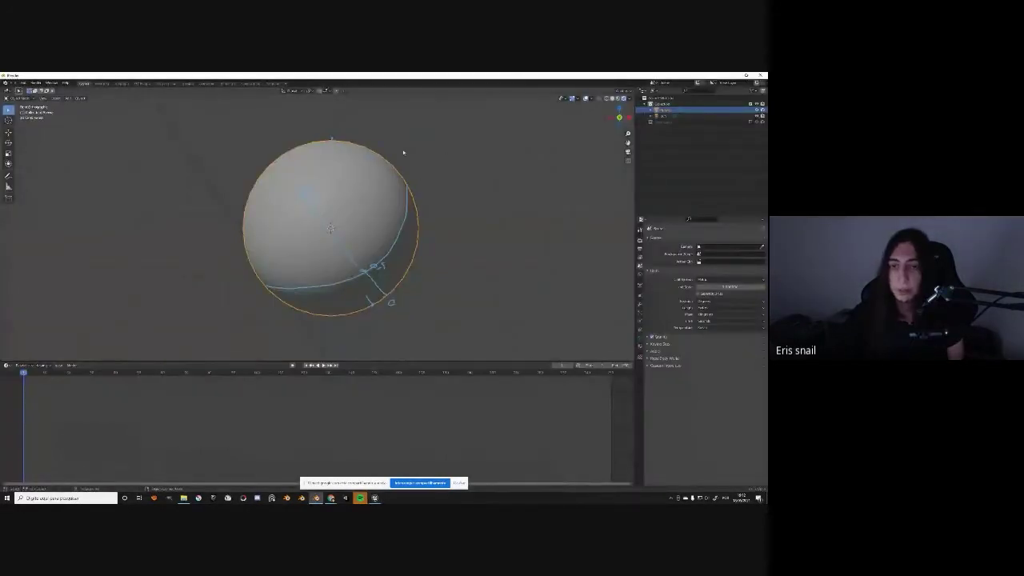
# Export the sphere from Blender through File > Export in the file browser
pyautogui.click(14, 83)
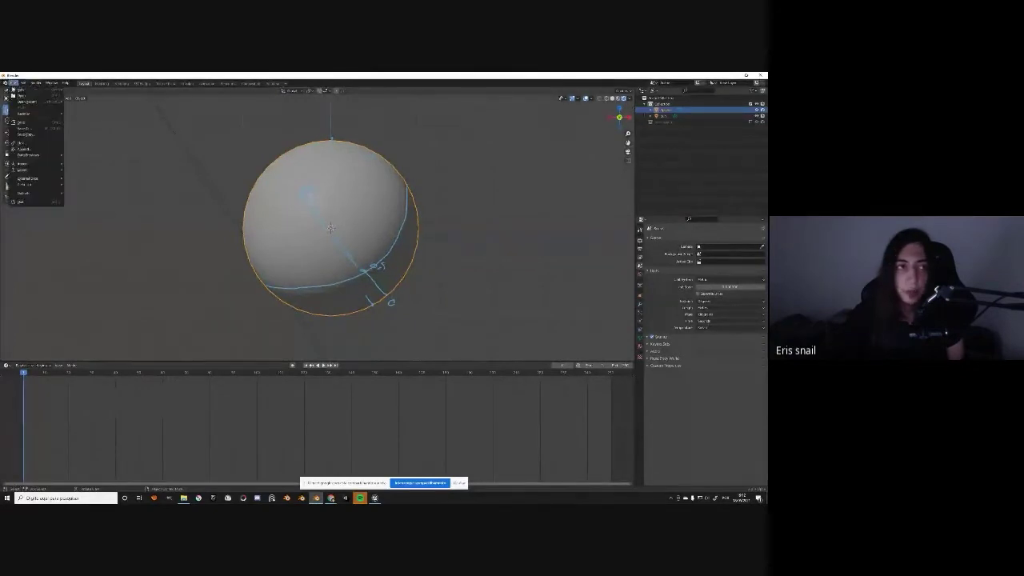
pyautogui.moveTo(32, 168)
pyautogui.click(104, 214)
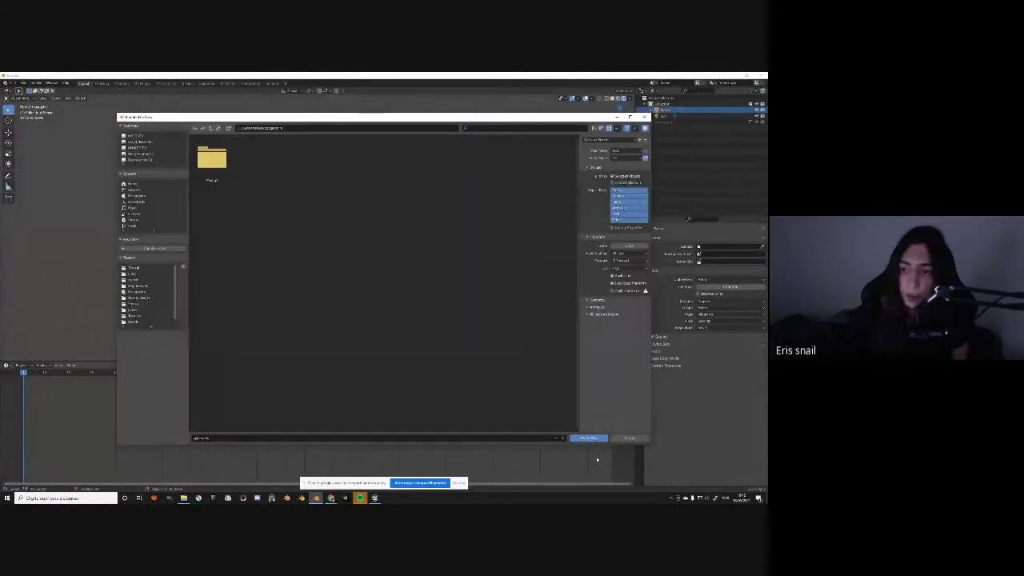
pyautogui.click(589, 439)
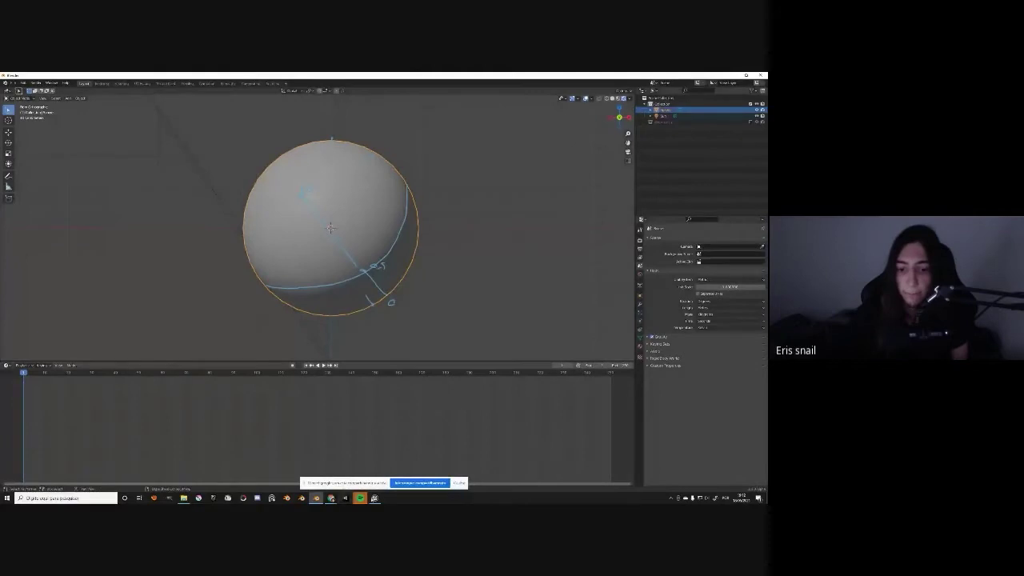
pyautogui.click(374, 497)
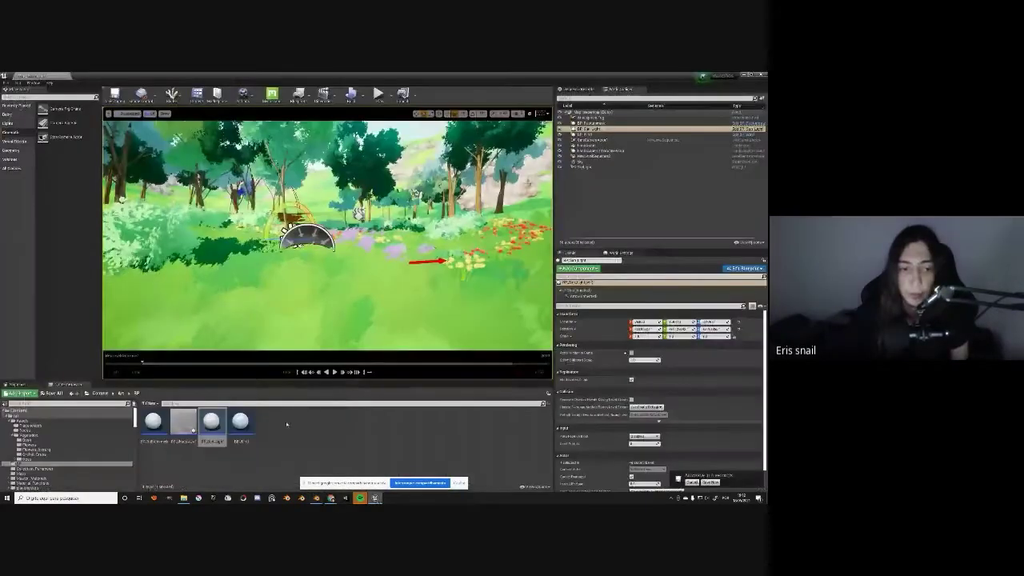
# Import the sphere FBX from the desktop into the Art folder and place it above the grass
pyautogui.click(19, 416)
pyautogui.rightClick(456, 465)
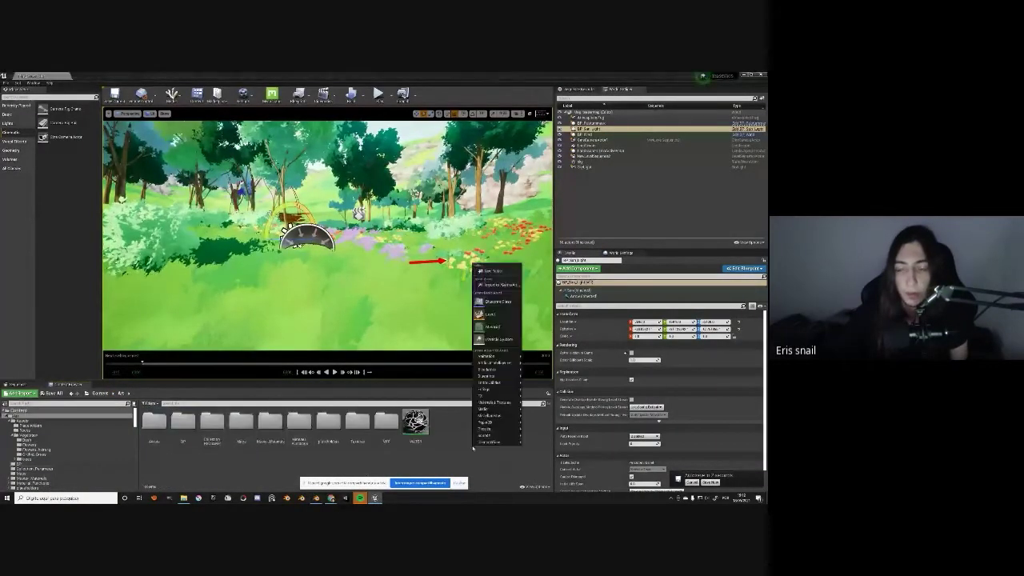
pyautogui.click(320, 167)
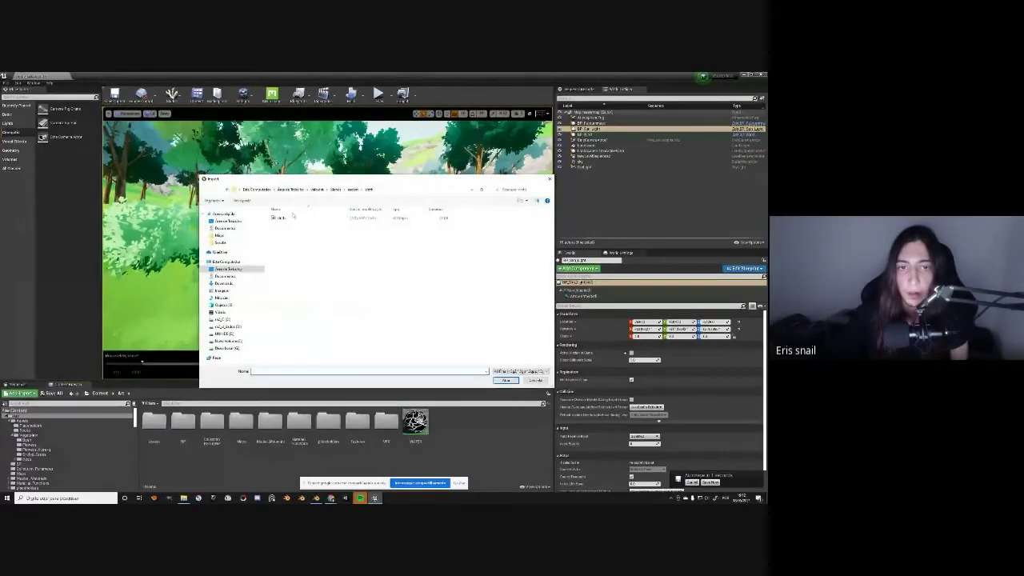
pyautogui.click(292, 190)
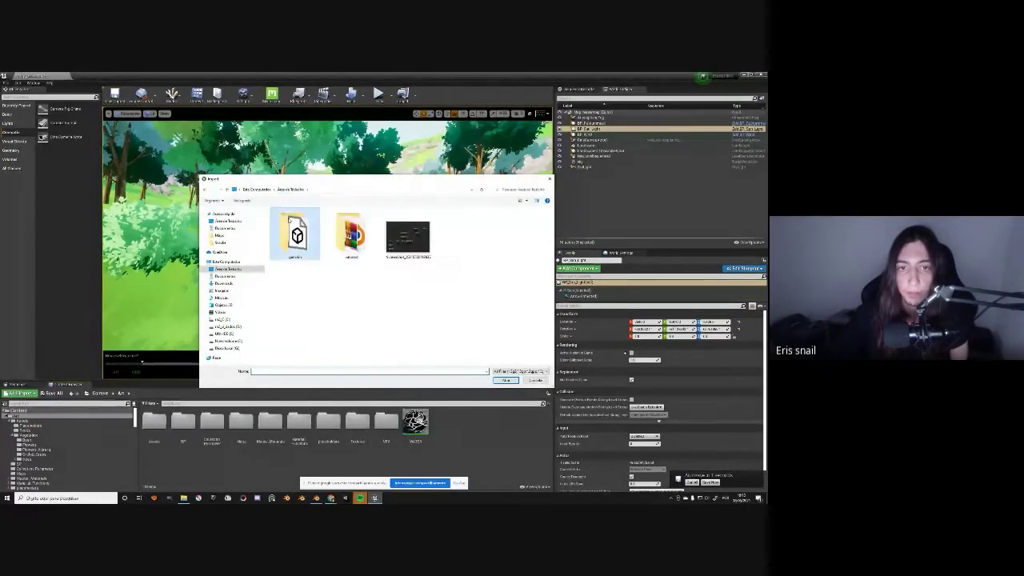
pyautogui.doubleClick(290, 220)
pyautogui.click(282, 224)
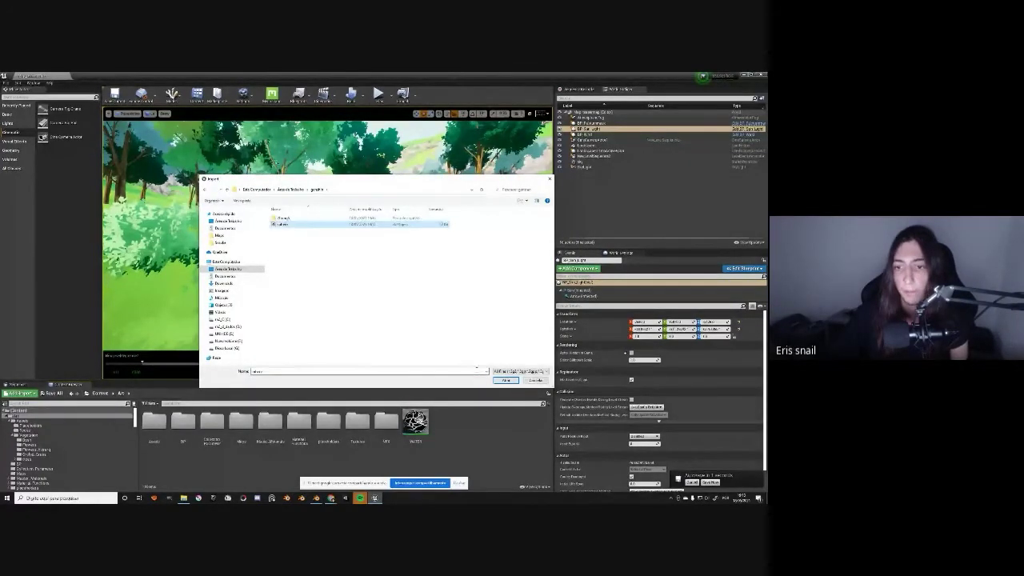
pyautogui.click(505, 381)
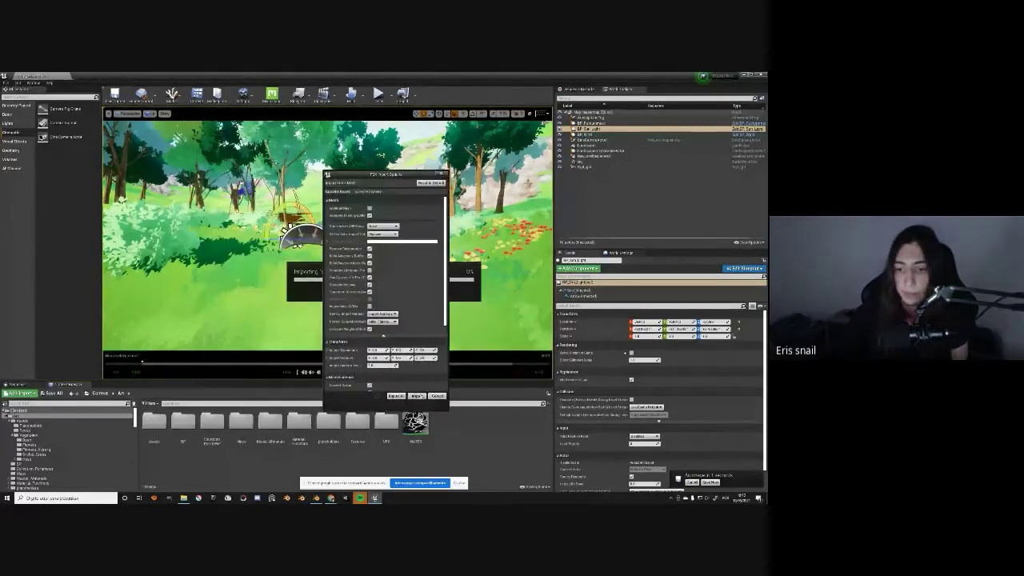
pyautogui.click(417, 396)
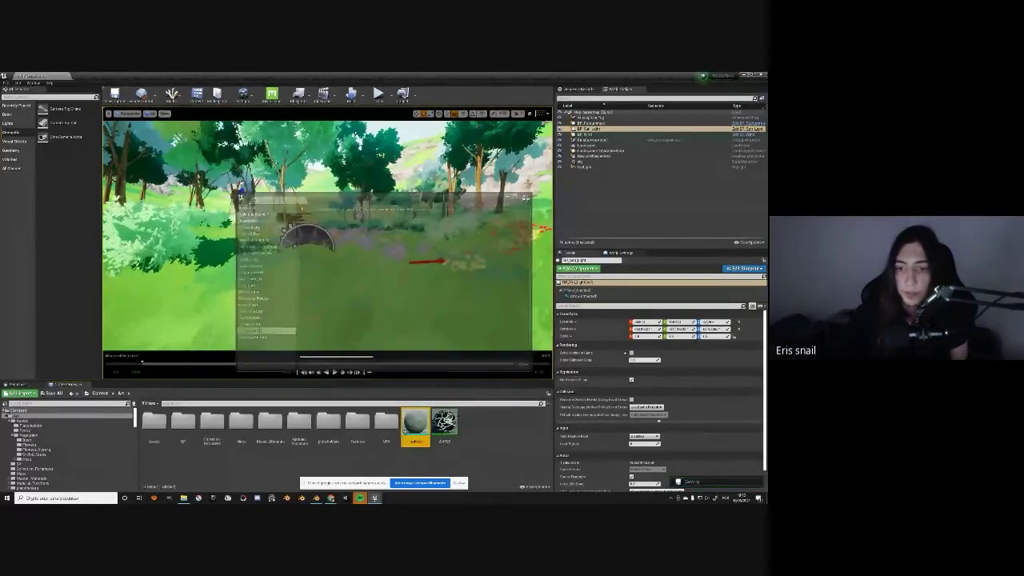
pyautogui.moveTo(415, 424)
pyautogui.mouseDown()
pyautogui.moveTo(325, 310)
pyautogui.moveTo(326, 288)
pyautogui.mouseUp()
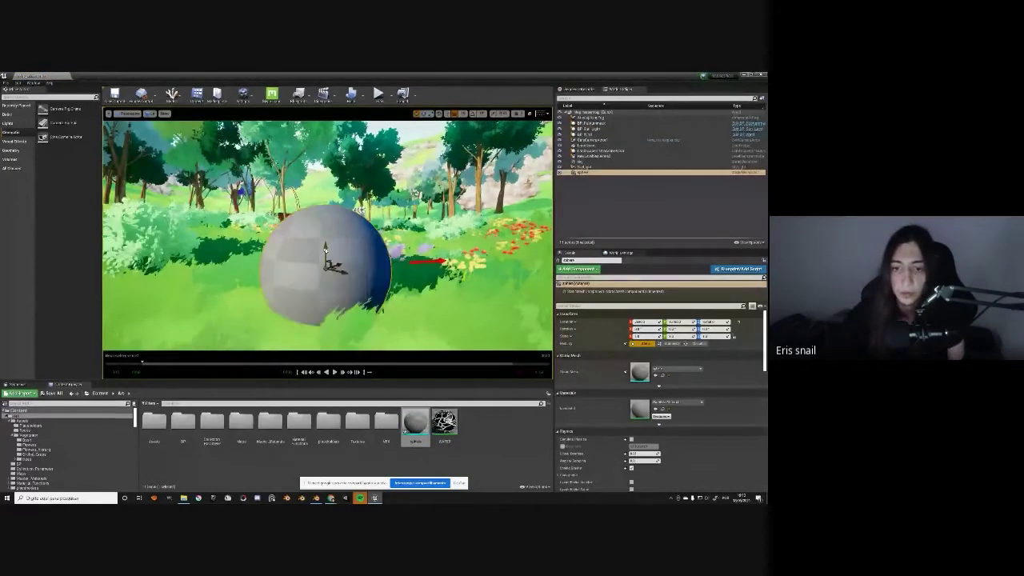
pyautogui.moveTo(327, 282); pyautogui.dragTo(327, 240)
# Create a new material, apply it to the sphere, and open it full-screen in the material editor
pyautogui.rightClick(498, 438)
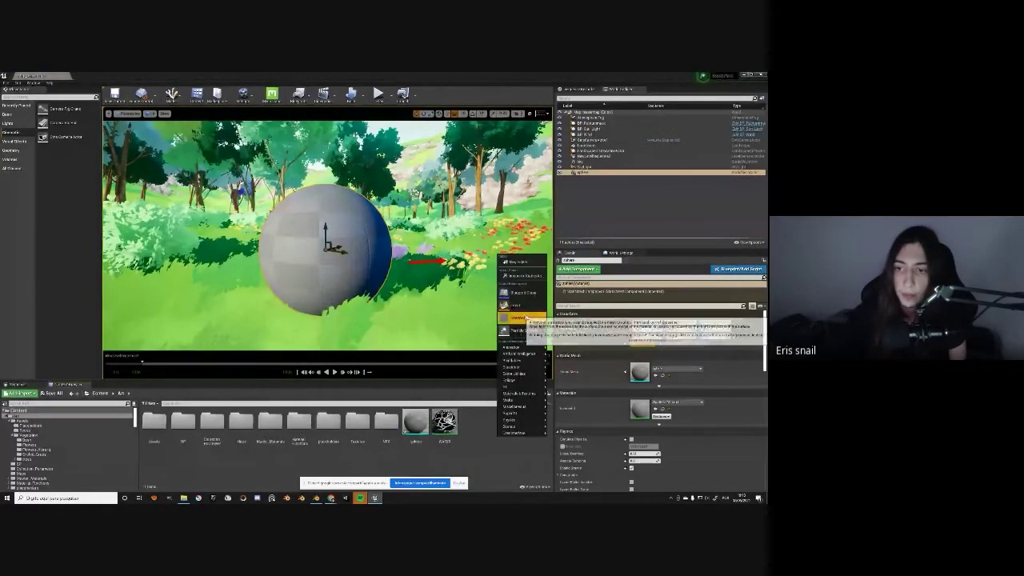
pyautogui.click(518, 318)
pyautogui.moveTo(415, 424); pyautogui.dragTo(317, 273)
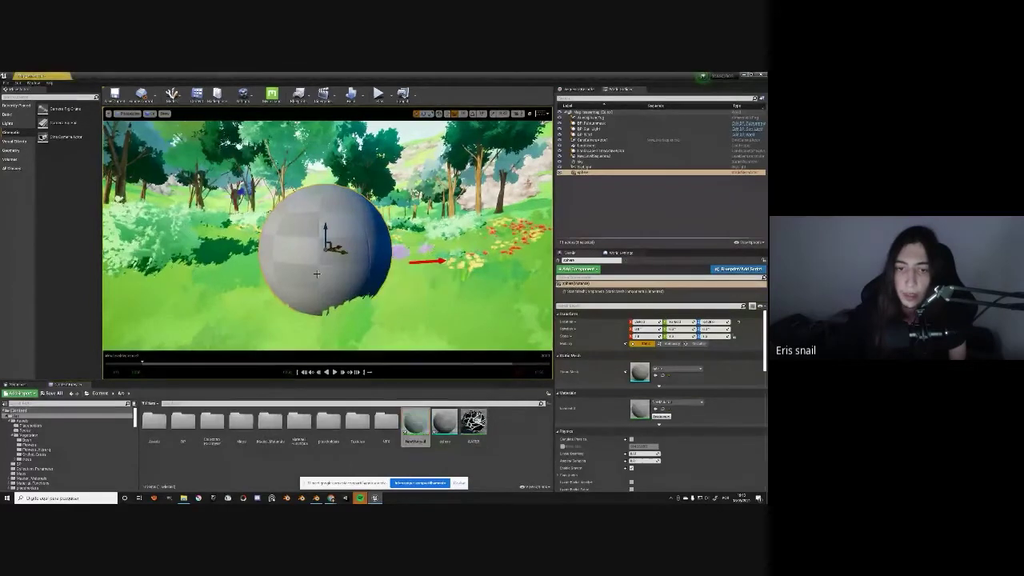
pyautogui.doubleClick(415, 424)
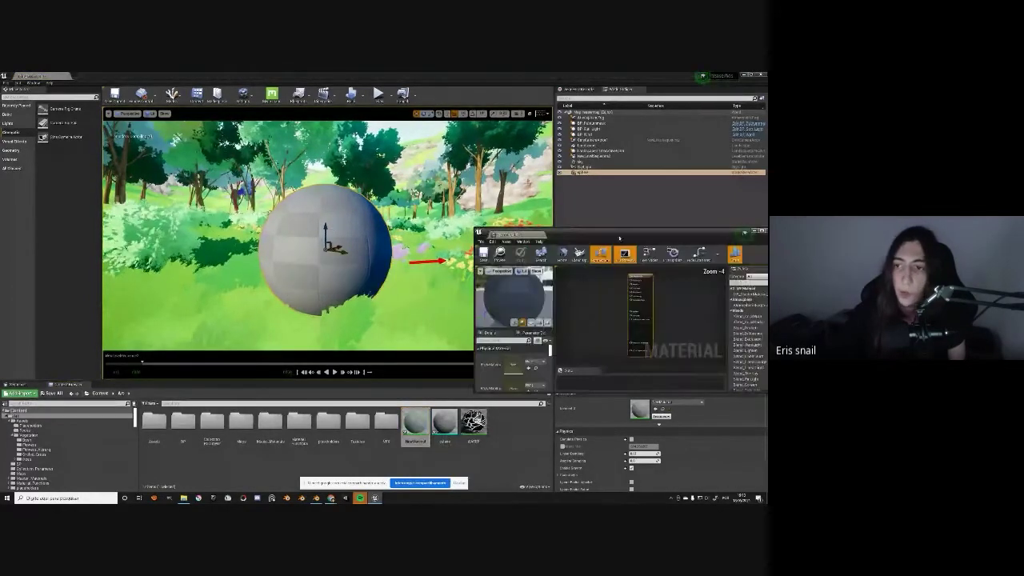
pyautogui.moveTo(668, 237); pyautogui.dragTo(490, 216)
pyautogui.click(498, 213)
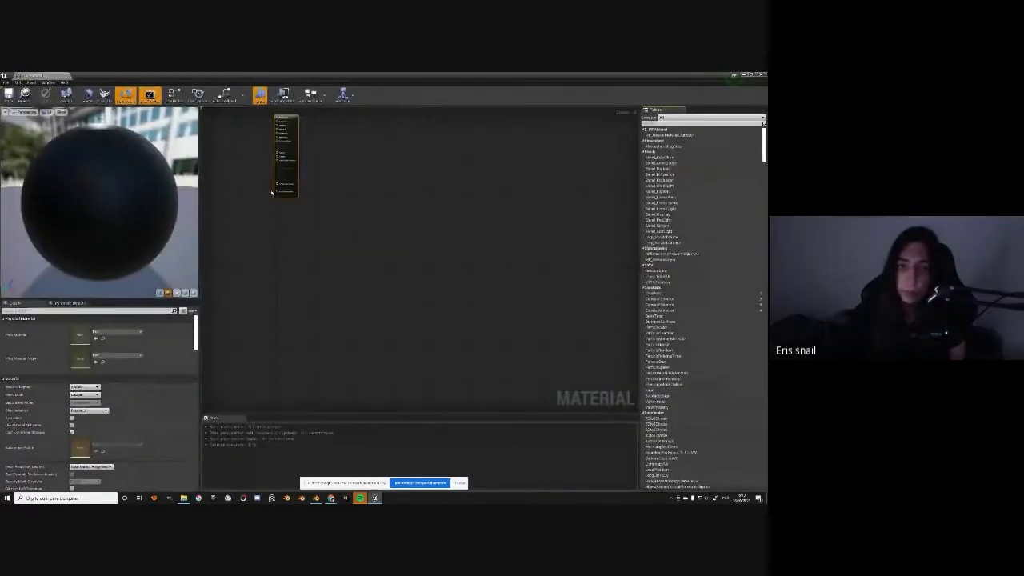
pyautogui.moveTo(273, 207); pyautogui.dragTo(425, 326, button='right')
pyautogui.scroll(3, 371, 258)
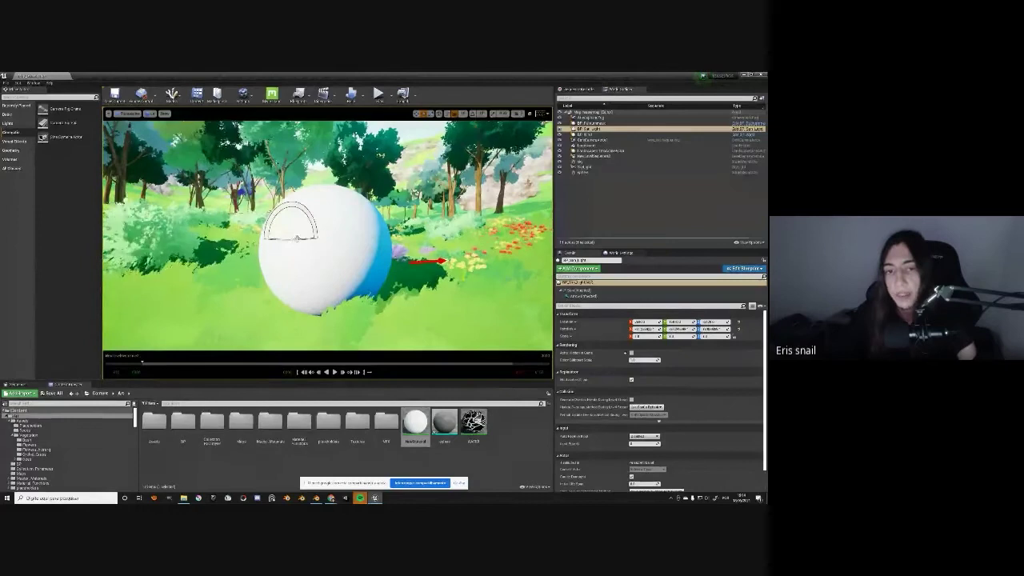
# Rotate the sun light to change the sphere's shading, then start renaming NewMaterial
pyautogui.moveTo(296, 237)
pyautogui.mouseDown()
pyautogui.moveTo(333, 268)
pyautogui.moveTo(296, 240)
pyautogui.mouseUp()
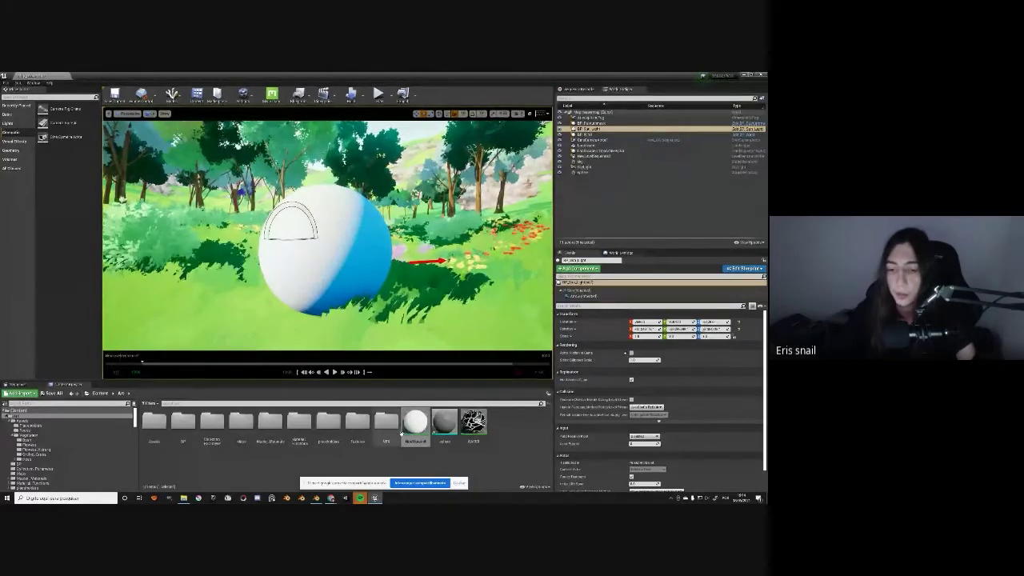
pyautogui.click(416, 424)
pyautogui.press('F2')
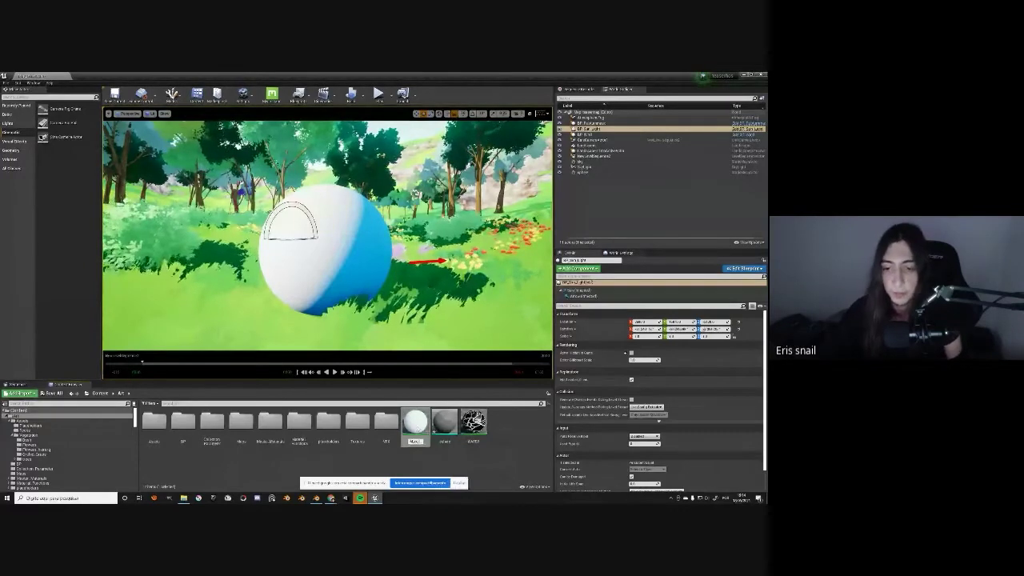
# Set NewMaterial's Constant3Vector base colour to white and apply the changes on closing
pyautogui.doubleClick(416, 422)
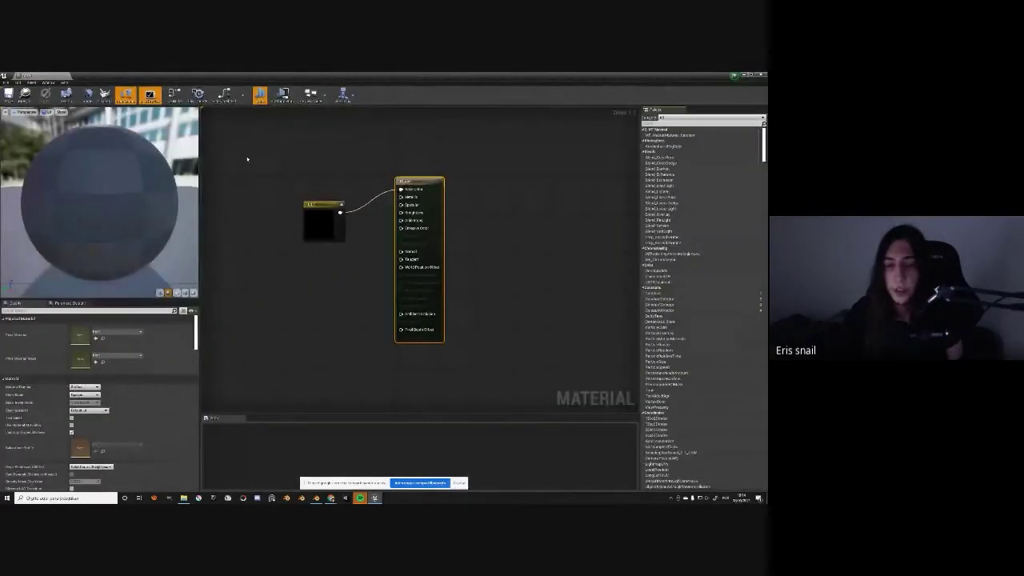
pyautogui.moveTo(121, 214); pyautogui.dragTo(107, 192)
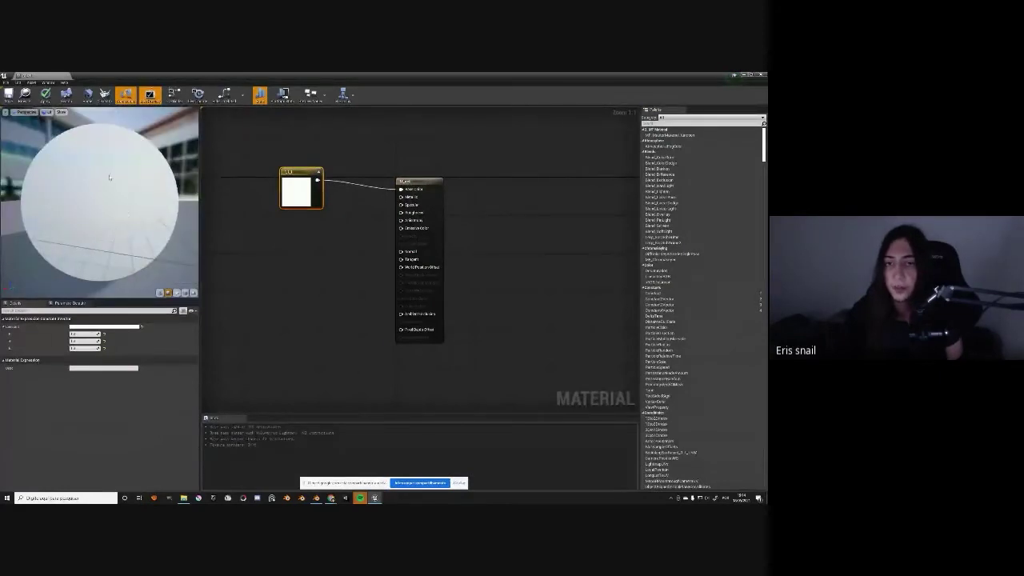
pyautogui.click(67, 77)
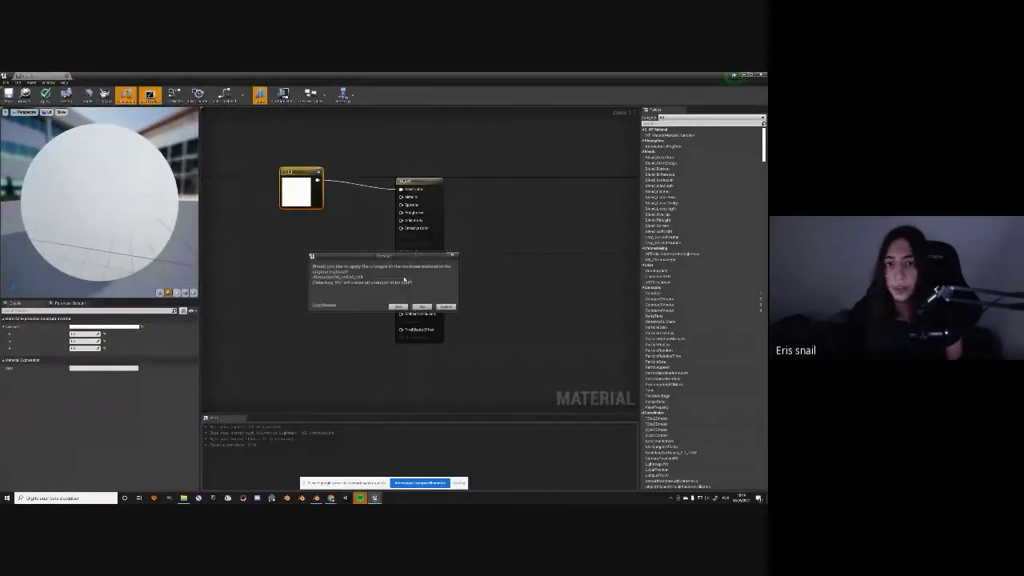
pyautogui.click(421, 307)
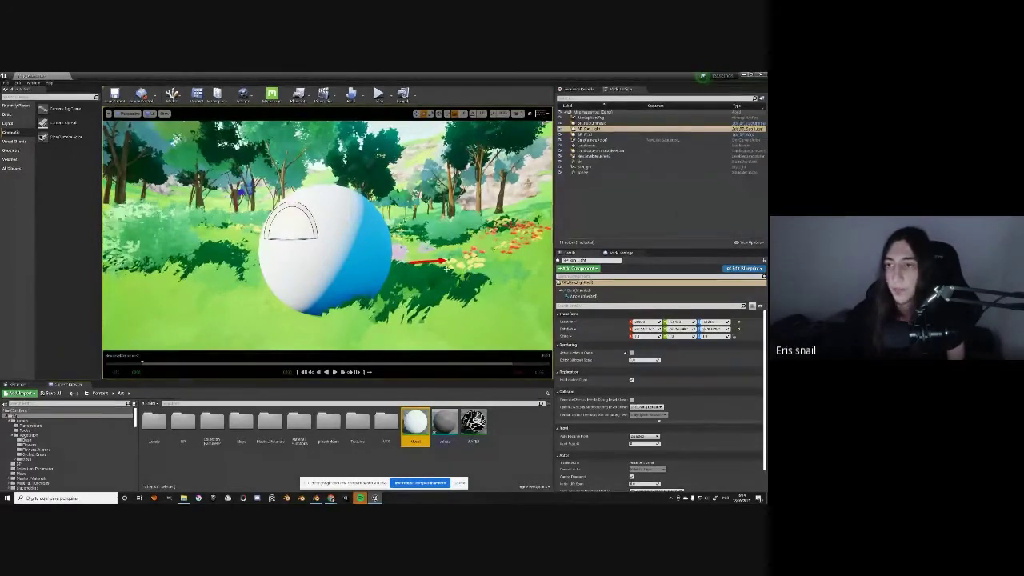
# Rotate the sun with Ctrl+L until the sphere shows a blue shaded side, then open BP_Sun_Light's blueprint
pyautogui.moveTo(367, 244); pyautogui.dragTo(330, 196, button='middle')
pyautogui.moveTo(331, 197); pyautogui.dragTo(385, 147)
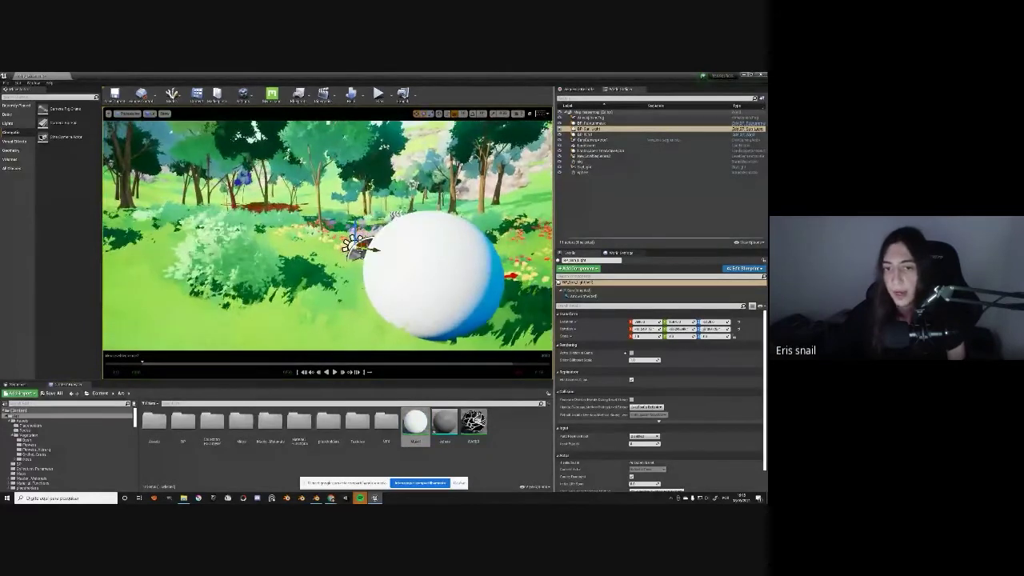
pyautogui.moveTo(331, 243); pyautogui.dragTo(331, 205)
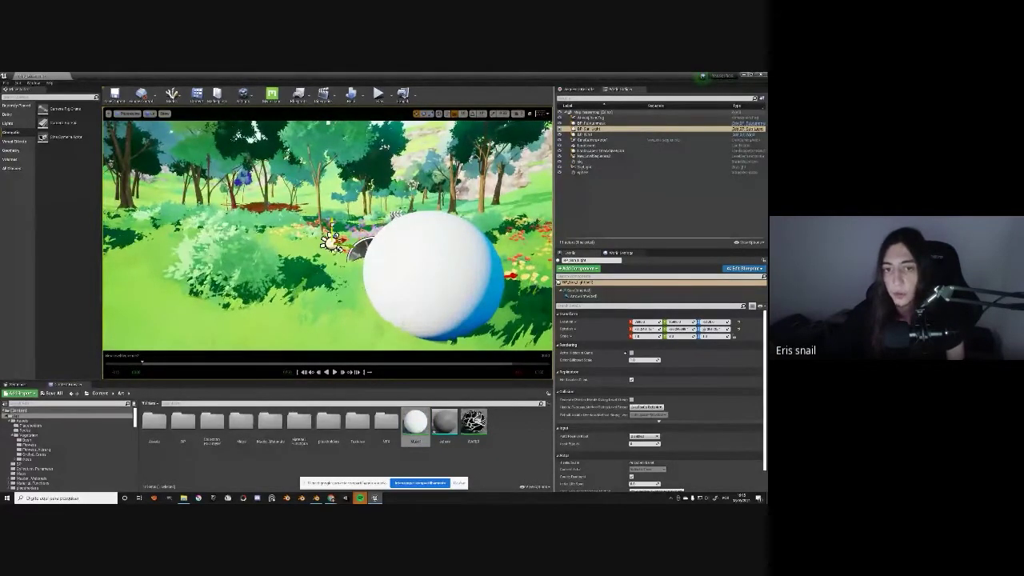
pyautogui.hotkey('ctrl', 'l')
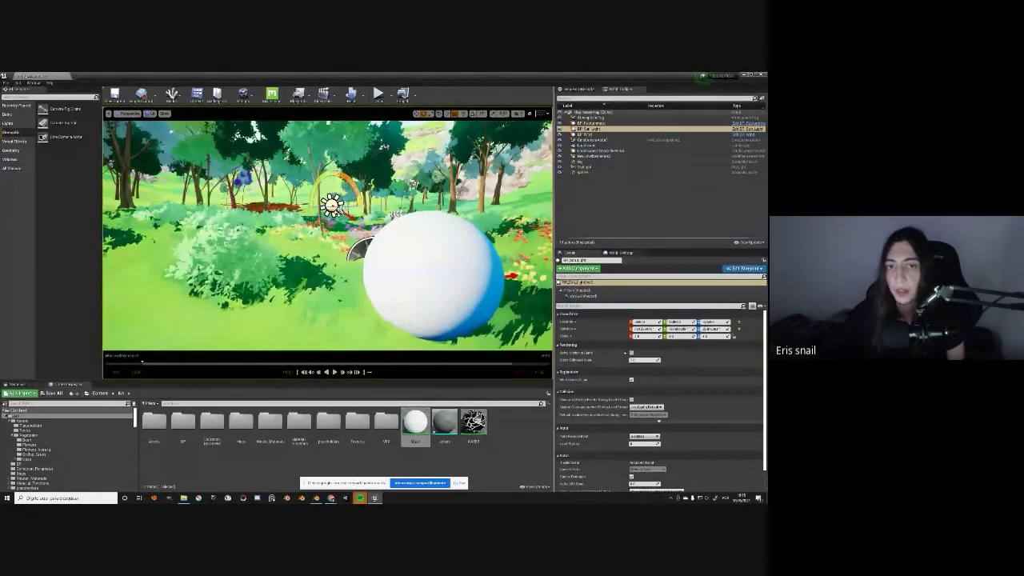
pyautogui.hotkey('ctrl', 'l')
pyautogui.hotkey('ctrl', 'l')
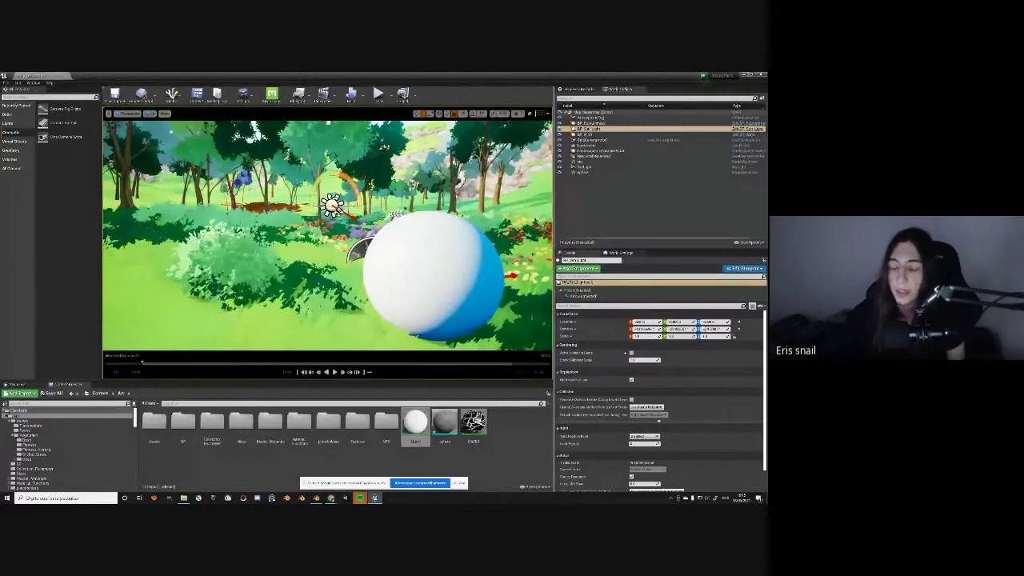
pyautogui.hotkey('ctrl', 'l')
pyautogui.click(744, 129)
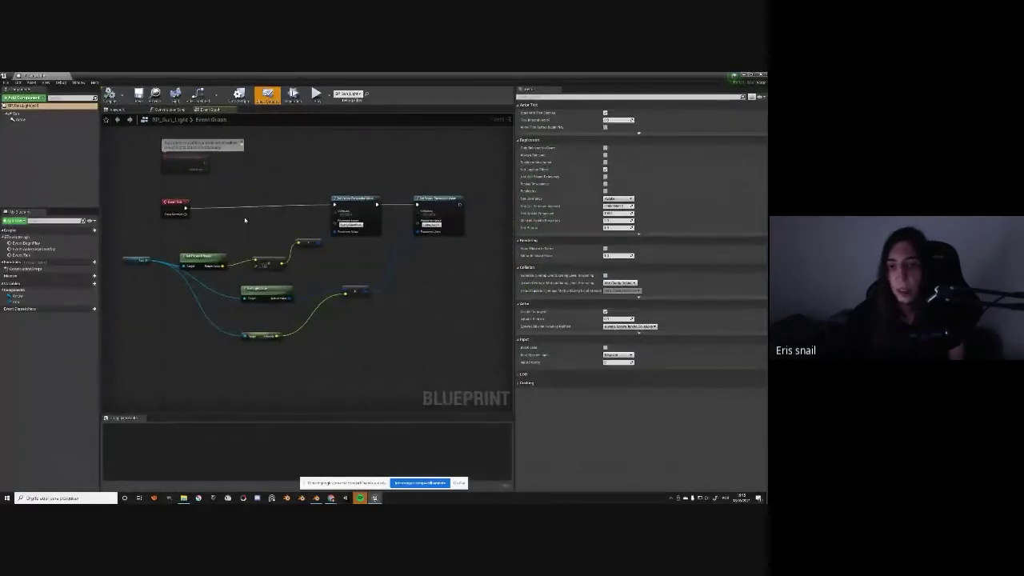
# Move the Get Forward Vector node aside and close the BP_Sun_Light blueprint
pyautogui.scroll(1, 253, 244)
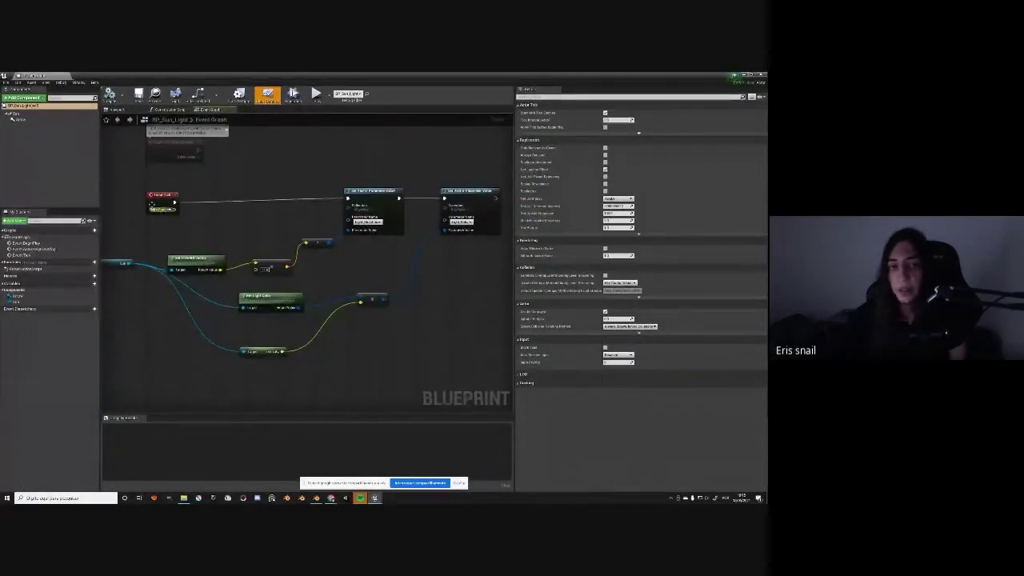
pyautogui.moveTo(208, 260); pyautogui.dragTo(196, 236)
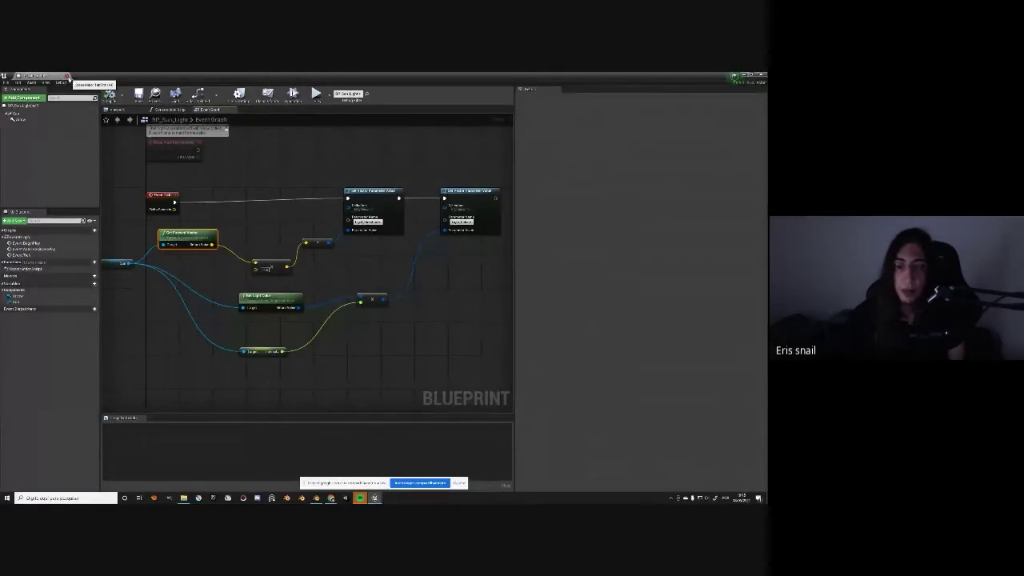
pyautogui.click(67, 76)
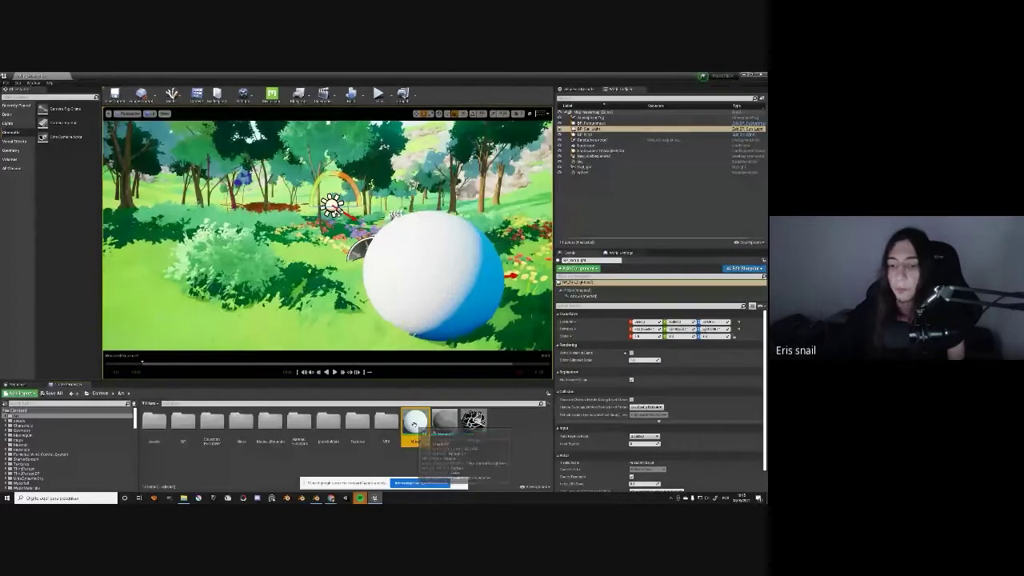
# In M_cell, add a Light_Direction collection parameter node and wire it into the white node
pyautogui.doubleClick(415, 422)
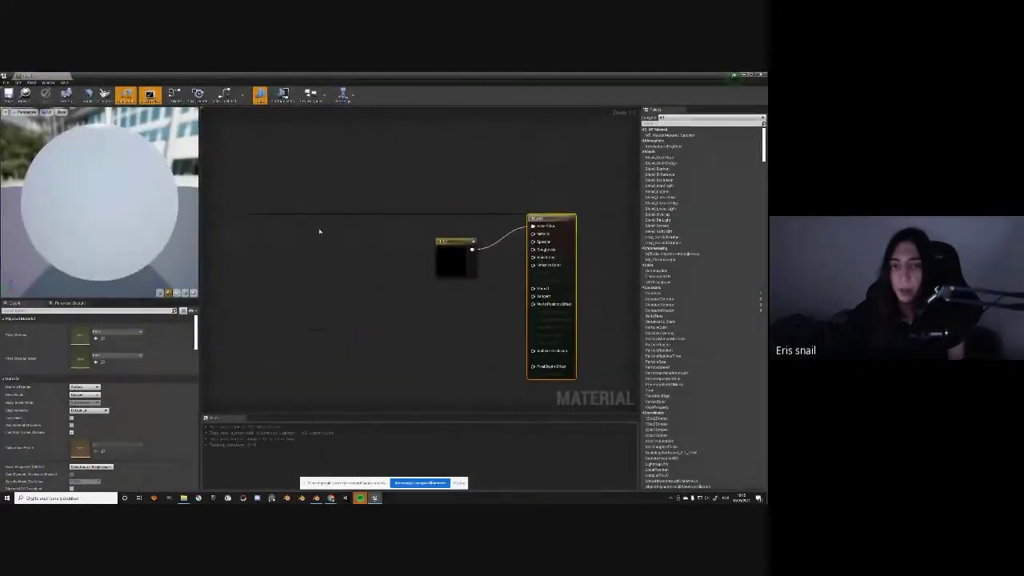
pyautogui.rightClick(227, 194)
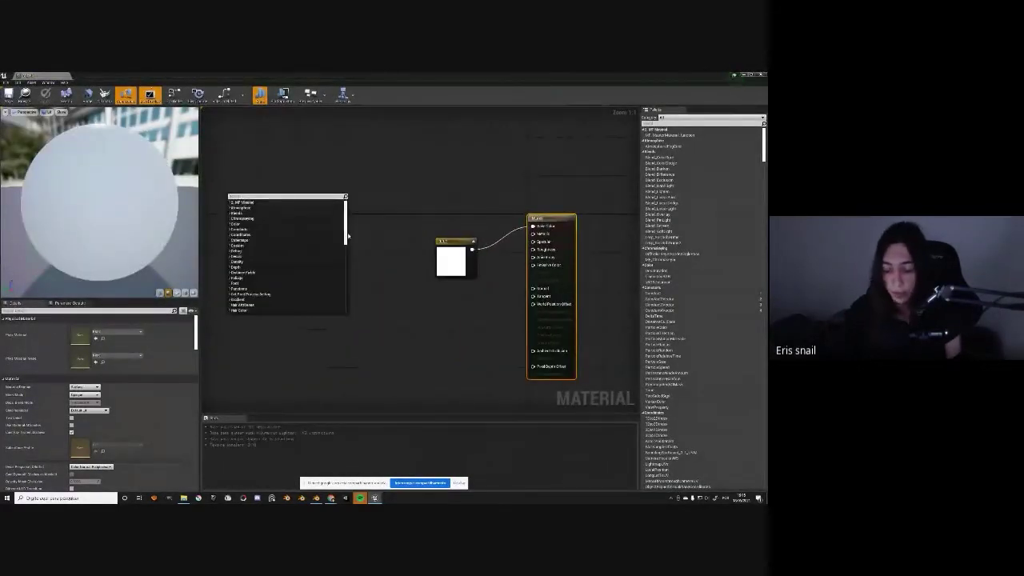
pyautogui.write('material')
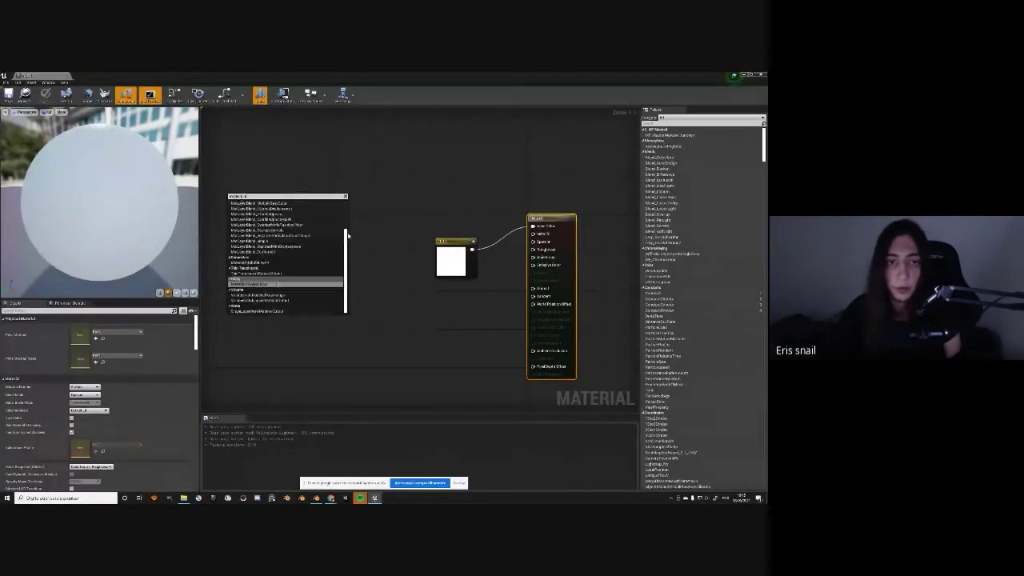
pyautogui.write(' att')
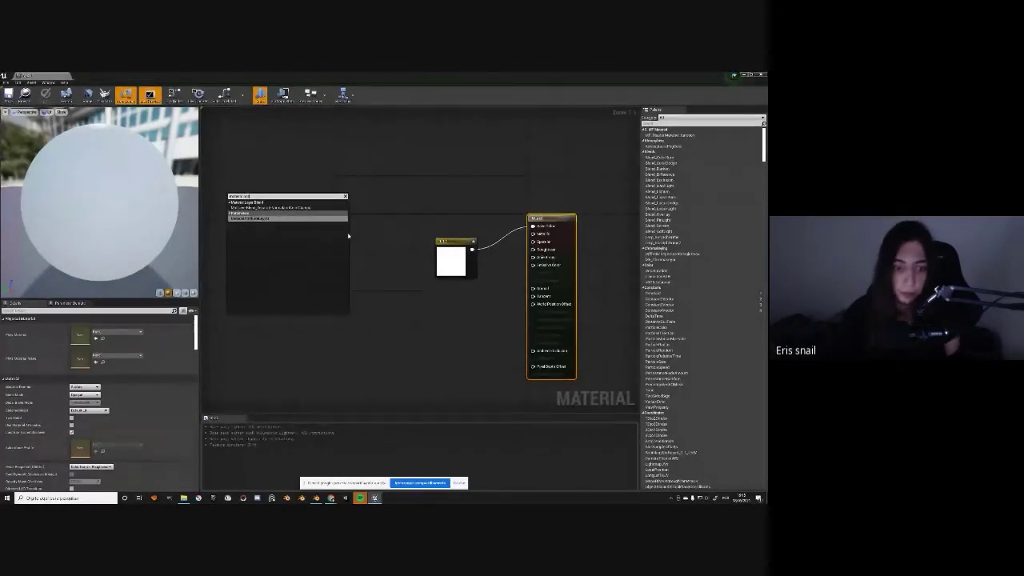
pyautogui.press('BackSpace')
pyautogui.press('BackSpace')
pyautogui.press('BackSpace')
pyautogui.press('BackSpace')
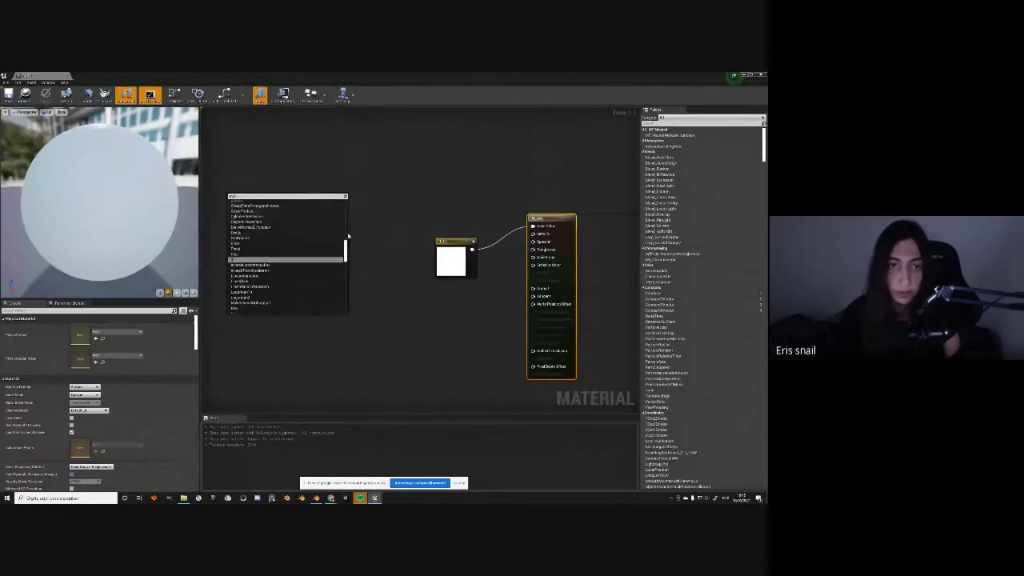
pyautogui.press('BackSpace')
pyautogui.press('BackSpace')
pyautogui.press('BackSpace')
pyautogui.press('BackSpace')
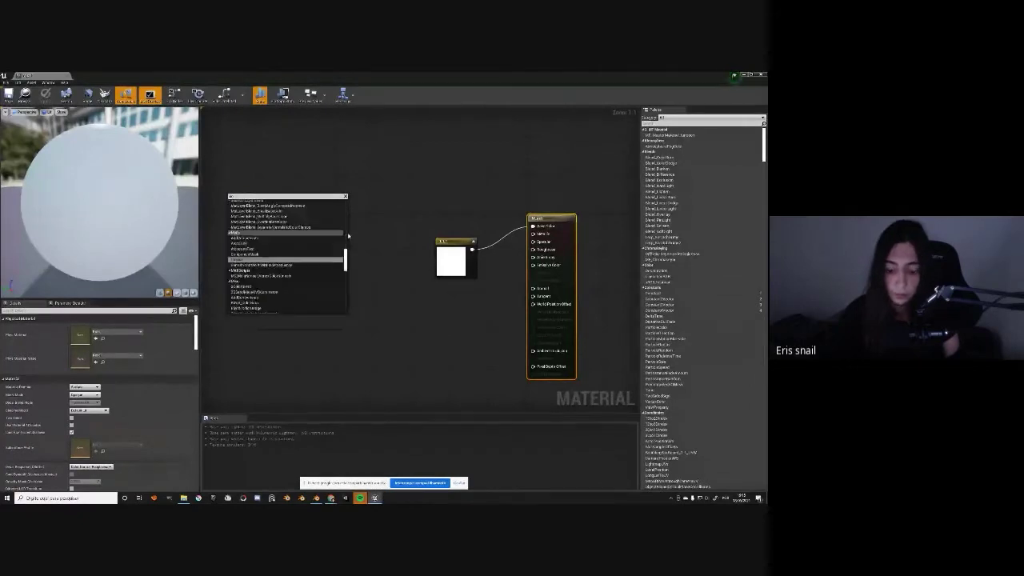
pyautogui.press('Escape')
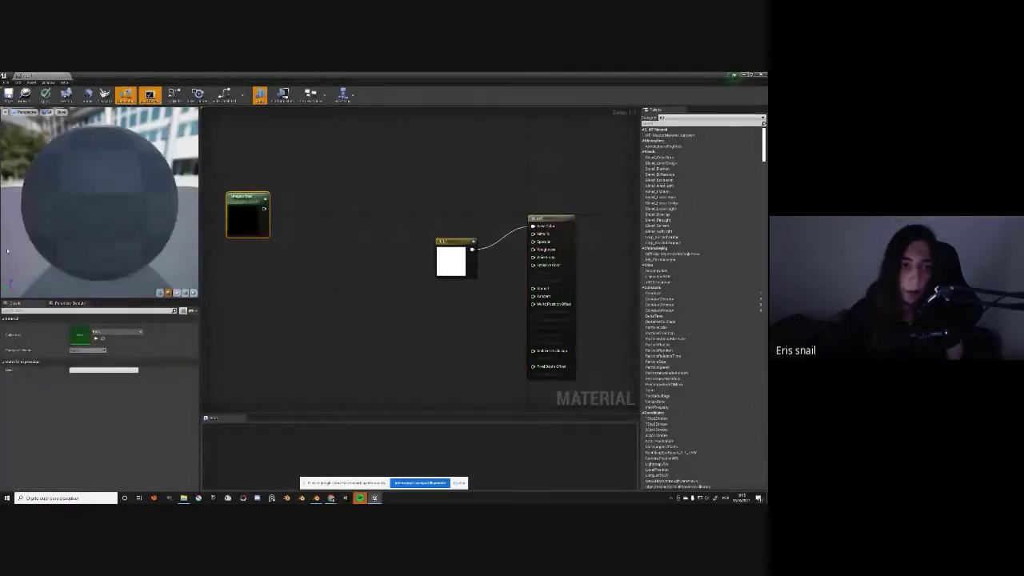
pyautogui.click(117, 332)
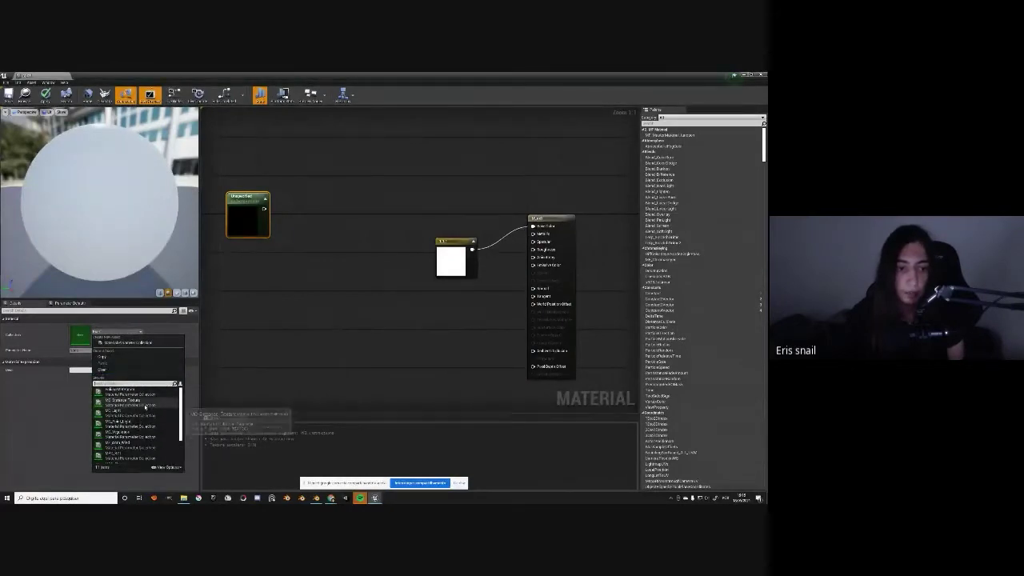
pyautogui.click(143, 406)
pyautogui.click(99, 353)
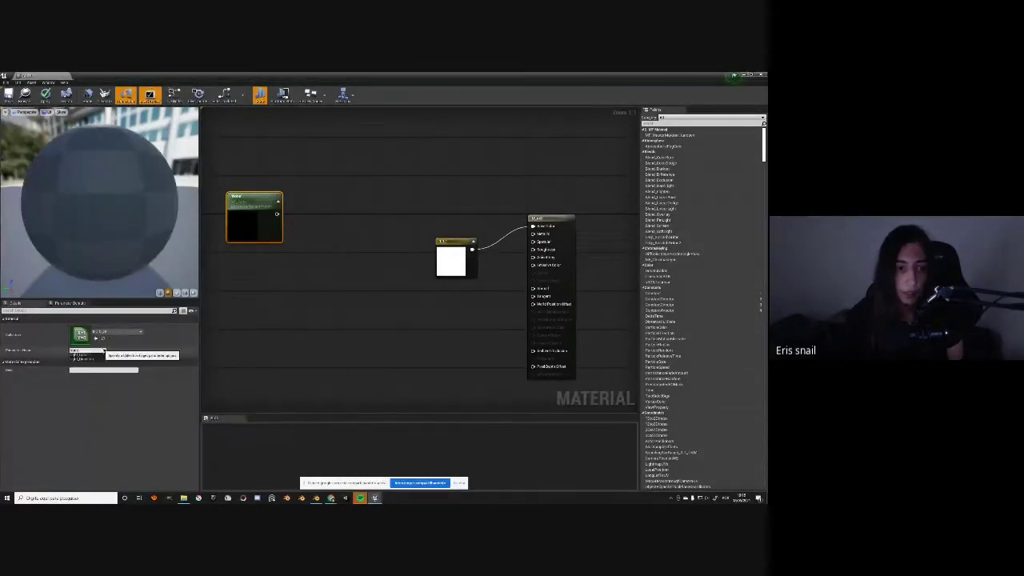
pyautogui.click(96, 359)
pyautogui.moveTo(254, 197)
pyautogui.mouseDown()
pyautogui.moveTo(272, 215)
pyautogui.moveTo(532, 280)
pyautogui.moveTo(535, 269)
pyautogui.mouseUp()
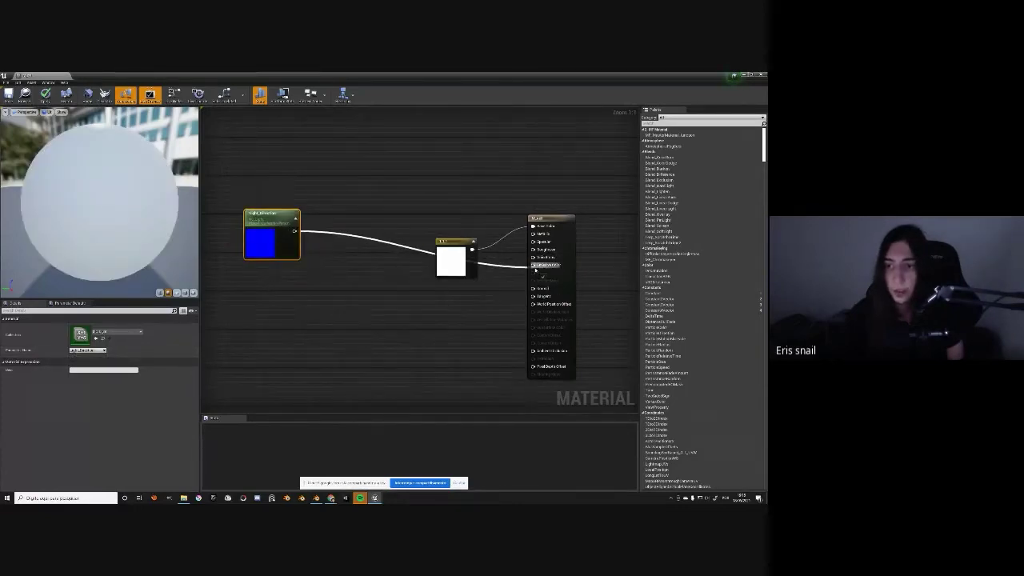
# Set the material's Shading Model to Unlit
pyautogui.click(561, 225)
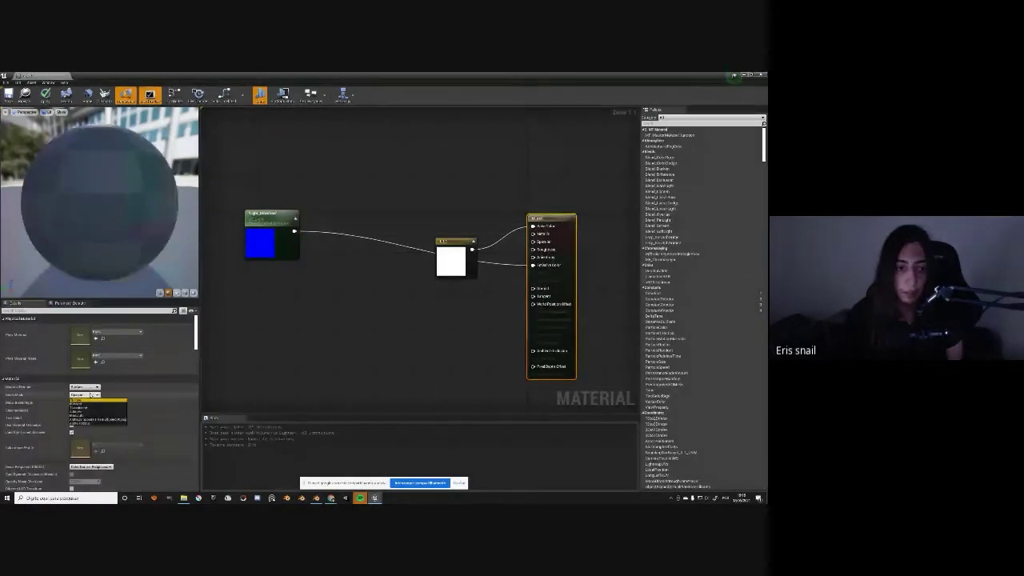
pyautogui.click(89, 383)
pyautogui.click(89, 381)
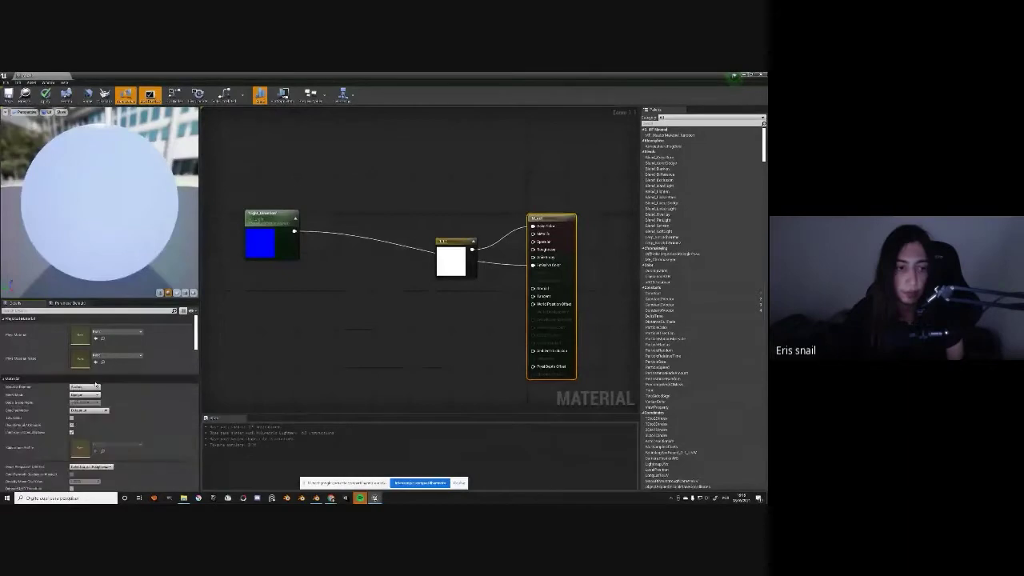
pyautogui.click(88, 409)
pyautogui.click(88, 414)
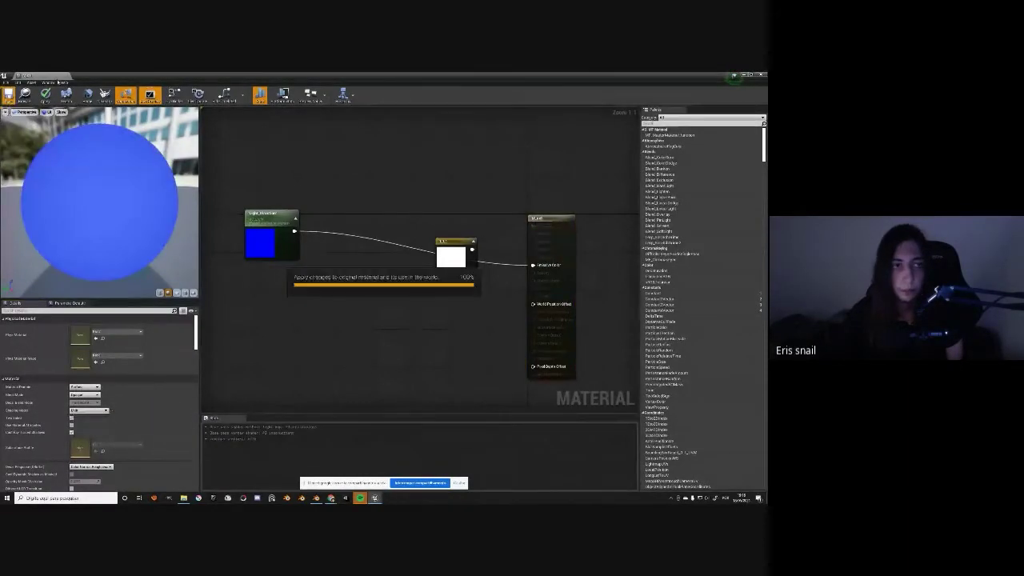
pyautogui.moveTo(248, 75)
pyautogui.mouseDown()
pyautogui.moveTo(435, 241)
pyautogui.moveTo(626, 257)
pyautogui.mouseUp()
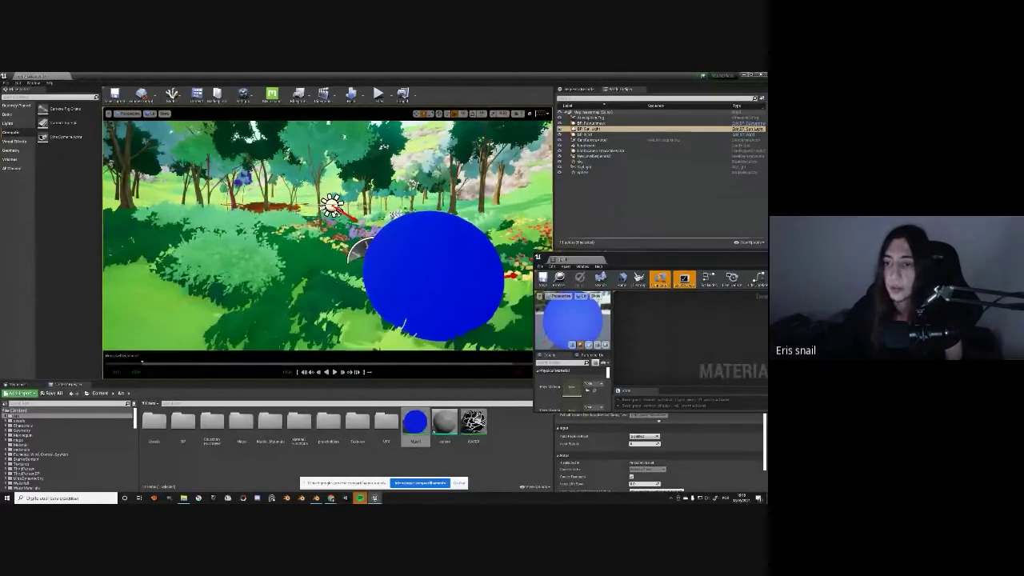
pyautogui.moveTo(576, 259)
pyautogui.mouseDown()
pyautogui.moveTo(374, 231)
pyautogui.moveTo(290, 207)
pyautogui.mouseUp()
pyautogui.doubleClick(290, 207)
pyautogui.moveTo(262, 221); pyautogui.dragTo(415, 272, button='right')
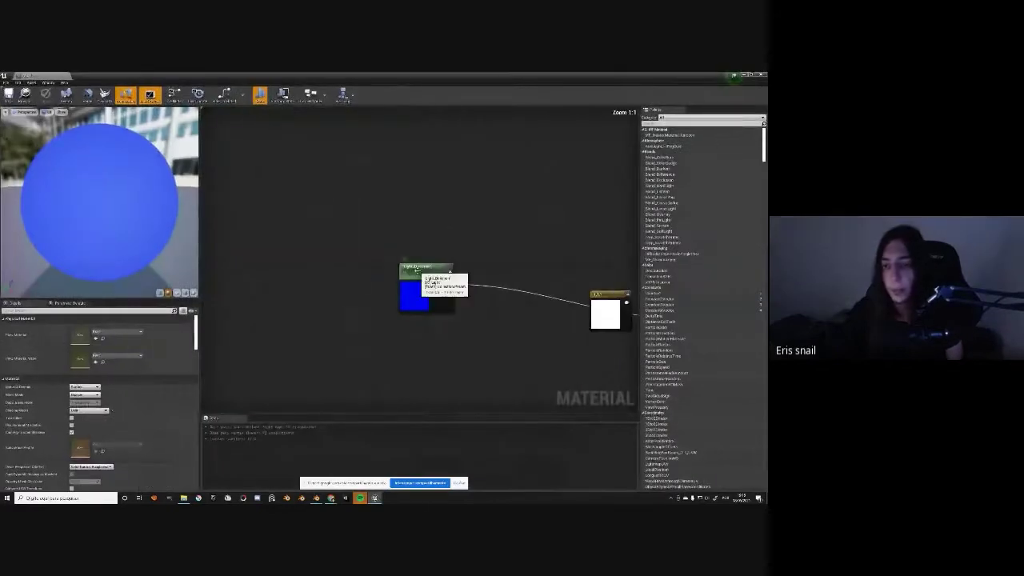
# Add a VertexNormalWS node and a DotProduct node fed by Light_Direction
pyautogui.moveTo(415, 271); pyautogui.dragTo(331, 229)
pyautogui.rightClick(317, 318)
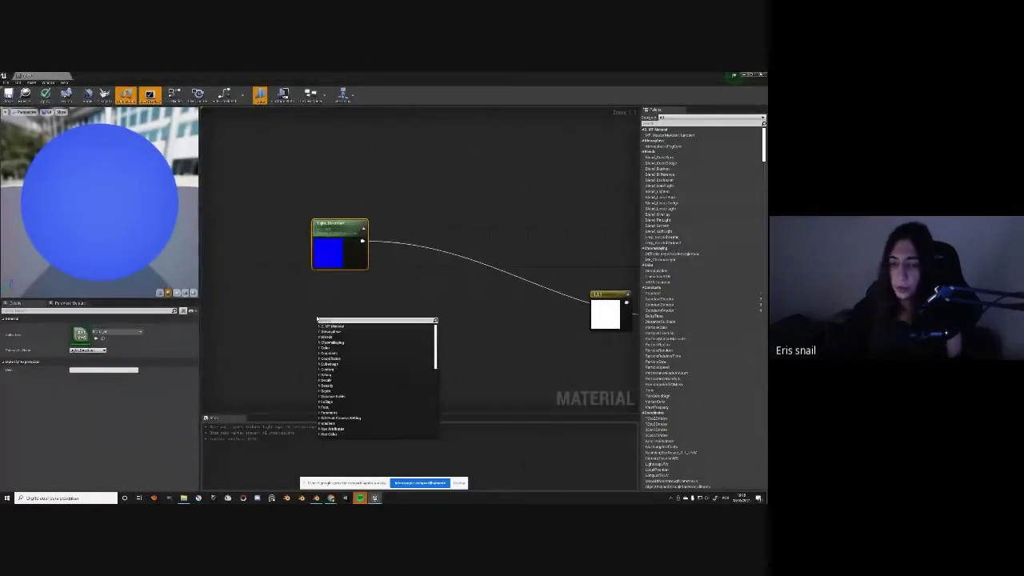
pyautogui.write('dot')
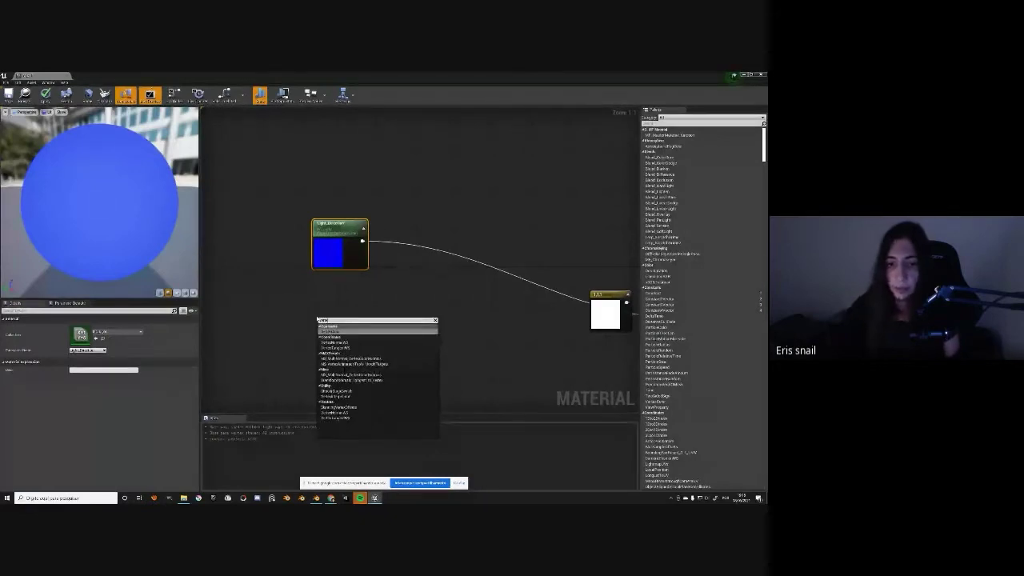
pyautogui.click(330, 333)
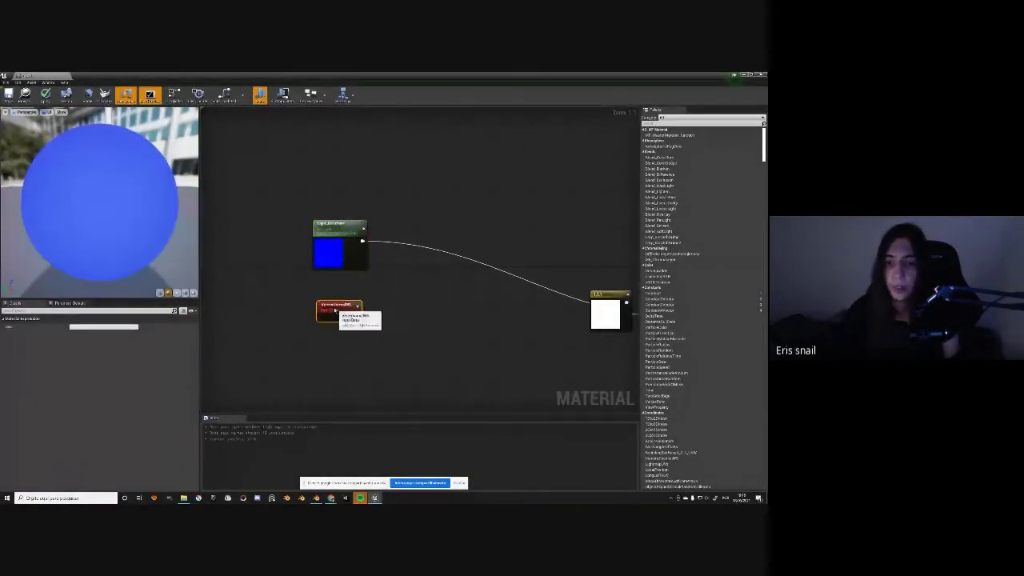
pyautogui.moveTo(336, 311); pyautogui.dragTo(336, 295)
pyautogui.moveTo(363, 241); pyautogui.dragTo(400, 262)
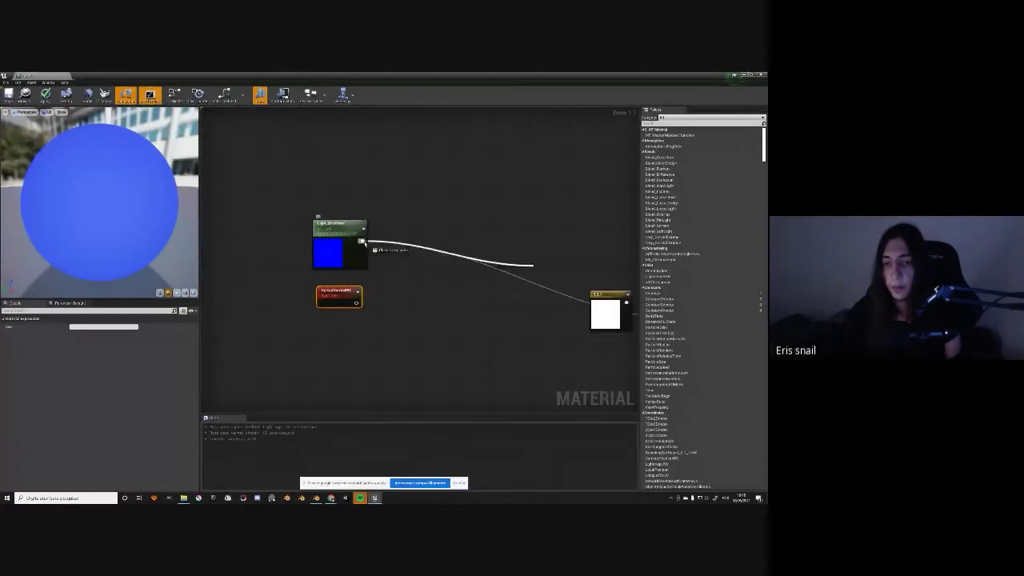
pyautogui.write('d')
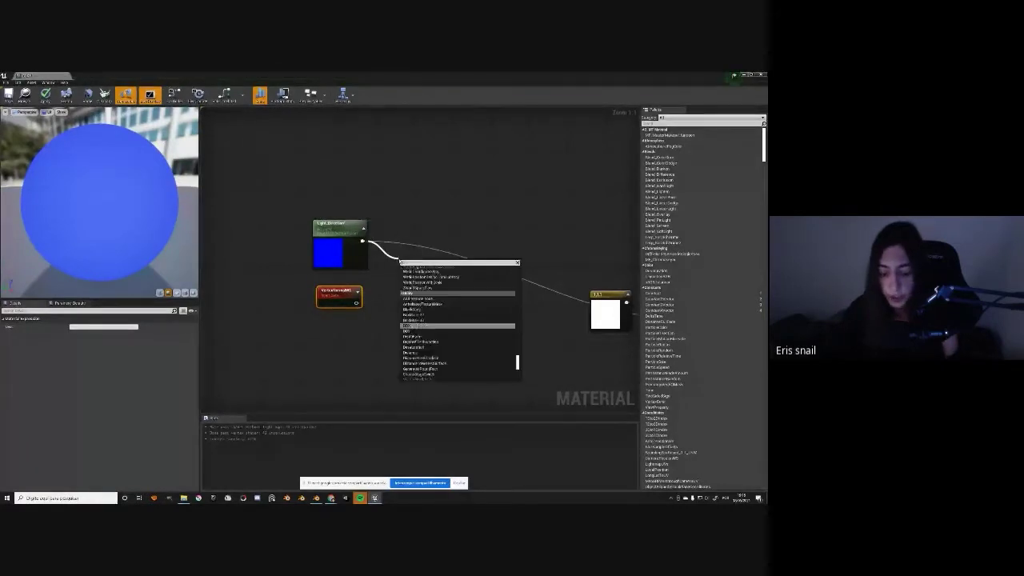
pyautogui.write('ot')
pyautogui.press('Return')
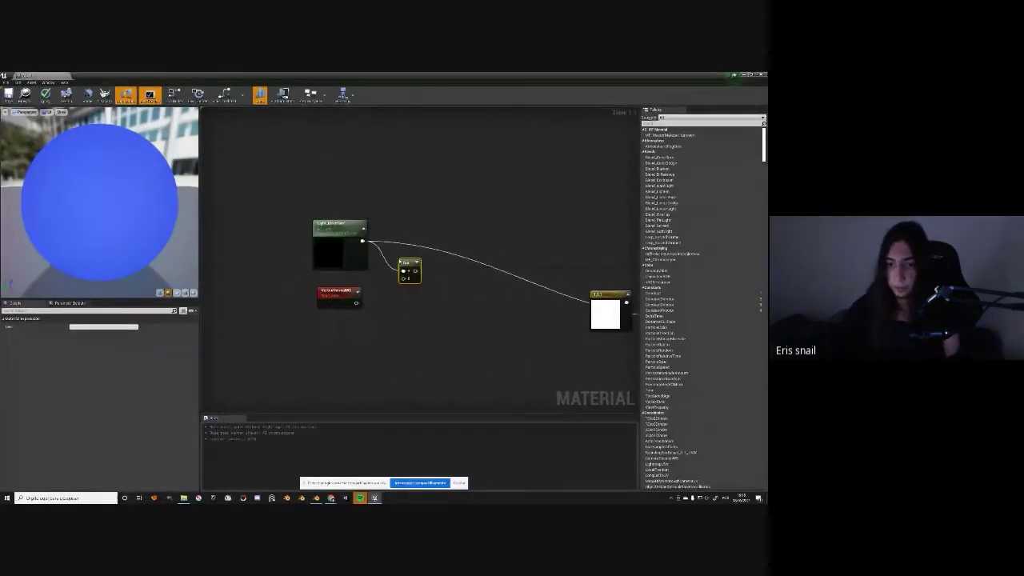
# Connect VertexNormalWS to the Dot's second input, feed the Dot into the white node, and tidy the nodes
pyautogui.moveTo(357, 288)
pyautogui.mouseDown()
pyautogui.moveTo(352, 298)
pyautogui.moveTo(387, 307)
pyautogui.mouseUp()
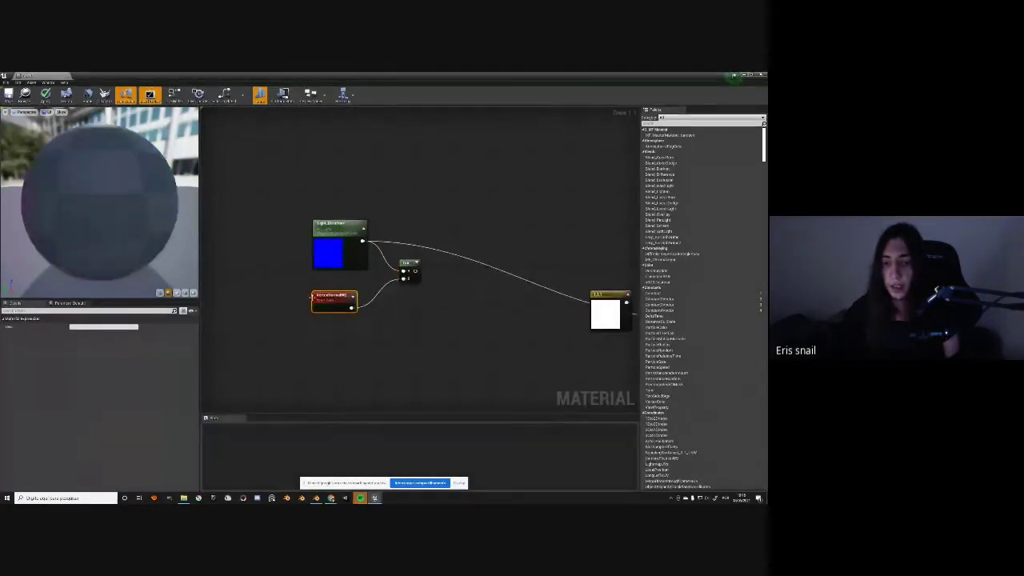
pyautogui.moveTo(404, 282); pyautogui.dragTo(320, 230, button='right')
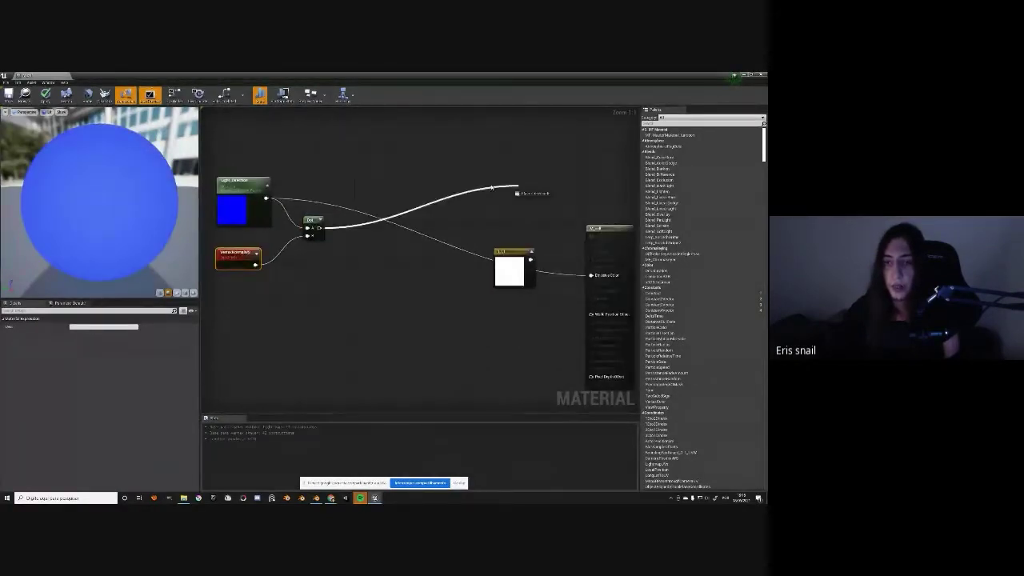
pyautogui.moveTo(320, 228); pyautogui.dragTo(497, 258)
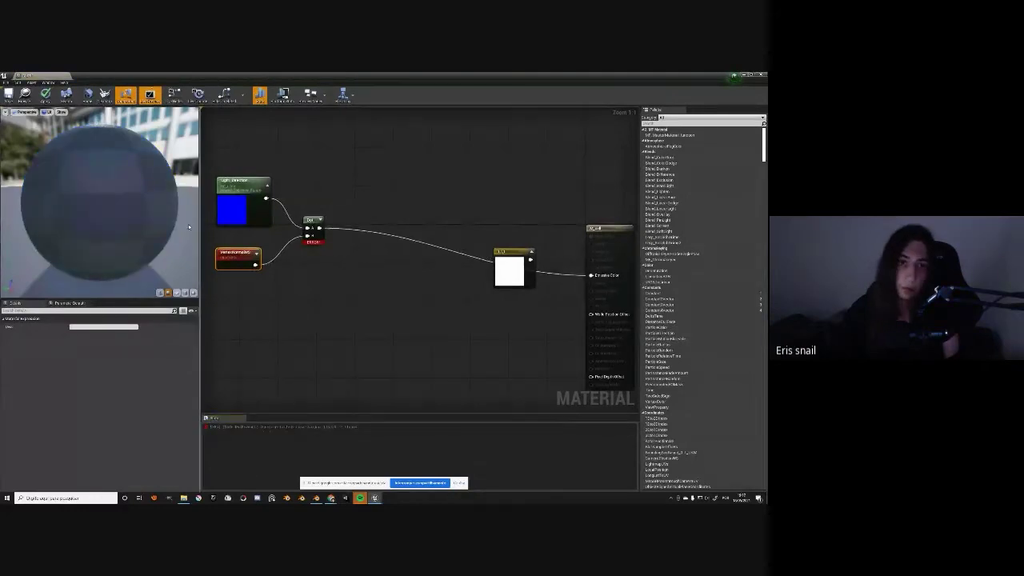
pyautogui.moveTo(320, 264); pyautogui.dragTo(407, 256, button='right')
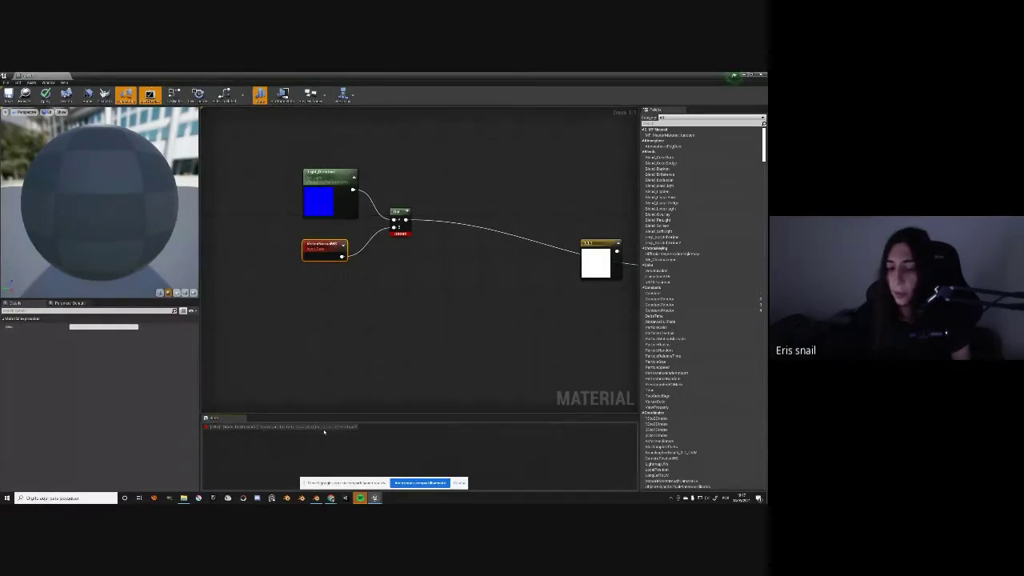
pyautogui.moveTo(328, 173); pyautogui.dragTo(321, 176)
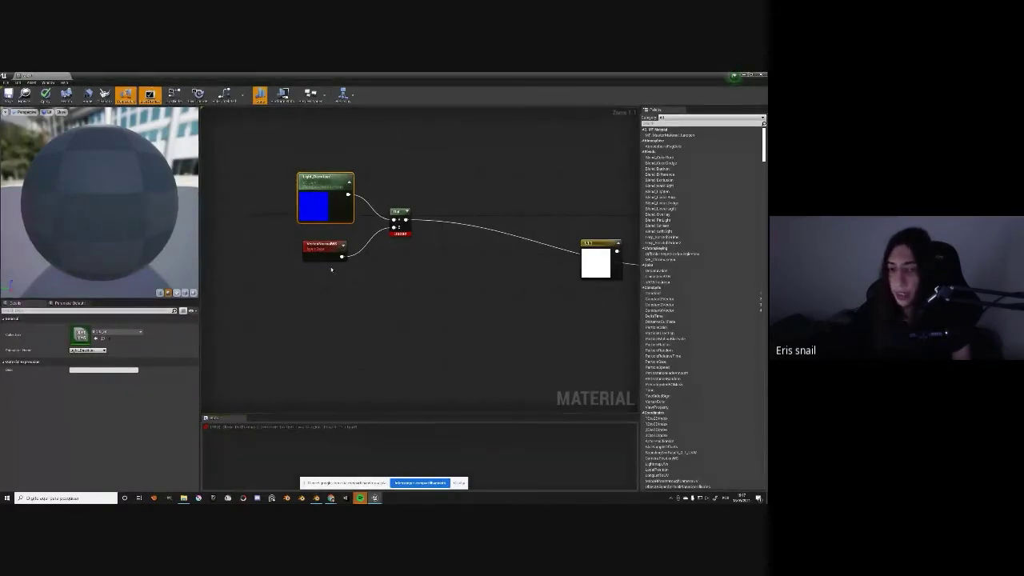
pyautogui.moveTo(328, 250); pyautogui.dragTo(324, 251)
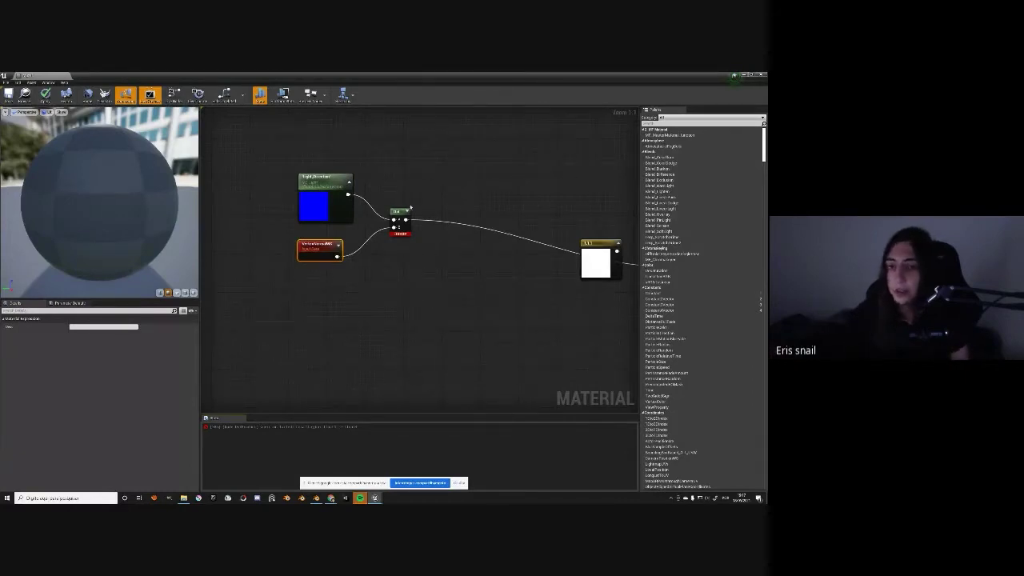
pyautogui.moveTo(398, 211)
pyautogui.mouseDown()
pyautogui.moveTo(404, 183)
pyautogui.moveTo(429, 188)
pyautogui.mouseUp()
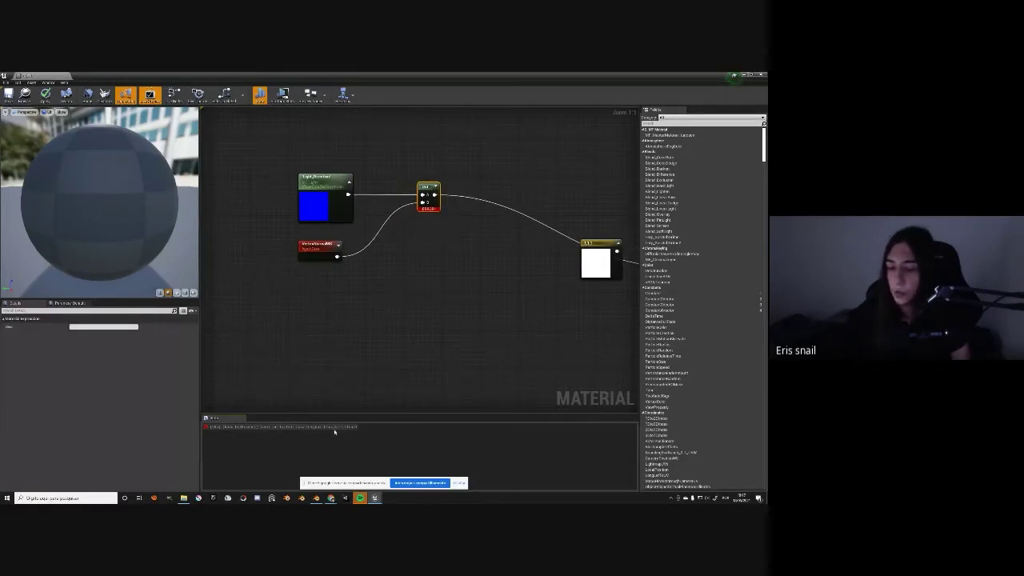
pyautogui.moveTo(317, 182)
pyautogui.mouseDown()
pyautogui.moveTo(298, 172)
pyautogui.moveTo(370, 210)
pyautogui.mouseUp()
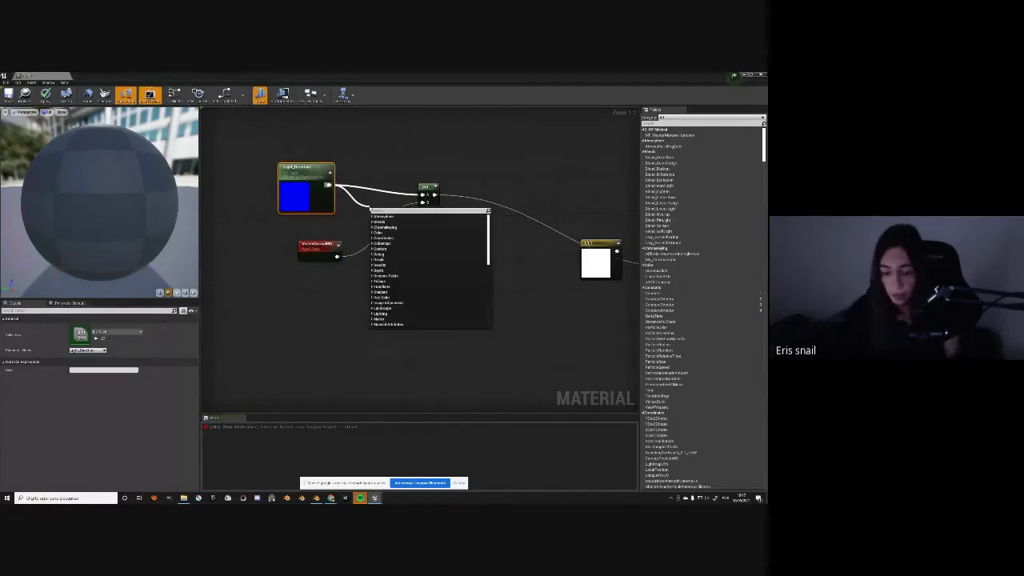
# Insert a Component Mask (R, G, B) between Light_Direction and the Dot node
pyautogui.write('p')
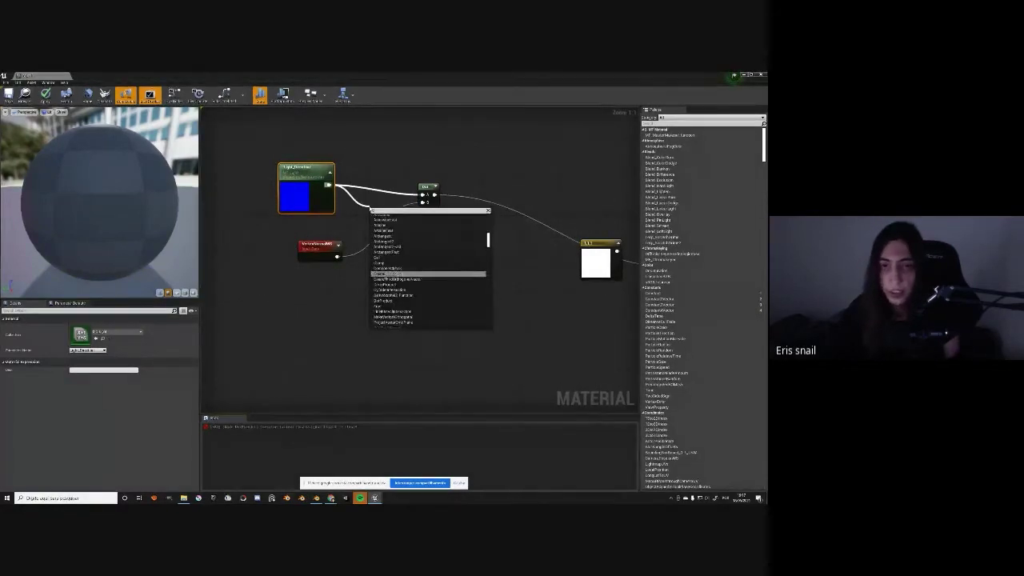
pyautogui.write('omask')
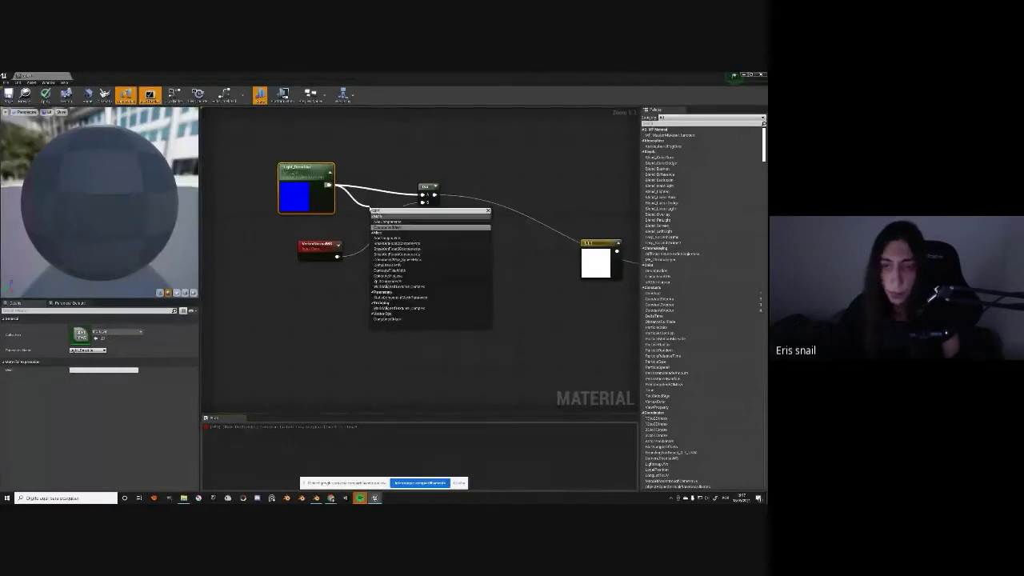
pyautogui.press('Return')
pyautogui.moveTo(380, 211); pyautogui.dragTo(380, 192)
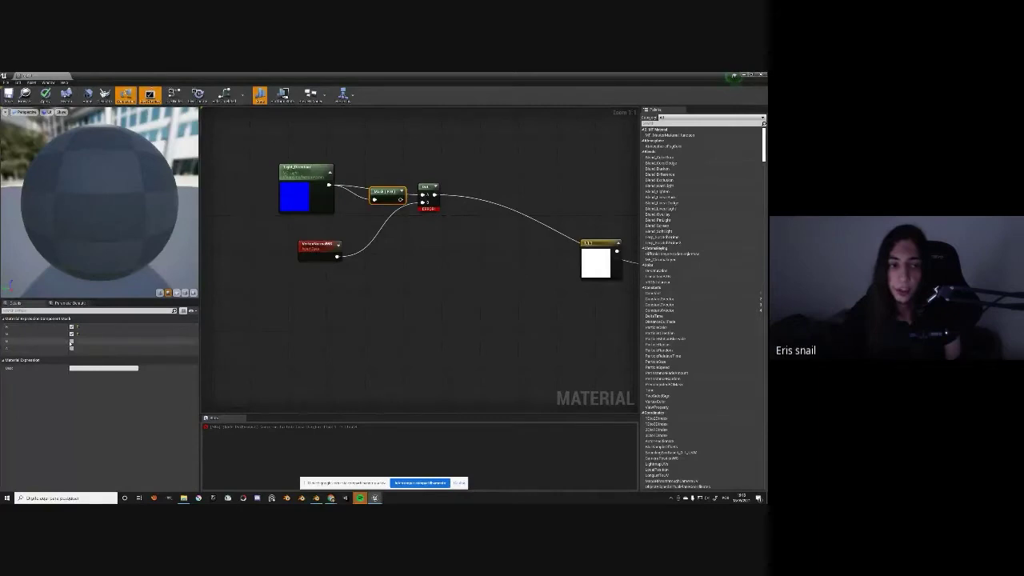
pyautogui.click(71, 341)
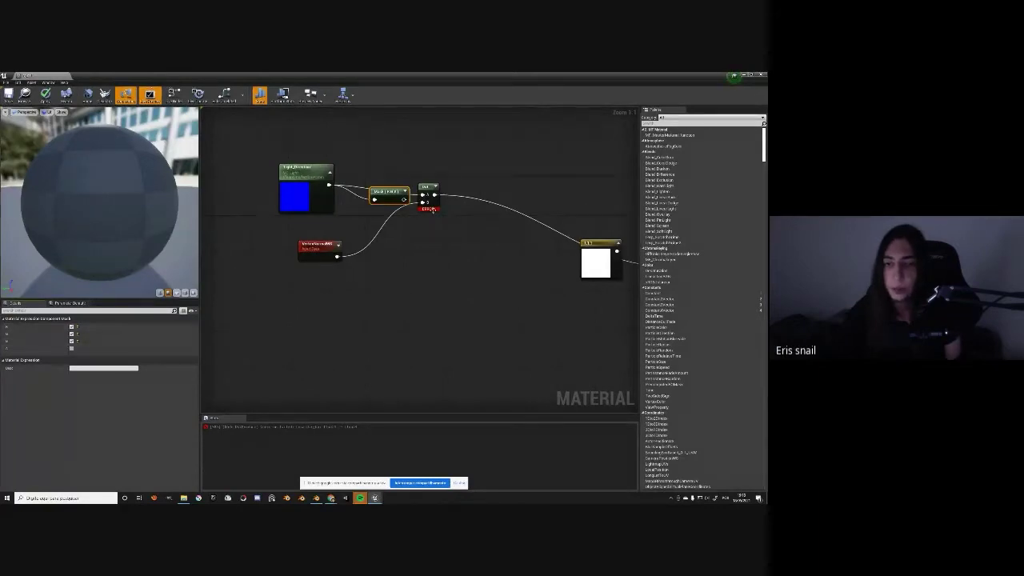
pyautogui.moveTo(389, 192)
pyautogui.mouseDown()
pyautogui.moveTo(361, 178)
pyautogui.moveTo(422, 202)
pyautogui.mouseUp()
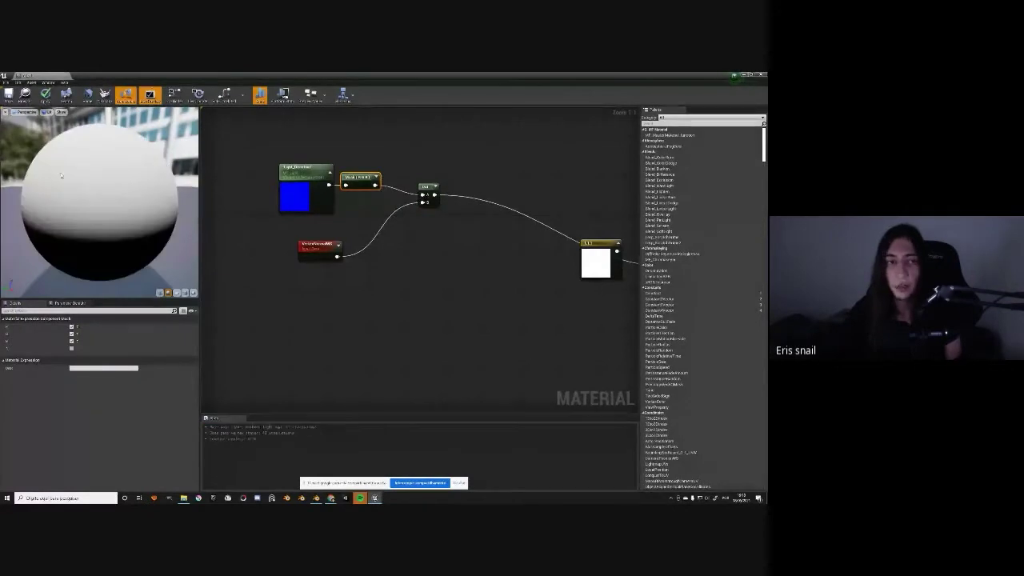
# Save the material, re-maximize the Material Editor, and nudge the Mask and Dot nodes into place
pyautogui.moveTo(102, 227); pyautogui.dragTo(112, 237)
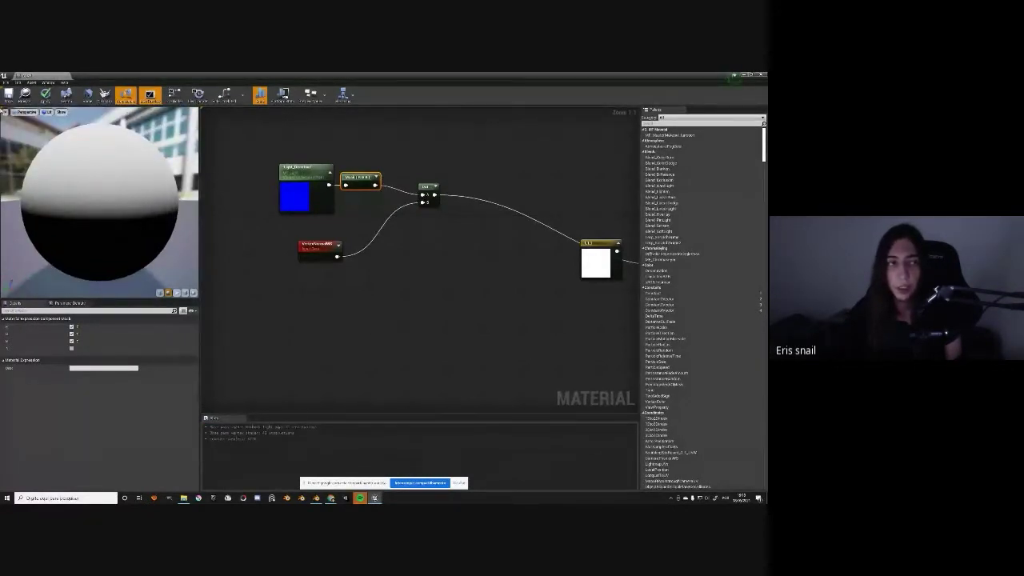
pyautogui.click(8, 94)
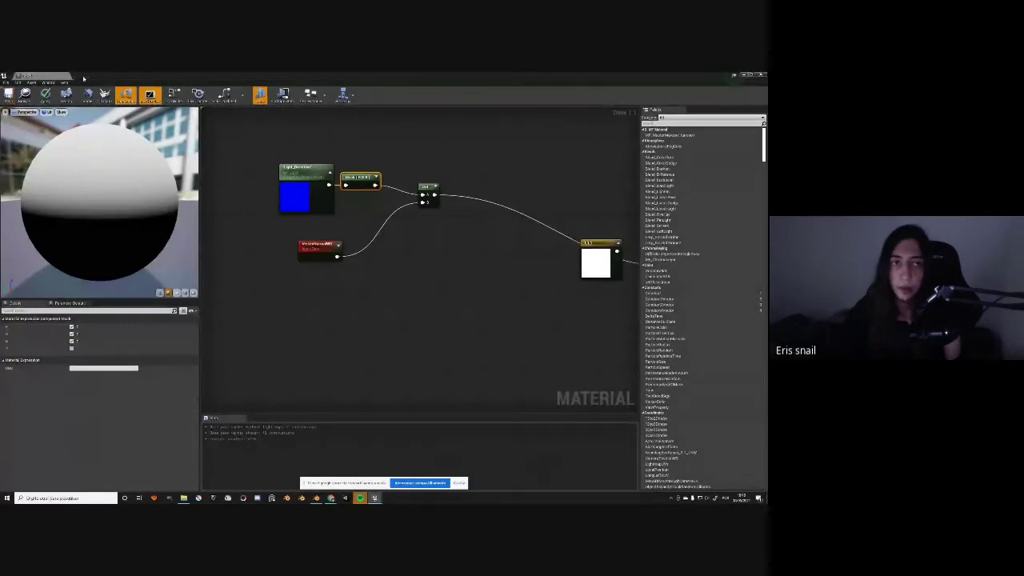
pyautogui.moveTo(84, 78)
pyautogui.mouseDown()
pyautogui.moveTo(417, 344)
pyautogui.moveTo(441, 350)
pyautogui.mouseUp()
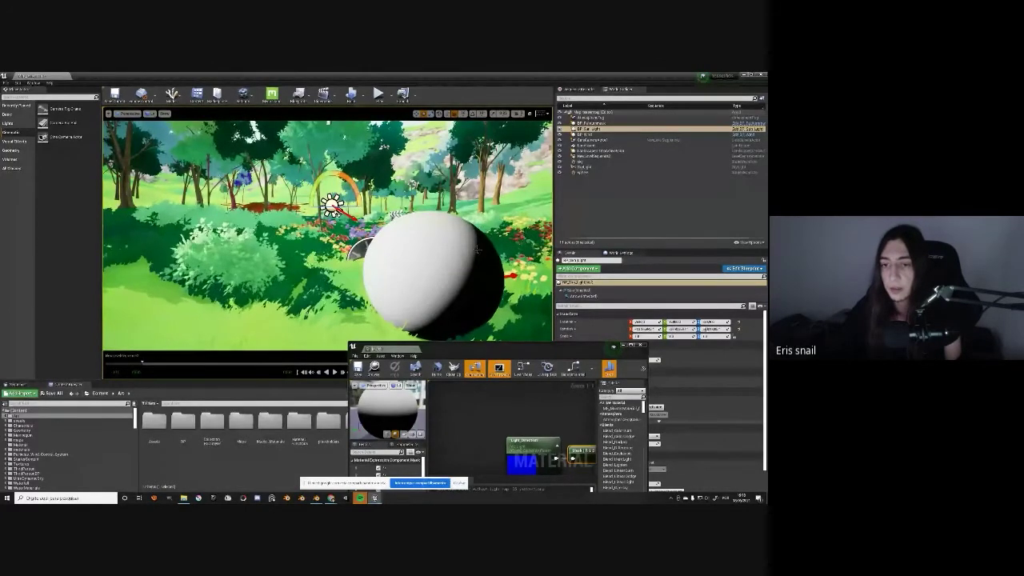
pyautogui.moveTo(593, 358); pyautogui.dragTo(502, 190)
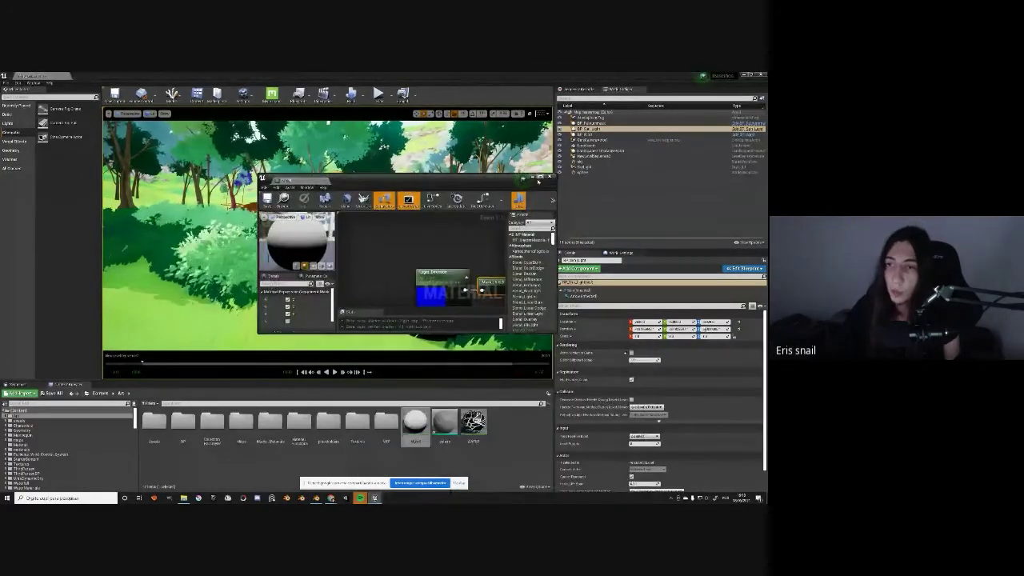
pyautogui.doubleClick(502, 179)
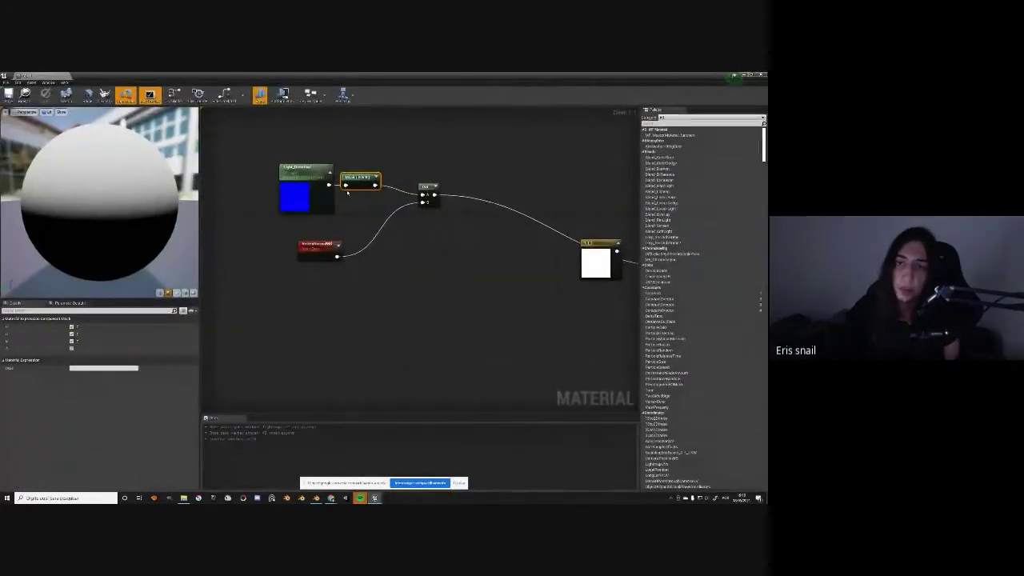
pyautogui.moveTo(360, 177); pyautogui.dragTo(360, 167)
pyautogui.moveTo(432, 193); pyautogui.dragTo(428, 185)
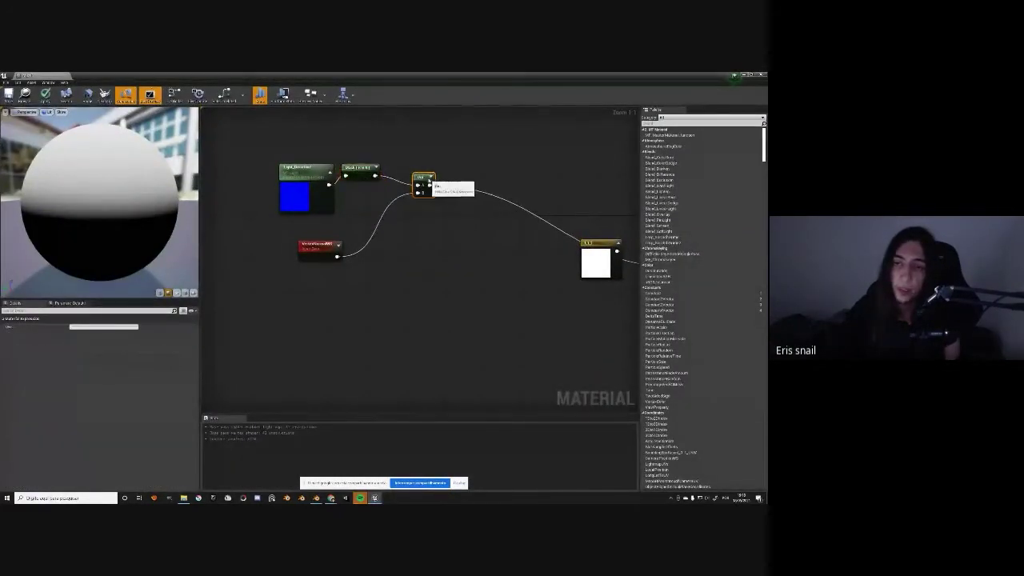
pyautogui.moveTo(331, 498)
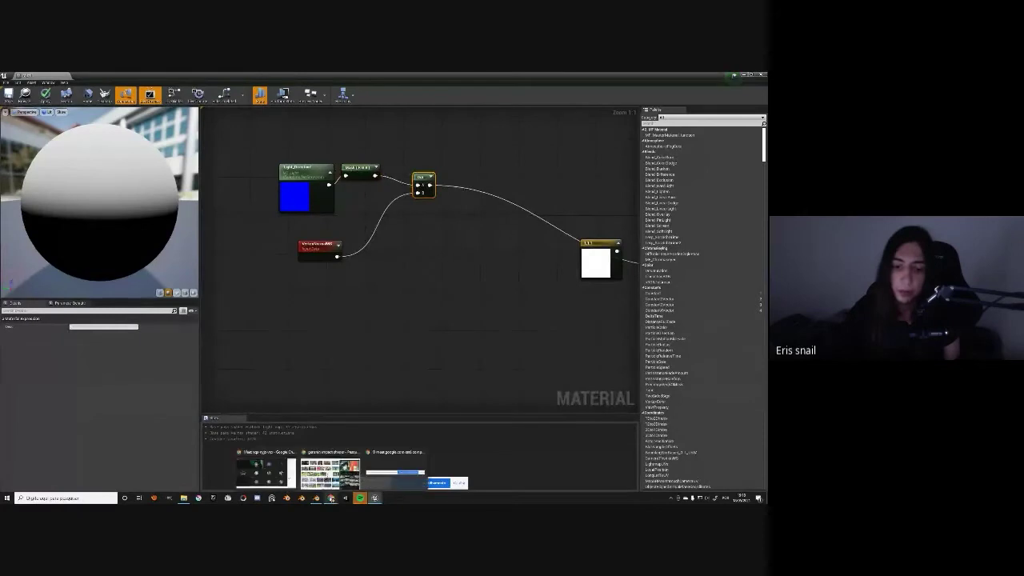
pyautogui.click(330, 473)
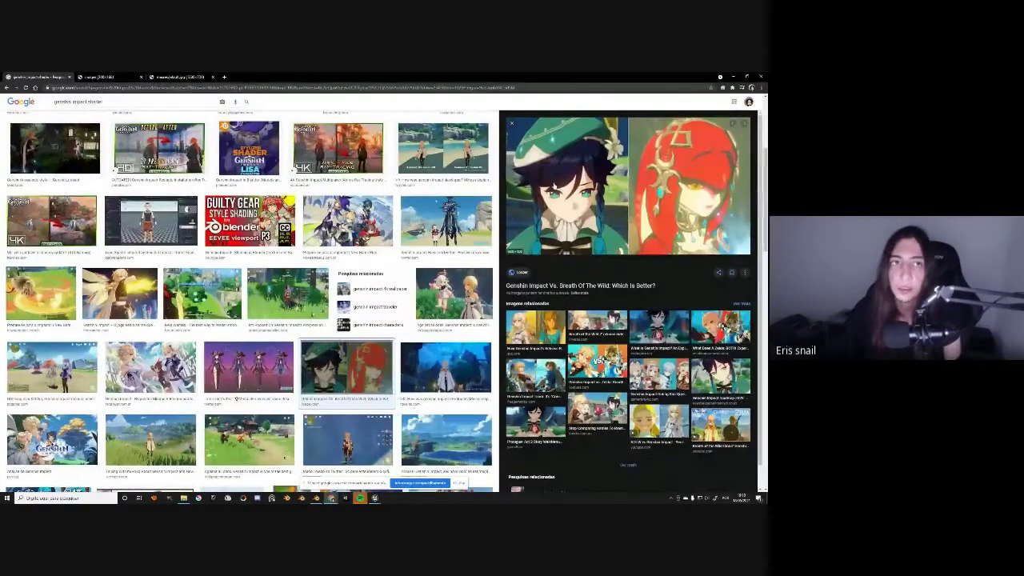
pyautogui.hotkey('ctrl', '3')
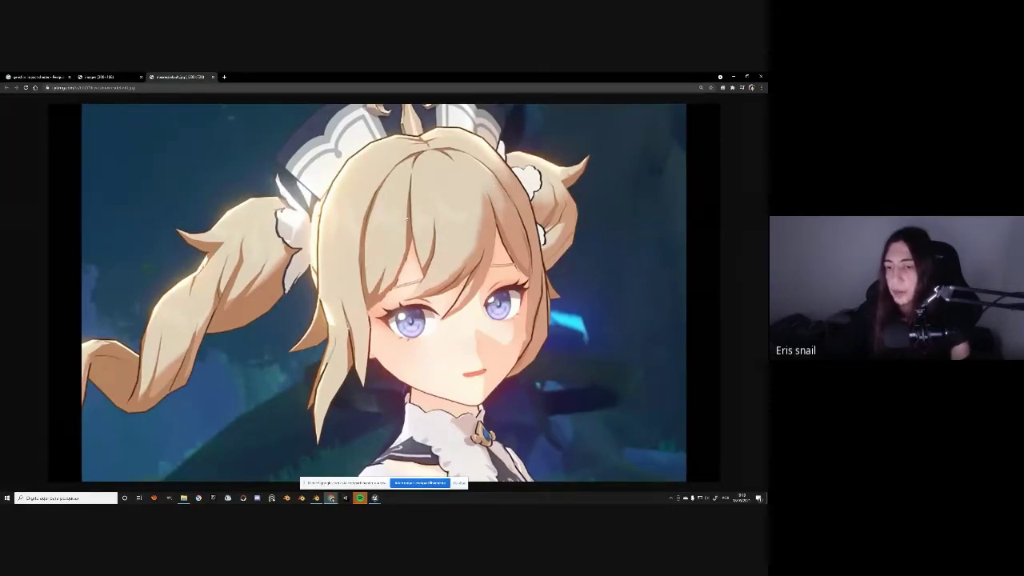
pyautogui.moveTo(316, 498)
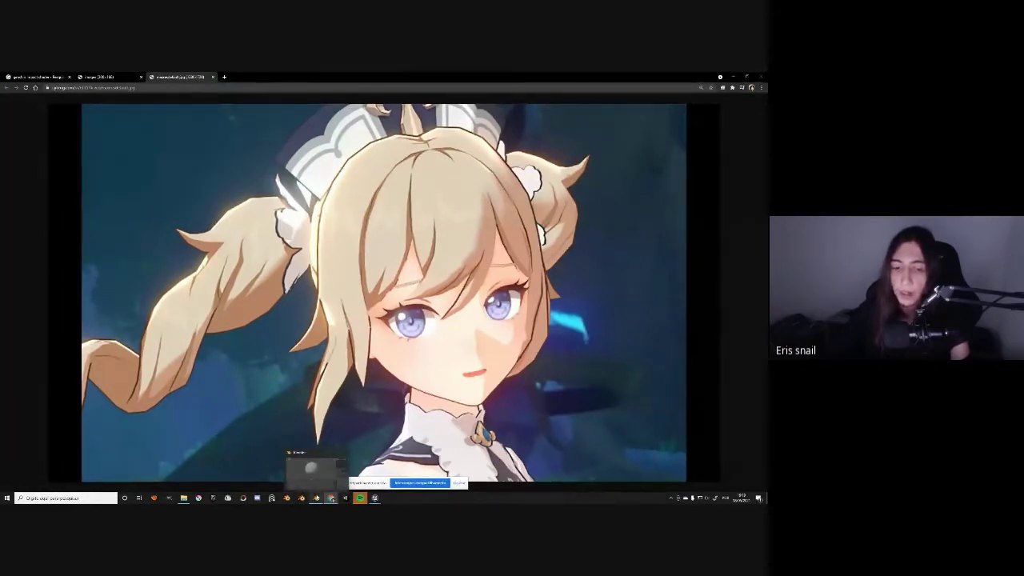
pyautogui.click(312, 468)
pyautogui.moveTo(374, 498)
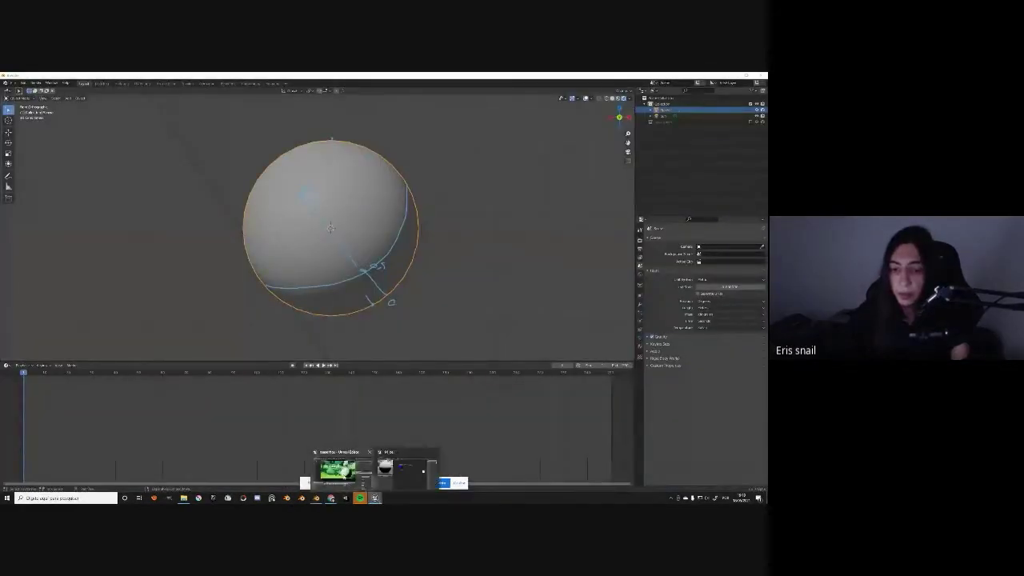
pyautogui.click(337, 470)
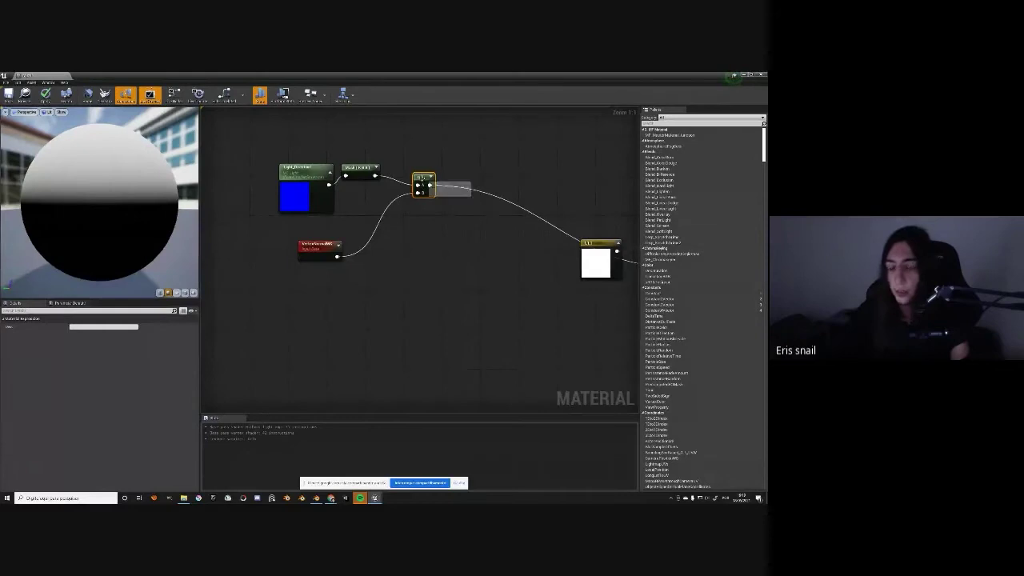
# Add a Power node after the Dot output and a Multiply node, then switch to Blender
pyautogui.moveTo(425, 183)
pyautogui.mouseDown()
pyautogui.moveTo(414, 172)
pyautogui.moveTo(464, 238)
pyautogui.mouseUp()
pyautogui.write('power')
pyautogui.press('Return')
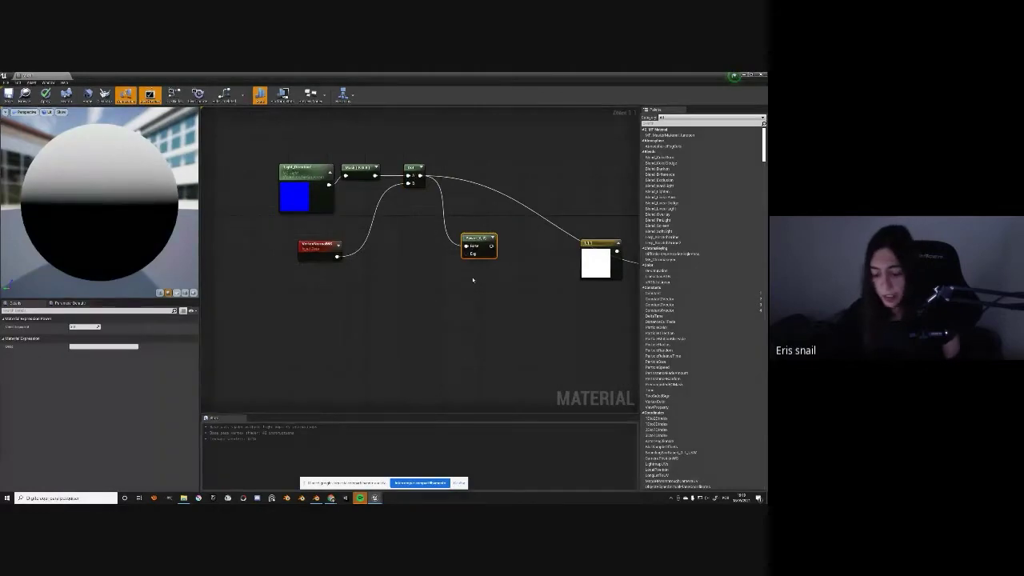
pyautogui.hotkey('ctrl', 'z')
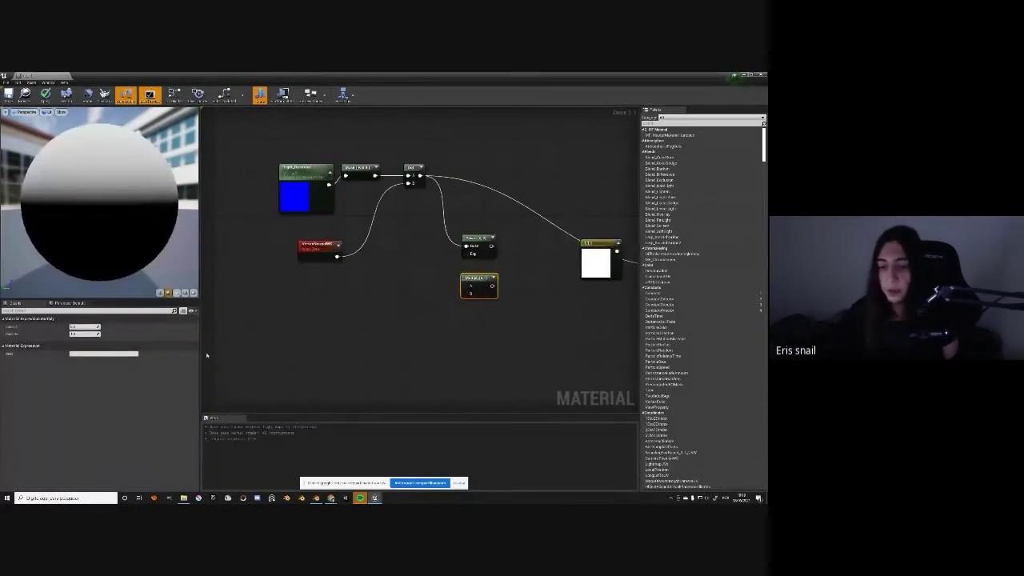
pyautogui.click(319, 497)
pyautogui.scroll(-3, 336, 227)
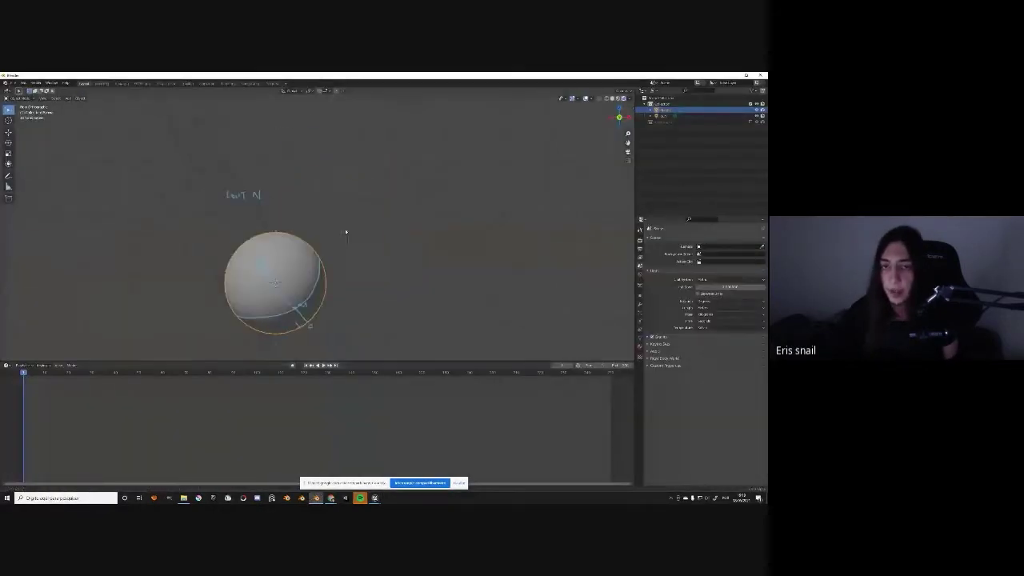
# Annotate X and Y axes, a diagonal line from the origin, and 0 and 1 labels beside the sphere
pyautogui.scroll(2, 361, 216)
pyautogui.moveTo(369, 125)
pyautogui.mouseDown()
pyautogui.moveTo(370, 310)
pyautogui.moveTo(562, 298)
pyautogui.mouseUp()
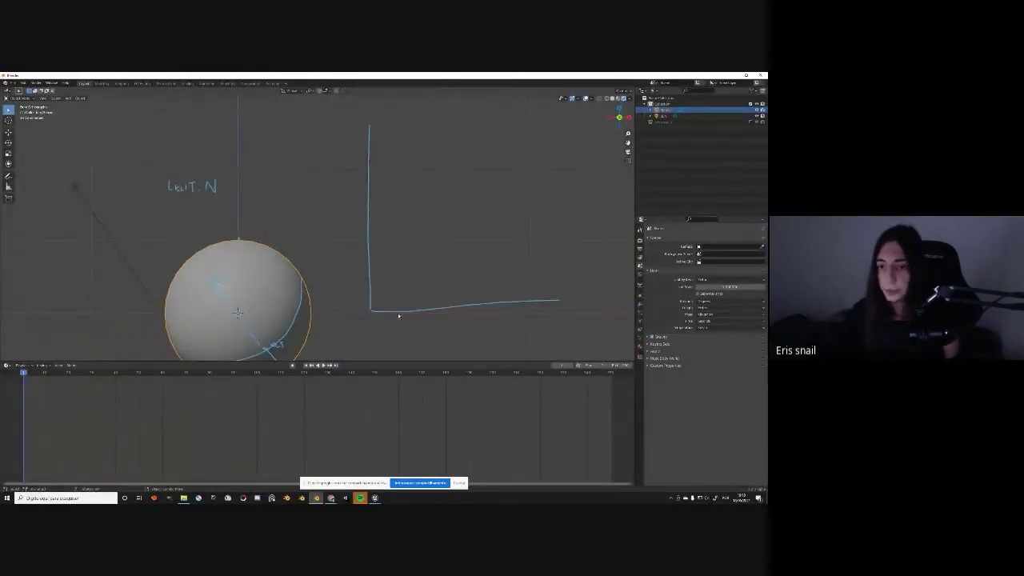
pyautogui.moveTo(370, 310); pyautogui.dragTo(530, 134)
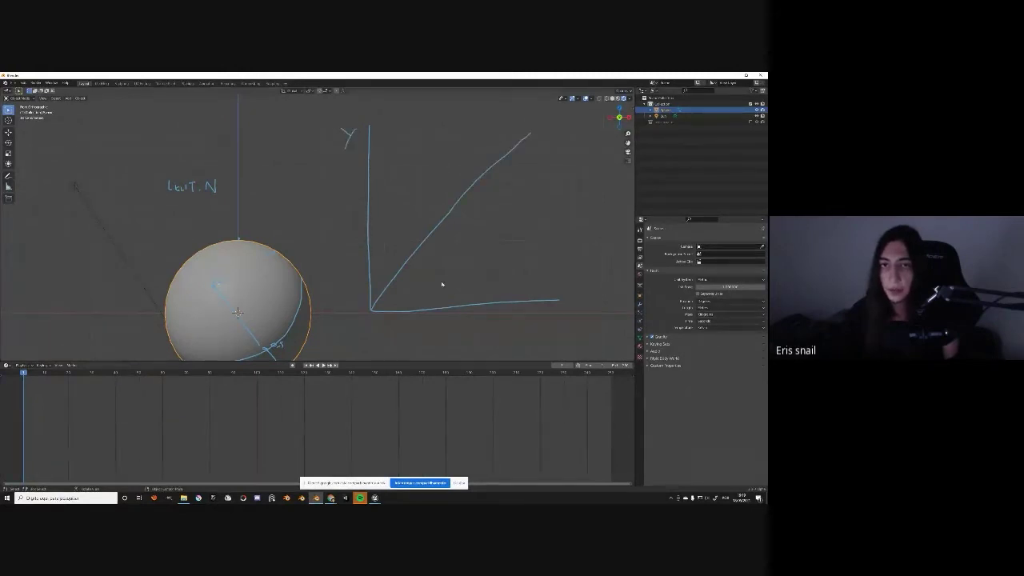
pyautogui.moveTo(502, 317); pyautogui.dragTo(512, 329)
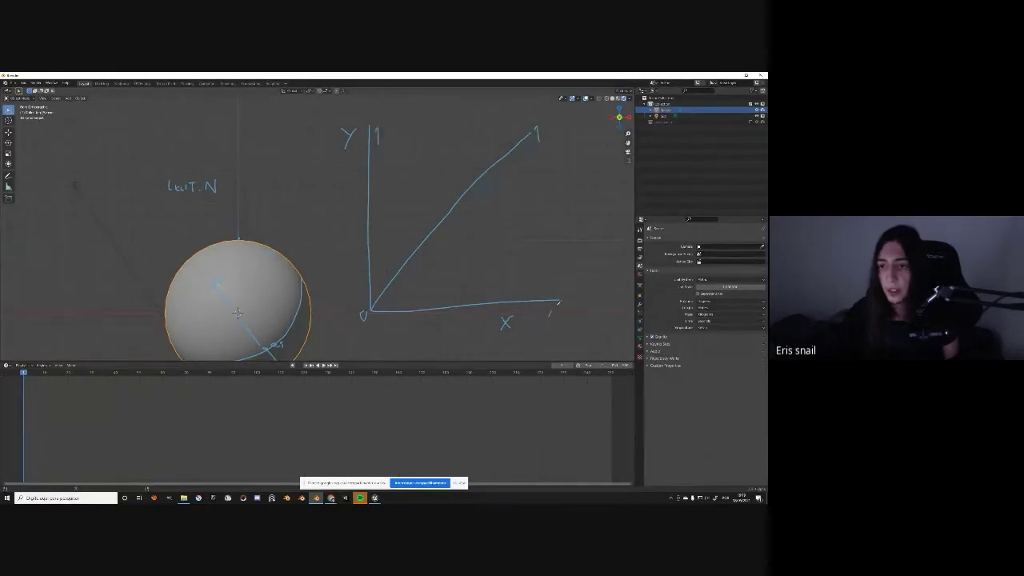
pyautogui.moveTo(559, 302); pyautogui.dragTo(562, 317)
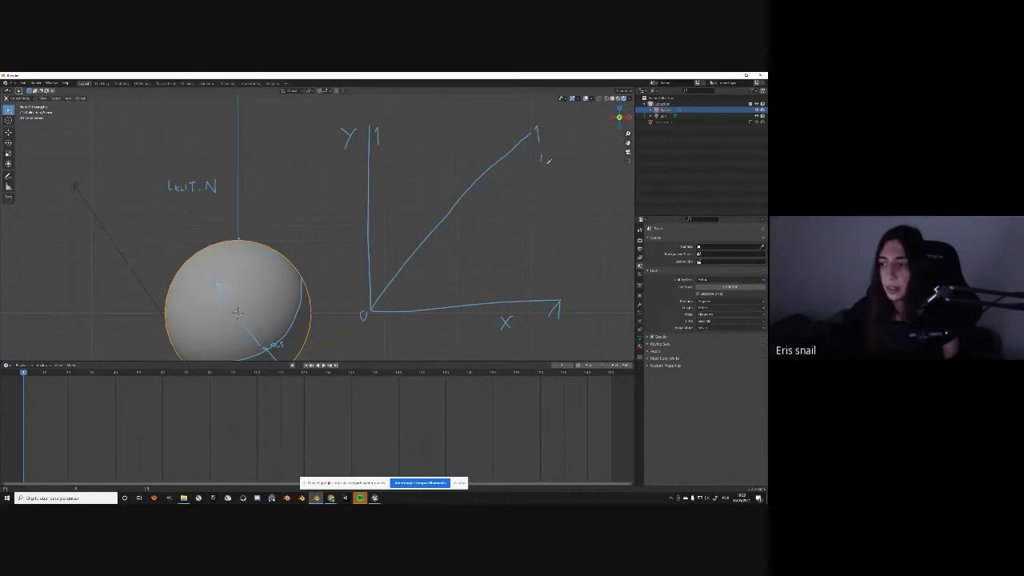
pyautogui.moveTo(549, 159); pyautogui.dragTo(548, 157)
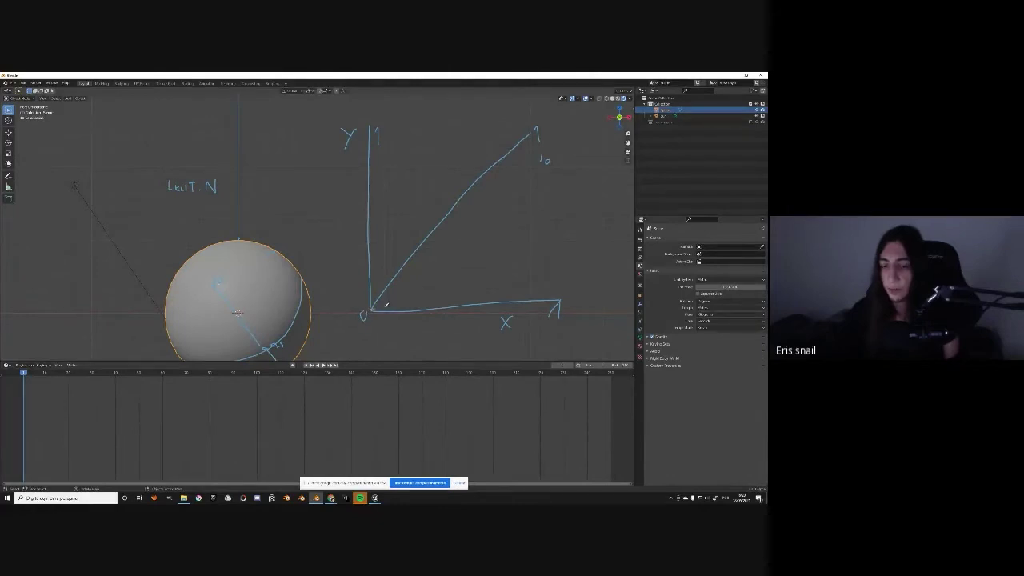
# Draw a curve bending upward from the graph's origin, then return to Unreal's Material Editor
pyautogui.moveTo(372, 308); pyautogui.dragTo(521, 94)
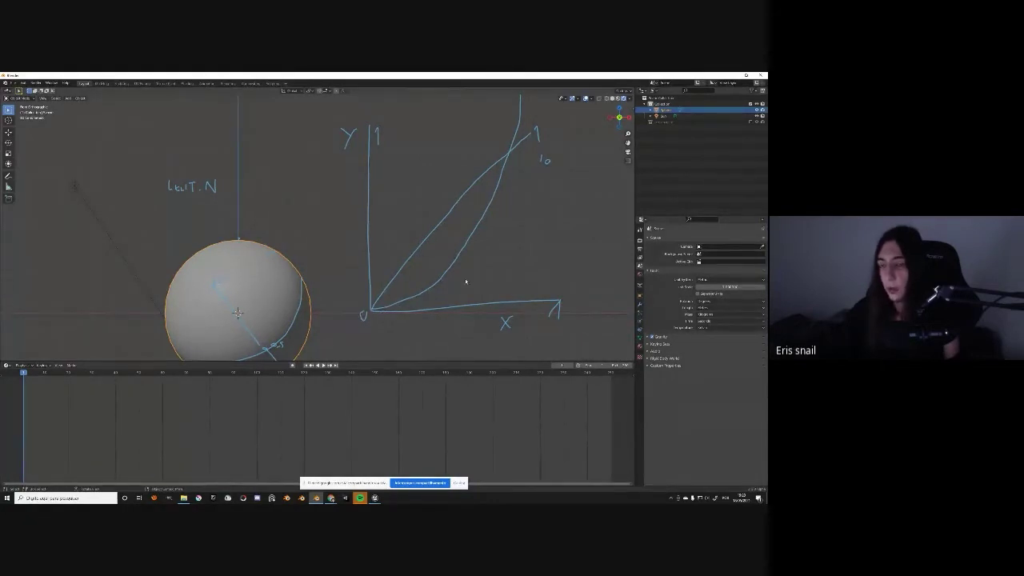
pyautogui.scroll(-2, 466, 281)
pyautogui.scroll(2, 471, 242)
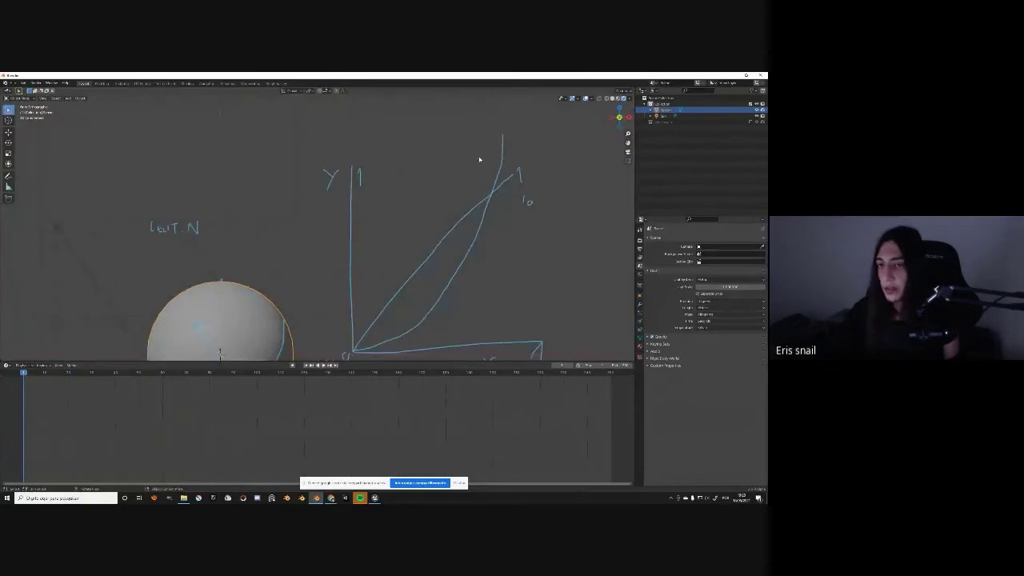
pyautogui.moveTo(480, 159); pyautogui.dragTo(459, 255)
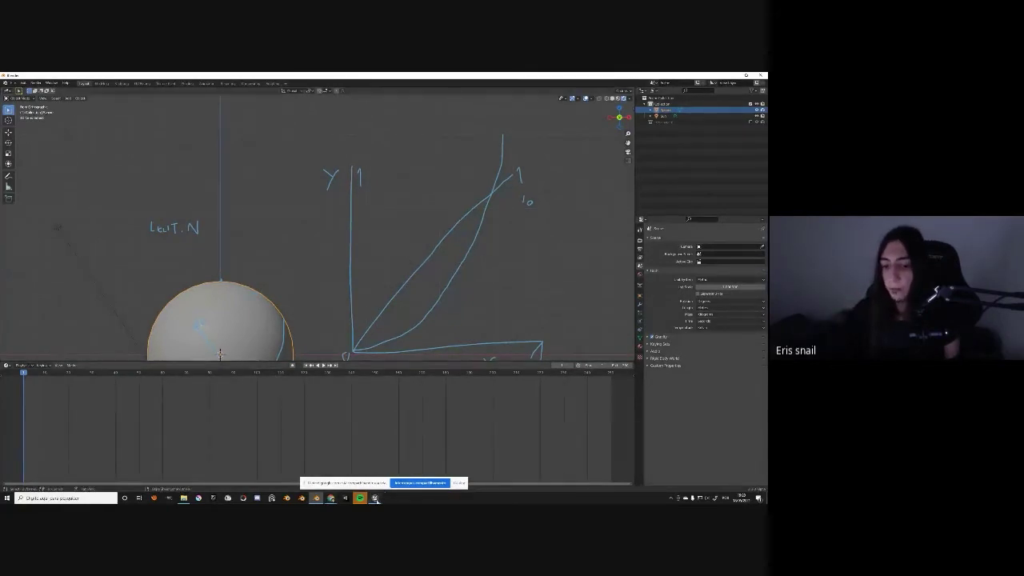
pyautogui.moveTo(380, 486)
pyautogui.click(337, 471)
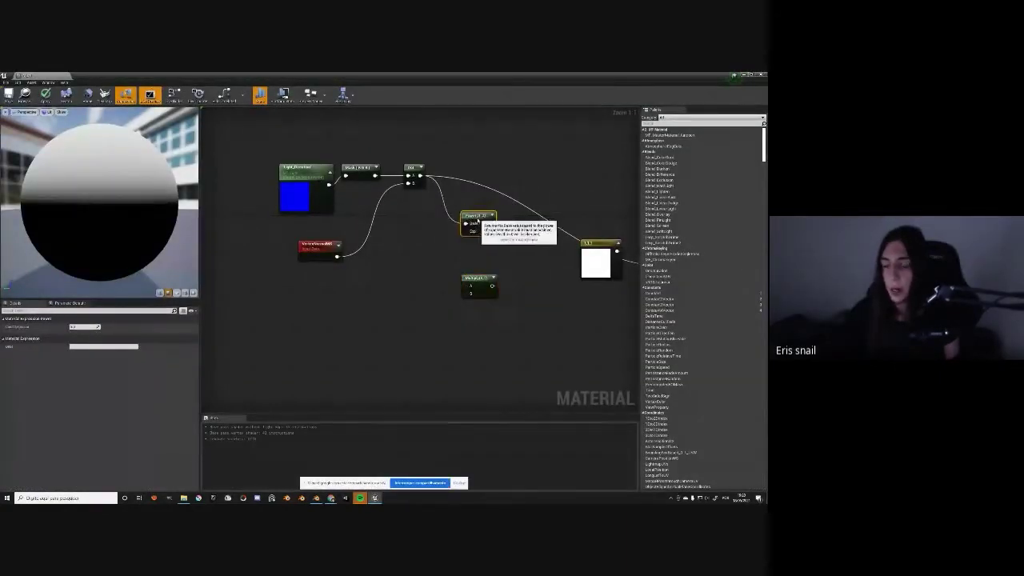
# Delete the unconnected Multiply node near the Power node
pyautogui.moveTo(557, 211); pyautogui.dragTo(444, 180, button='right')
pyautogui.moveTo(342, 244); pyautogui.dragTo(427, 293, button='right')
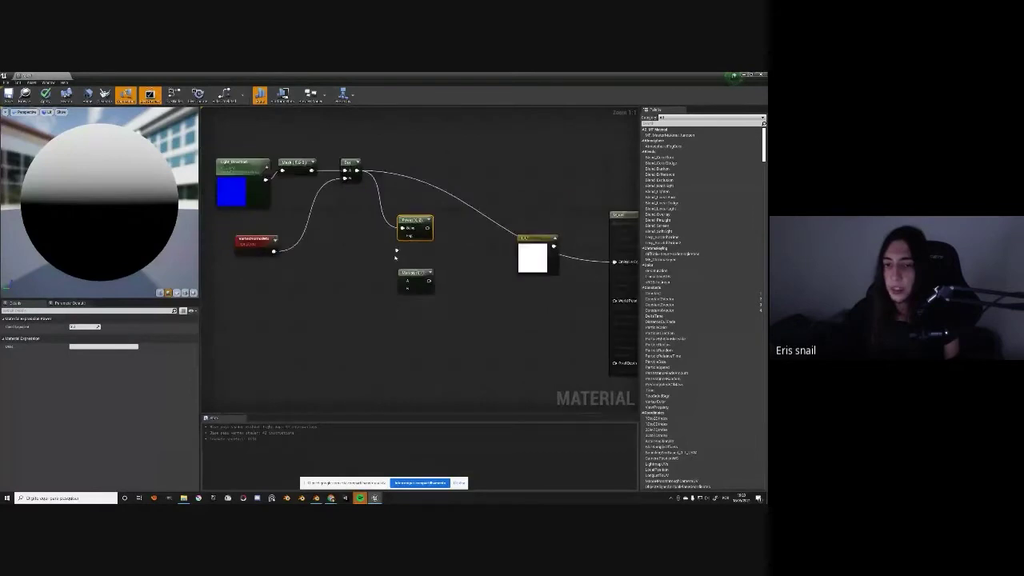
pyautogui.click(447, 306)
pyautogui.press('Delete')
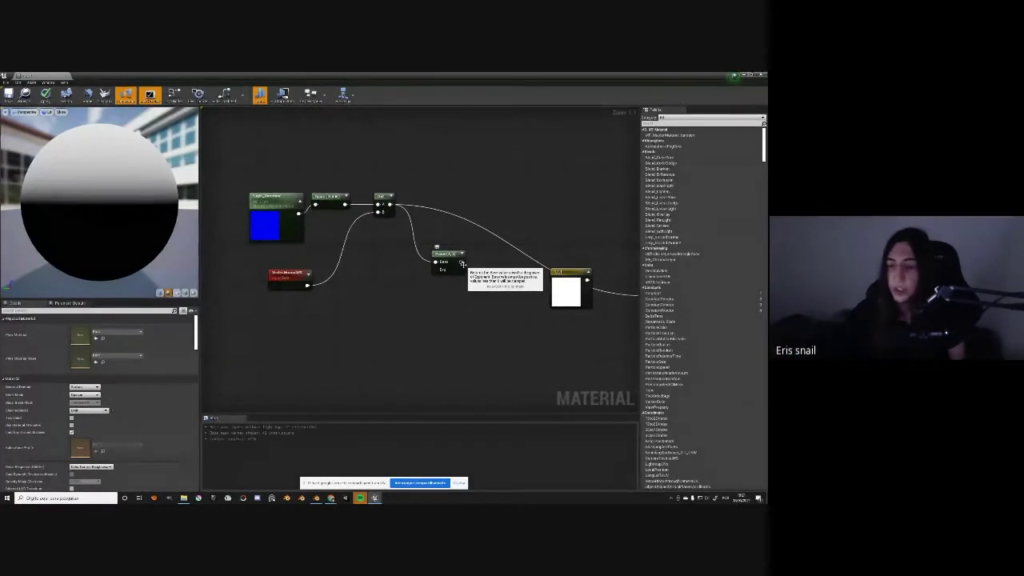
# Add a Clamp node after the Power node and wire its output into the material output
pyautogui.moveTo(461, 262); pyautogui.dragTo(477, 286)
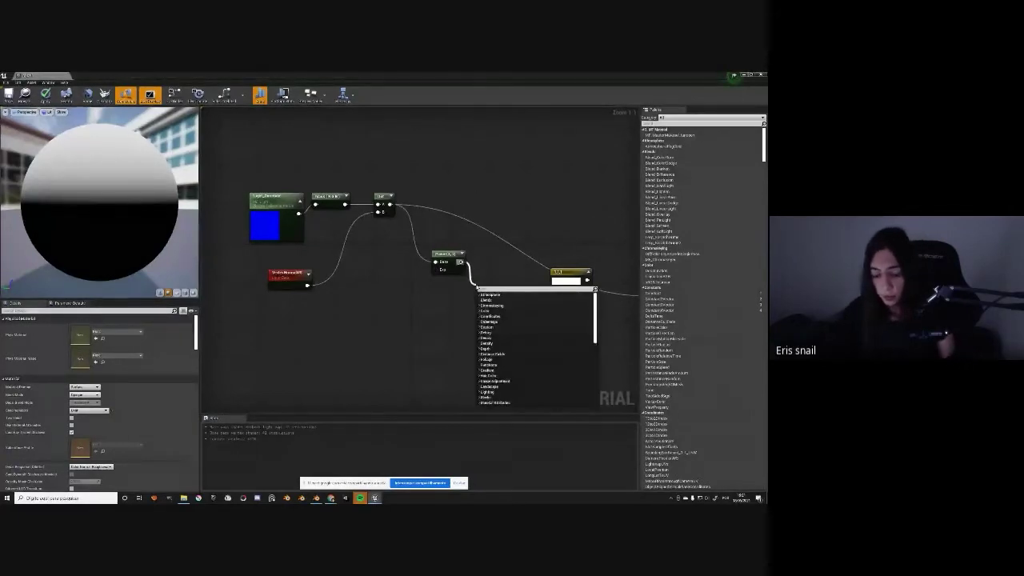
pyautogui.write('clamp')
pyautogui.press('Return')
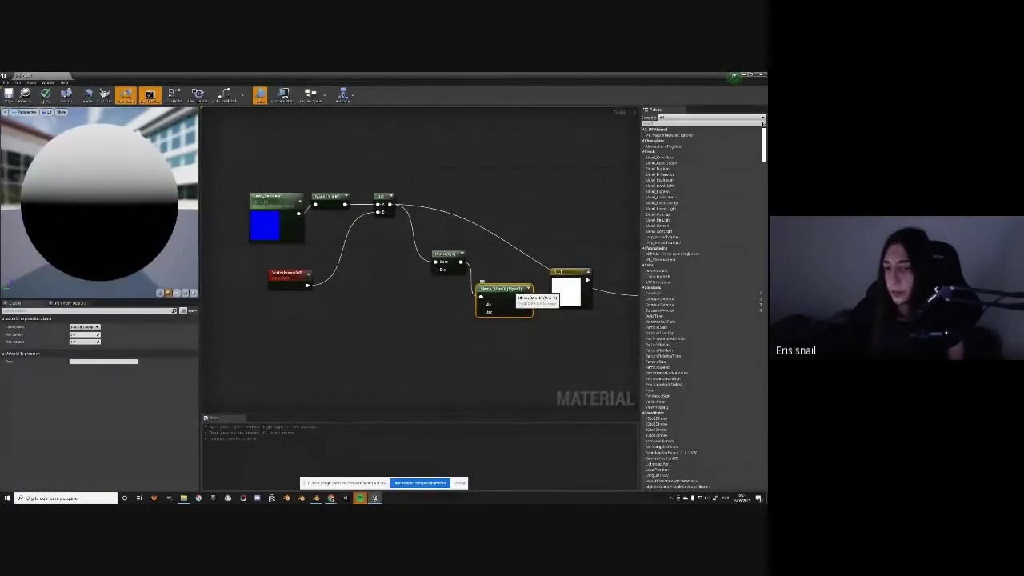
pyautogui.moveTo(516, 296); pyautogui.dragTo(409, 294, button='right')
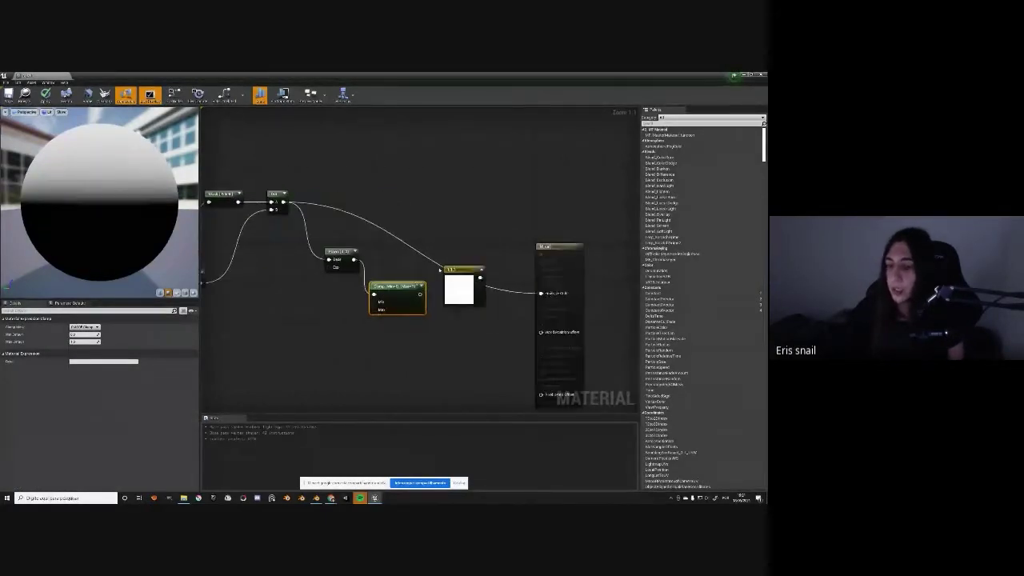
pyautogui.moveTo(419, 295); pyautogui.dragTo(541, 293)
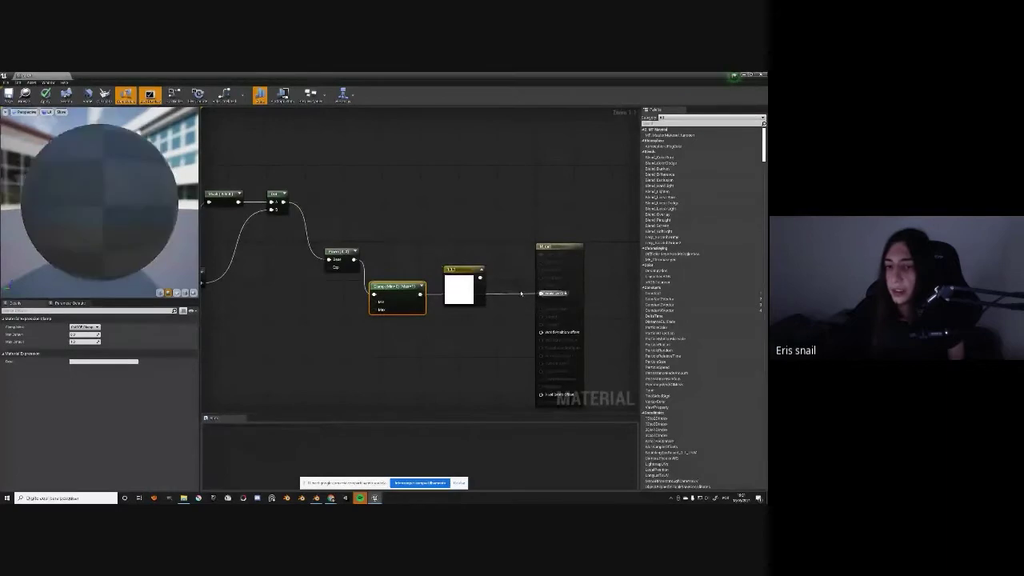
pyautogui.moveTo(416, 336); pyautogui.dragTo(531, 342, button='right')
pyautogui.moveTo(144, 206); pyautogui.dragTo(117, 205)
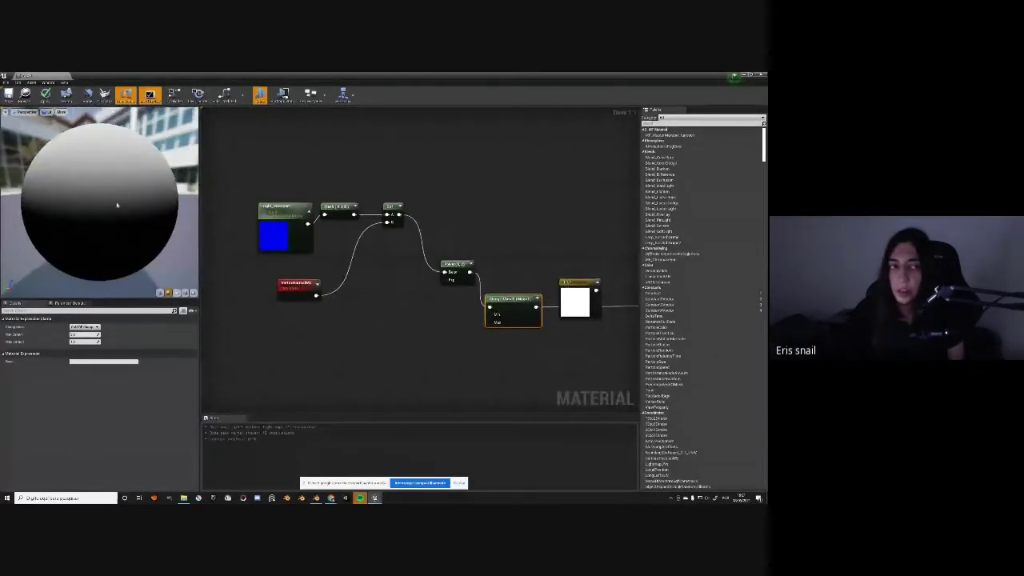
# Convert the small Constant on the Power exponent into a shadow_constant parameter, then apply and close the material
pyautogui.rightClick(444, 282)
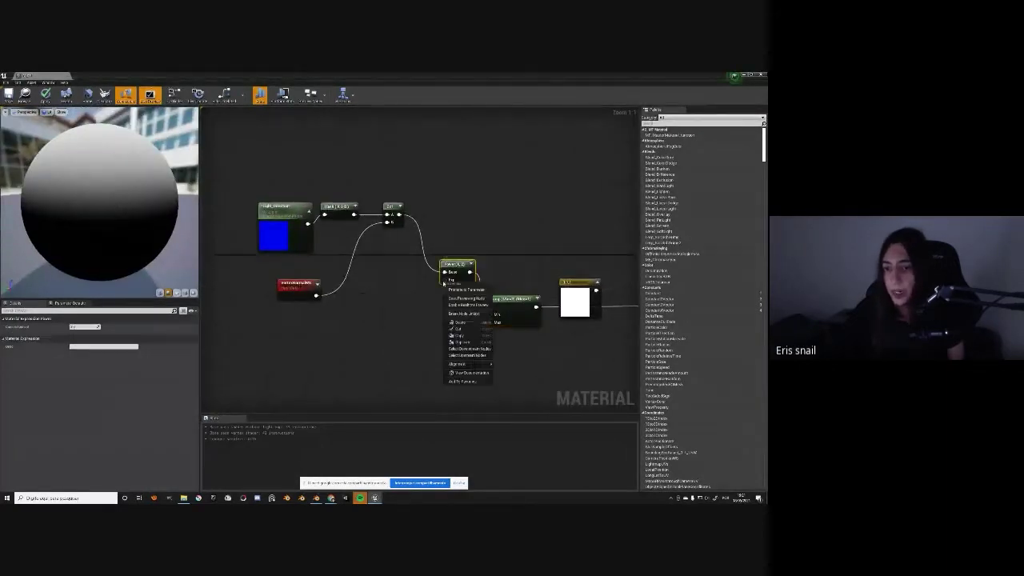
pyautogui.click(464, 288)
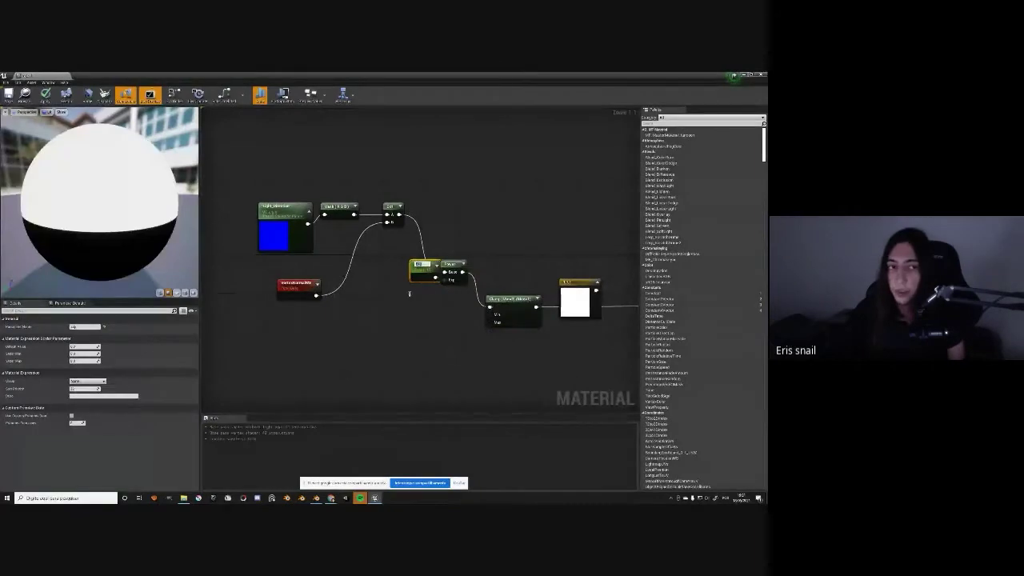
pyautogui.moveTo(120, 228); pyautogui.dragTo(114, 233)
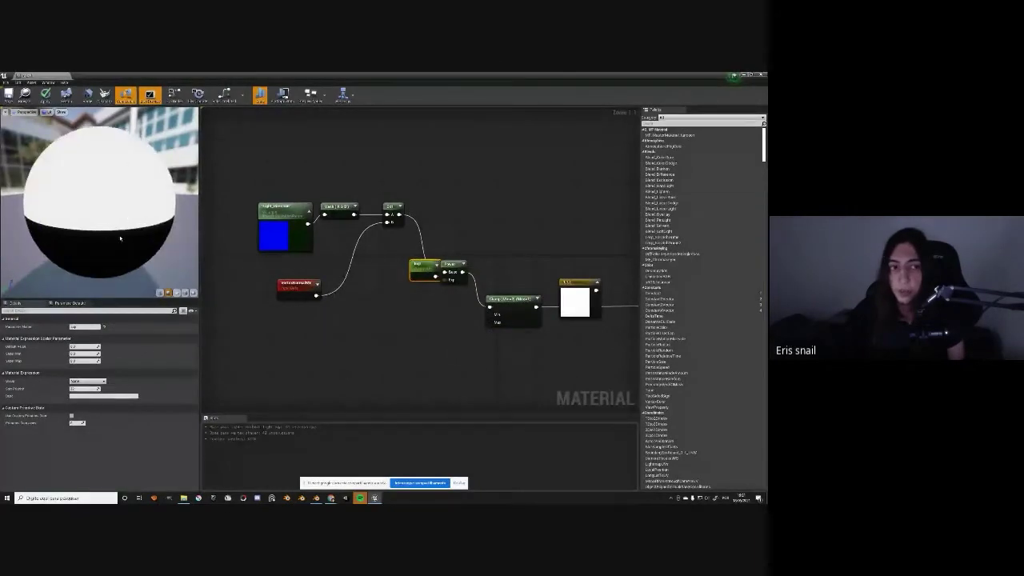
pyautogui.moveTo(419, 266); pyautogui.dragTo(405, 285)
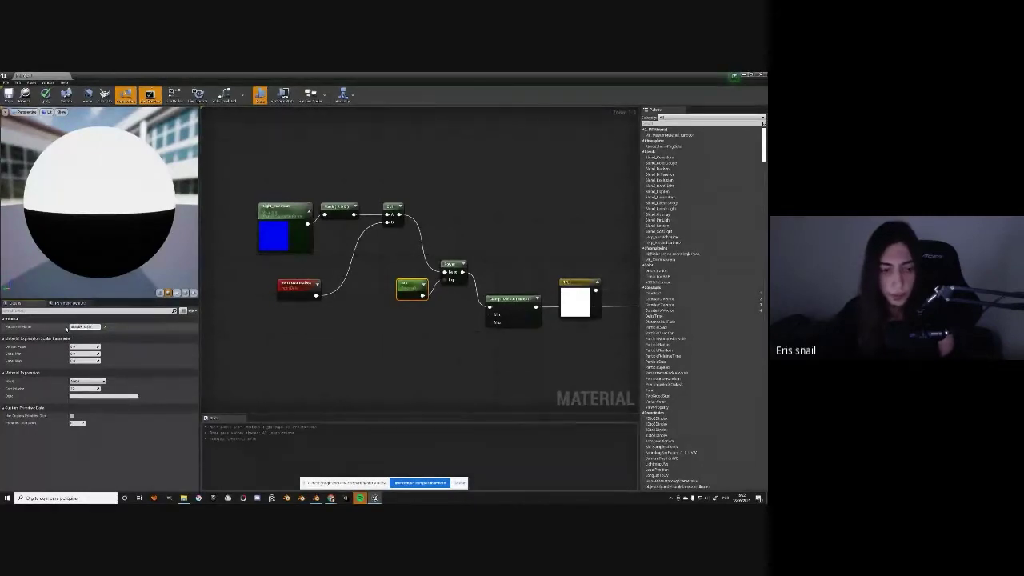
pyautogui.press('Return')
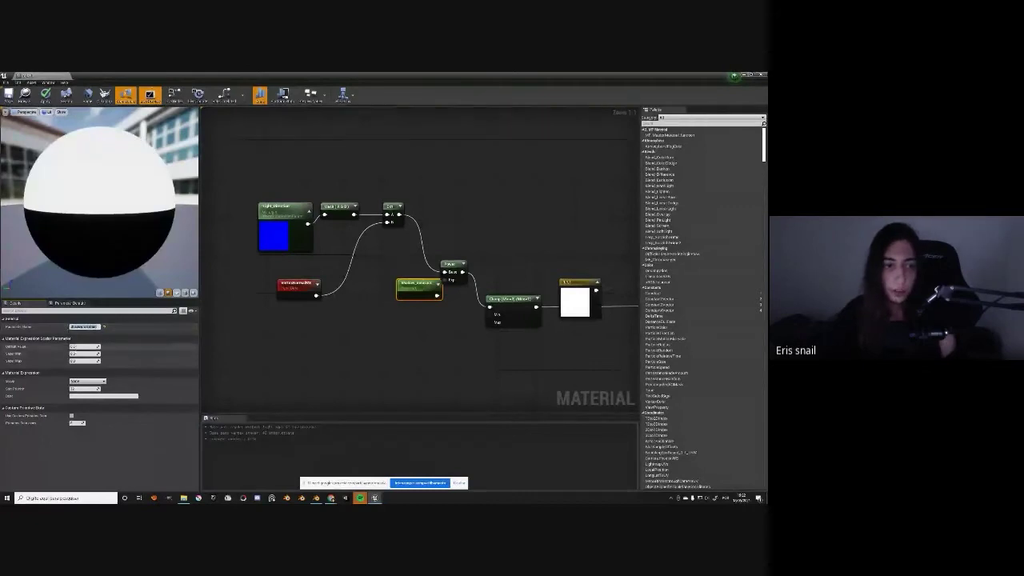
pyautogui.moveTo(418, 285); pyautogui.dragTo(350, 318)
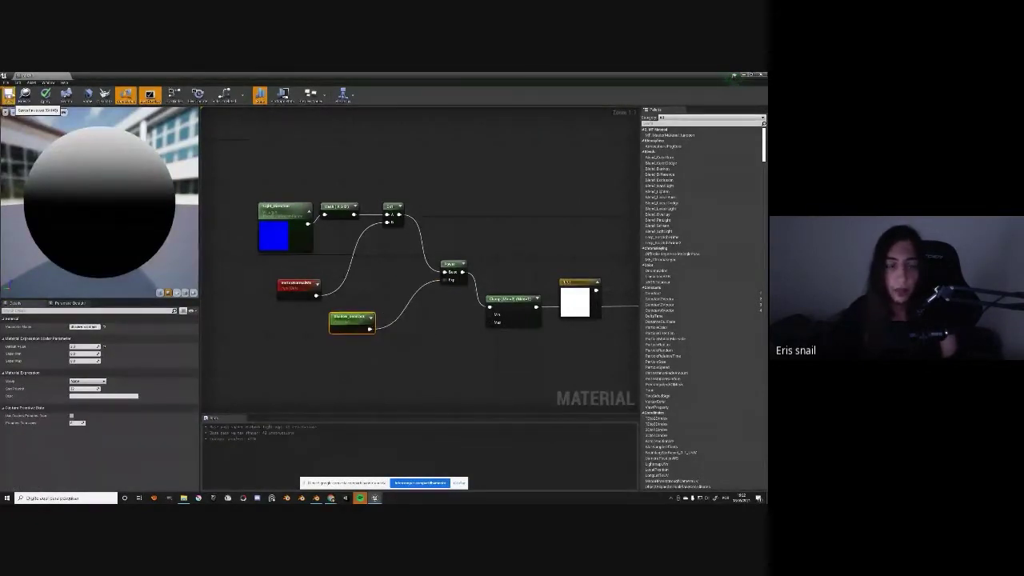
pyautogui.click(10, 96)
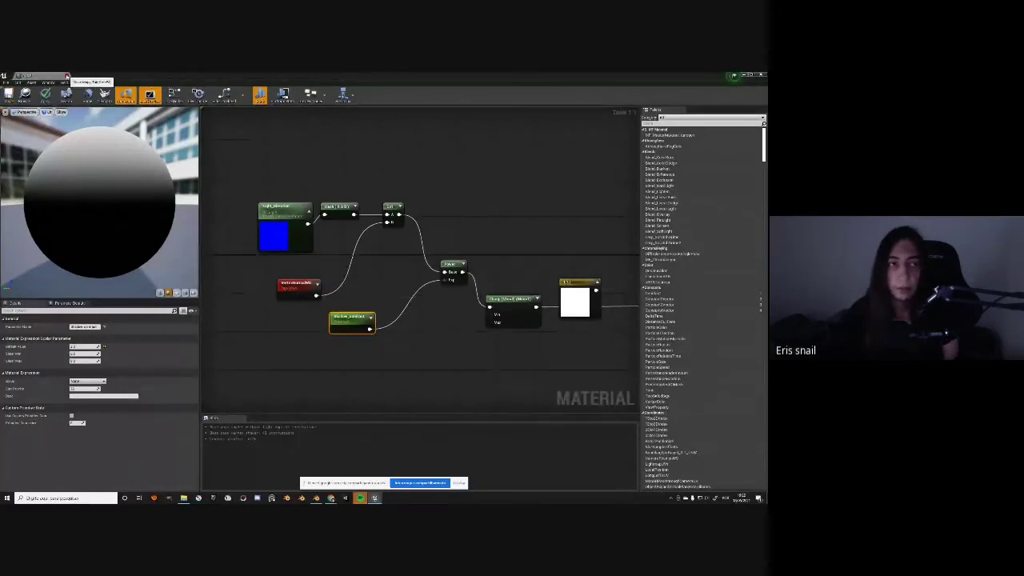
pyautogui.click(67, 76)
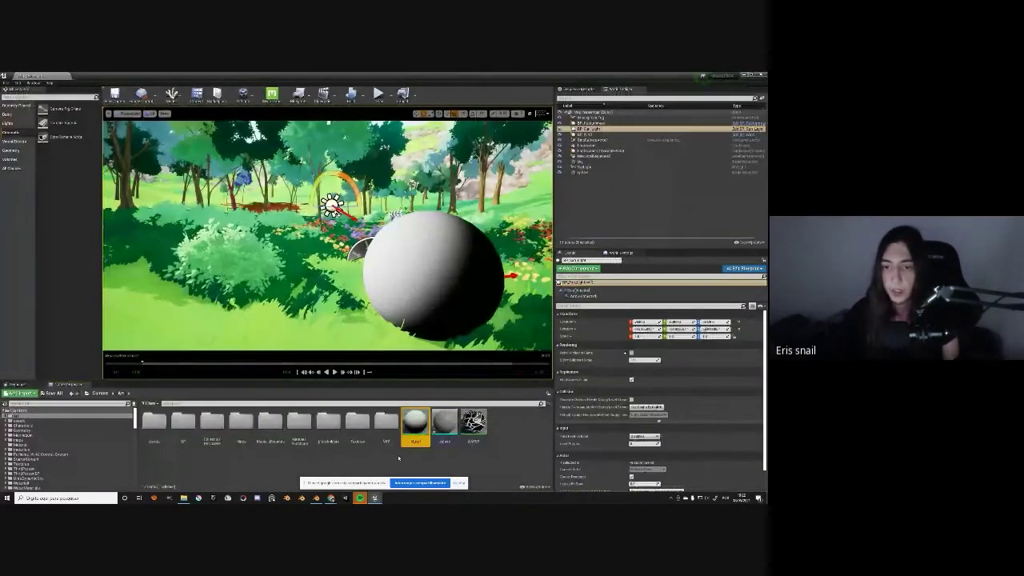
# Create a Ball_Inst material instance from Ball and open it in a small window beside the scene
pyautogui.rightClick(418, 422)
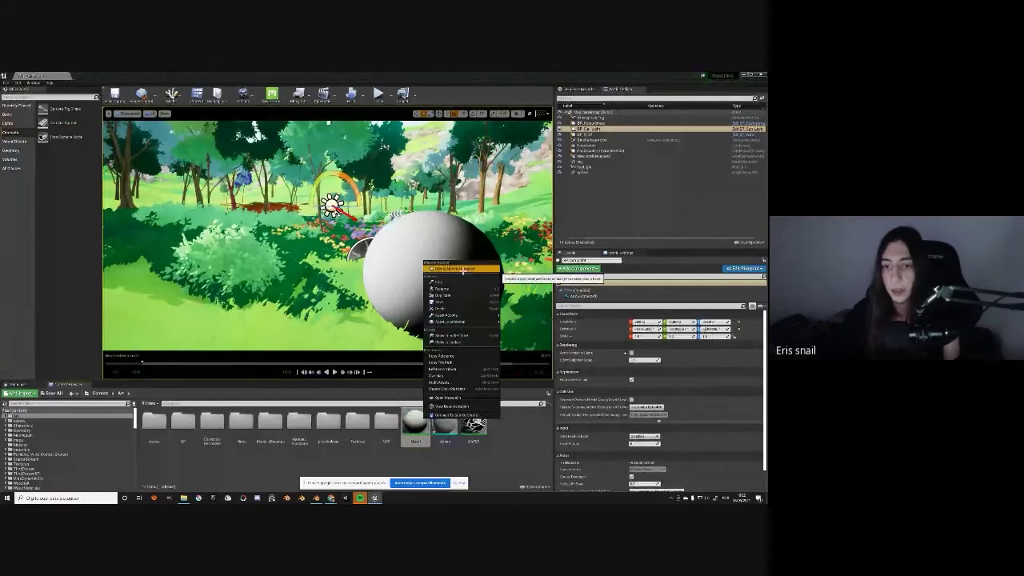
pyautogui.click(468, 267)
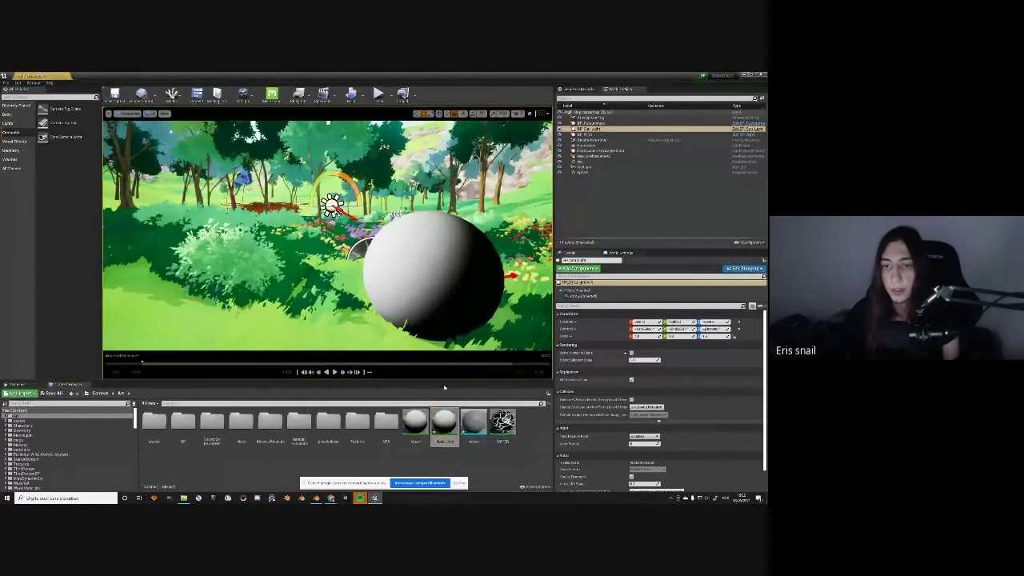
pyautogui.doubleClick(447, 425)
pyautogui.click(748, 75)
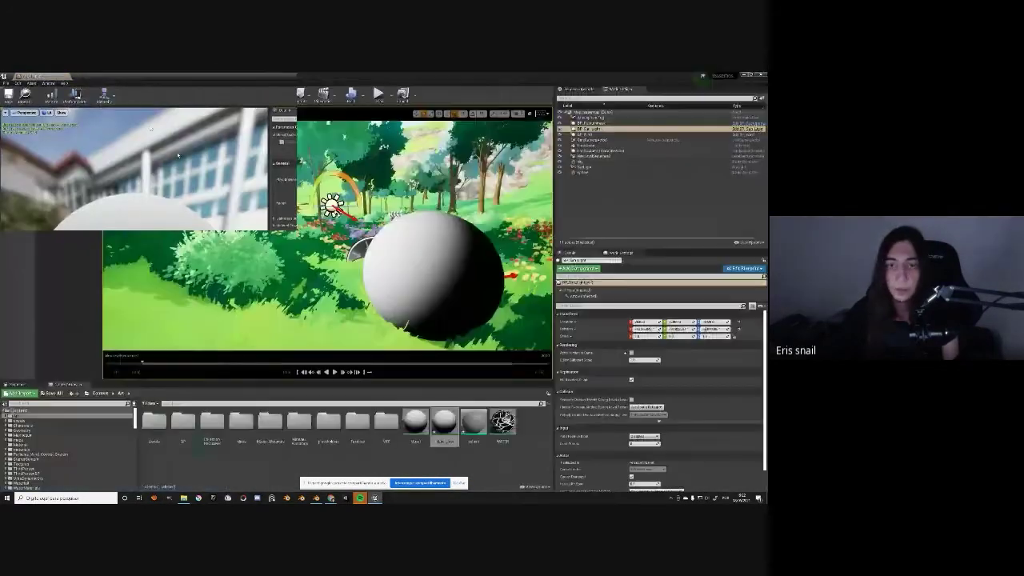
pyautogui.moveTo(32, 75)
pyautogui.mouseDown()
pyautogui.moveTo(506, 199)
pyautogui.moveTo(621, 201)
pyautogui.mouseUp()
# Override the shadow parameter in Ball_Inst, raise its value to brighten the sphere, then open Mask
pyautogui.click(590, 268)
pyautogui.moveTo(720, 268); pyautogui.dragTo(696, 272)
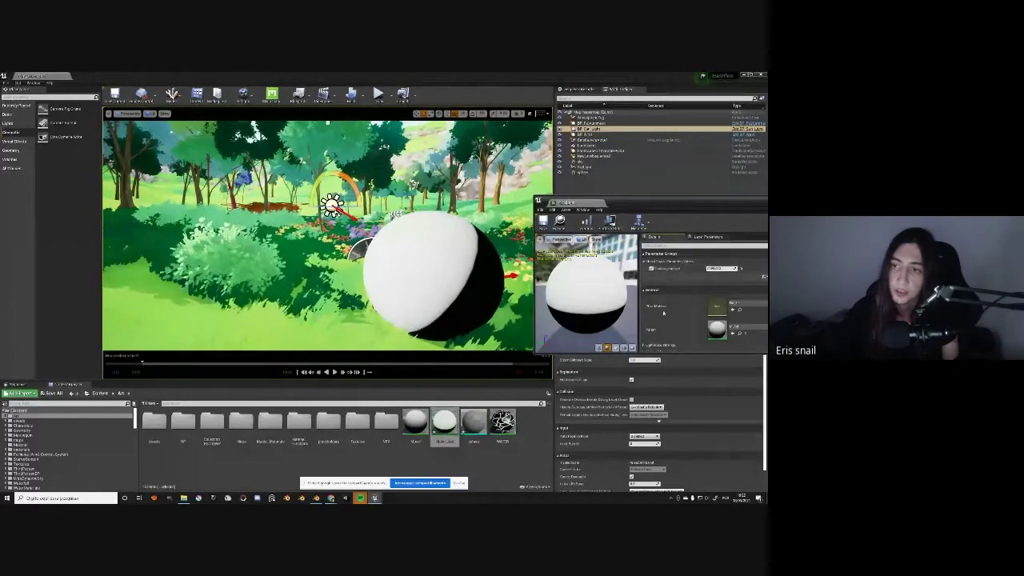
pyautogui.moveTo(696, 272); pyautogui.dragTo(682, 273)
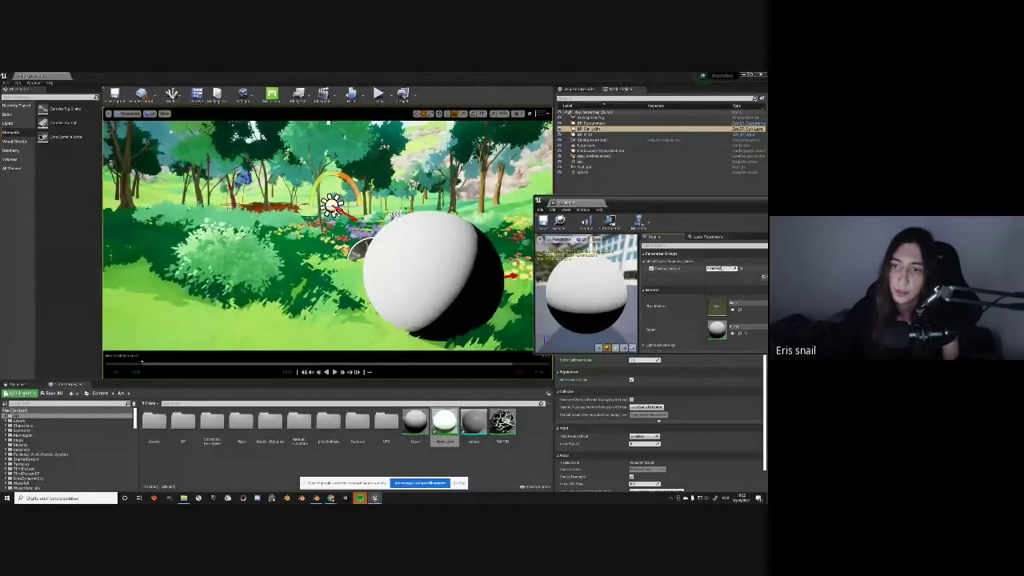
pyautogui.moveTo(399, 258); pyautogui.dragTo(408, 240)
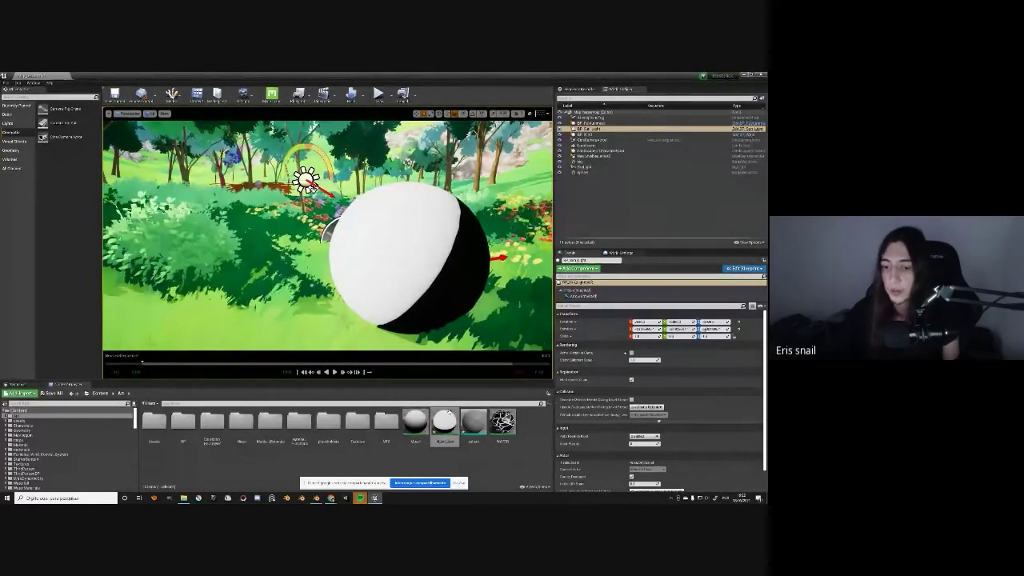
pyautogui.doubleClick(415, 422)
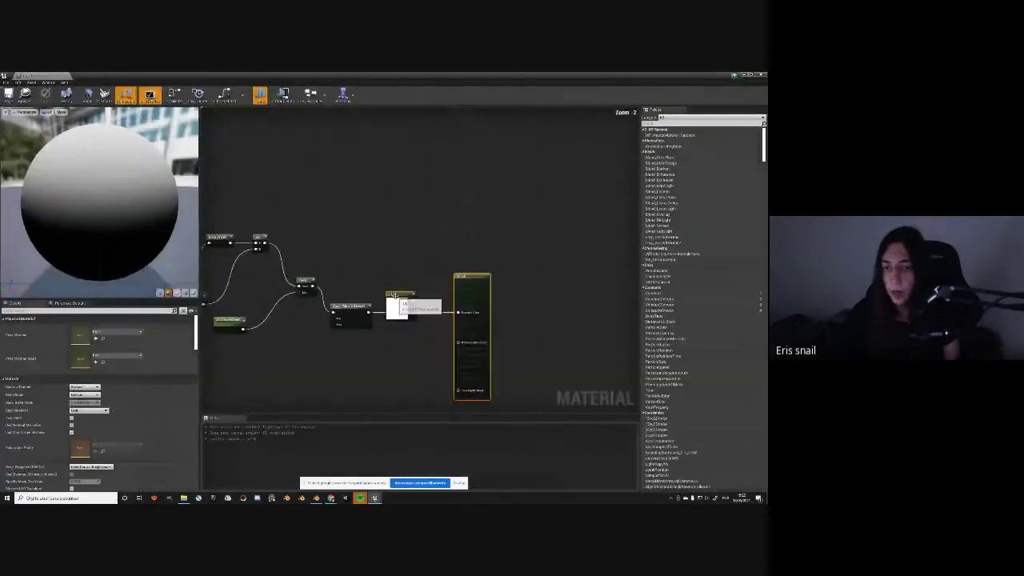
# Convert the white colour constant into a vector parameter named Base Color
pyautogui.click(332, 204)
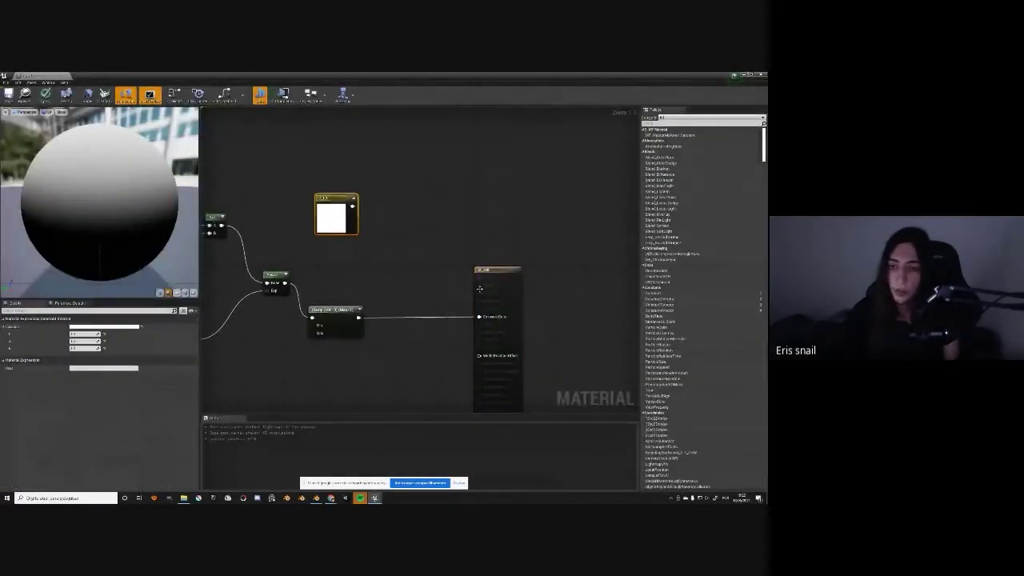
pyautogui.moveTo(503, 276); pyautogui.dragTo(537, 266)
pyautogui.moveTo(336, 199); pyautogui.dragTo(341, 179)
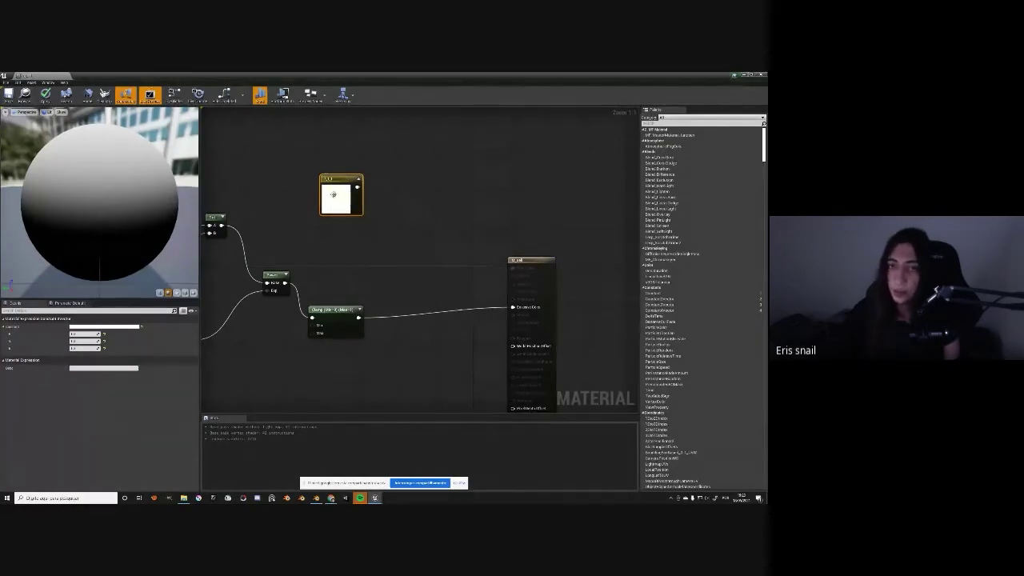
pyautogui.moveTo(334, 194); pyautogui.dragTo(329, 175)
pyautogui.rightClick(337, 162)
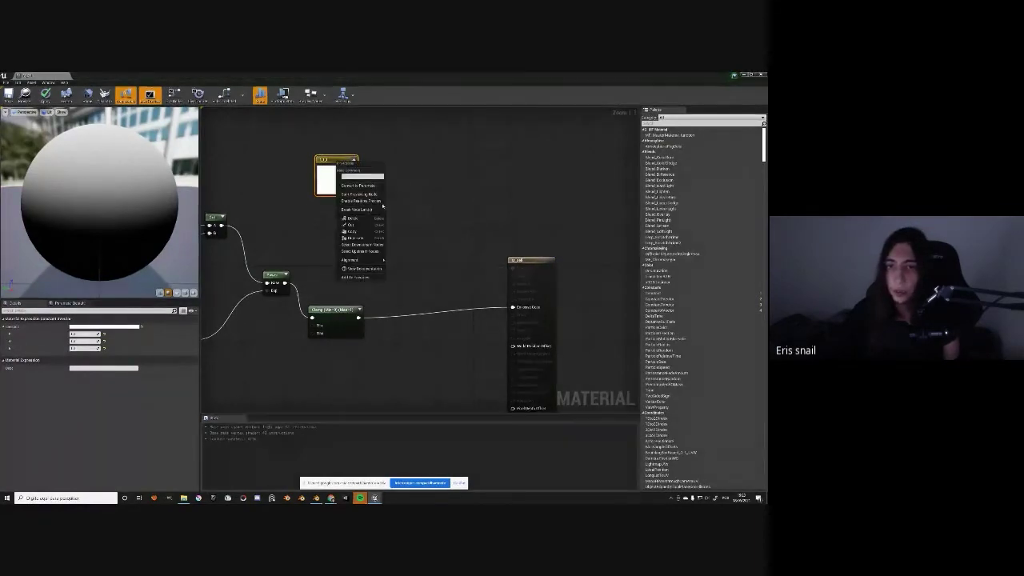
pyautogui.click(358, 185)
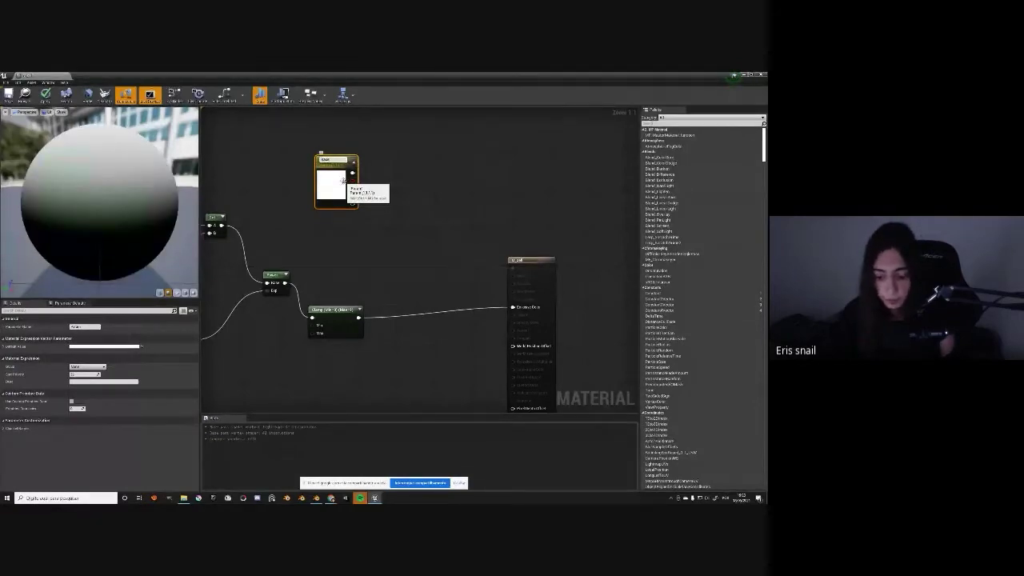
pyautogui.press('Return')
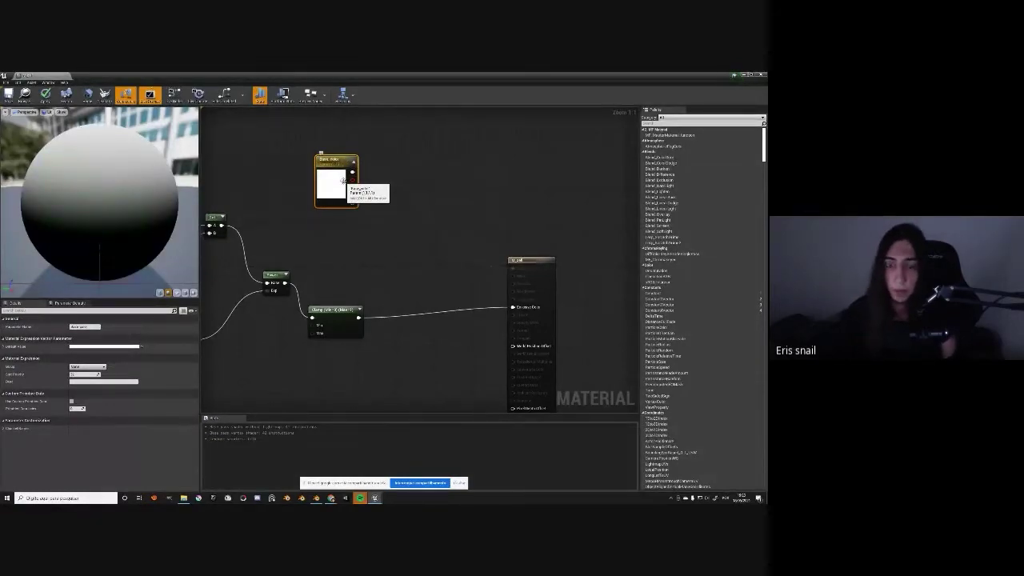
pyautogui.moveTo(345, 181); pyautogui.dragTo(340, 151)
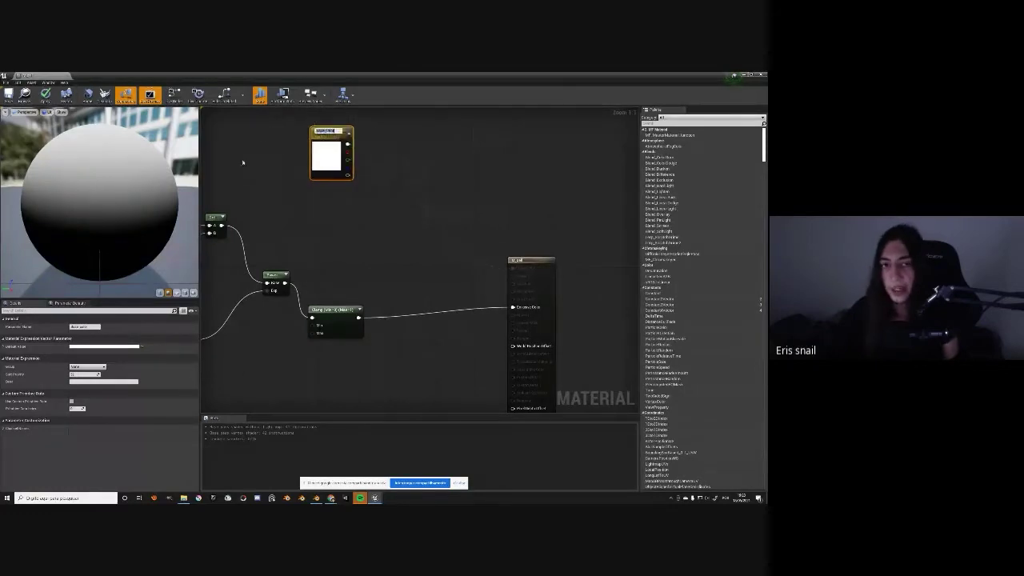
pyautogui.click(314, 208)
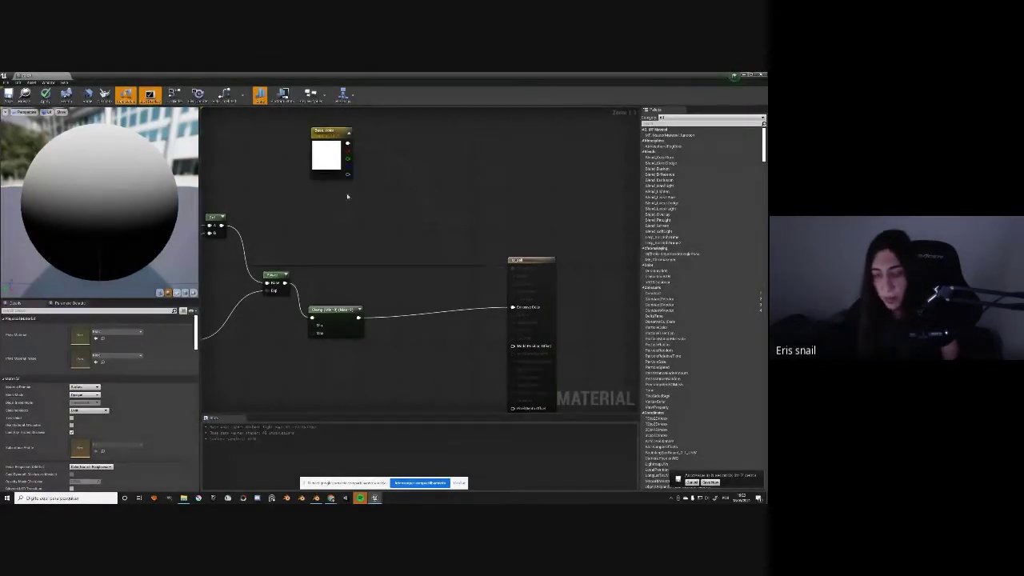
# Add a Multiply fed by Base Color and a new Shadow Tint vector parameter
pyautogui.click(376, 180)
pyautogui.moveTo(330, 138); pyautogui.dragTo(319, 138)
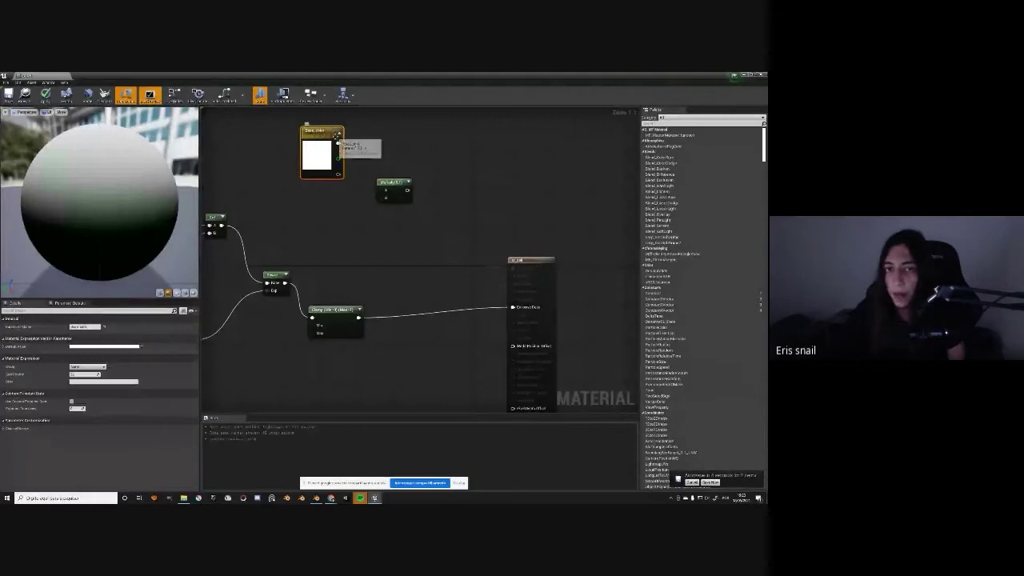
pyautogui.moveTo(379, 190)
pyautogui.mouseDown()
pyautogui.moveTo(337, 144)
pyautogui.moveTo(400, 222)
pyautogui.mouseUp()
pyautogui.click(309, 211)
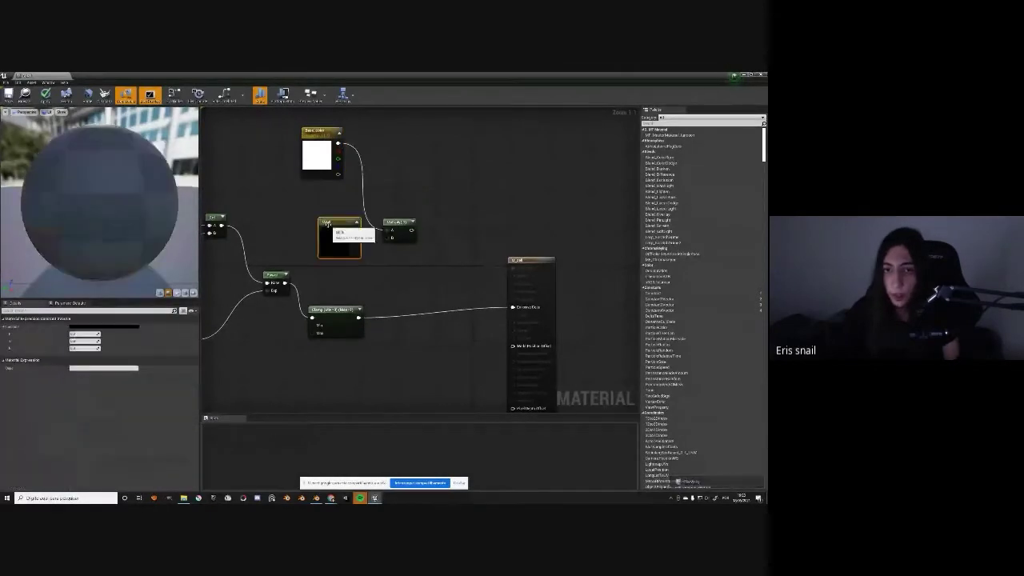
pyautogui.rightClick(320, 215)
pyautogui.click(338, 229)
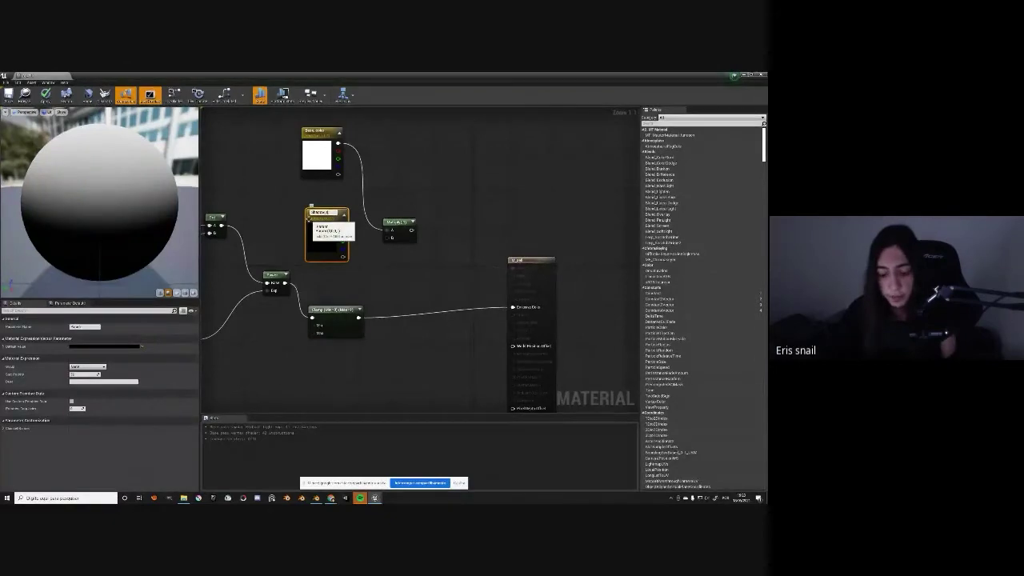
pyautogui.press('Return')
# Give Shadow Tint a light blue colour, wire it into Multiply's B input, and reposition Clamp
pyautogui.click(113, 347)
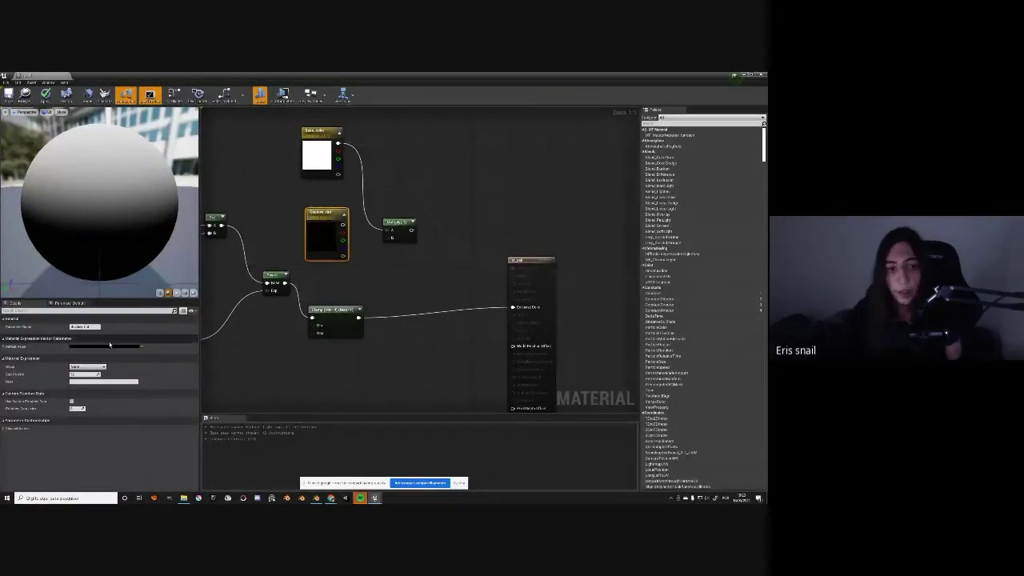
pyautogui.moveTo(201, 380); pyautogui.dragTo(200, 366)
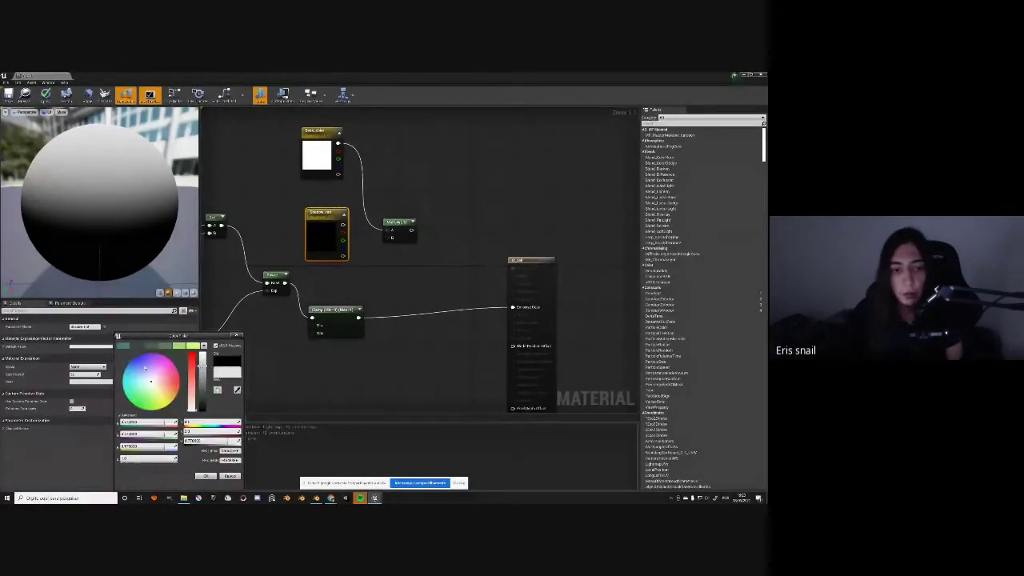
pyautogui.click(137, 368)
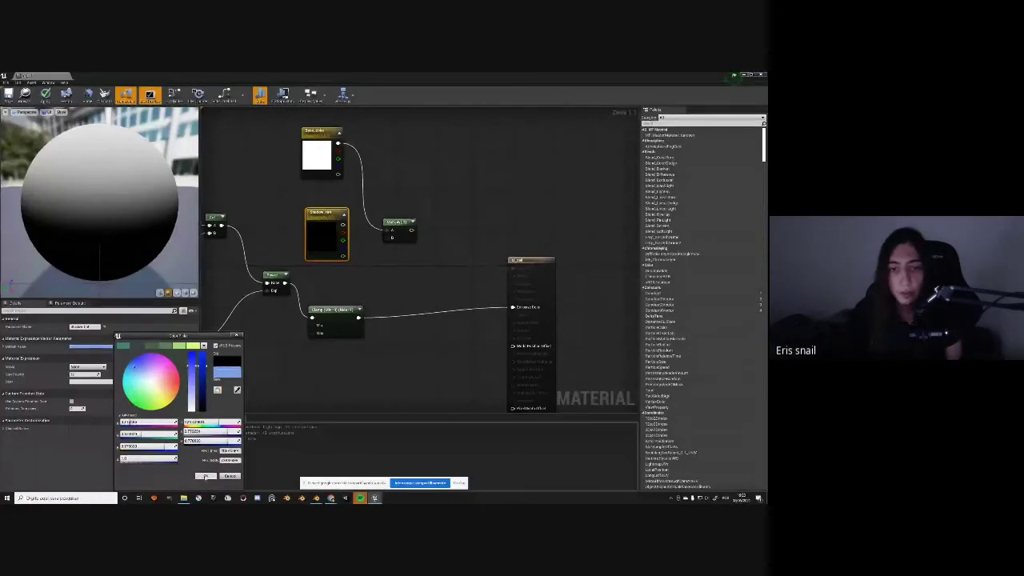
pyautogui.click(205, 476)
pyautogui.moveTo(342, 225); pyautogui.dragTo(389, 233)
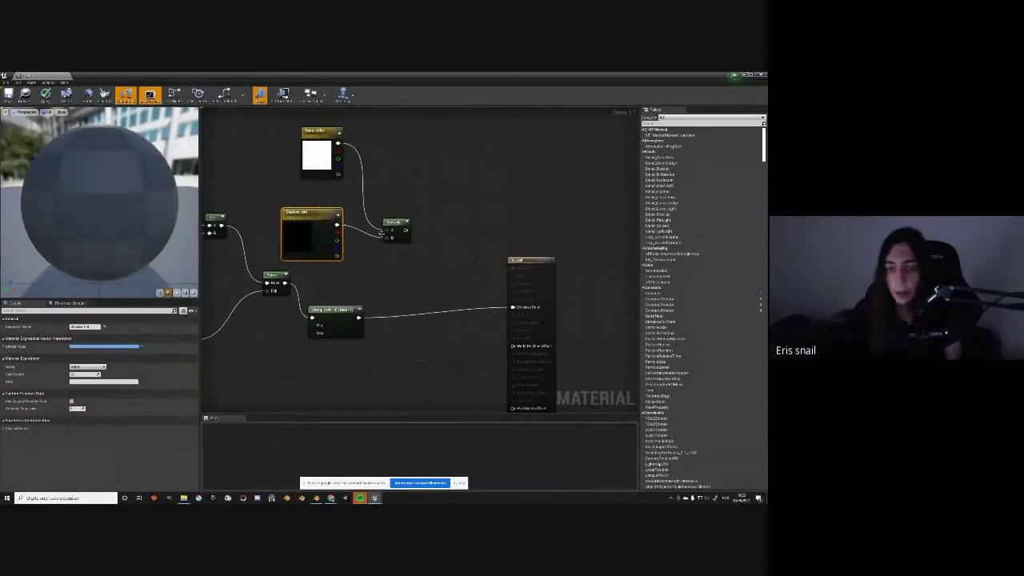
pyautogui.moveTo(336, 310); pyautogui.dragTo(329, 285)
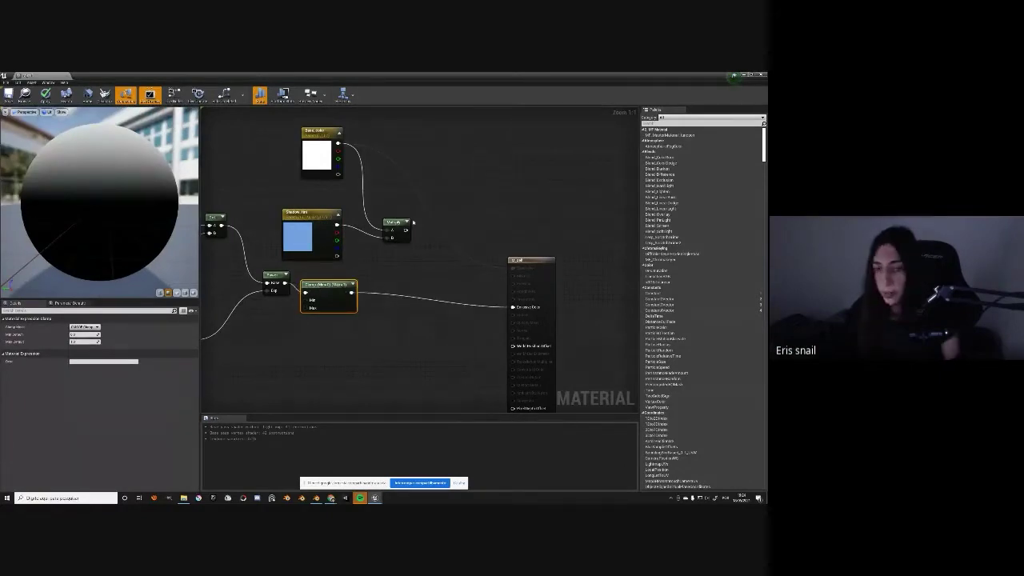
# Add a Lerp taking Base Color into A and B with the Clamp mask as Alpha, then save and close
pyautogui.click(448, 210)
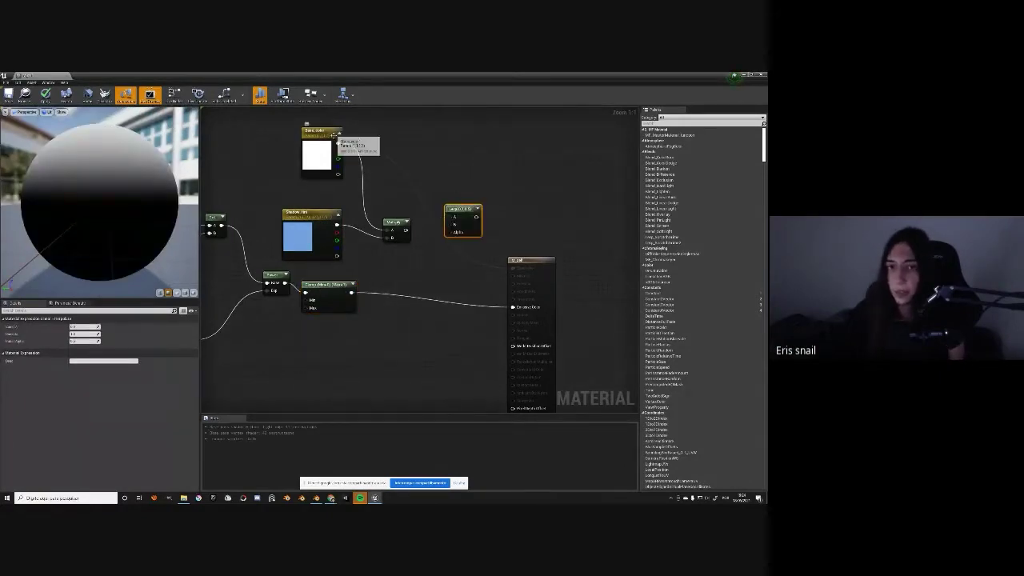
pyautogui.moveTo(337, 144); pyautogui.dragTo(449, 217)
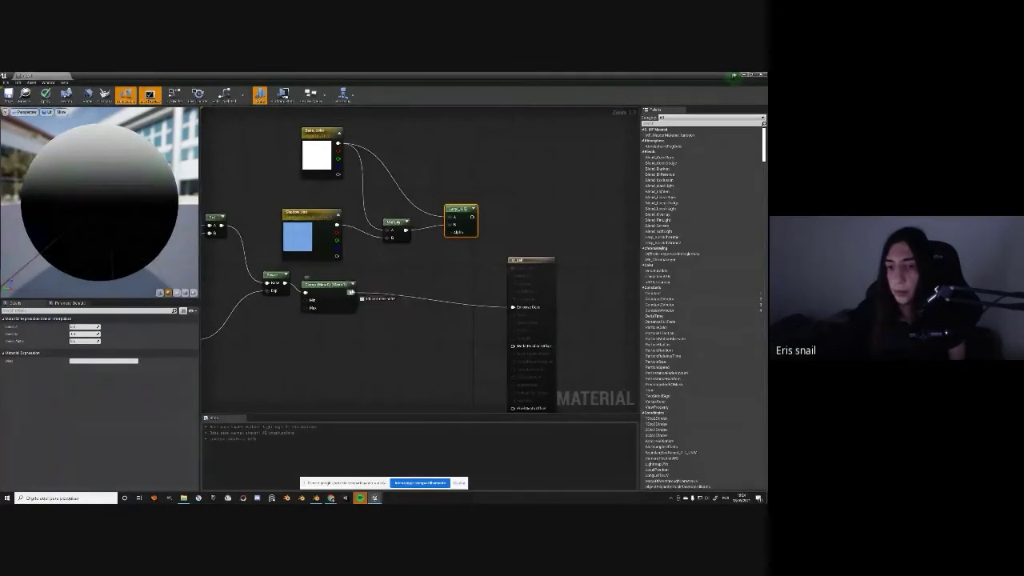
pyautogui.moveTo(351, 293)
pyautogui.mouseDown()
pyautogui.moveTo(453, 234)
pyautogui.moveTo(512, 306)
pyautogui.mouseUp()
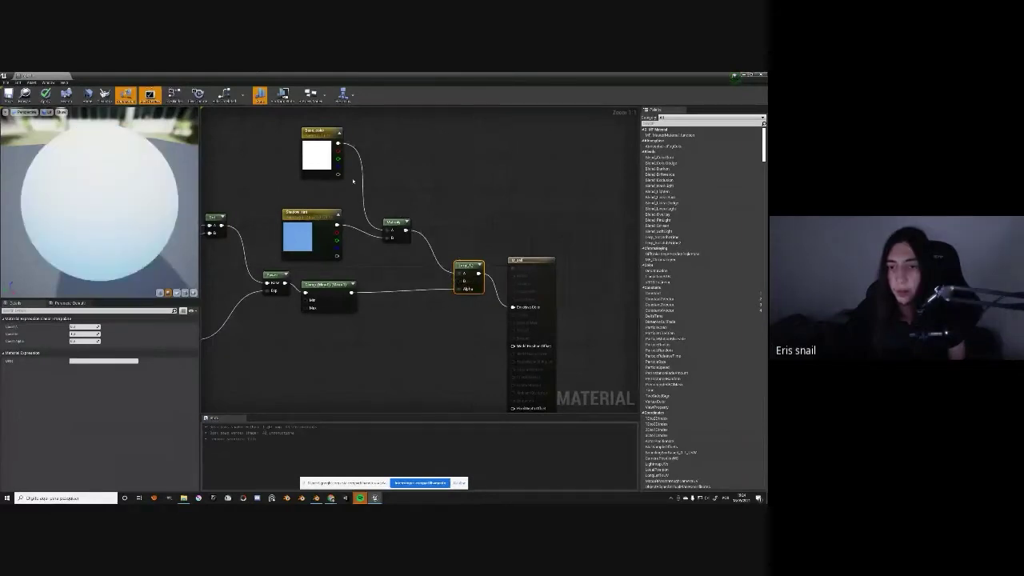
pyautogui.moveTo(338, 143); pyautogui.dragTo(463, 281)
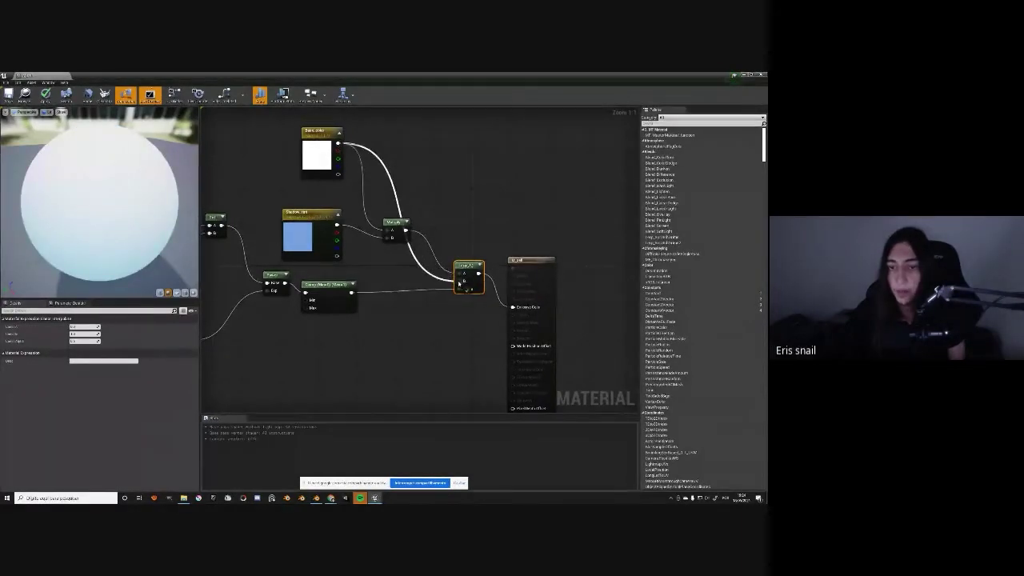
pyautogui.click(10, 98)
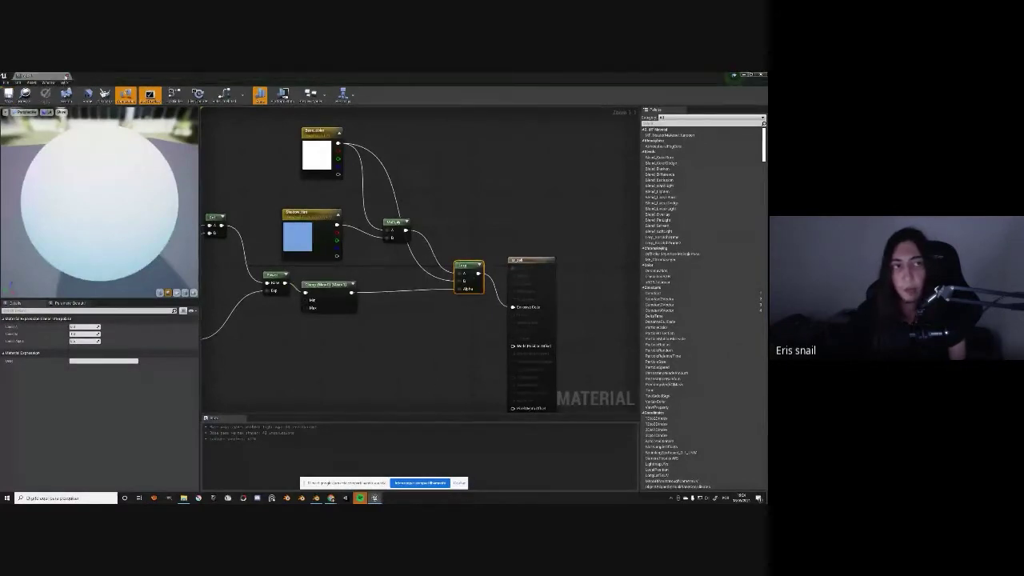
pyautogui.click(68, 77)
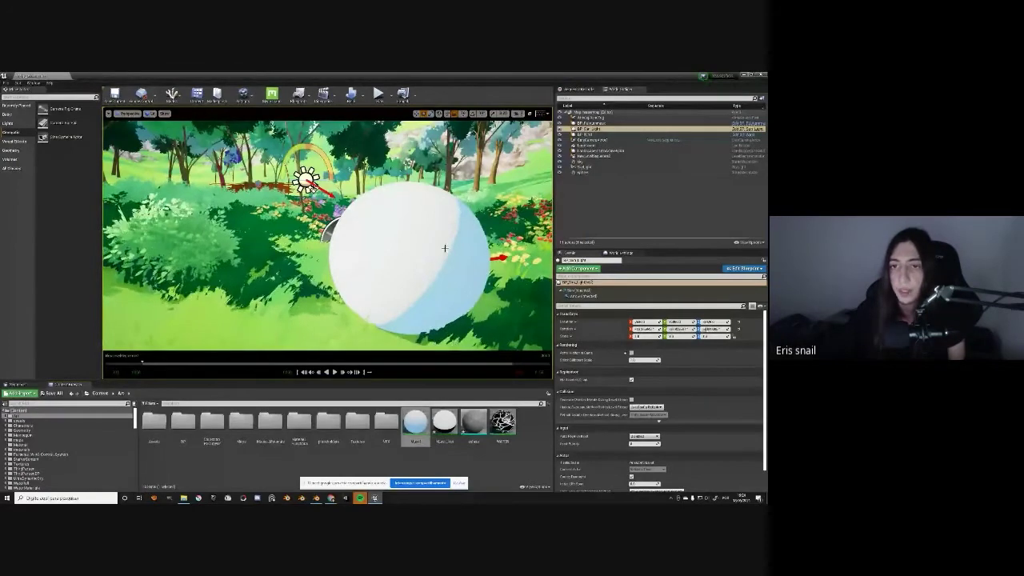
# Open the Ball_Inst material instance and set its Base Color to a warm peach
pyautogui.click(443, 422)
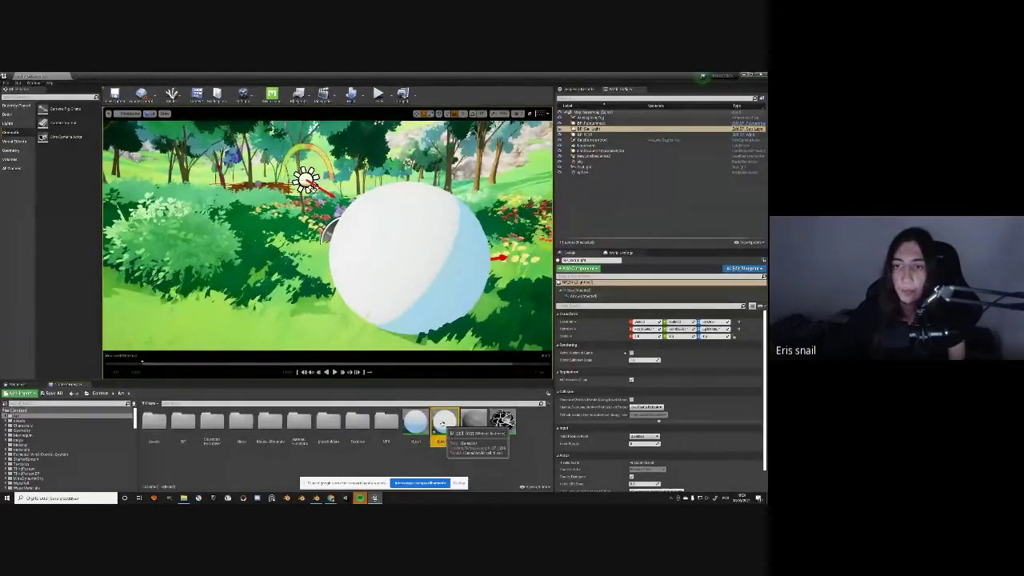
pyautogui.doubleClick(443, 423)
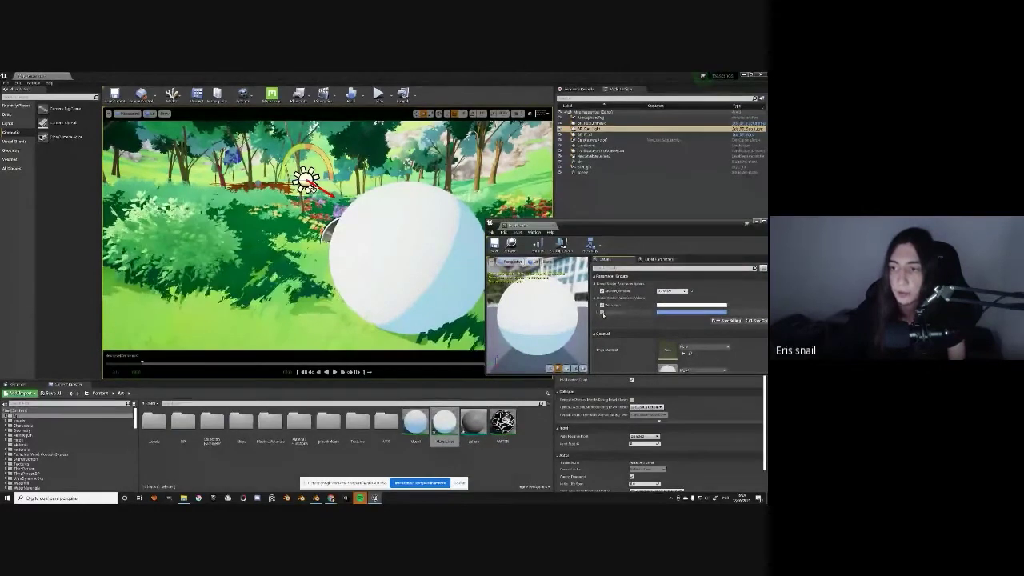
pyautogui.click(692, 305)
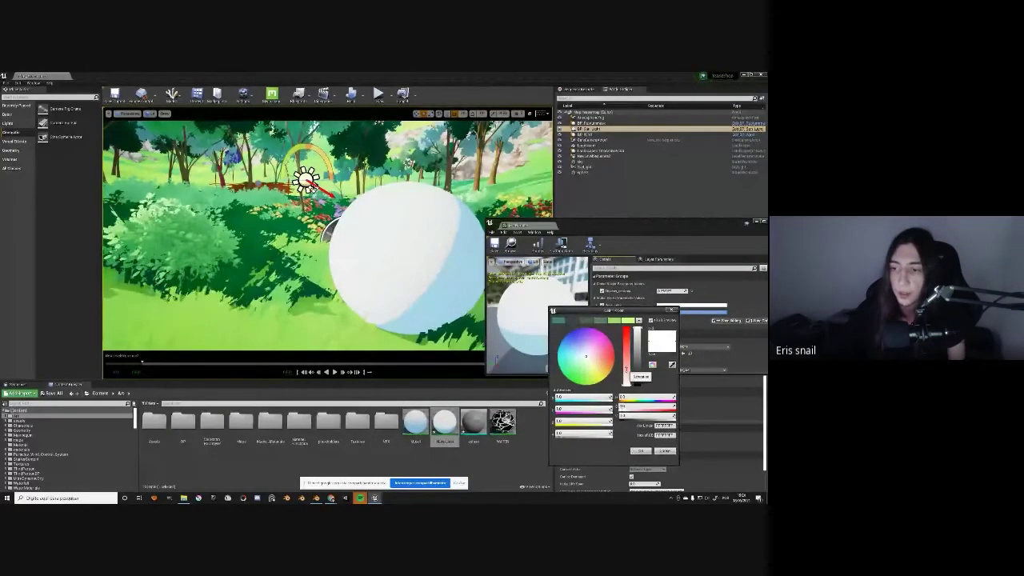
pyautogui.click(601, 364)
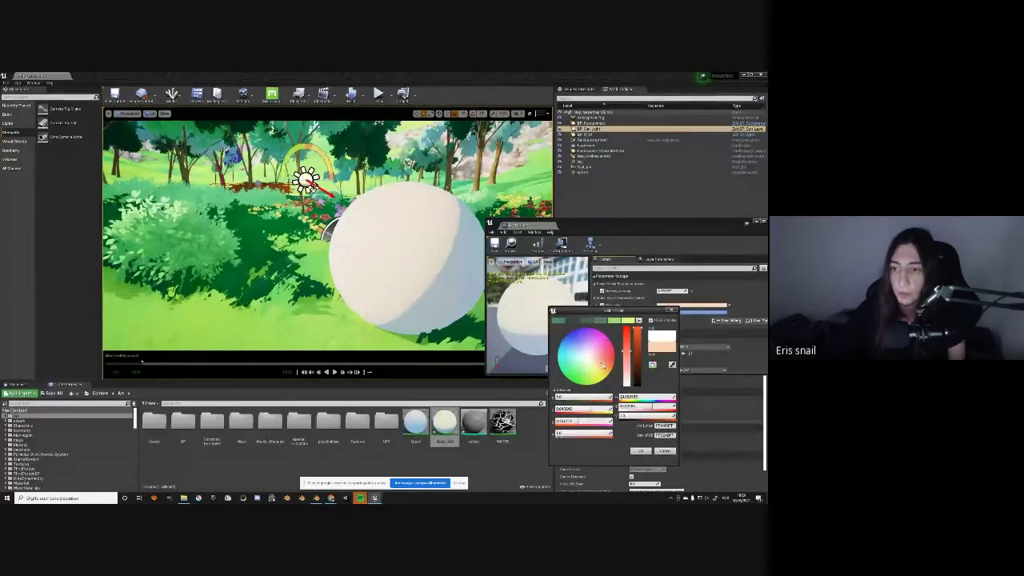
pyautogui.moveTo(603, 365); pyautogui.dragTo(607, 366)
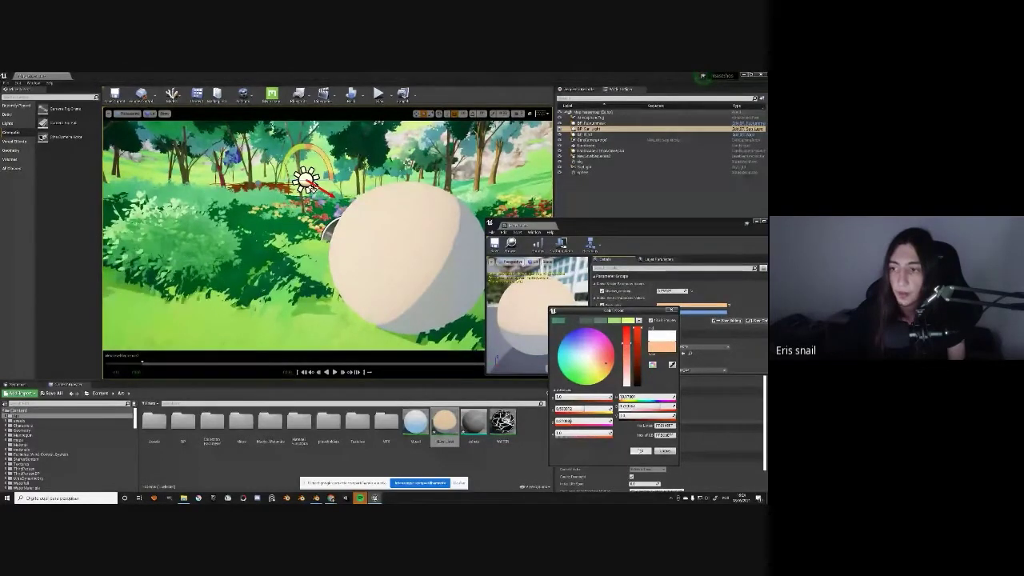
pyautogui.click(641, 451)
# Set the Shadow Tint to a slightly purple pink and move the instance window aside
pyautogui.click(665, 313)
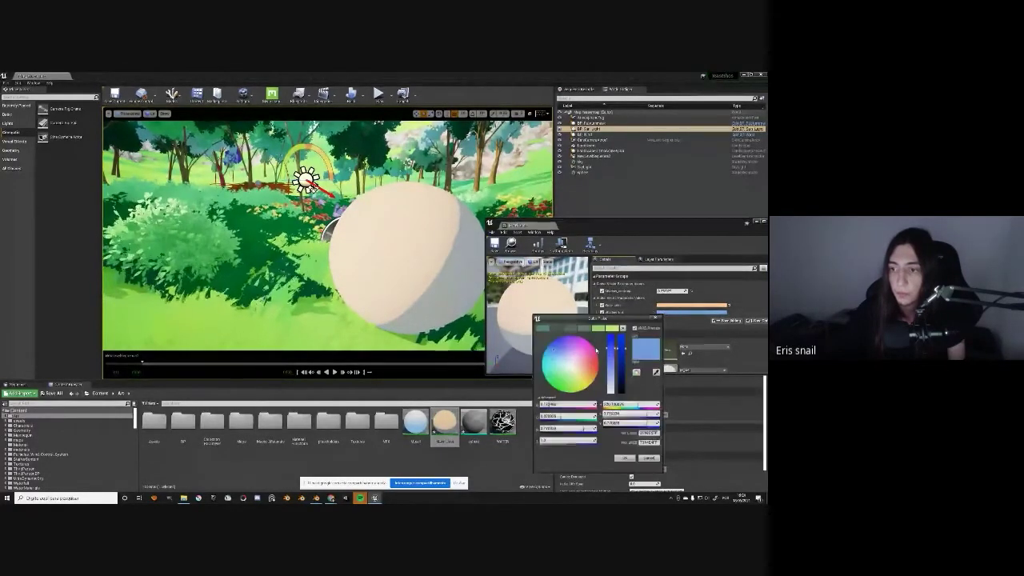
pyautogui.click(570, 346)
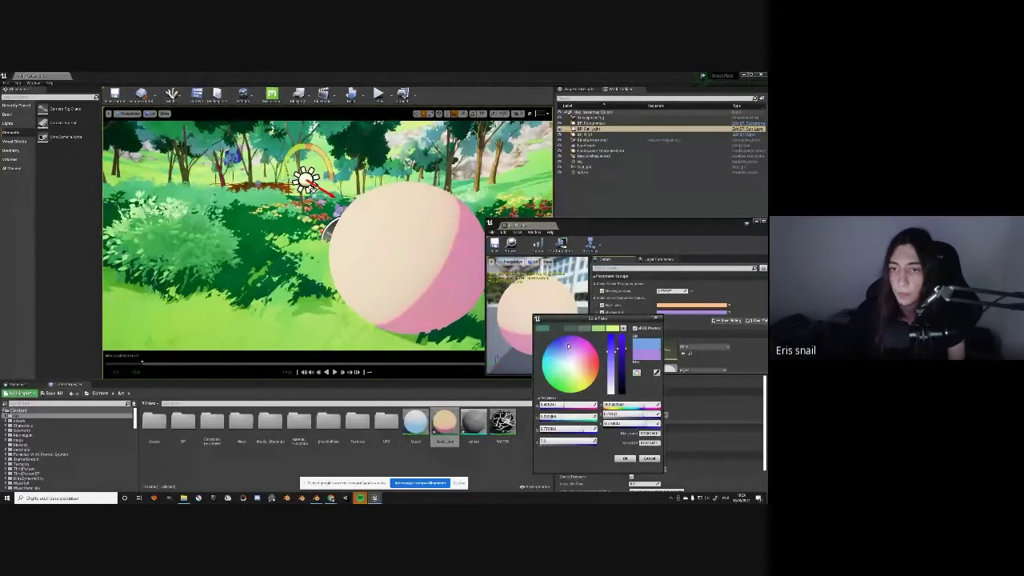
pyautogui.moveTo(568, 345); pyautogui.dragTo(565, 347)
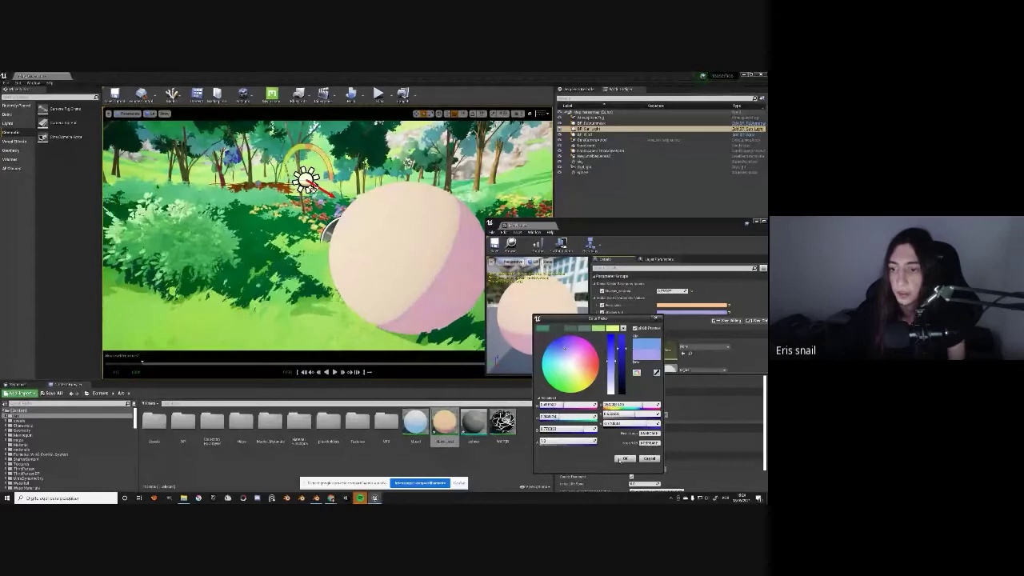
pyautogui.click(623, 459)
pyautogui.moveTo(608, 225); pyautogui.dragTo(148, 331)
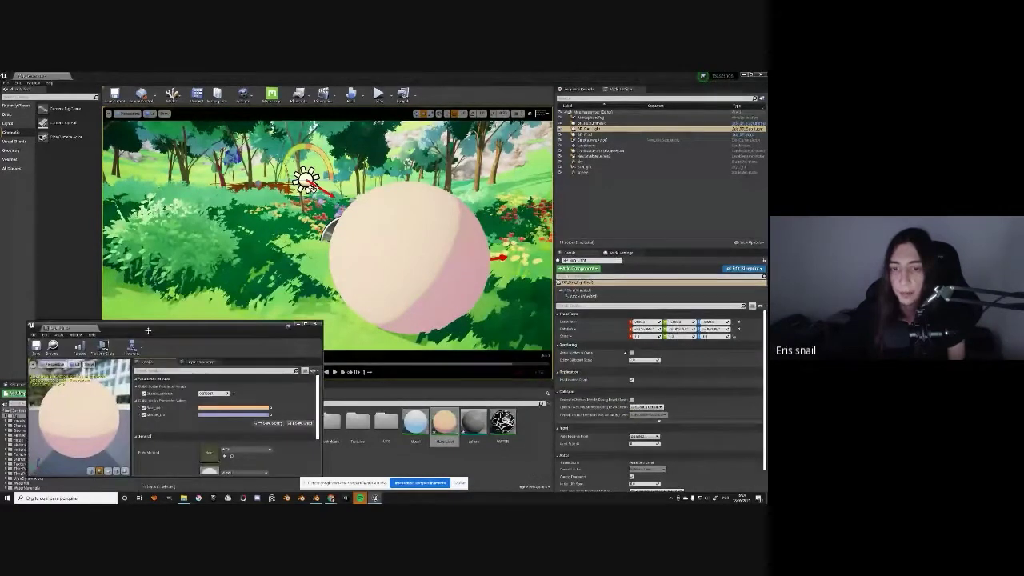
# Compare the sphere against the anime reference image in Chrome, then return to Unreal
pyautogui.moveTo(330, 498)
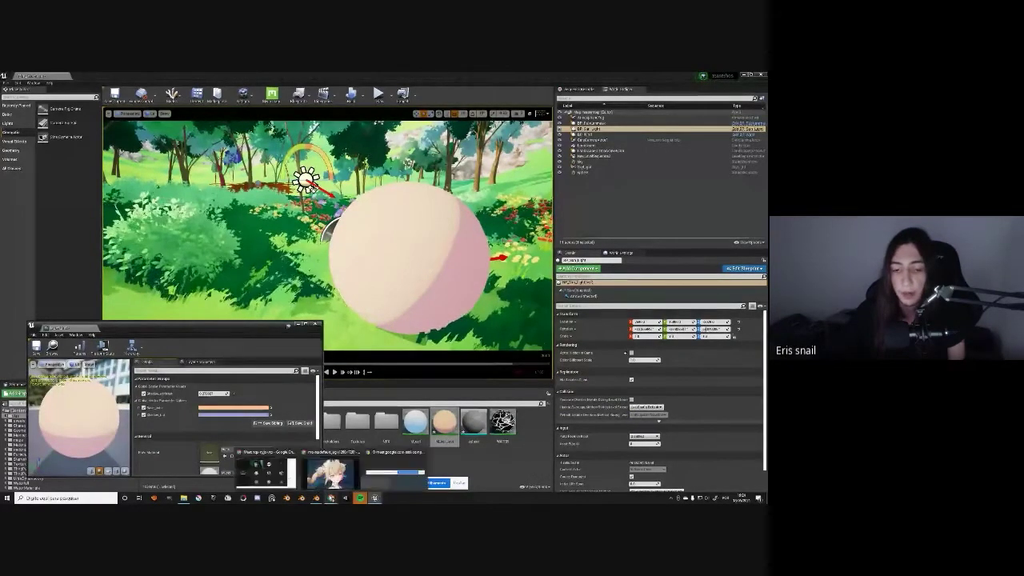
pyautogui.click(331, 472)
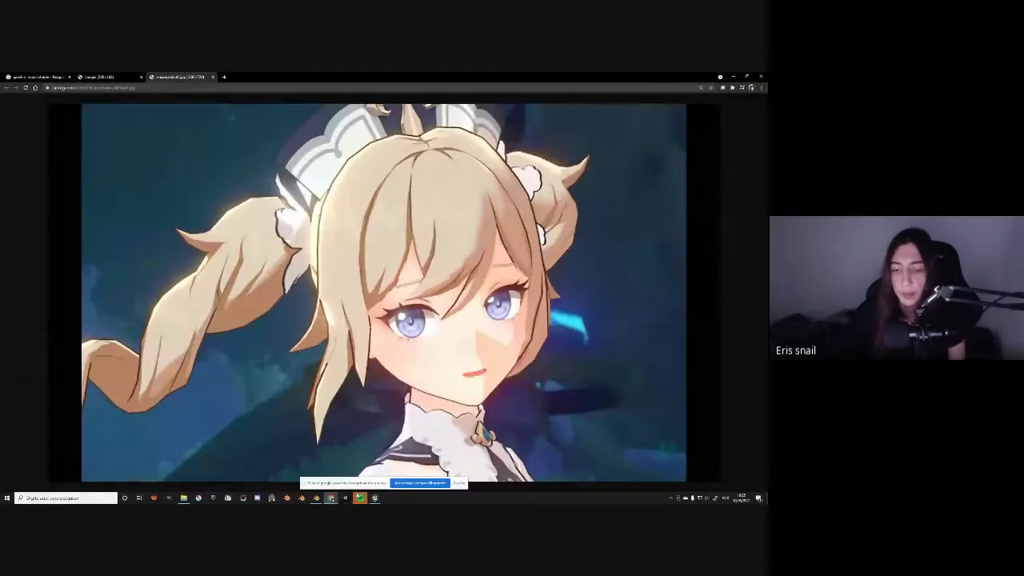
pyautogui.moveTo(374, 498)
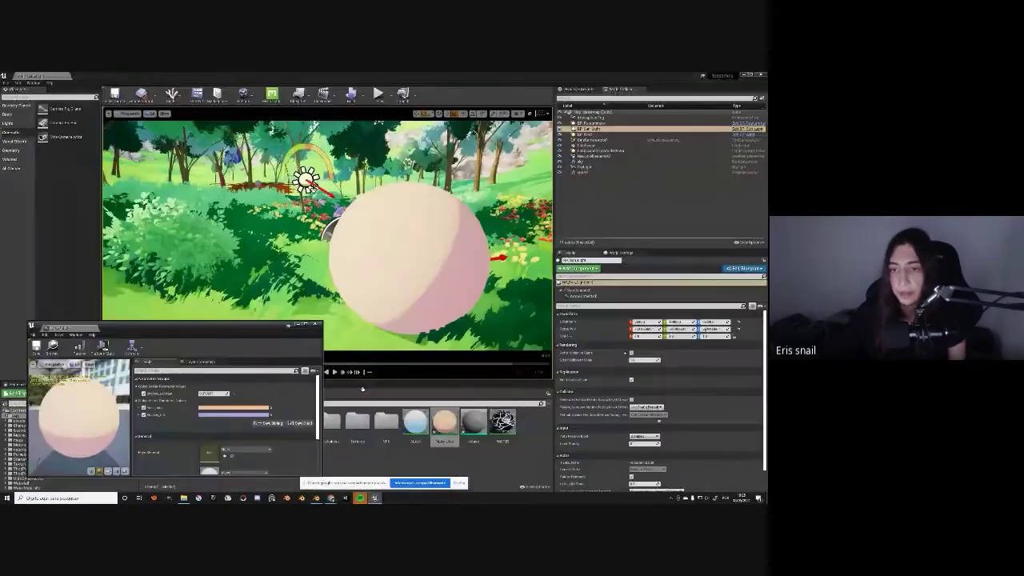
pyautogui.click(343, 468)
# Rotate the sun with Ctrl+L to test the peach-and-pink shading, then view the anime reference
pyautogui.moveTo(200, 327); pyautogui.dragTo(610, 275)
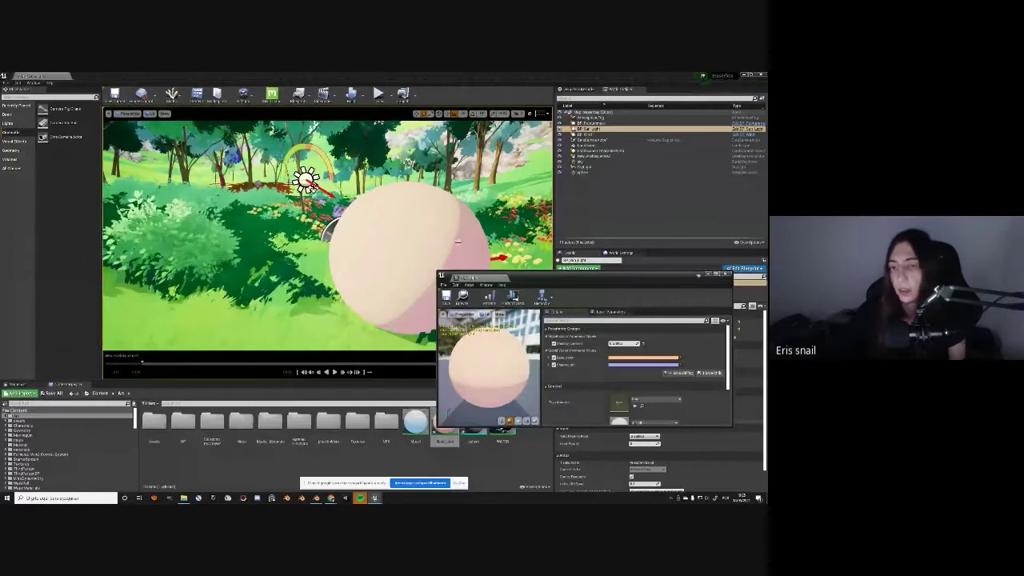
pyautogui.hotkey('ctrl', 'l')
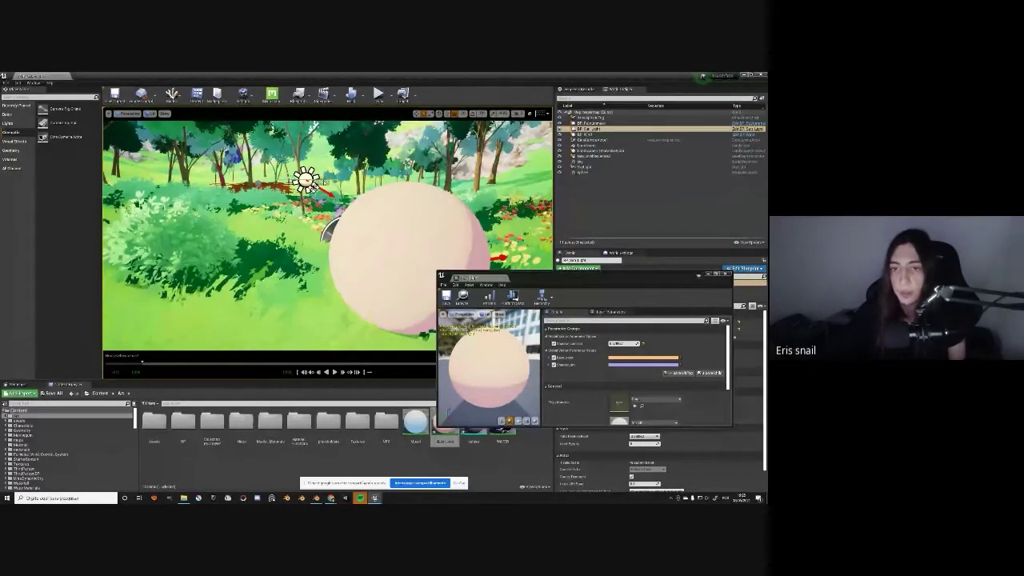
pyautogui.hotkey('ctrl', 'l')
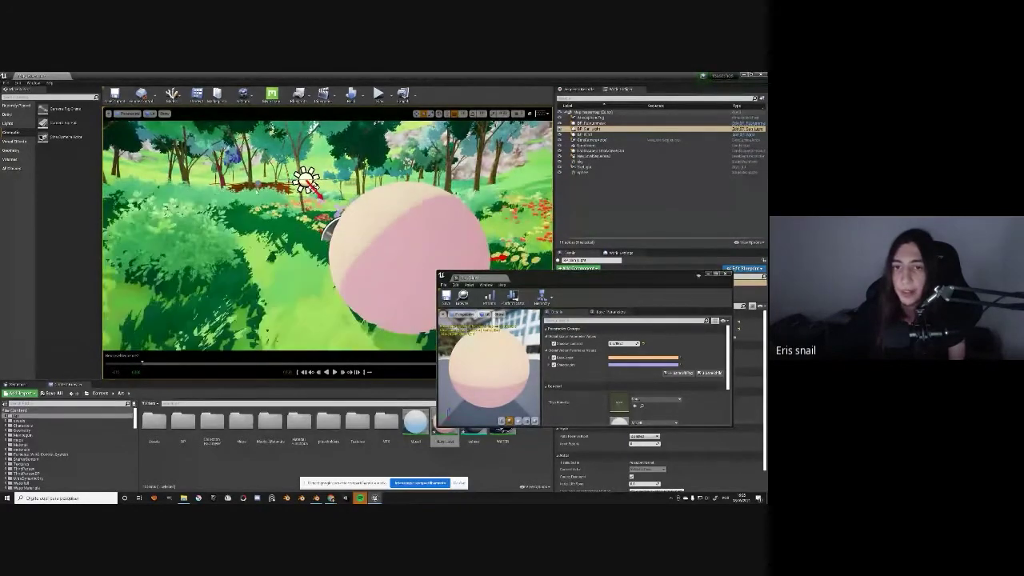
pyautogui.hotkey('ctrl', 'l')
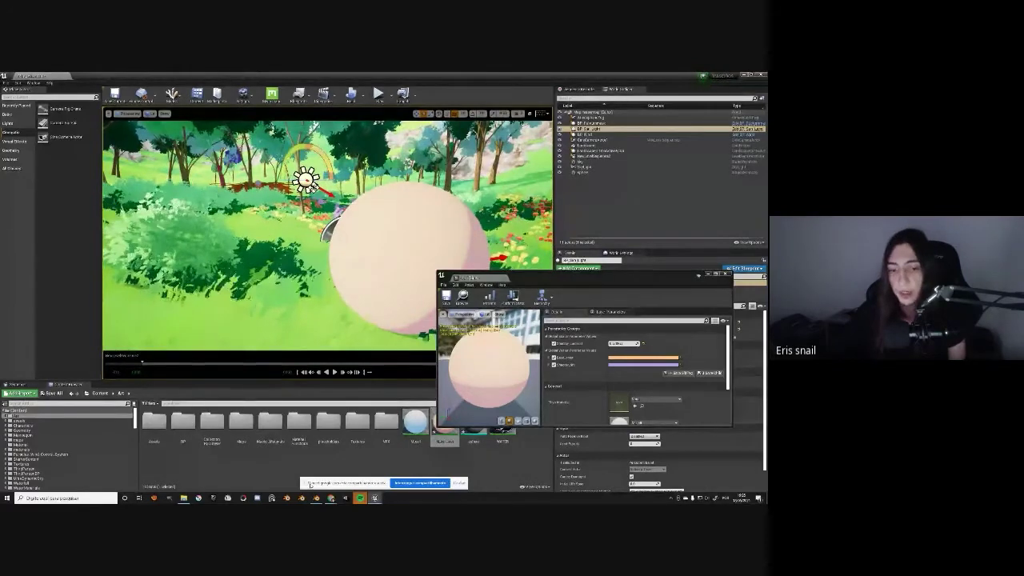
pyautogui.moveTo(330, 497)
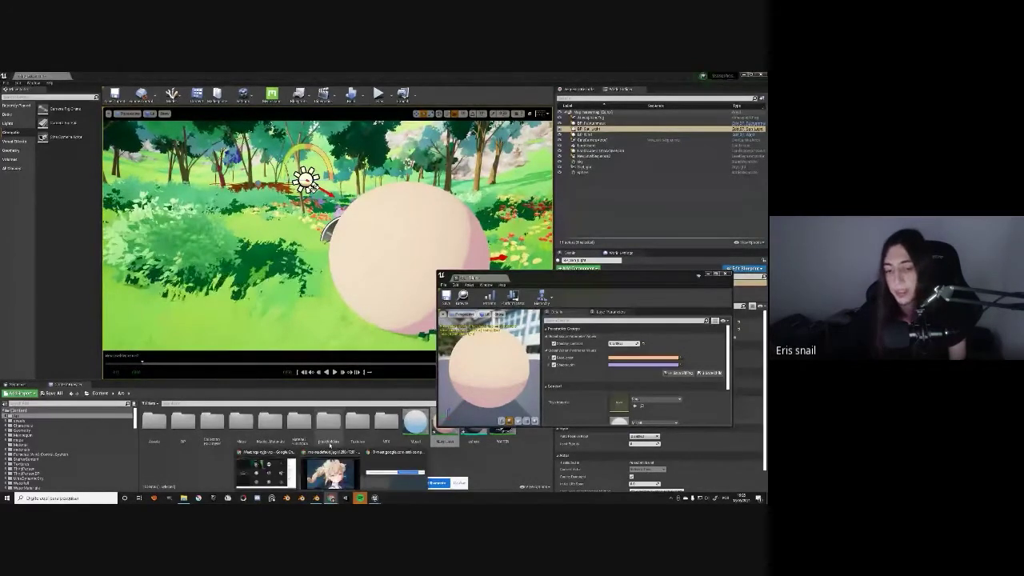
pyautogui.click(330, 472)
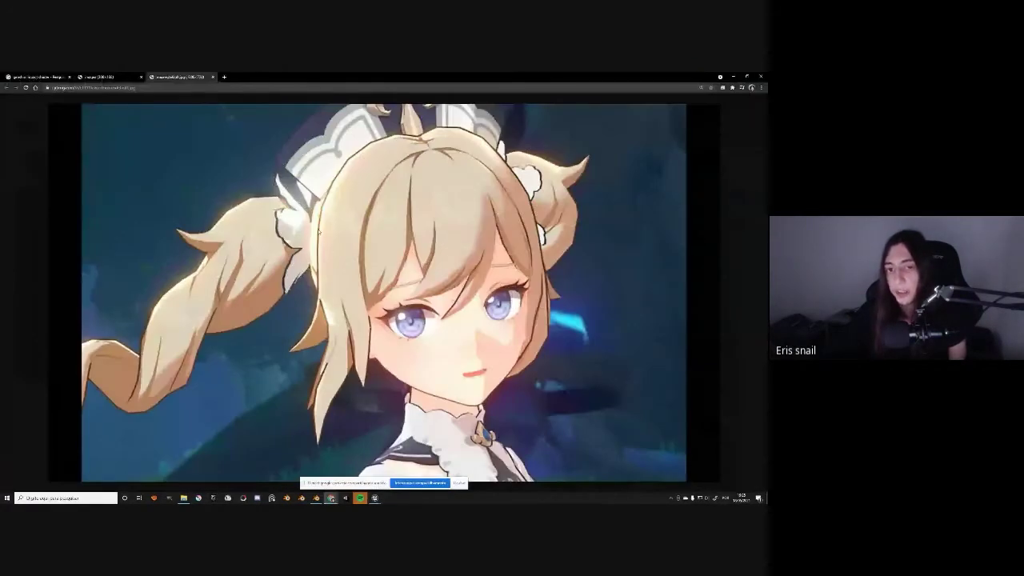
# Back in M_cell, group Base Color, Shadow Tint and Multiply neatly above the other nodes
pyautogui.hotkey('alt', 'Tab')
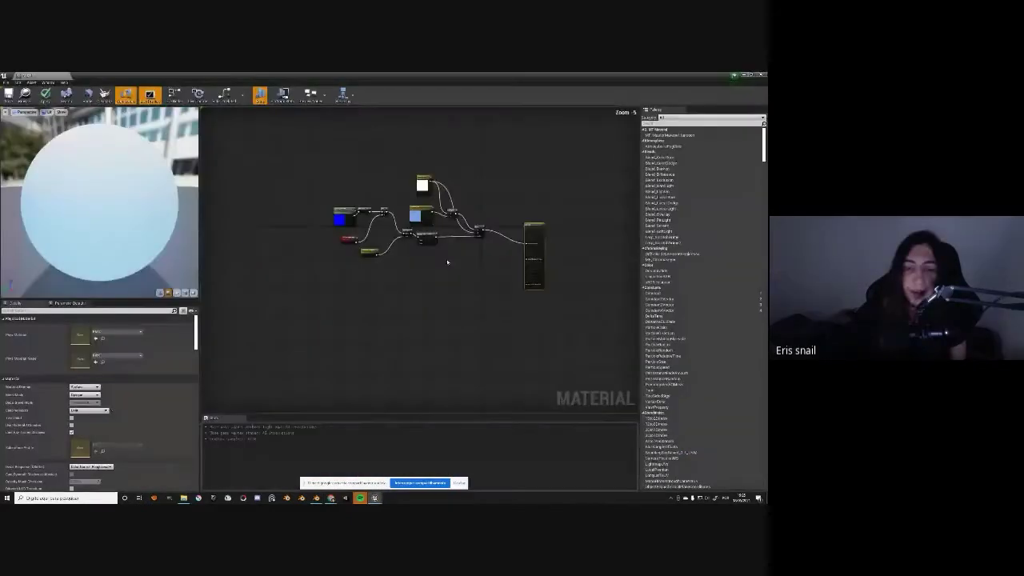
pyautogui.scroll(3, 393, 206)
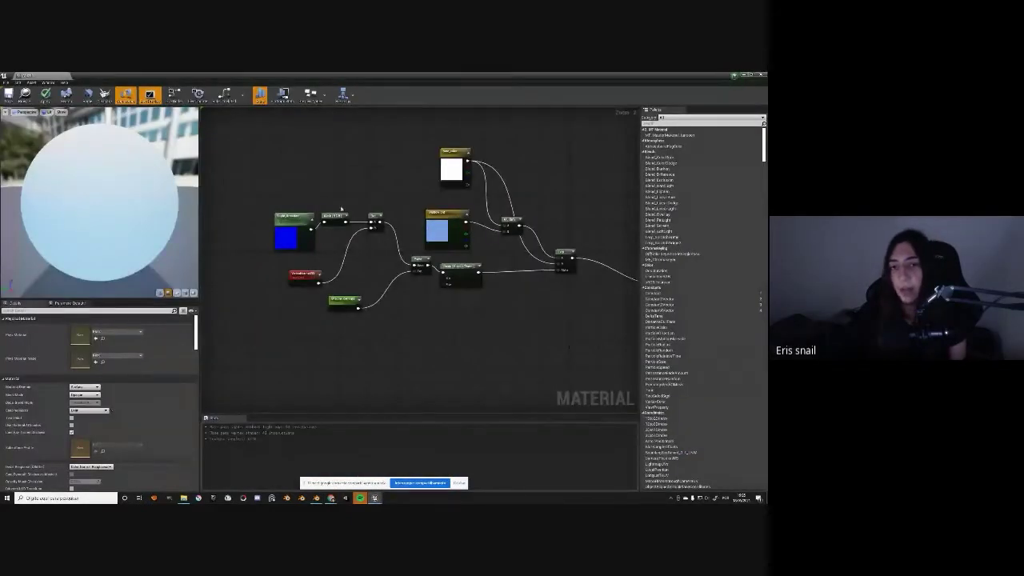
pyautogui.moveTo(453, 219); pyautogui.dragTo(393, 263, button='right')
pyautogui.moveTo(392, 192); pyautogui.dragTo(392, 157)
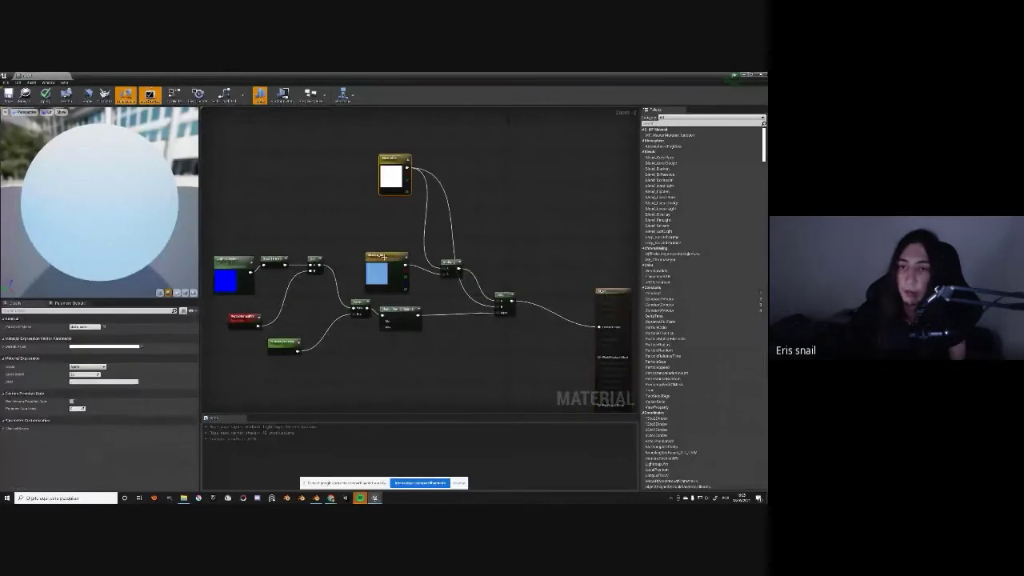
pyautogui.moveTo(387, 258); pyautogui.dragTo(398, 218)
pyautogui.moveTo(450, 262); pyautogui.dragTo(472, 204)
pyautogui.moveTo(392, 223); pyautogui.dragTo(396, 215)
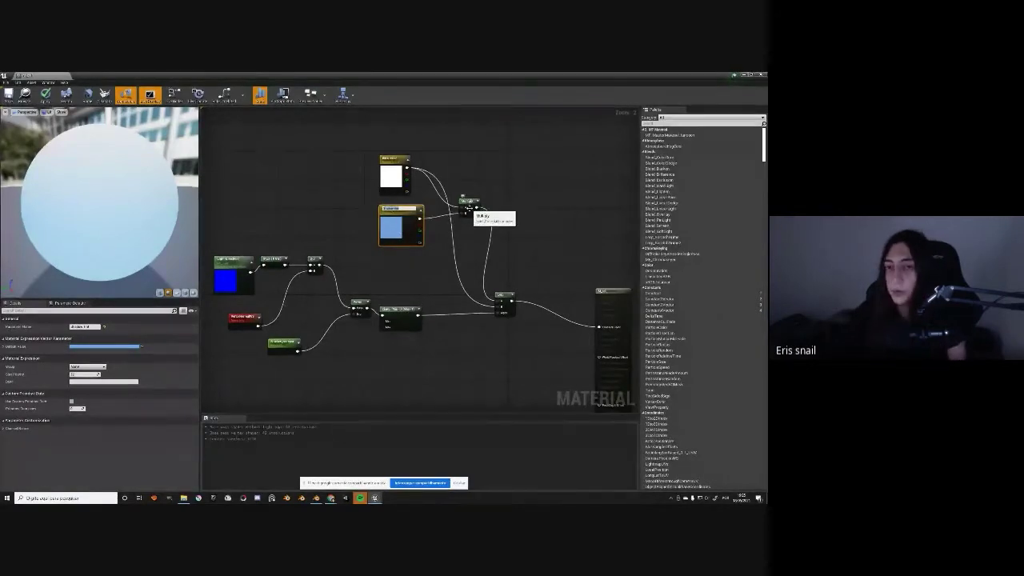
pyautogui.click(476, 201)
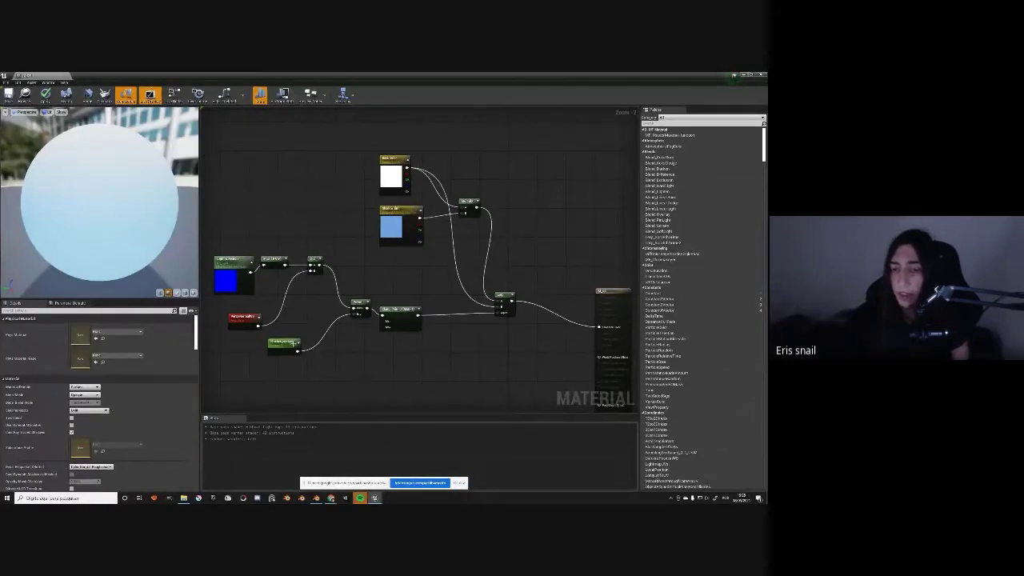
# Move the lighting nodes left and line up Power straight between Lerp and Clamp
pyautogui.moveTo(296, 344); pyautogui.dragTo(370, 314, button='right')
pyautogui.moveTo(239, 214)
pyautogui.mouseDown()
pyautogui.moveTo(458, 320)
pyautogui.moveTo(352, 278)
pyautogui.mouseUp()
pyautogui.moveTo(358, 238); pyautogui.dragTo(533, 250, button='right')
pyautogui.moveTo(528, 284)
pyautogui.mouseDown()
pyautogui.moveTo(397, 276)
pyautogui.moveTo(405, 229)
pyautogui.mouseUp()
pyautogui.click(397, 276)
pyautogui.moveTo(354, 264); pyautogui.dragTo(354, 218)
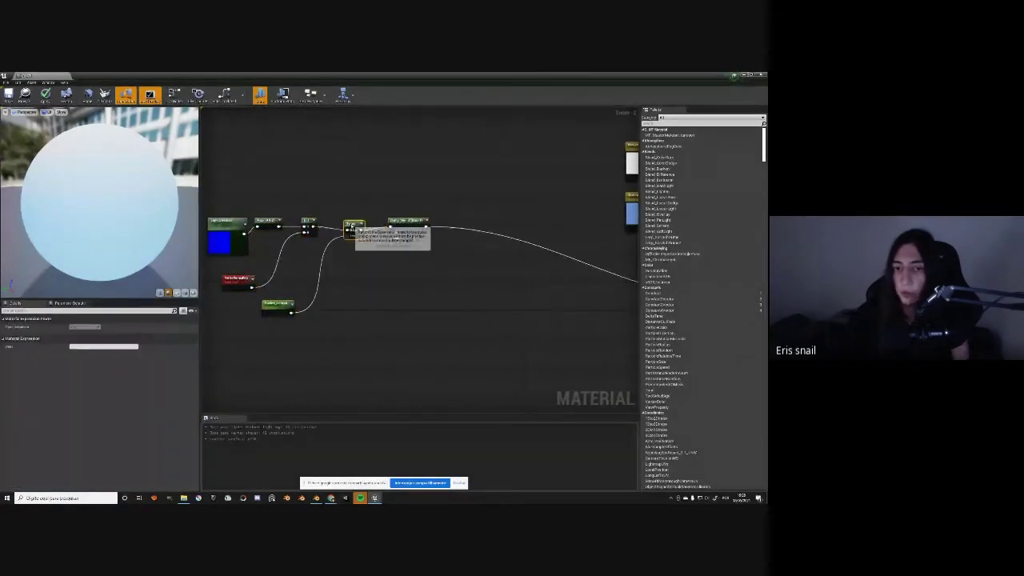
pyautogui.moveTo(242, 273); pyautogui.dragTo(342, 272, button='right')
pyautogui.moveTo(340, 275); pyautogui.dragTo(331, 269)
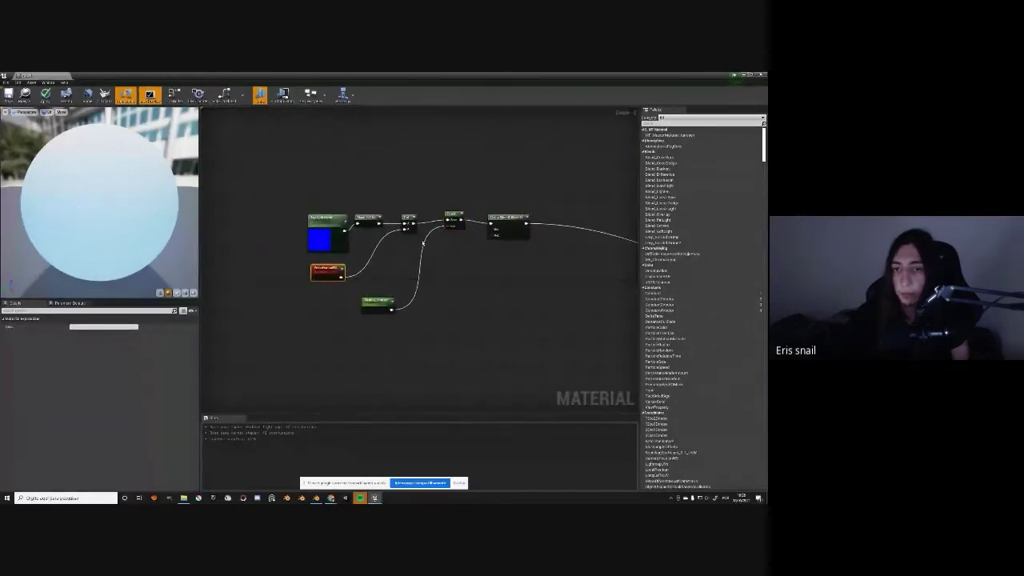
pyautogui.click(454, 221)
# Wrap all the lighting nodes in a comment box titled 'ht_source'
pyautogui.moveTo(286, 215); pyautogui.dragTo(516, 327)
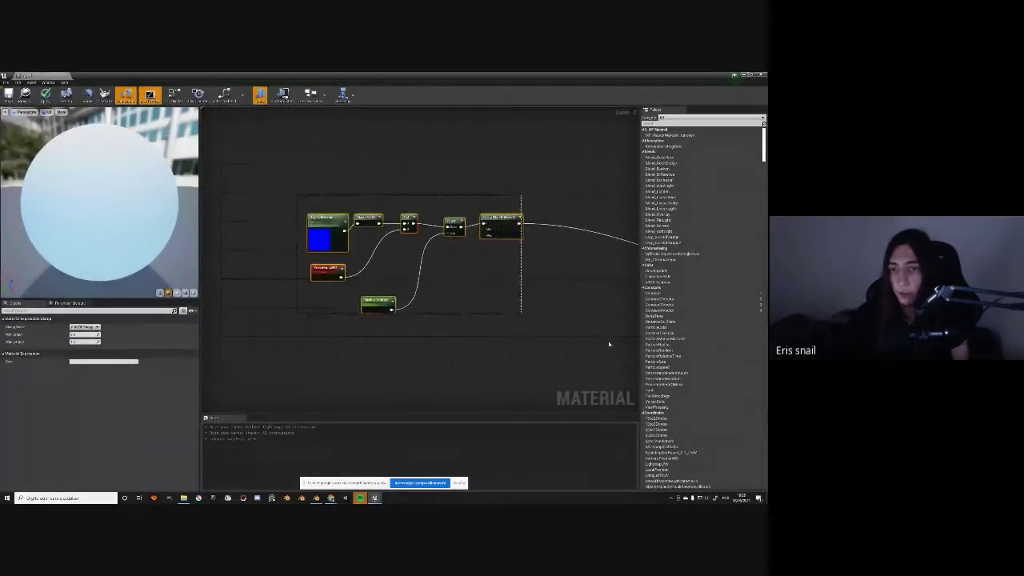
pyautogui.press('c')
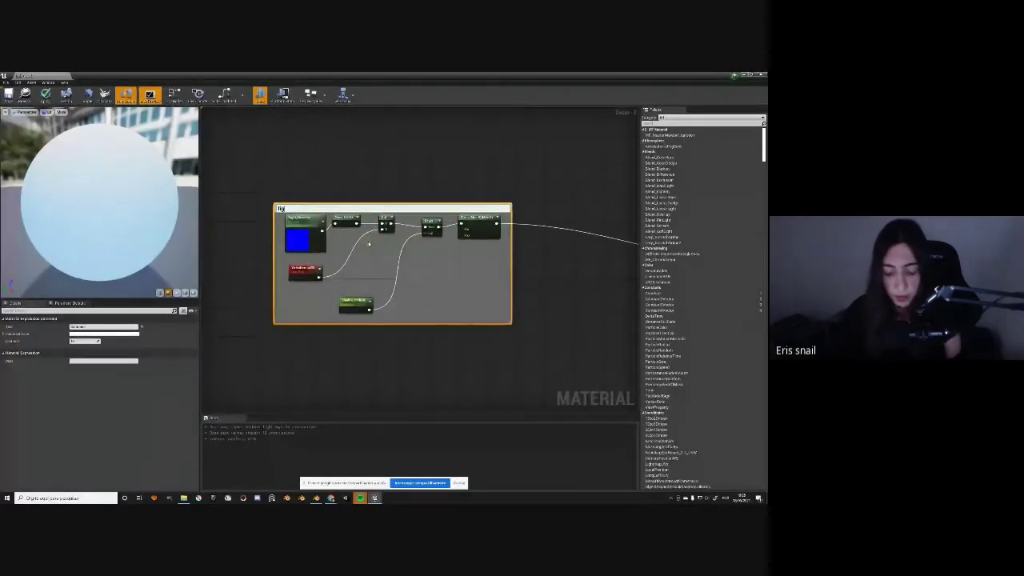
pyautogui.write('ht_source')
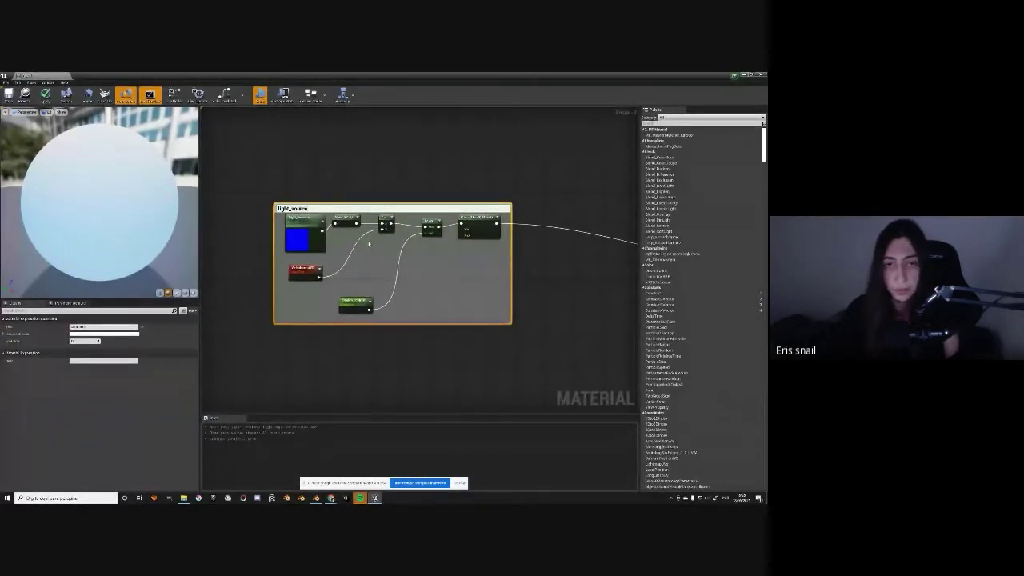
pyautogui.scroll(-2, 369, 243)
pyautogui.moveTo(368, 243); pyautogui.dragTo(380, 229, button='right')
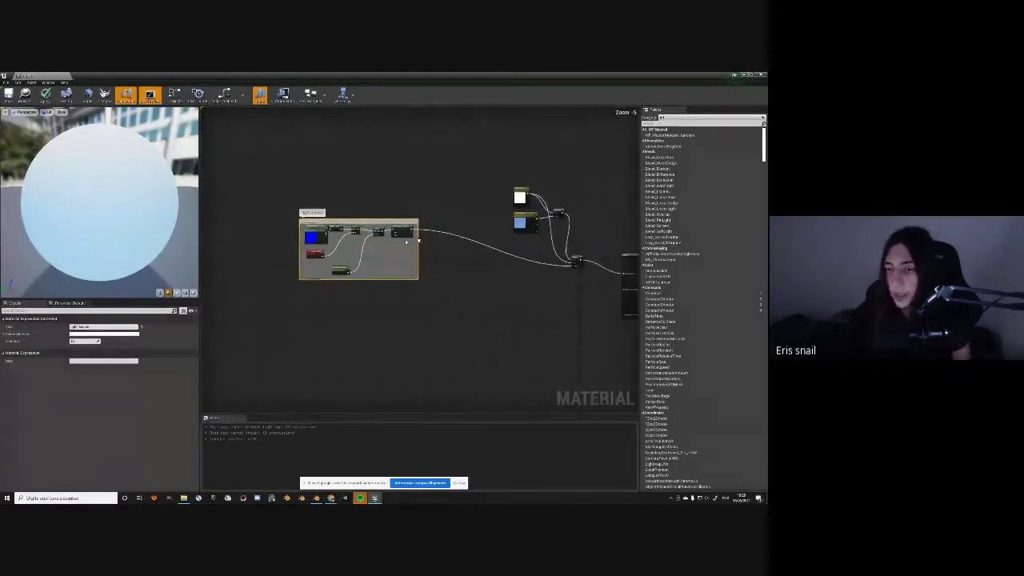
pyautogui.scroll(1, 437, 257)
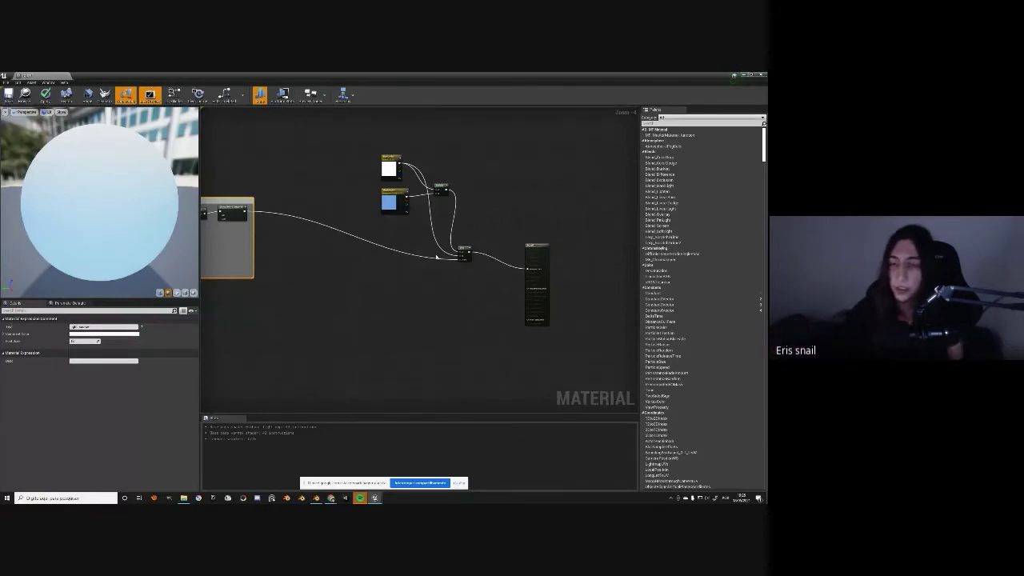
pyautogui.moveTo(297, 269); pyautogui.dragTo(449, 295, button='right')
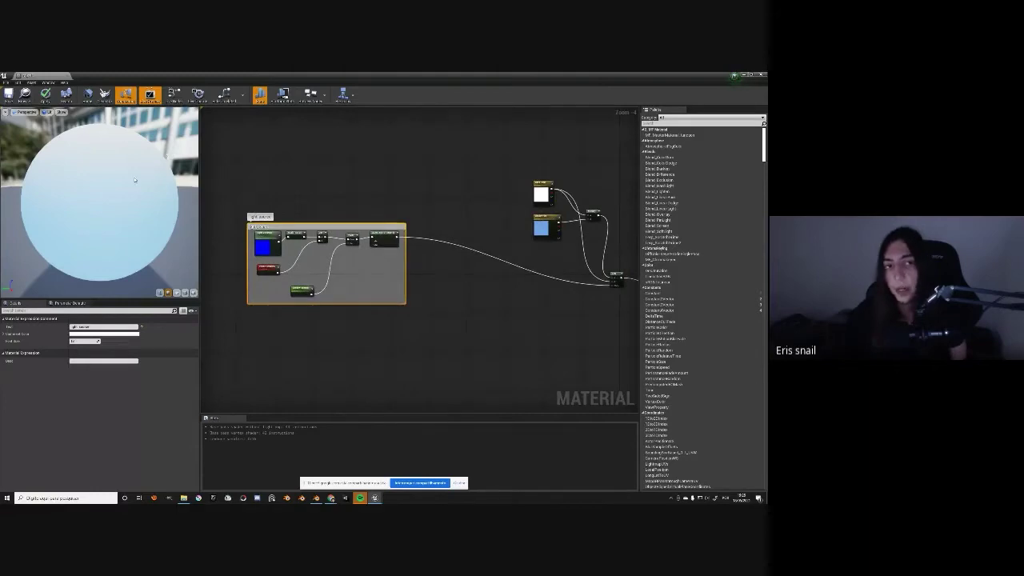
pyautogui.moveTo(136, 180); pyautogui.dragTo(126, 131)
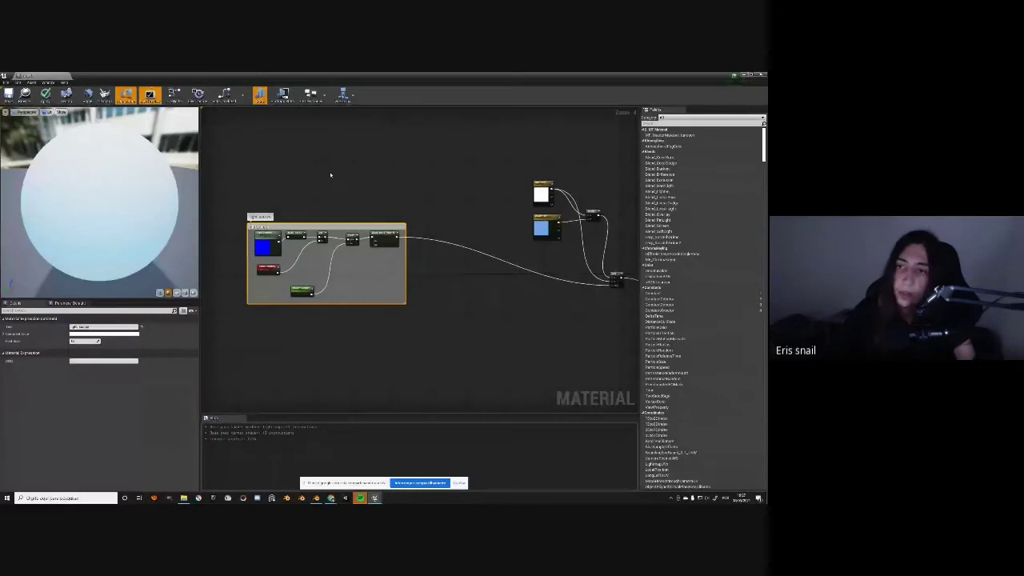
pyautogui.moveTo(331, 174); pyautogui.dragTo(329, 223, button='right')
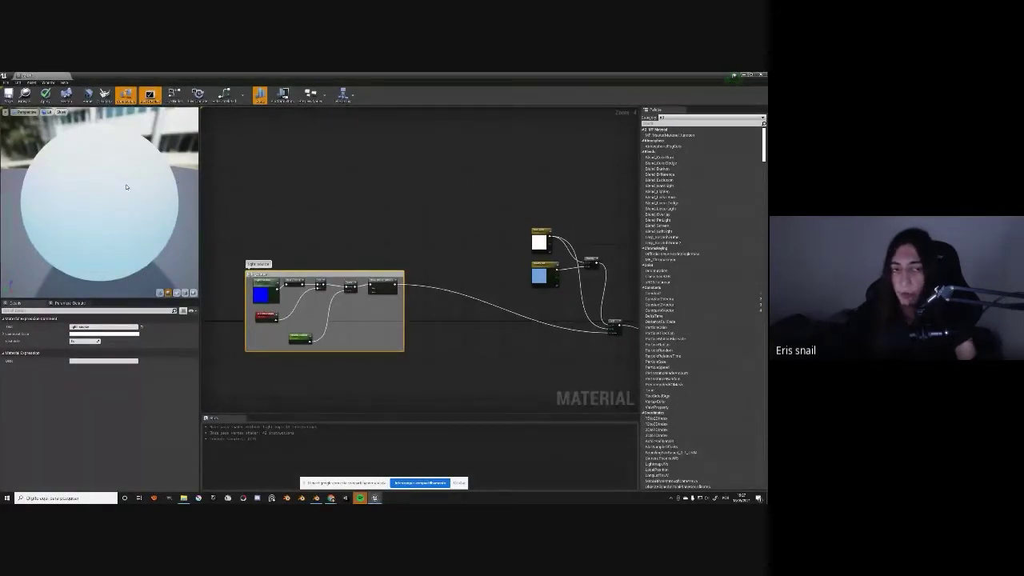
# Add a Fresnel node and preview it alone, orbiting to inspect the sphere's bright rim
pyautogui.rightClick(320, 206)
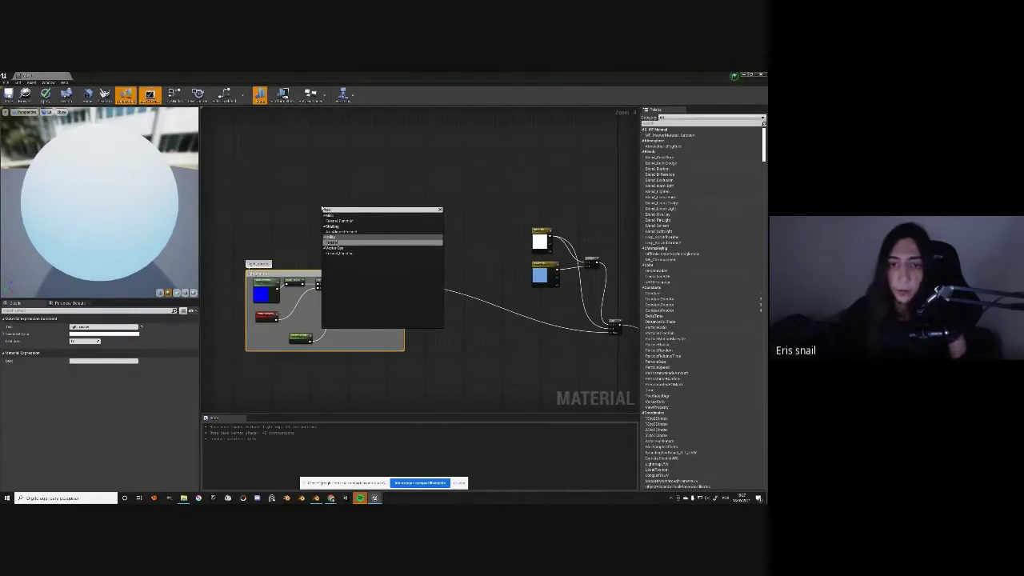
pyautogui.click(334, 238)
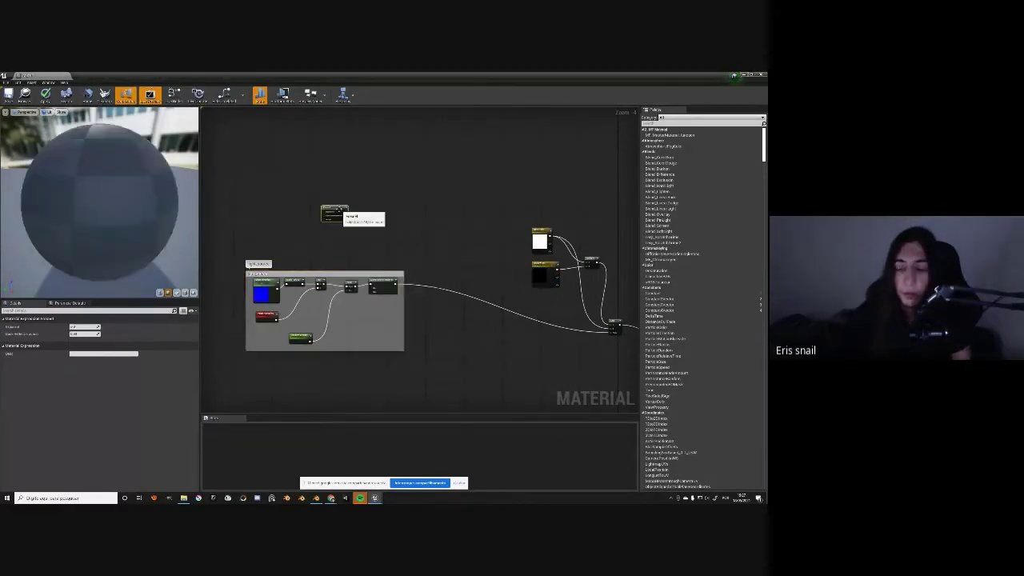
pyautogui.scroll(3, 336, 213)
pyautogui.rightClick(343, 206)
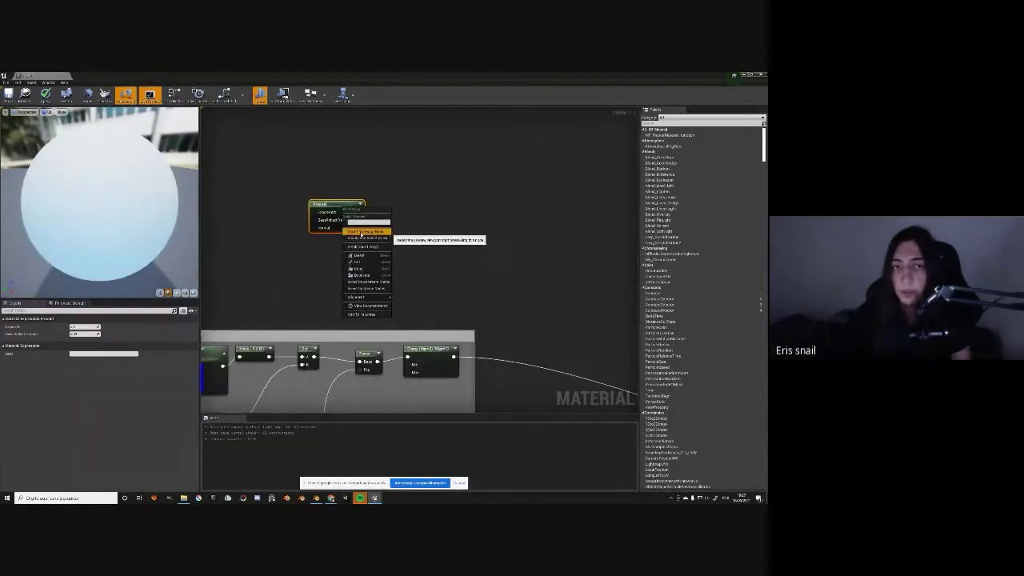
pyautogui.click(365, 231)
pyautogui.moveTo(77, 190); pyautogui.dragTo(126, 188)
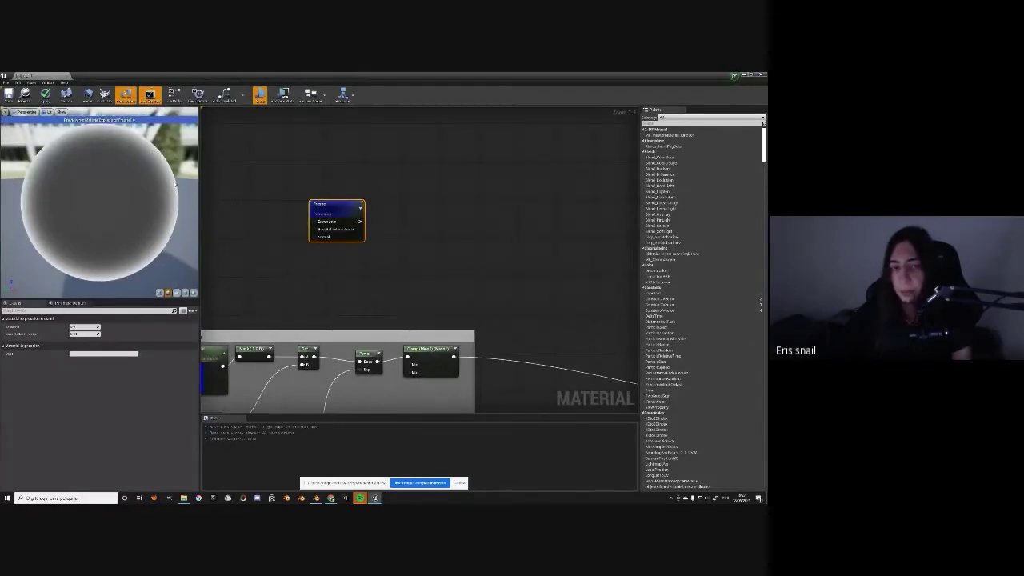
pyautogui.moveTo(175, 189); pyautogui.dragTo(160, 157)
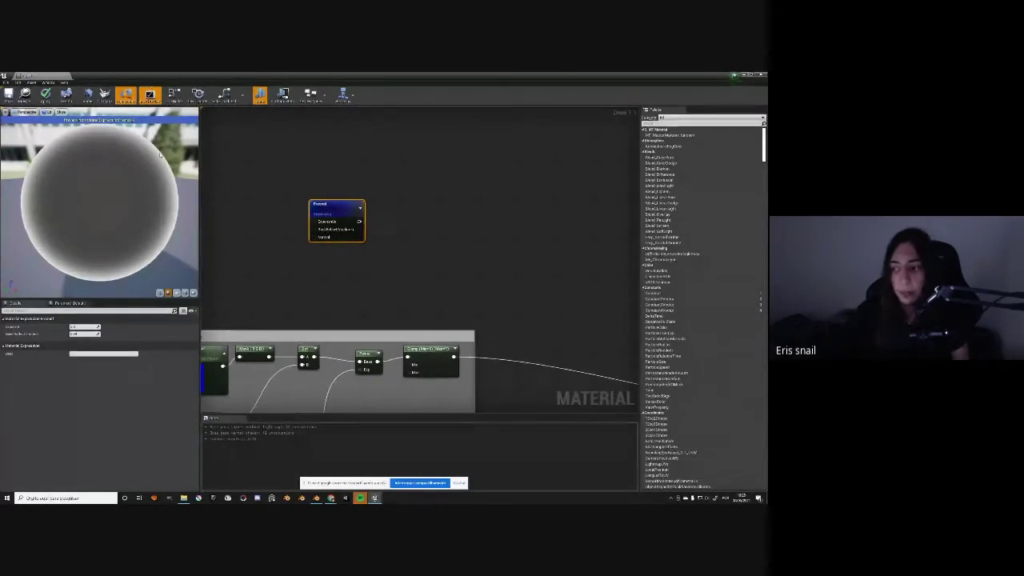
pyautogui.moveTo(324, 210); pyautogui.dragTo(321, 192)
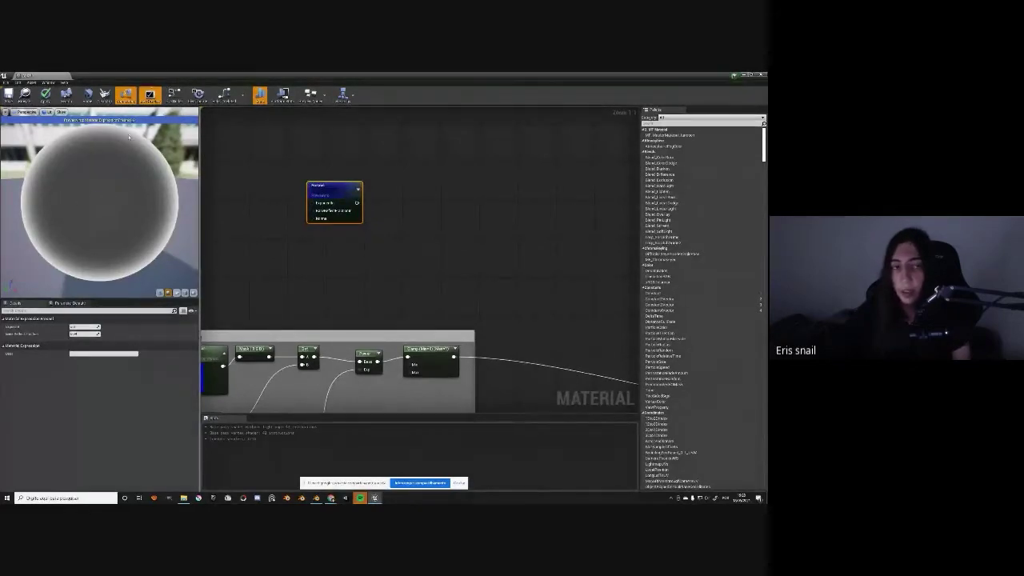
pyautogui.moveTo(330, 498)
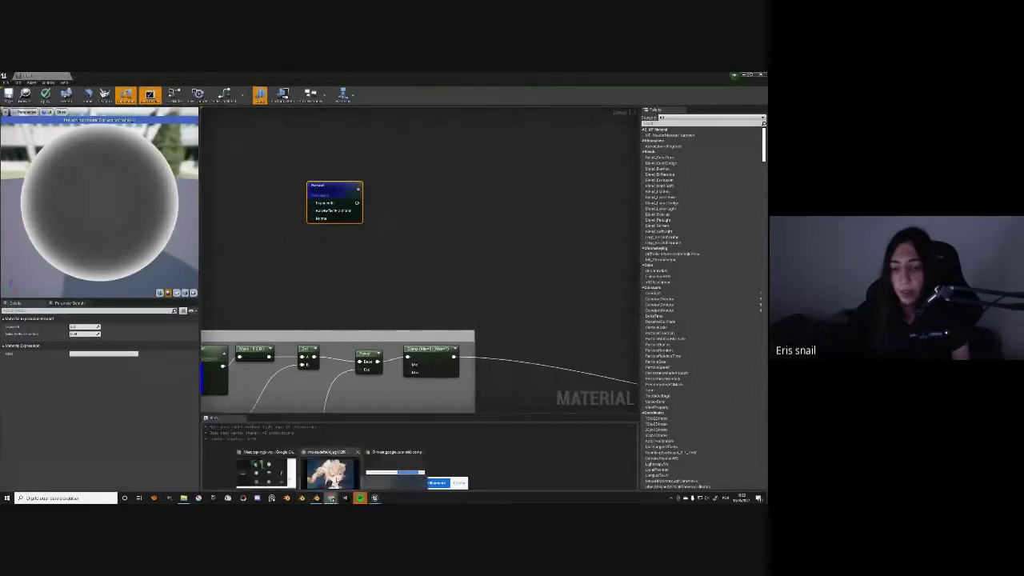
pyautogui.click(330, 468)
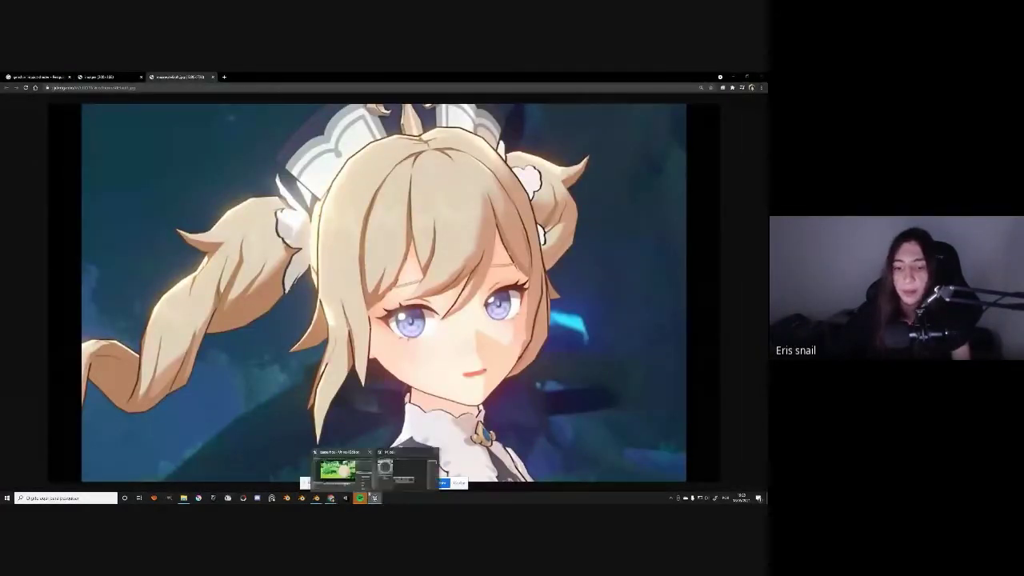
pyautogui.click(344, 467)
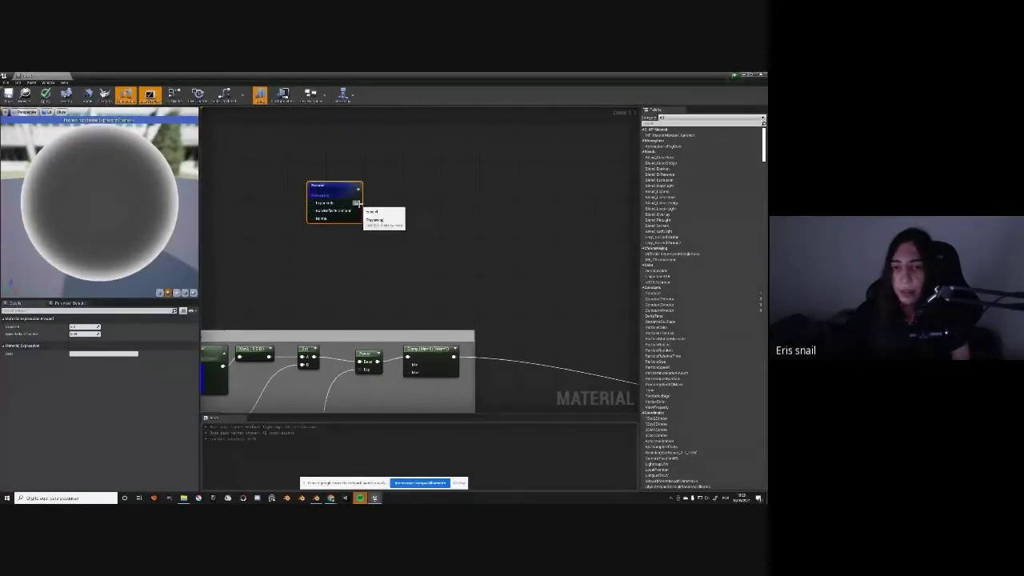
# Add a Subtract node fed by the Fresnel output and place it beside the Fresnel
pyautogui.moveTo(357, 202); pyautogui.dragTo(390, 244)
pyautogui.write('uv')
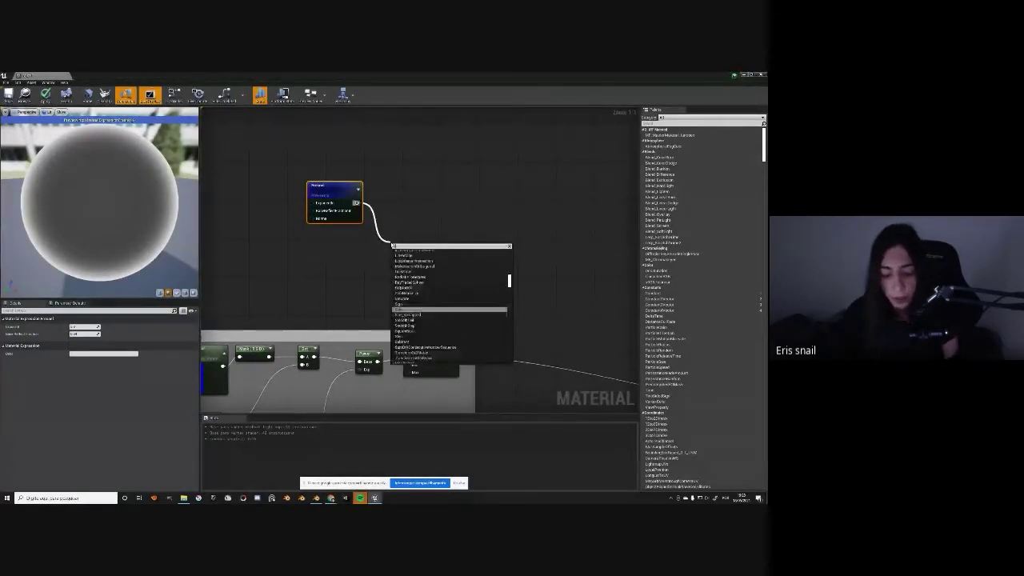
pyautogui.click(401, 278)
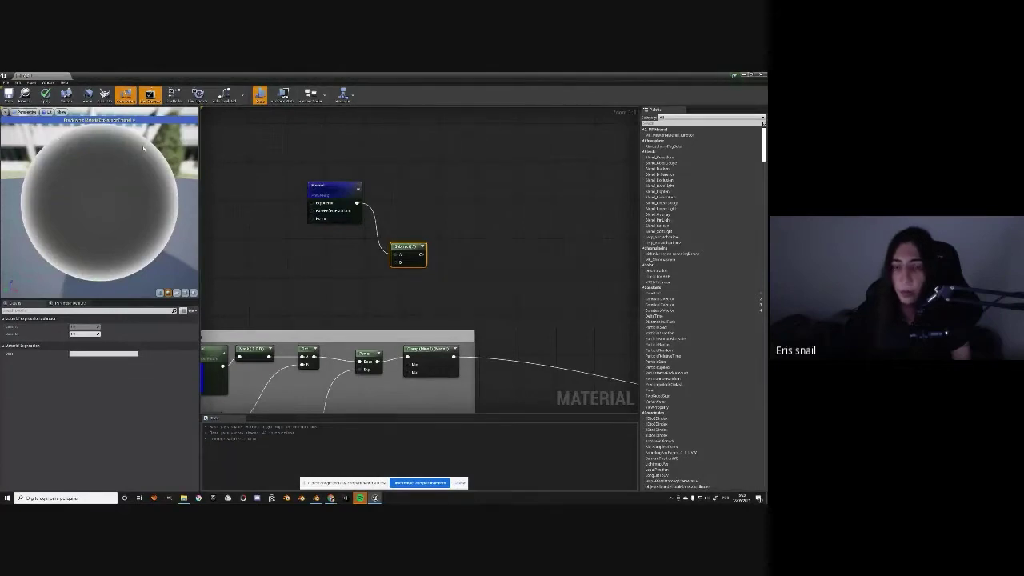
pyautogui.moveTo(404, 246); pyautogui.dragTo(398, 197)
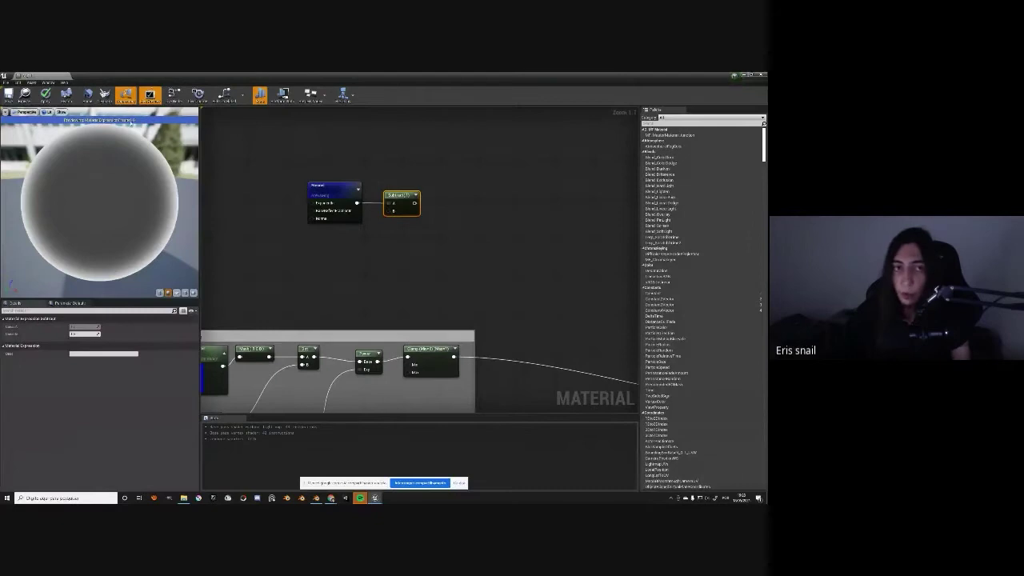
# Turn Subtract's B input into a scalar parameter named 'Rad'
pyautogui.rightClick(389, 214)
pyautogui.click(412, 221)
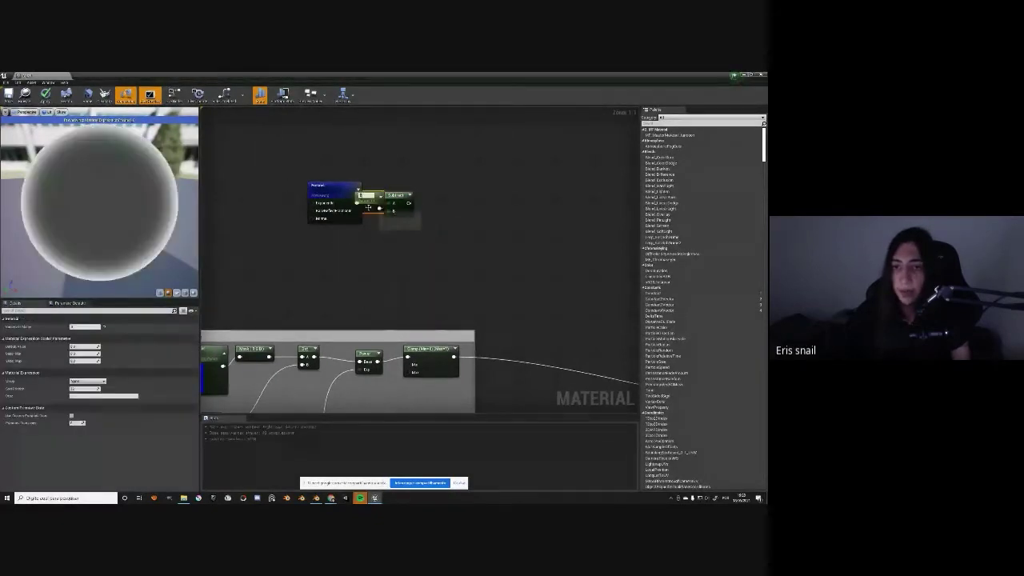
pyautogui.moveTo(396, 216); pyautogui.dragTo(336, 243)
pyautogui.click(84, 327)
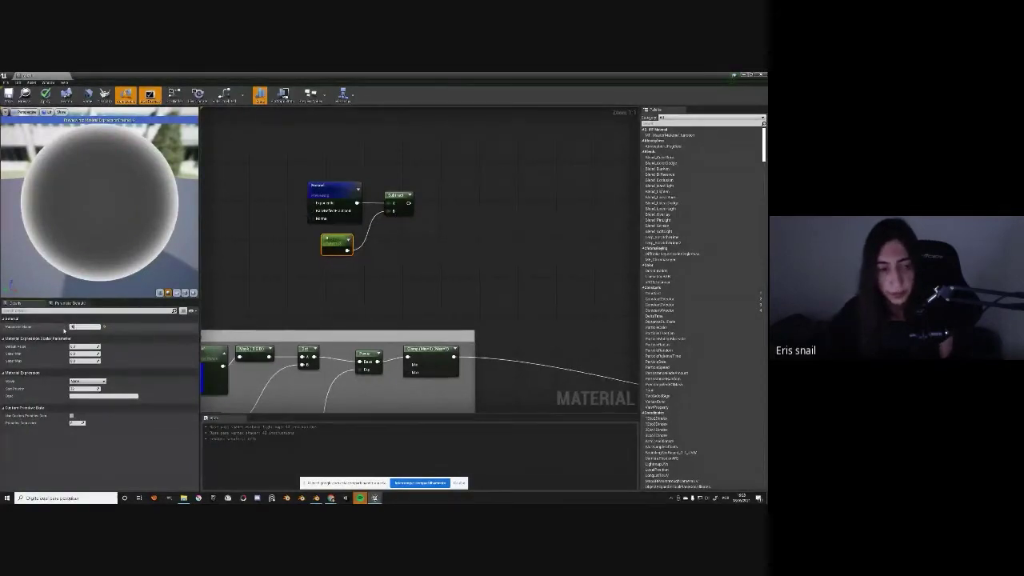
pyautogui.write('Rad')
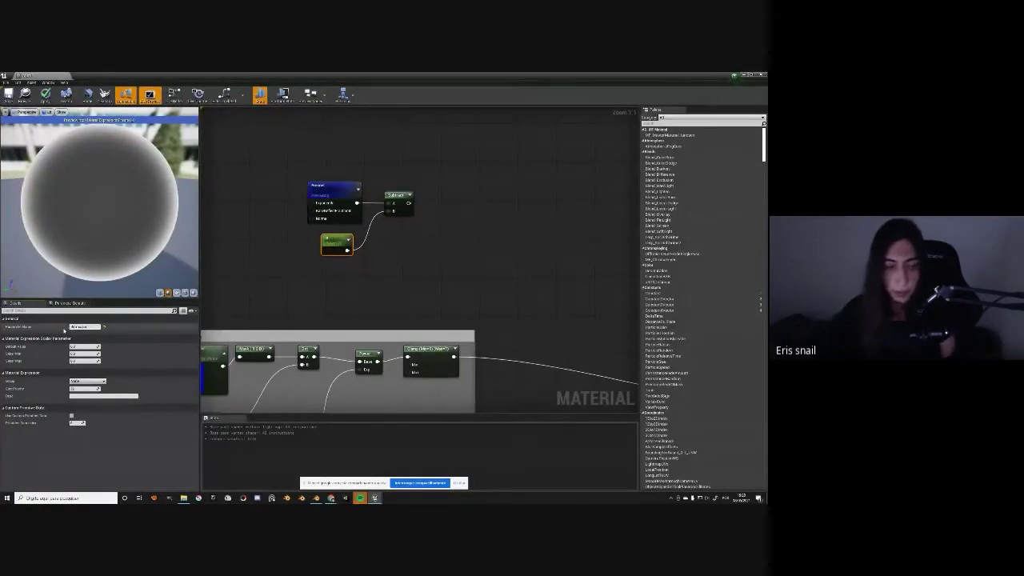
pyautogui.press('Return')
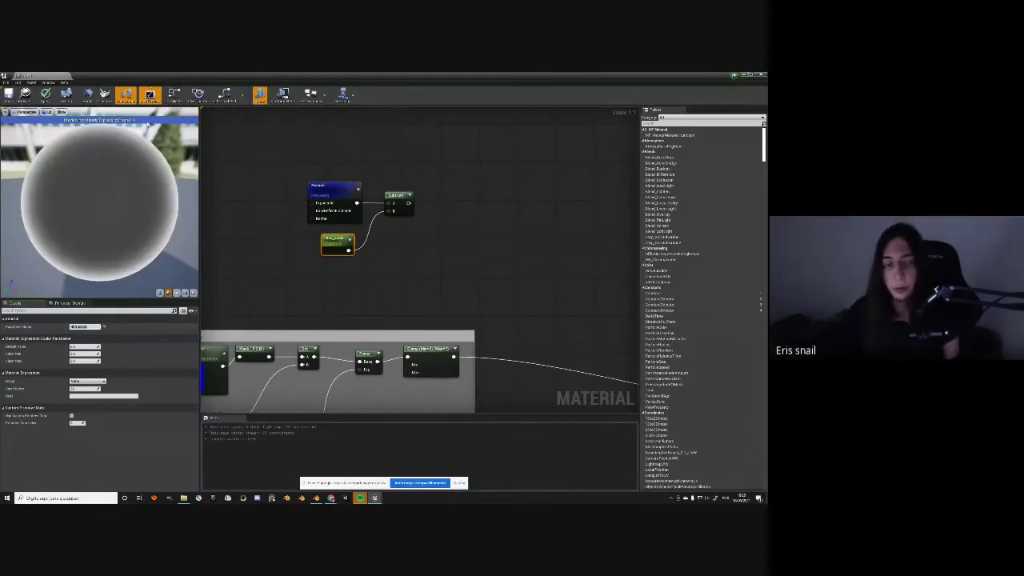
# Preview the Subtract result and change Rad's default value so the sphere shows a thin white rim
pyautogui.click(400, 196)
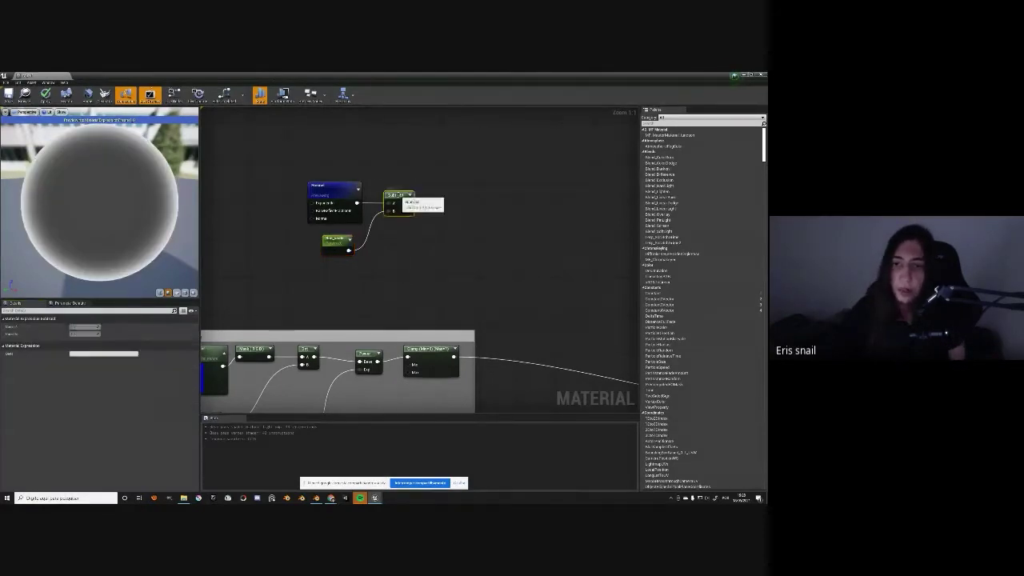
pyautogui.rightClick(403, 200)
pyautogui.click(424, 218)
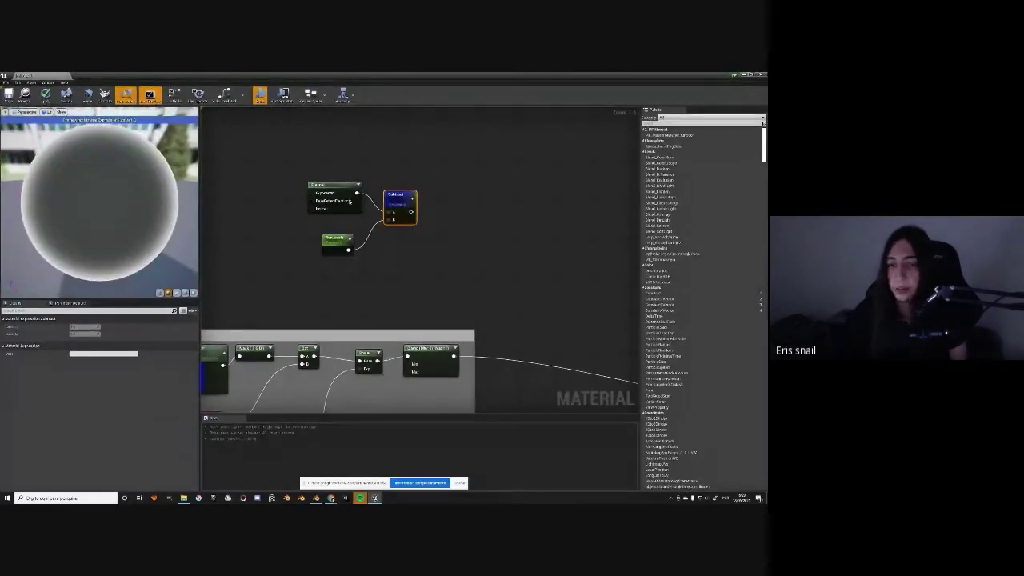
pyautogui.click(336, 239)
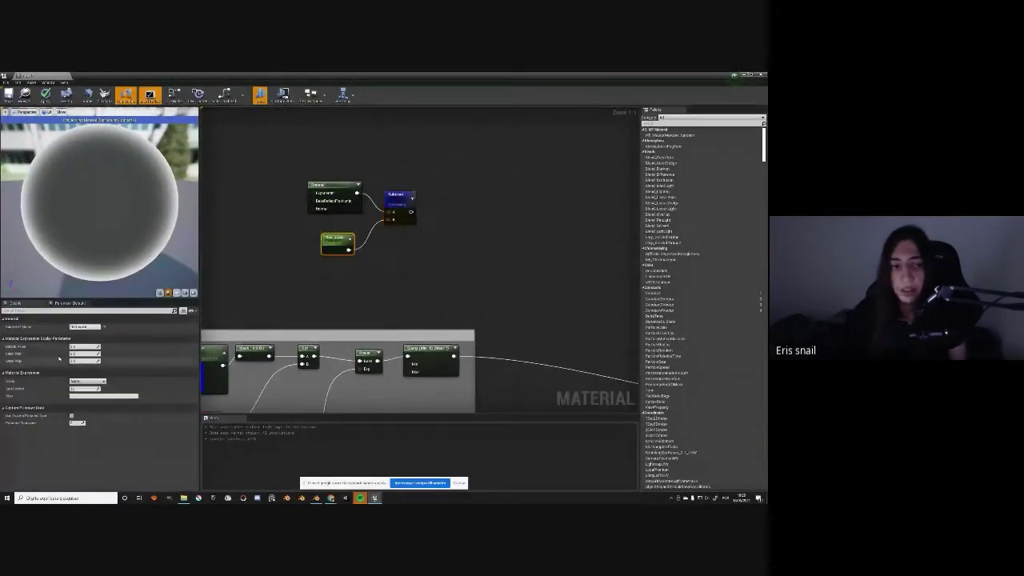
pyautogui.click(85, 347)
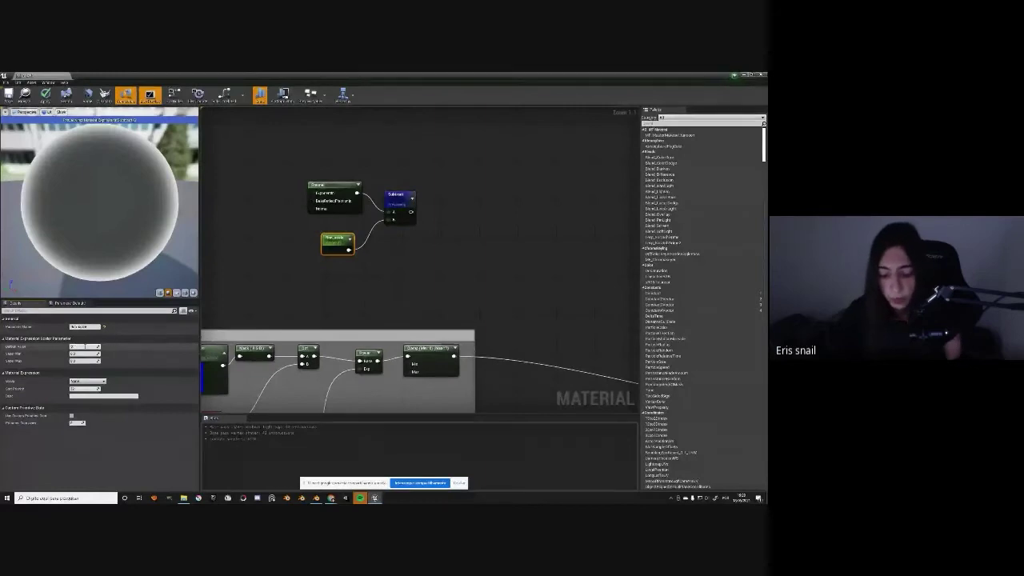
pyautogui.press('Return')
pyautogui.moveTo(83, 158)
pyautogui.mouseDown()
pyautogui.moveTo(150, 194)
pyautogui.moveTo(88, 161)
pyautogui.mouseUp()
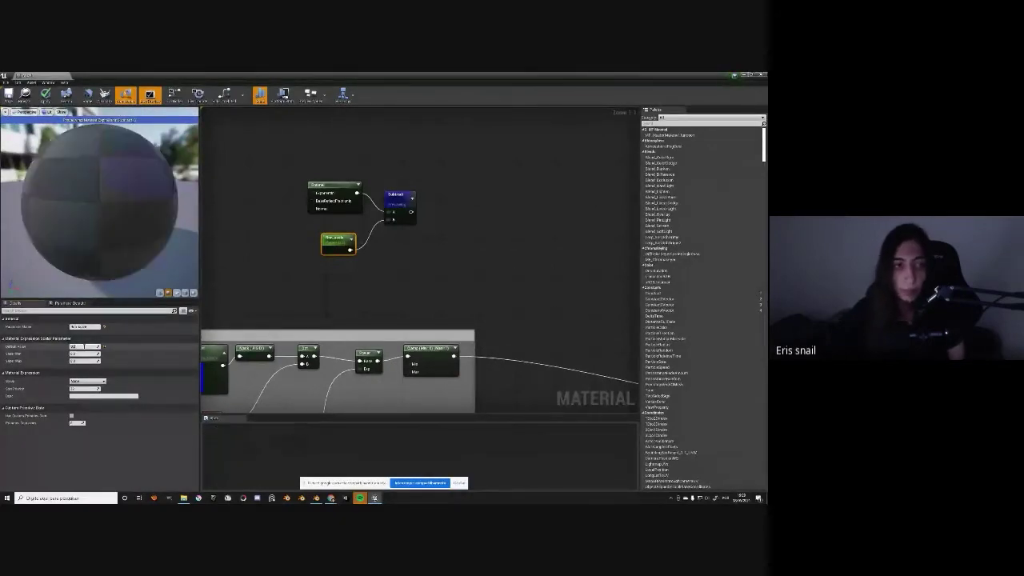
pyautogui.moveTo(137, 222)
pyautogui.mouseDown()
pyautogui.moveTo(46, 231)
pyautogui.moveTo(111, 227)
pyautogui.moveTo(98, 240)
pyautogui.mouseUp()
pyautogui.moveTo(346, 239); pyautogui.dragTo(332, 226)
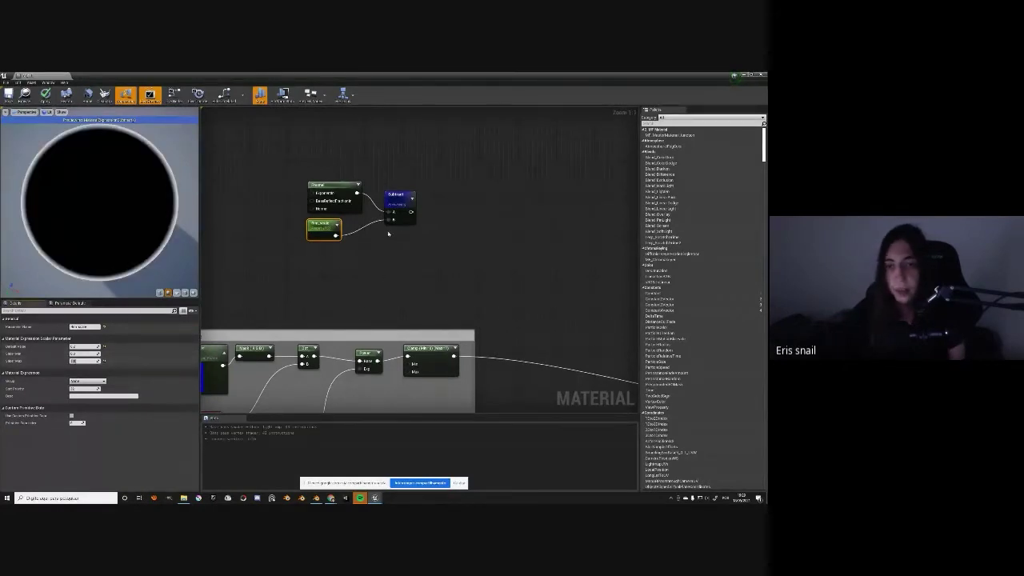
pyautogui.scroll(-2, 357, 288)
pyautogui.moveTo(357, 288)
pyautogui.mouseDown(button='right')
pyautogui.moveTo(372, 187)
pyautogui.moveTo(313, 337)
pyautogui.mouseUp(button='right')
pyautogui.scroll(2, 373, 186)
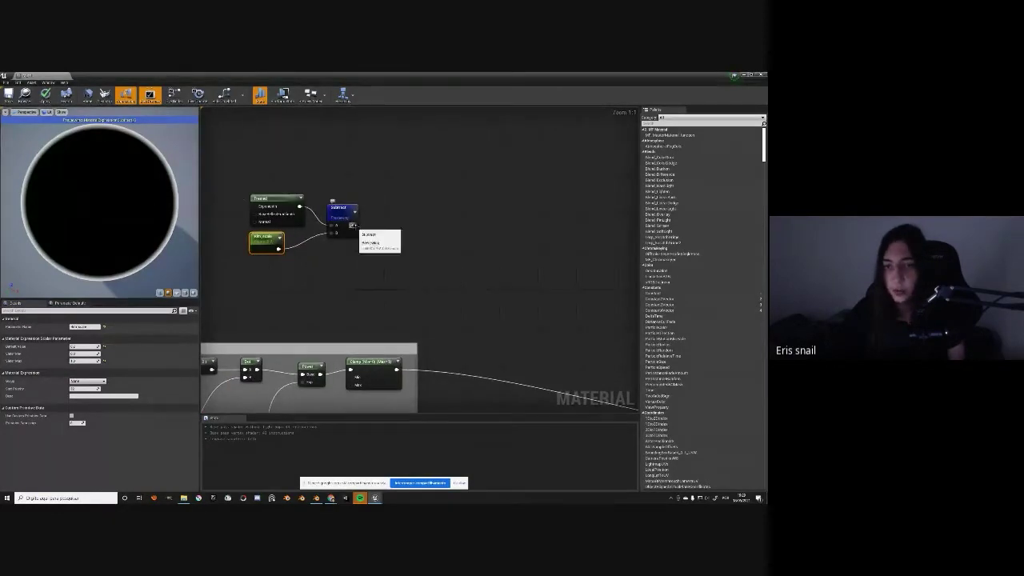
# Add a CheapContrast node wired from the Subtract output
pyautogui.moveTo(353, 225); pyautogui.dragTo(384, 254)
pyautogui.write('clamp')
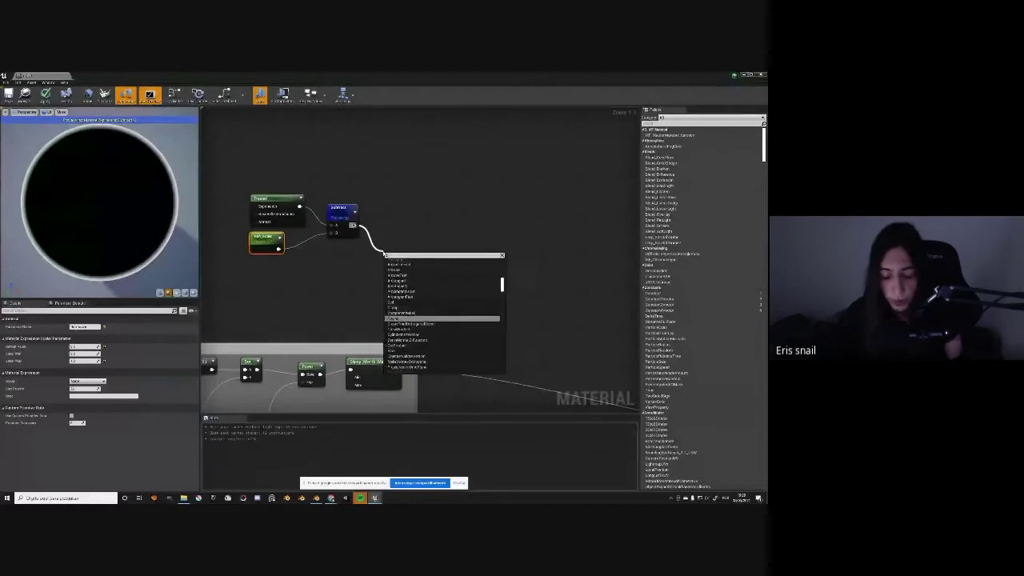
pyautogui.press('Return')
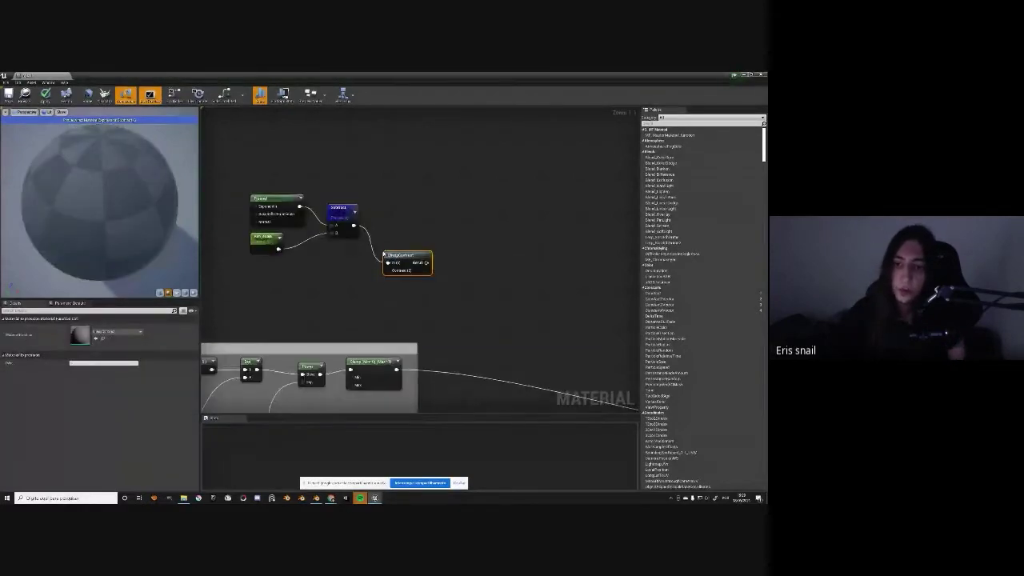
pyautogui.moveTo(392, 220)
pyautogui.mouseDown(button='right')
pyautogui.moveTo(392, 164)
pyautogui.moveTo(393, 235)
pyautogui.mouseUp(button='right')
pyautogui.moveTo(393, 234); pyautogui.dragTo(402, 234)
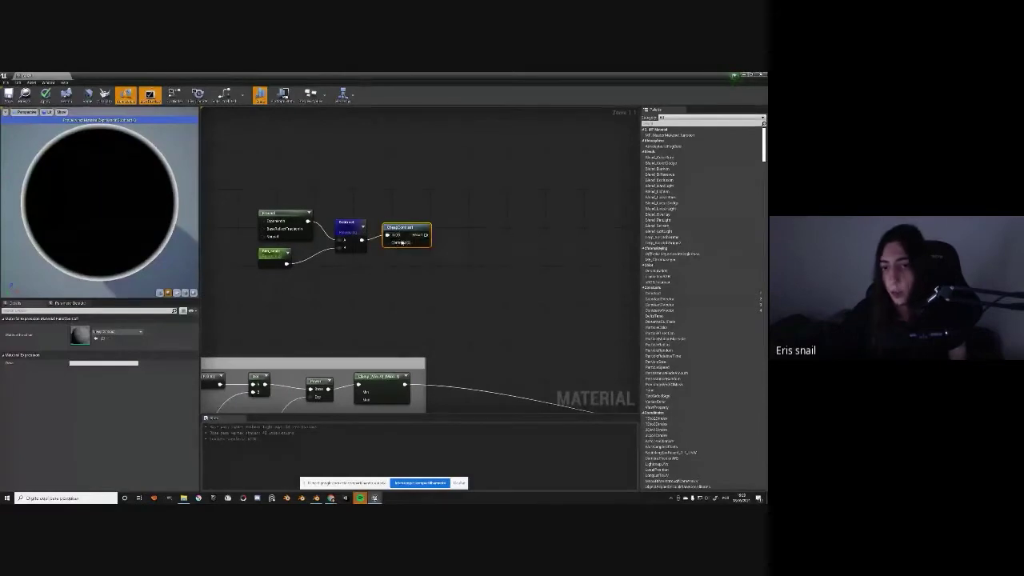
# Promote CheapContrast's Contrast input to a scalar parameter and preview the CheapContrast node
pyautogui.rightClick(387, 242)
pyautogui.click(408, 254)
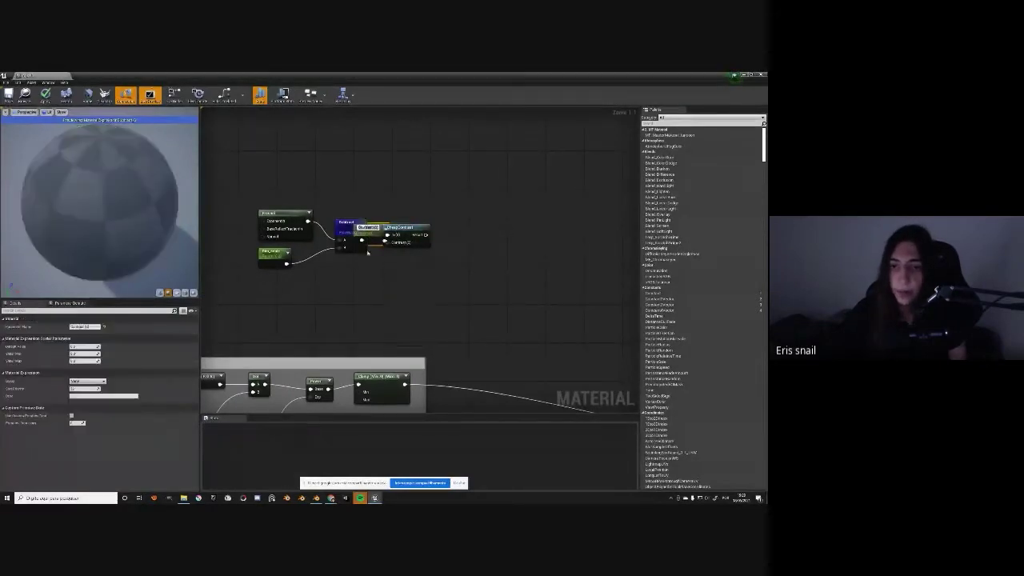
pyautogui.moveTo(347, 276); pyautogui.dragTo(343, 291)
pyautogui.rightClick(412, 232)
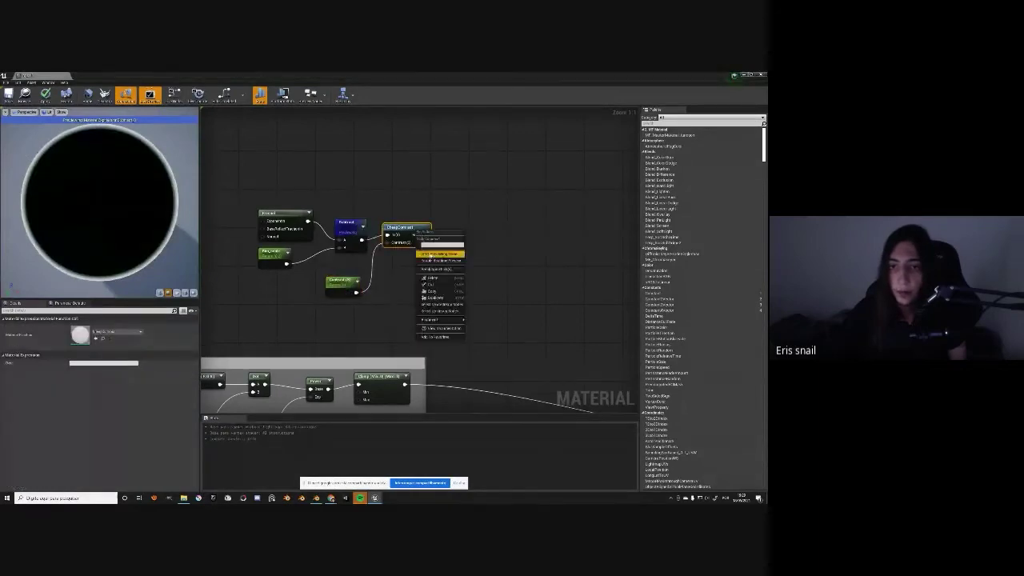
pyautogui.click(436, 251)
# Inspect the new contrast parameter's settings and check the sharpened rim on the preview sphere
pyautogui.click(343, 284)
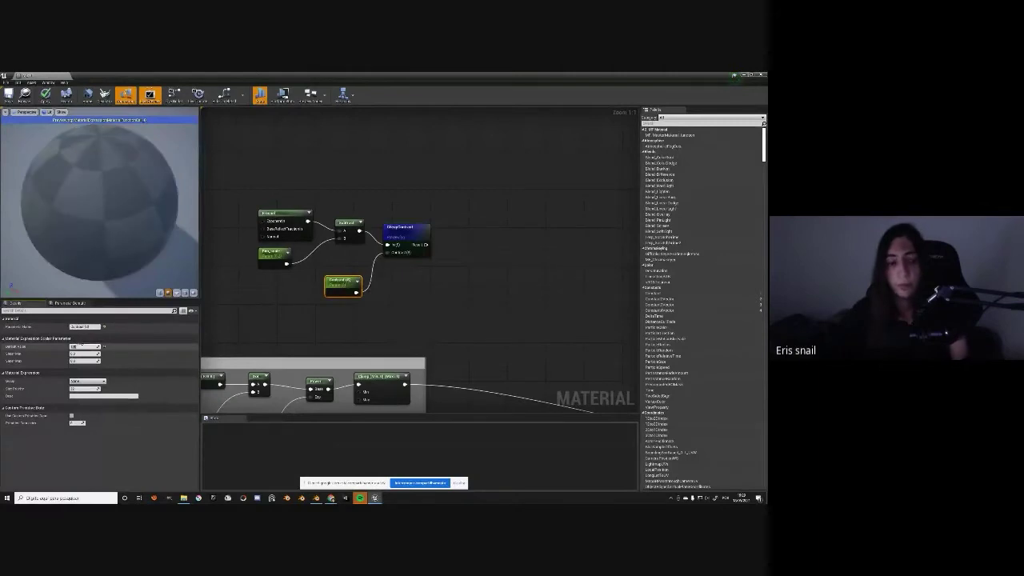
pyautogui.moveTo(96, 176); pyautogui.dragTo(152, 160)
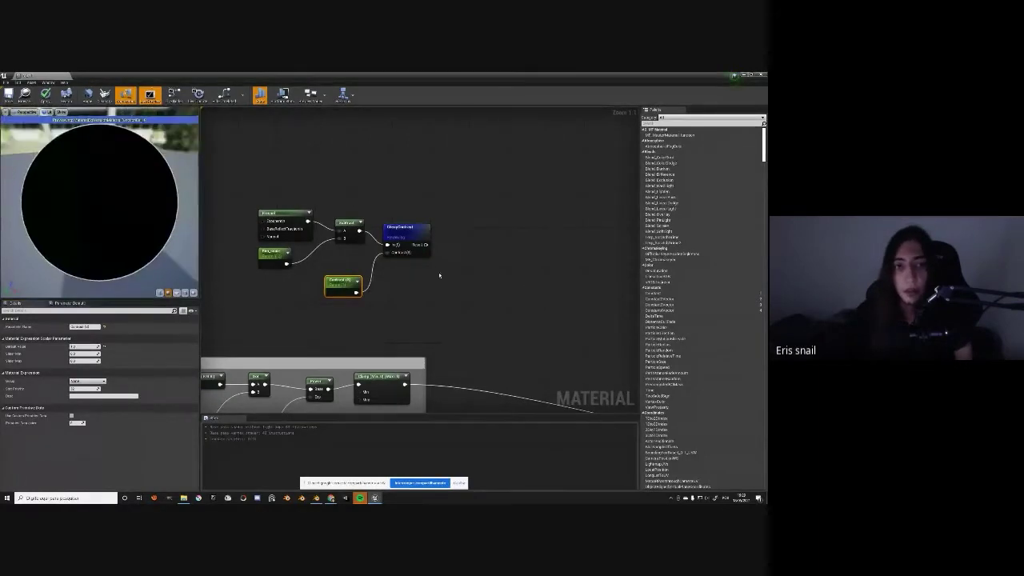
pyautogui.moveTo(411, 233); pyautogui.dragTo(415, 222)
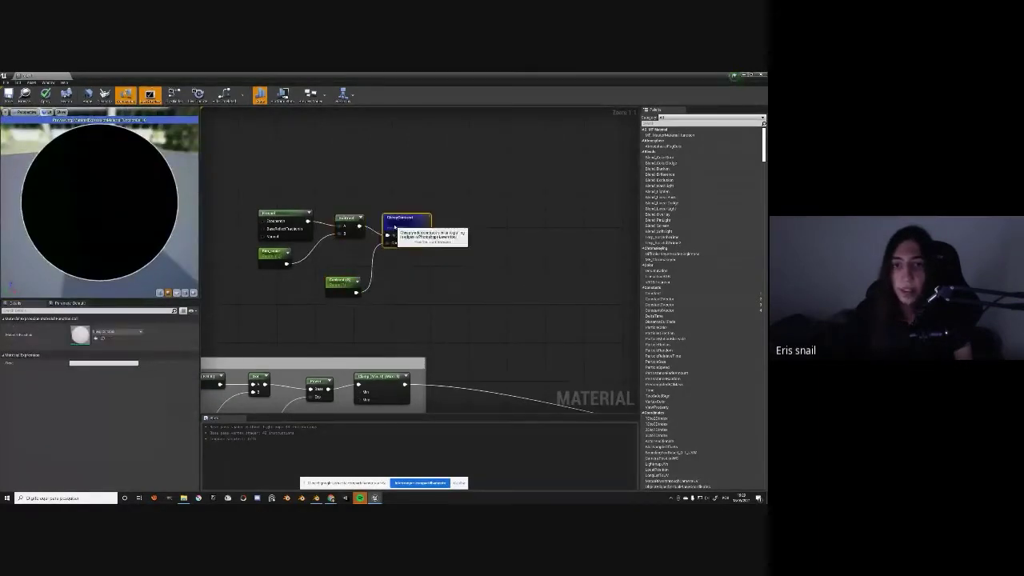
pyautogui.click(267, 263)
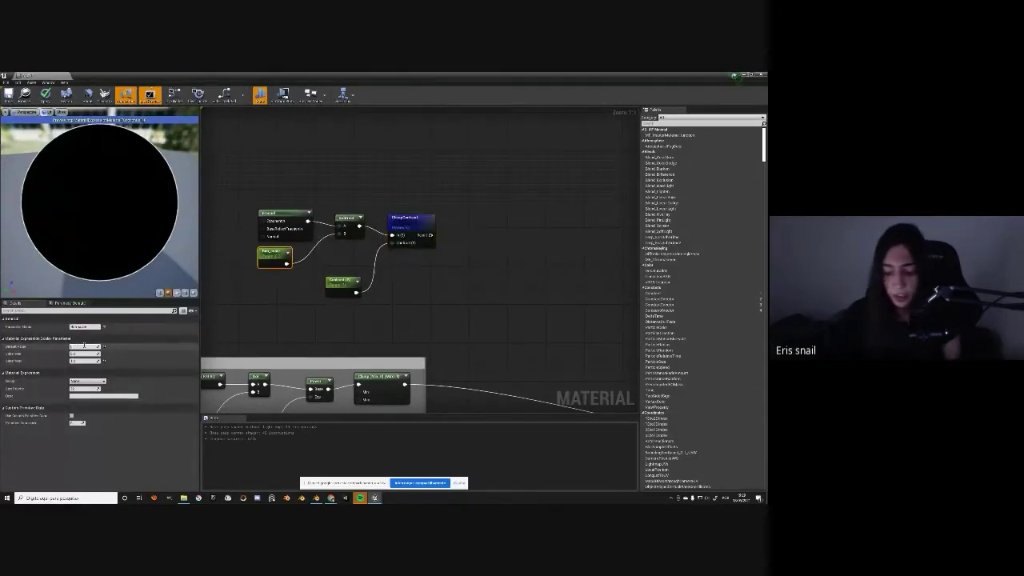
pyautogui.moveTo(78, 227); pyautogui.dragTo(124, 203)
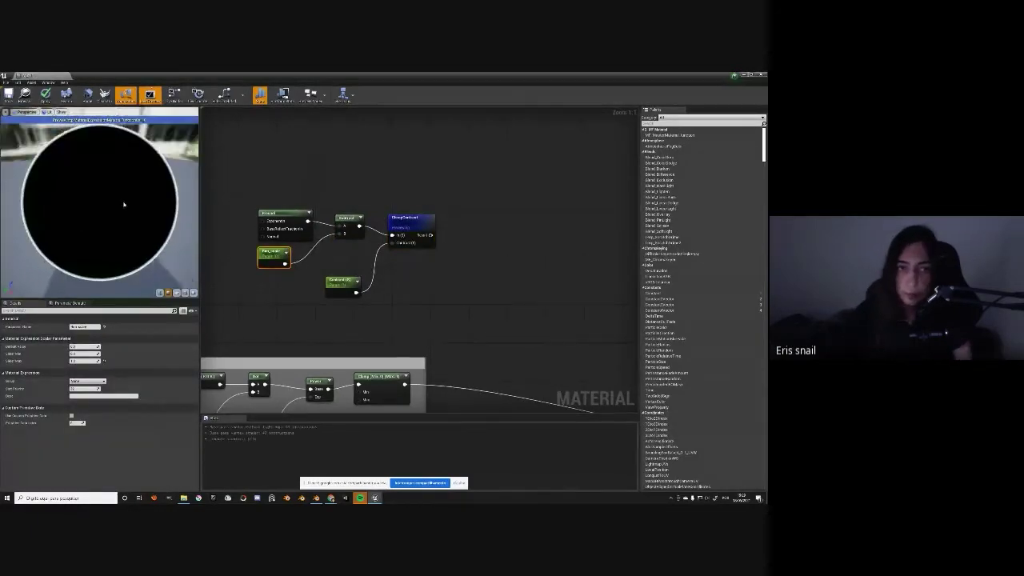
pyautogui.scroll(-2, 338, 256)
# Preview the Lerp node's output on the sphere
pyautogui.moveTo(338, 256); pyautogui.dragTo(242, 196, button='right')
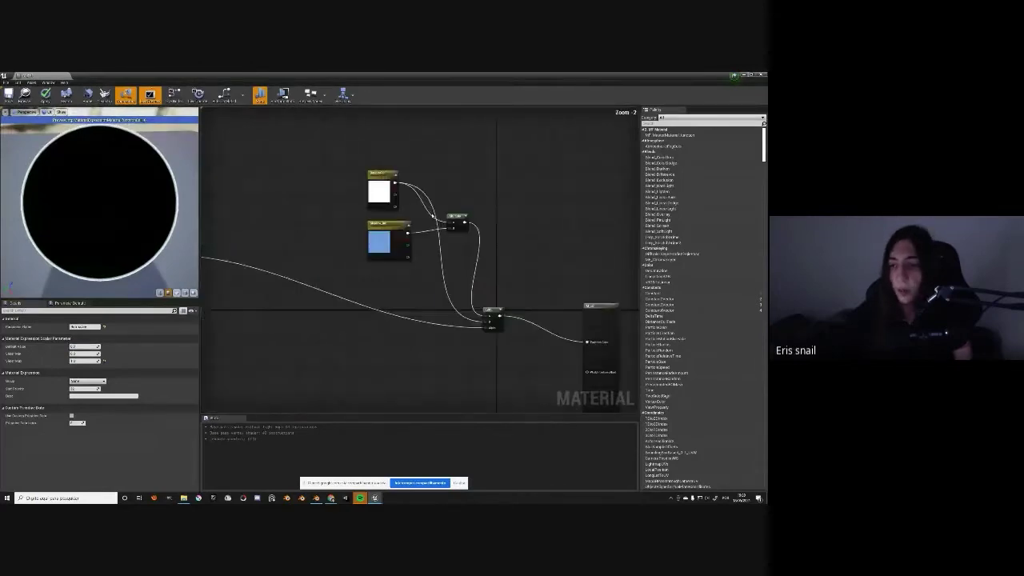
pyautogui.rightClick(491, 316)
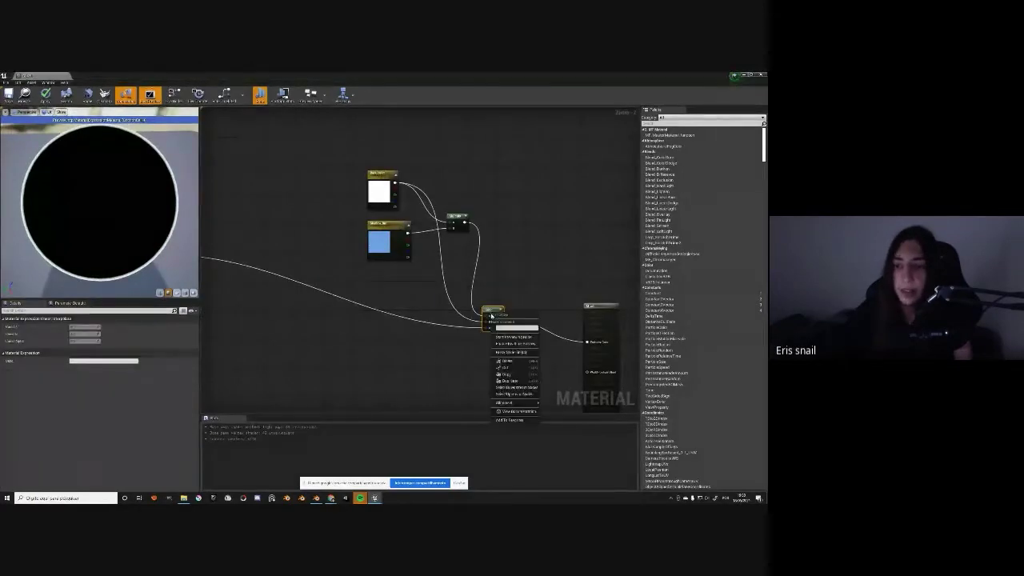
pyautogui.click(516, 328)
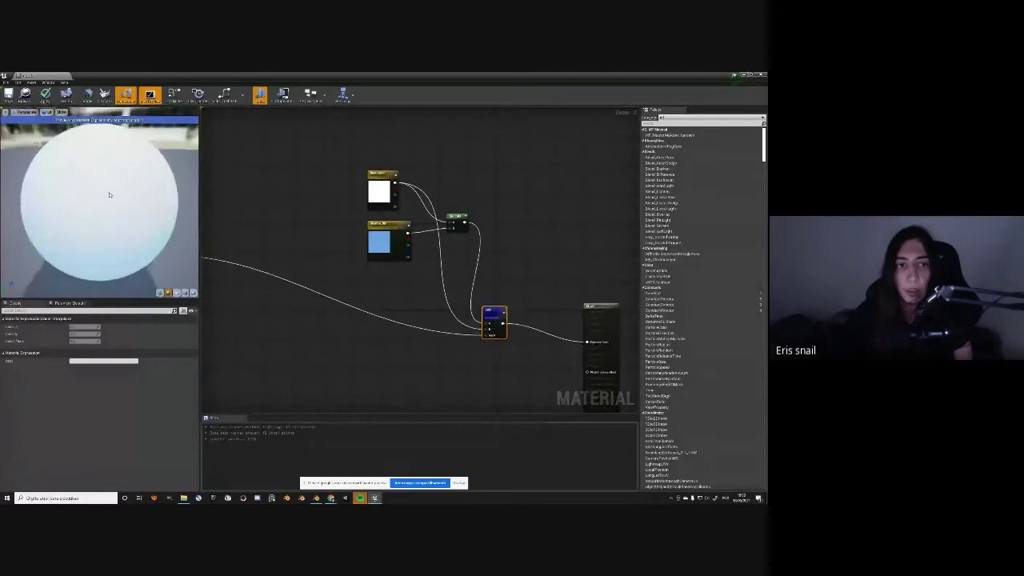
pyautogui.moveTo(83, 175); pyautogui.dragTo(135, 161)
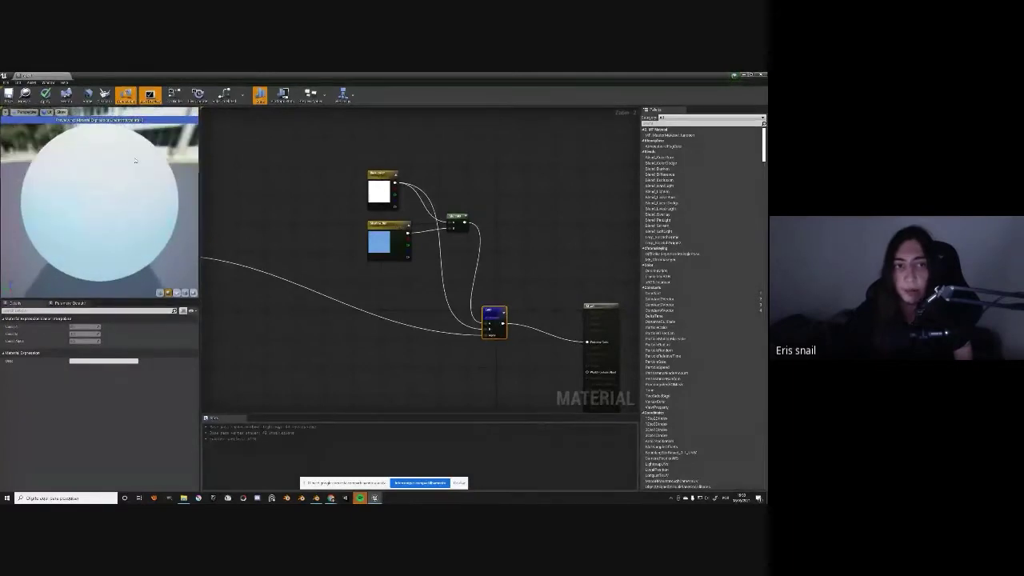
# Change the white Vector Parameter's default colour to peach, then bring up the anime reference in Chrome
pyautogui.click(378, 185)
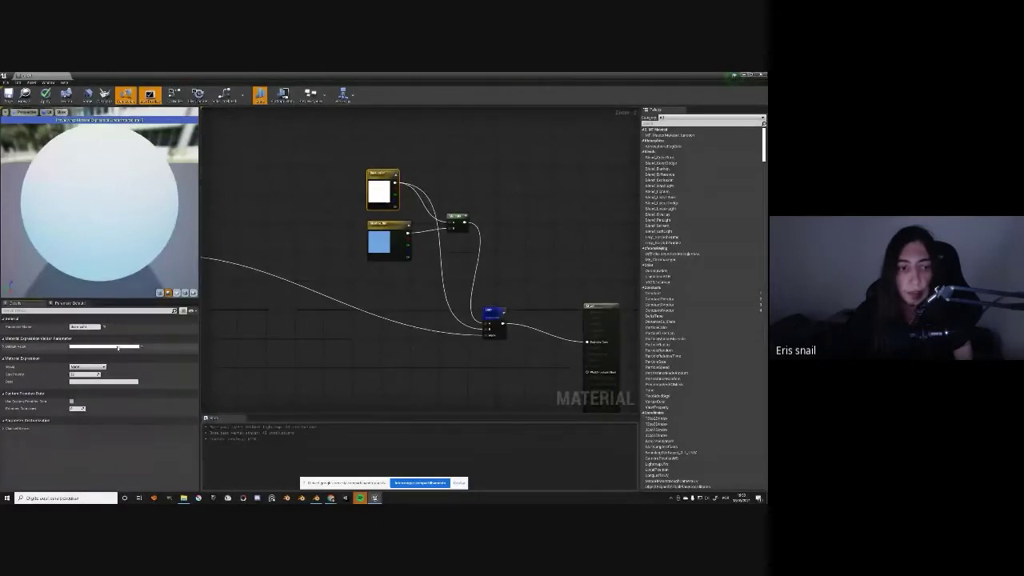
pyautogui.click(117, 348)
pyautogui.moveTo(194, 357); pyautogui.dragTo(193, 389)
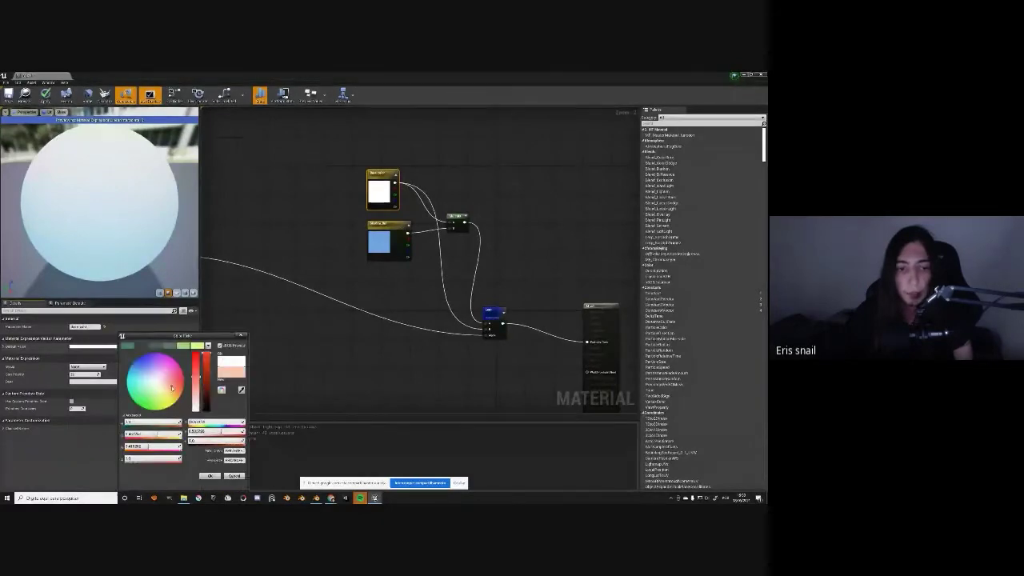
pyautogui.click(209, 475)
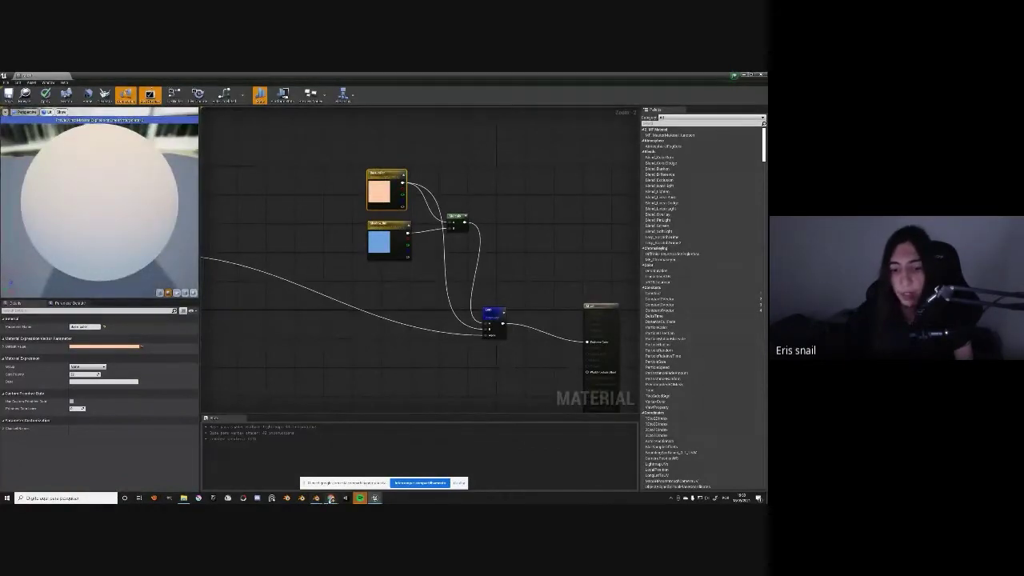
pyautogui.moveTo(330, 498)
pyautogui.click(324, 468)
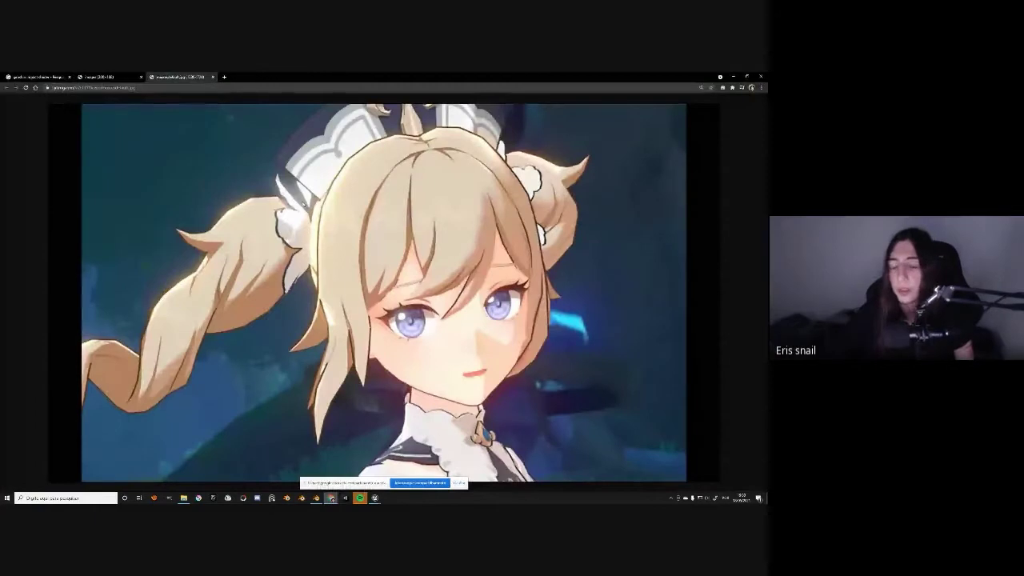
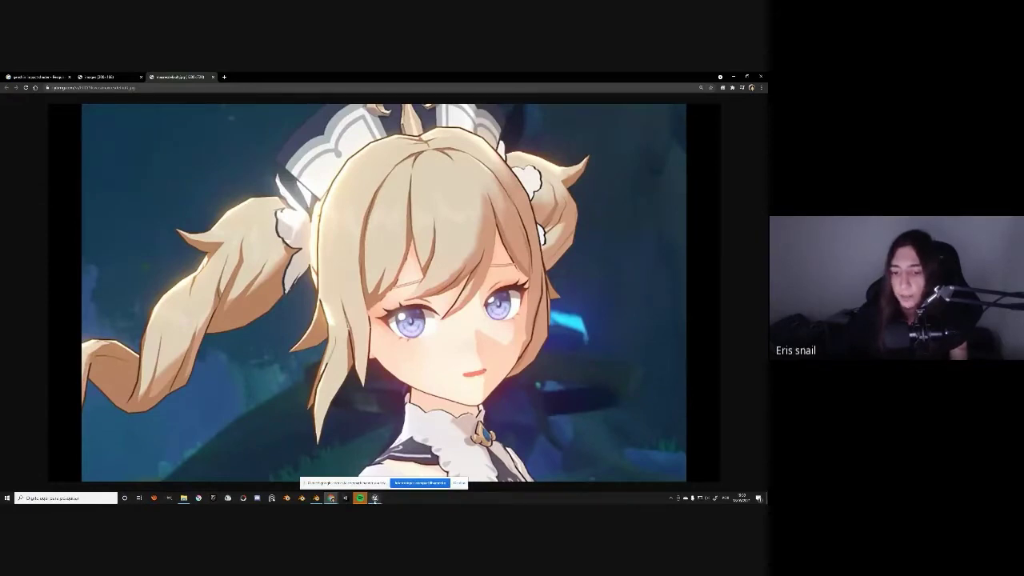
# Pull a wire from the Lerp output and place an Add node after it
pyautogui.moveTo(375, 498)
pyautogui.click(340, 469)
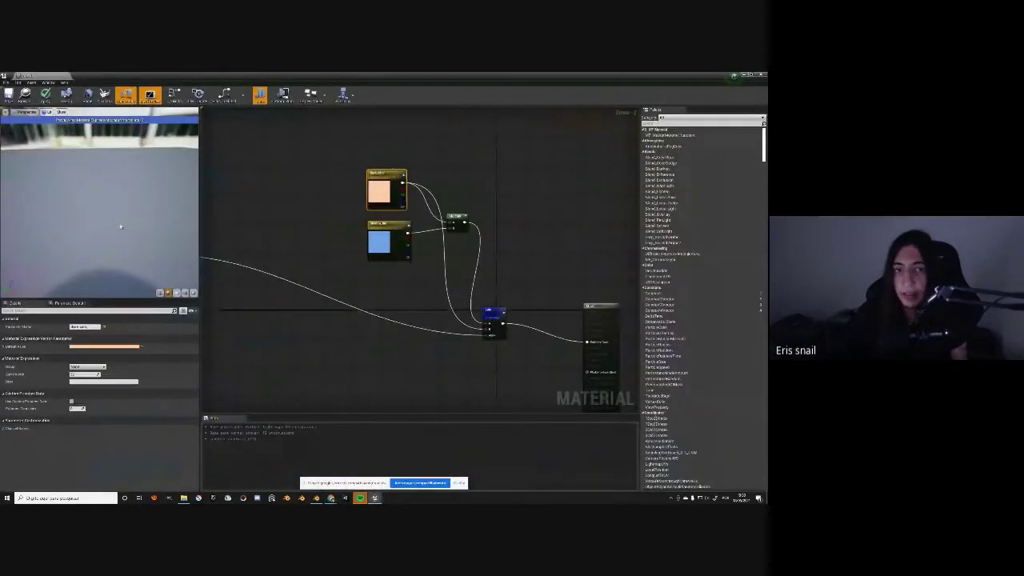
pyautogui.moveTo(121, 226); pyautogui.dragTo(112, 208)
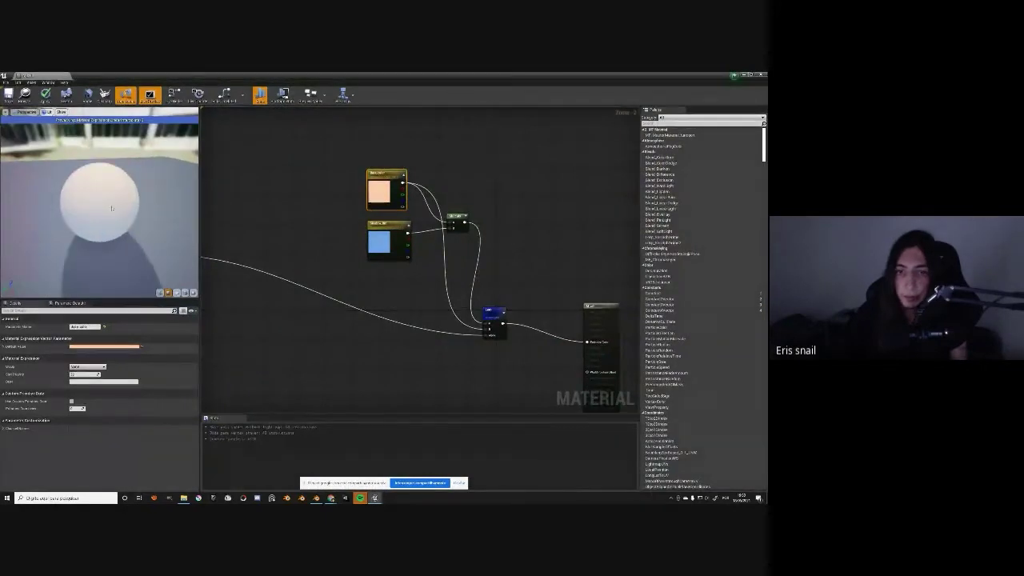
pyautogui.moveTo(275, 238); pyautogui.dragTo(363, 220, button='right')
pyautogui.moveTo(531, 301); pyautogui.dragTo(328, 272, button='right')
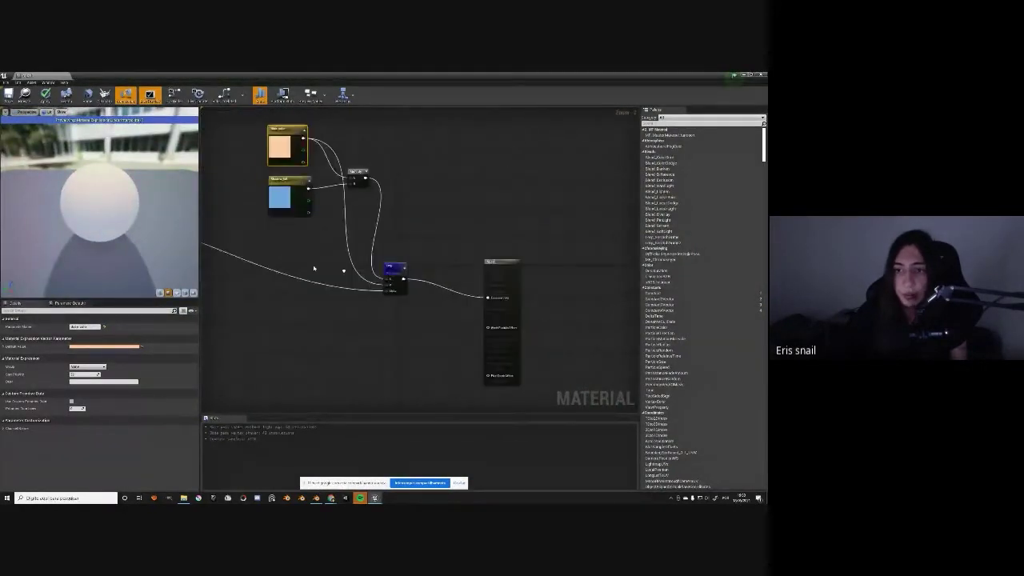
pyautogui.click(390, 260)
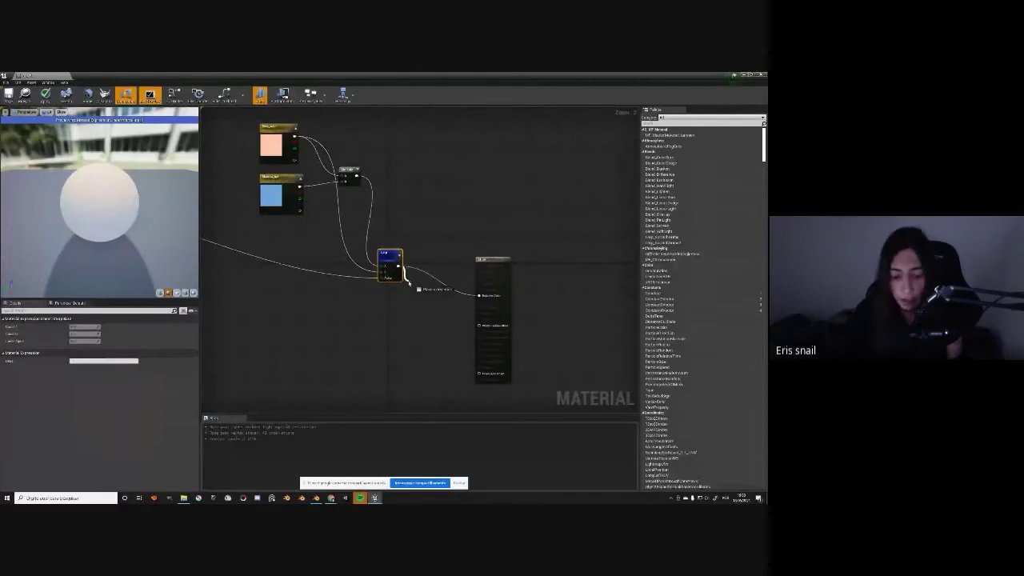
pyautogui.moveTo(399, 267); pyautogui.dragTo(412, 284)
pyautogui.write('add')
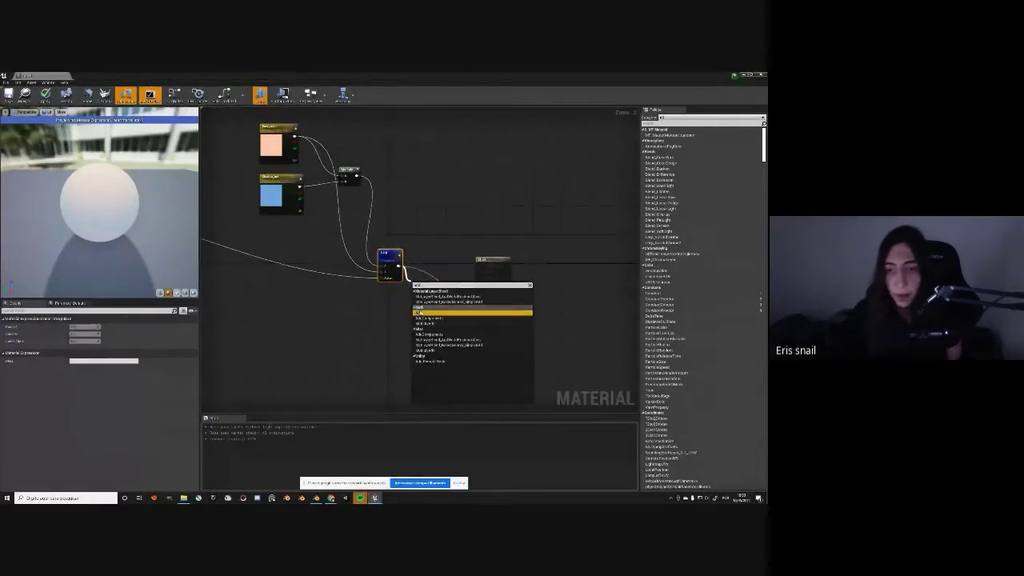
pyautogui.click(432, 312)
# Feed the top-left node's output into the new Add node
pyautogui.moveTo(256, 261); pyautogui.dragTo(384, 279, button='right')
pyautogui.scroll(-2, 288, 199)
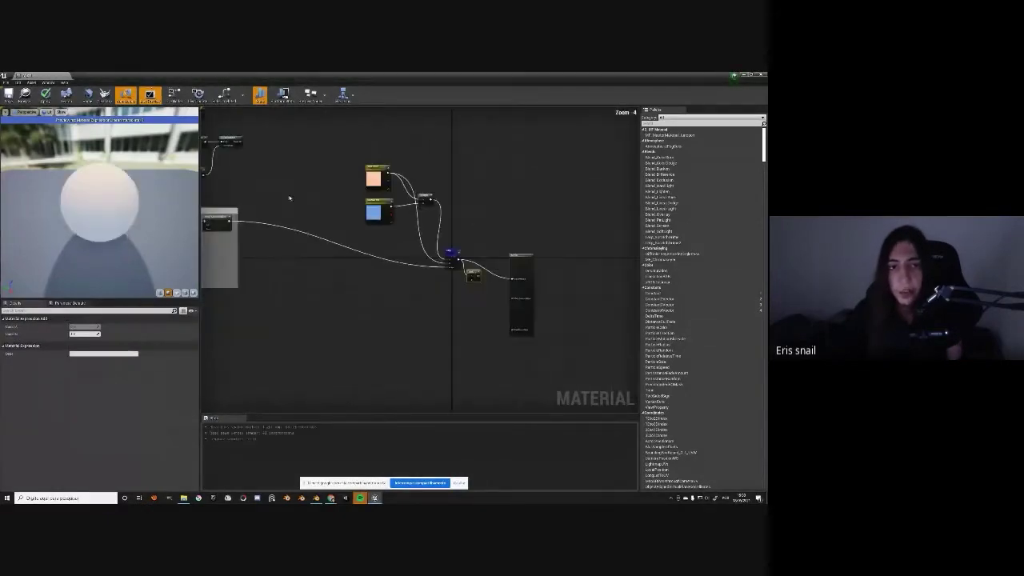
pyautogui.moveTo(237, 141)
pyautogui.mouseDown()
pyautogui.moveTo(472, 280)
pyautogui.moveTo(545, 293)
pyautogui.mouseUp()
pyautogui.scroll(2, 471, 281)
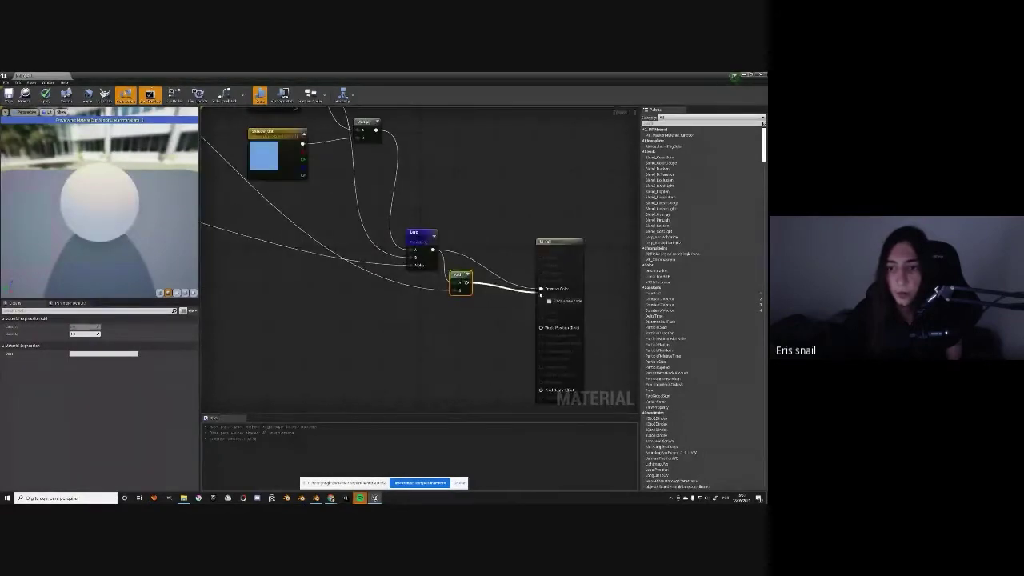
# Preview the Lerp result on the sphere, then apply the material and return to the level
pyautogui.click(424, 234)
pyautogui.rightClick(429, 238)
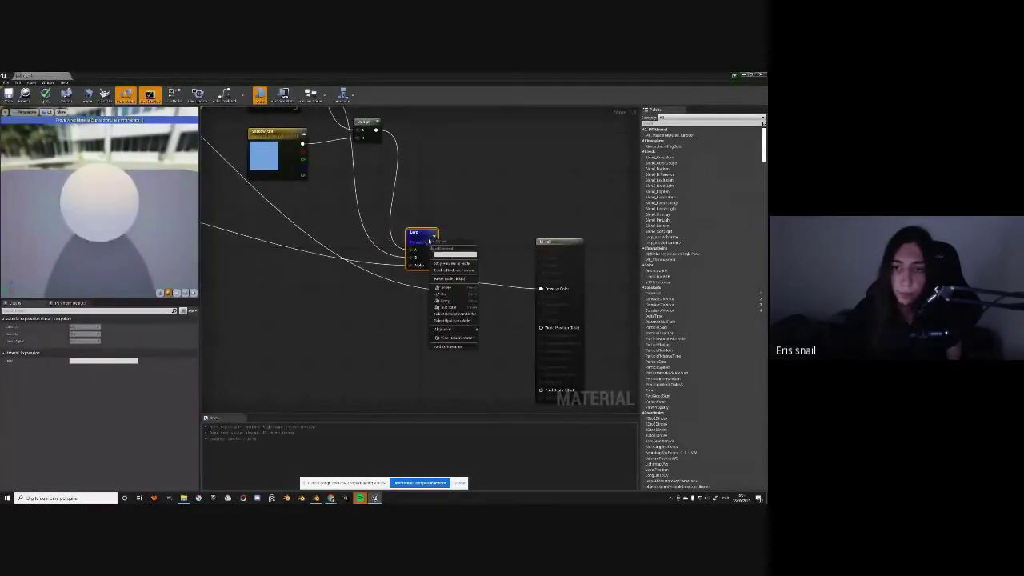
pyautogui.click(455, 264)
pyautogui.moveTo(54, 170)
pyautogui.mouseDown()
pyautogui.moveTo(104, 182)
pyautogui.moveTo(32, 136)
pyautogui.mouseUp()
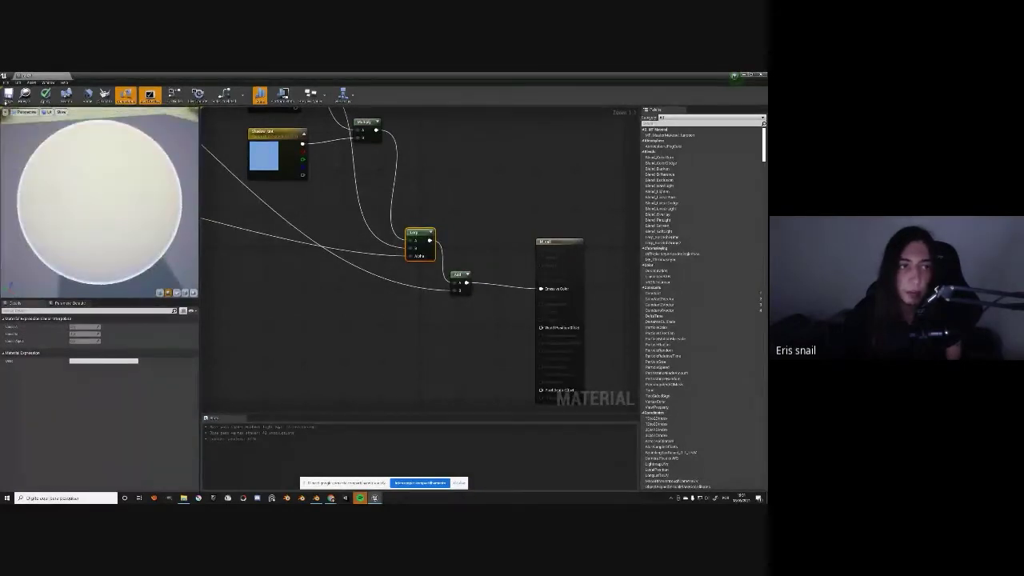
pyautogui.click(8, 96)
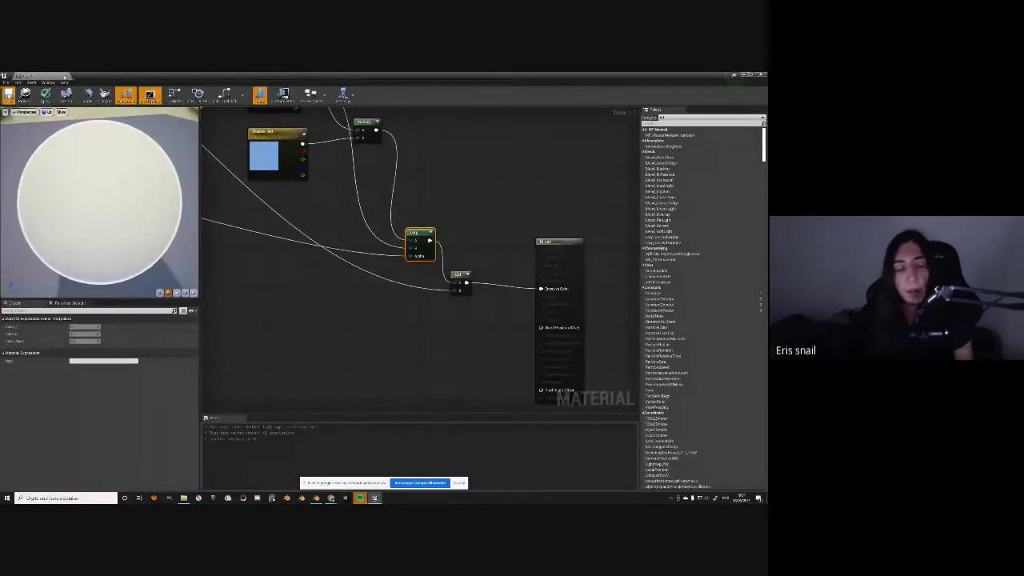
pyautogui.hotkey('alt', 'Tab')
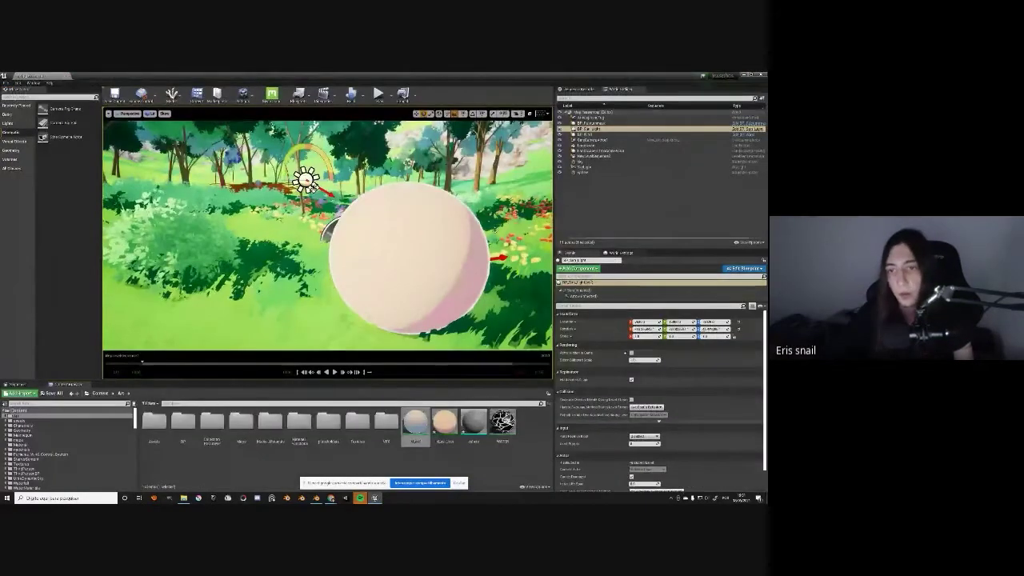
# Rotate the Directional Light to shift the sphere's shadow, then bring up the Chrome reference image
pyautogui.moveTo(315, 186); pyautogui.dragTo(293, 230)
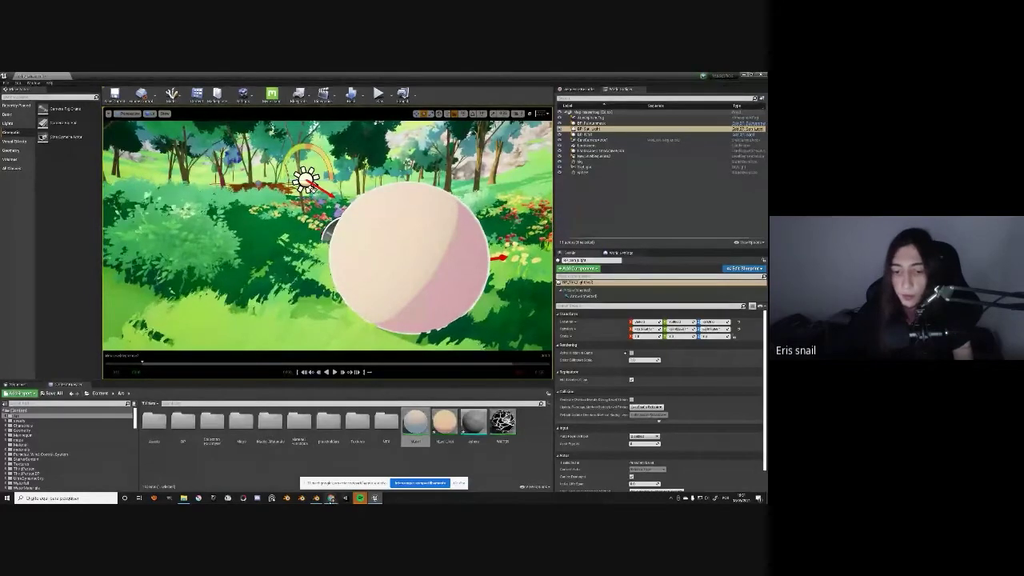
pyautogui.moveTo(331, 498)
pyautogui.click(331, 473)
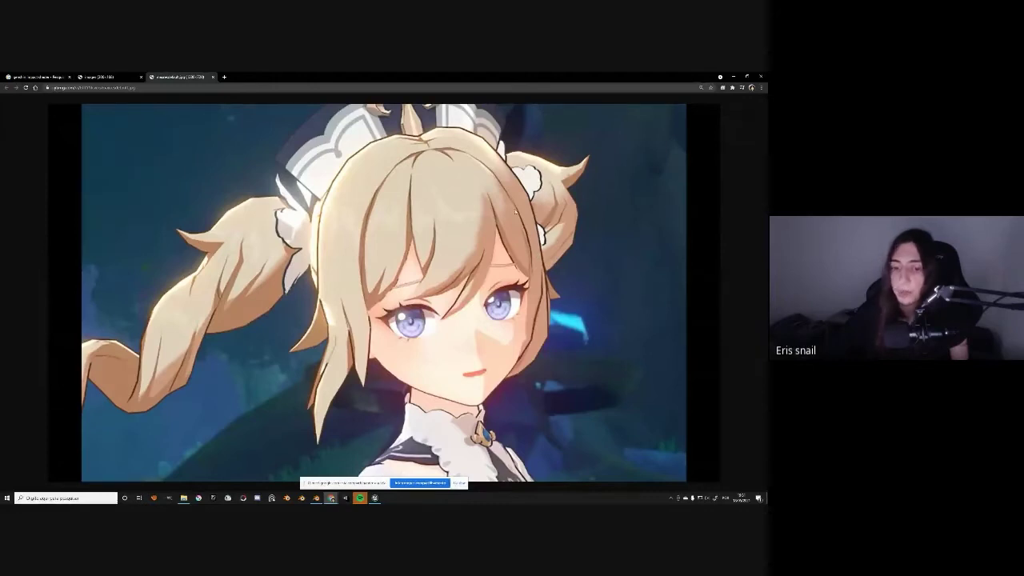
# Switch from Chrome back to the Unreal Engine level editor with Alt+Tab
pyautogui.hotkey('alt', 'Tab')
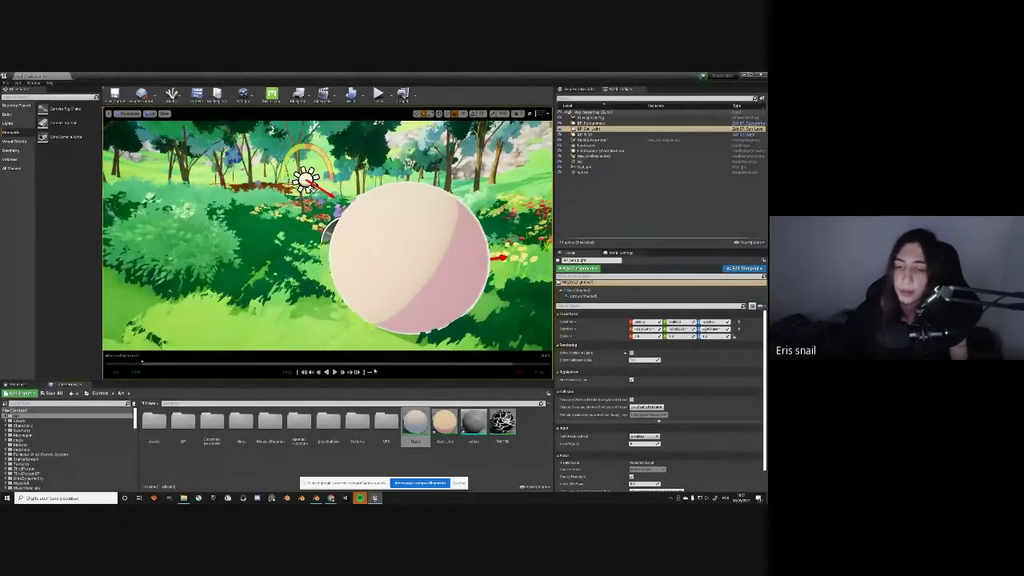
# In the Mball material, add a Lerp with Clamp driving its Alpha and preview it
pyautogui.doubleClick(416, 424)
pyautogui.scroll(-3, 475, 268)
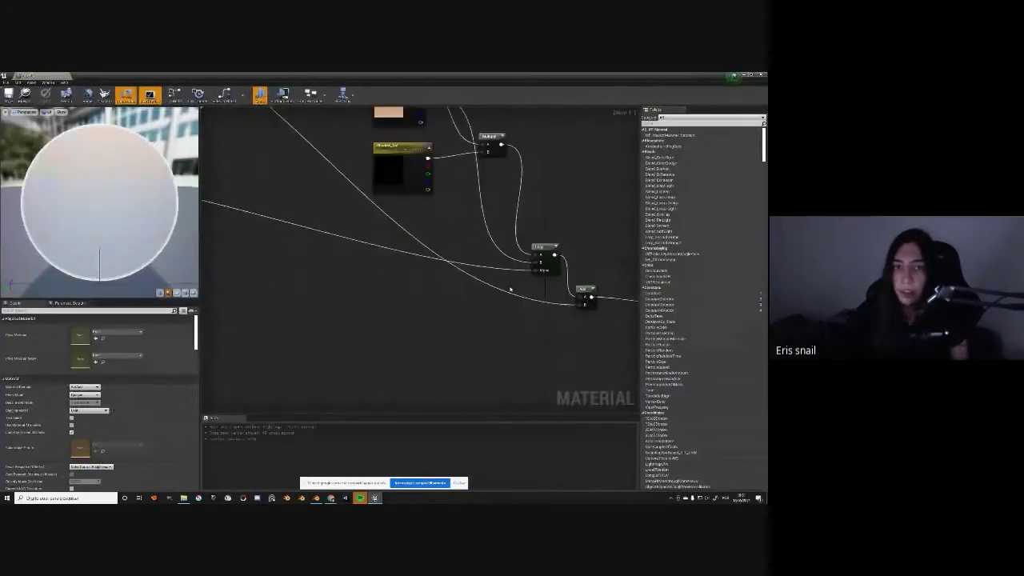
pyautogui.scroll(4, 474, 268)
pyautogui.scroll(-1, 475, 268)
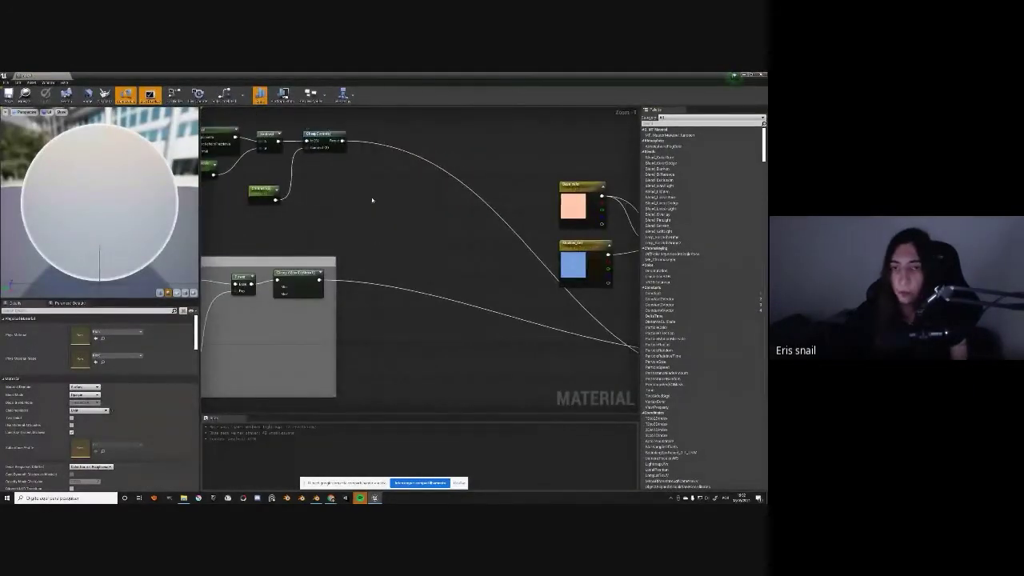
pyautogui.click(397, 203)
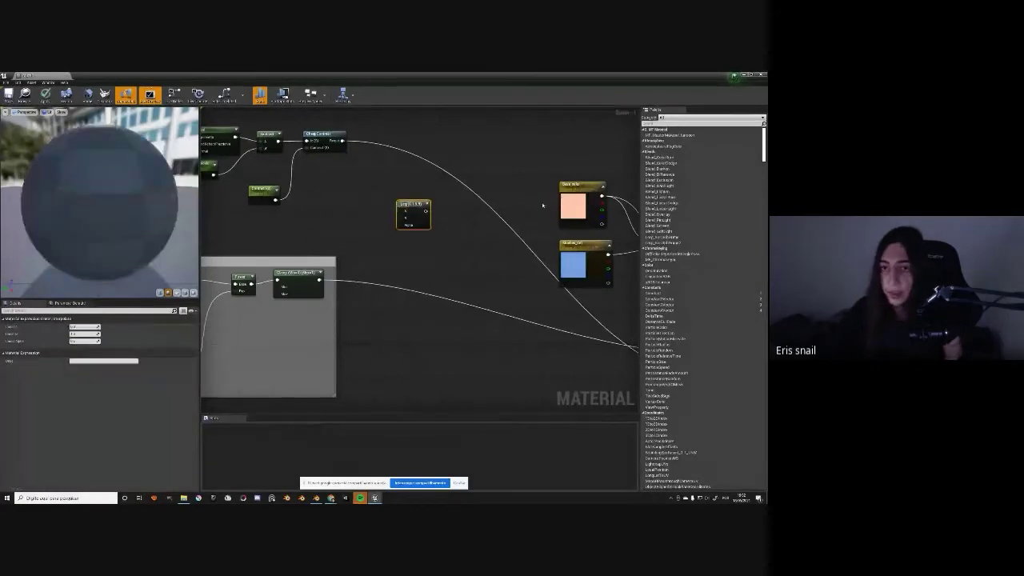
pyautogui.moveTo(553, 262)
pyautogui.mouseDown(button='right')
pyautogui.moveTo(400, 212)
pyautogui.moveTo(565, 292)
pyautogui.mouseUp(button='right')
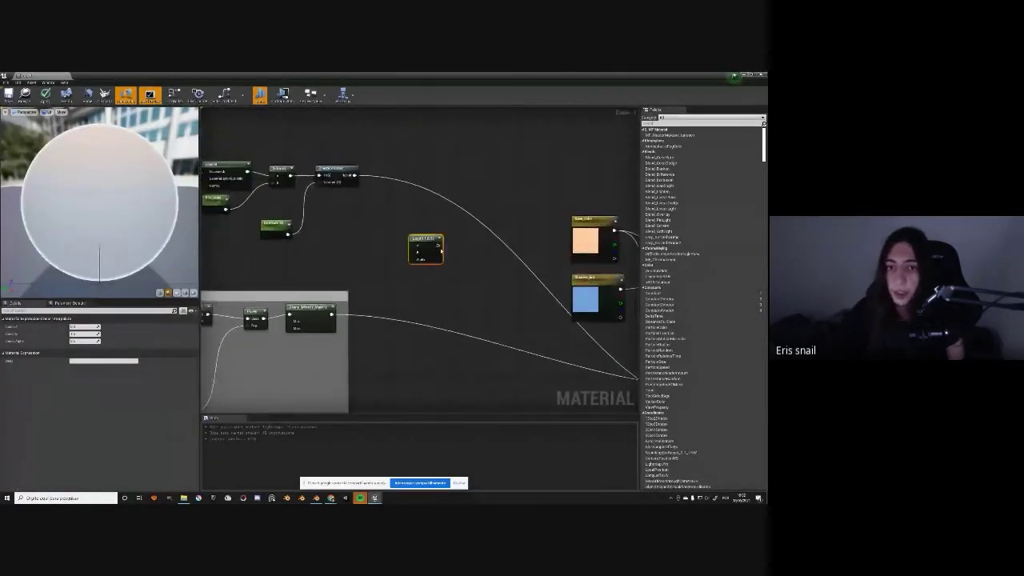
pyautogui.scroll(1, 392, 286)
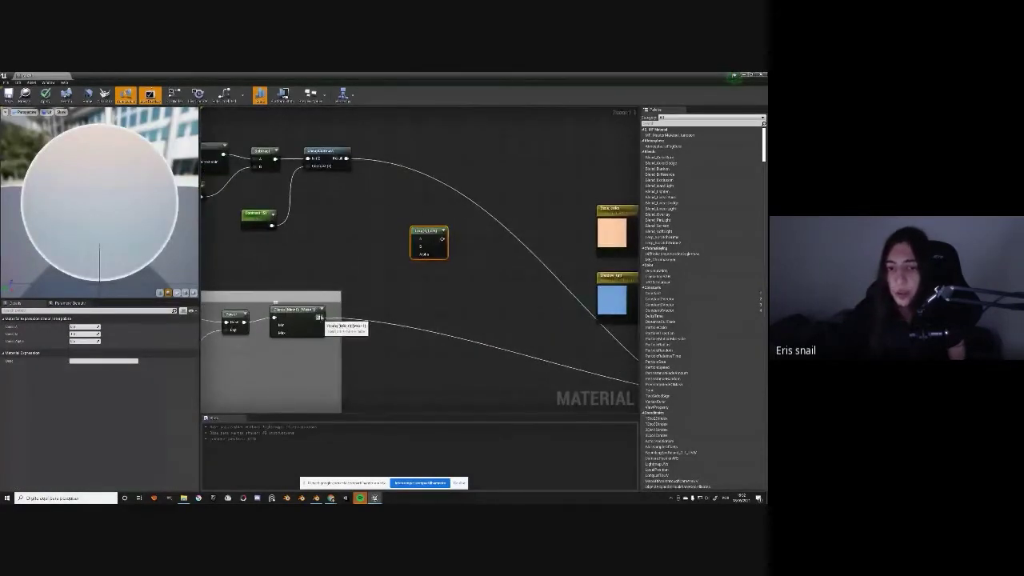
pyautogui.moveTo(321, 319); pyautogui.dragTo(415, 254)
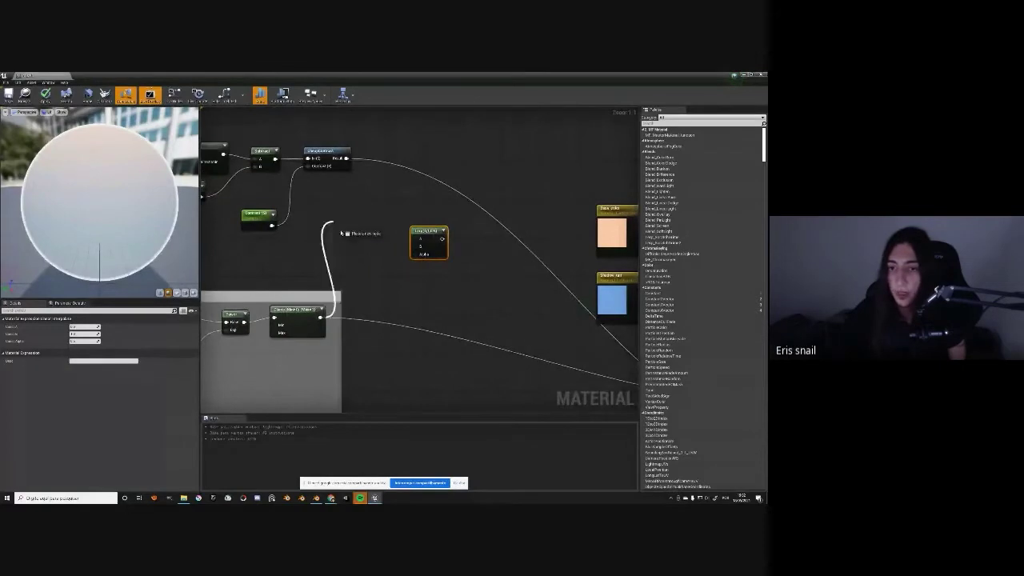
pyautogui.rightClick(421, 232)
pyautogui.click(443, 253)
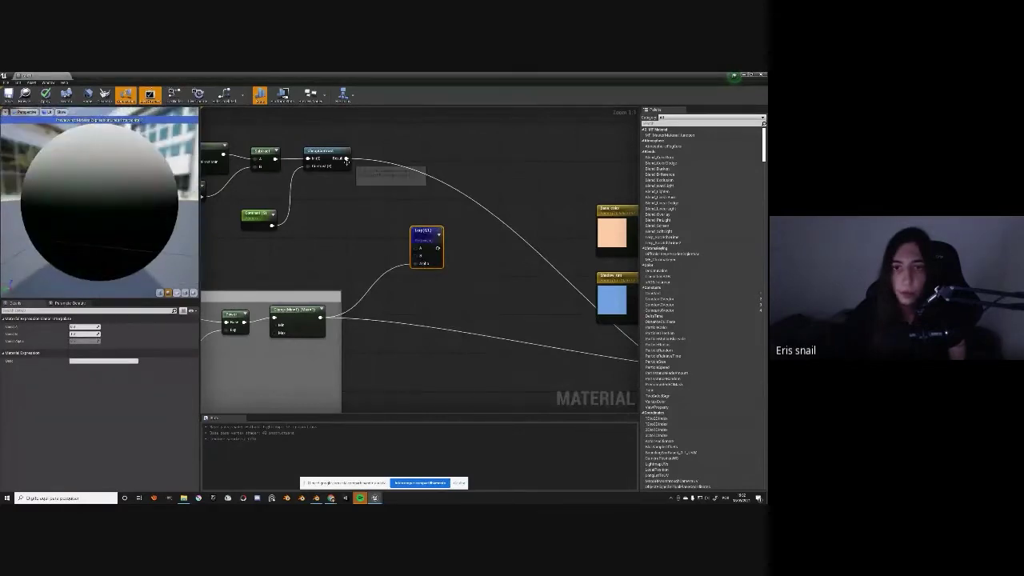
# Connect the ComponentMask result into the new Lerp and orbit the preview to check shading
pyautogui.moveTo(346, 158); pyautogui.dragTo(319, 273)
pyautogui.moveTo(360, 344); pyautogui.dragTo(360, 228, button='right')
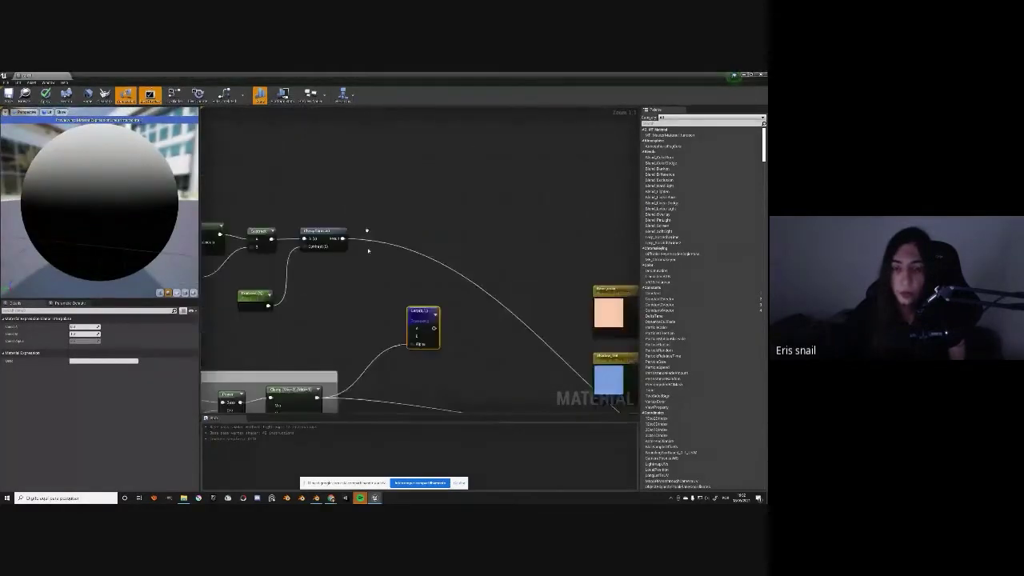
pyautogui.moveTo(345, 231)
pyautogui.mouseDown()
pyautogui.moveTo(442, 269)
pyautogui.moveTo(411, 319)
pyautogui.mouseUp()
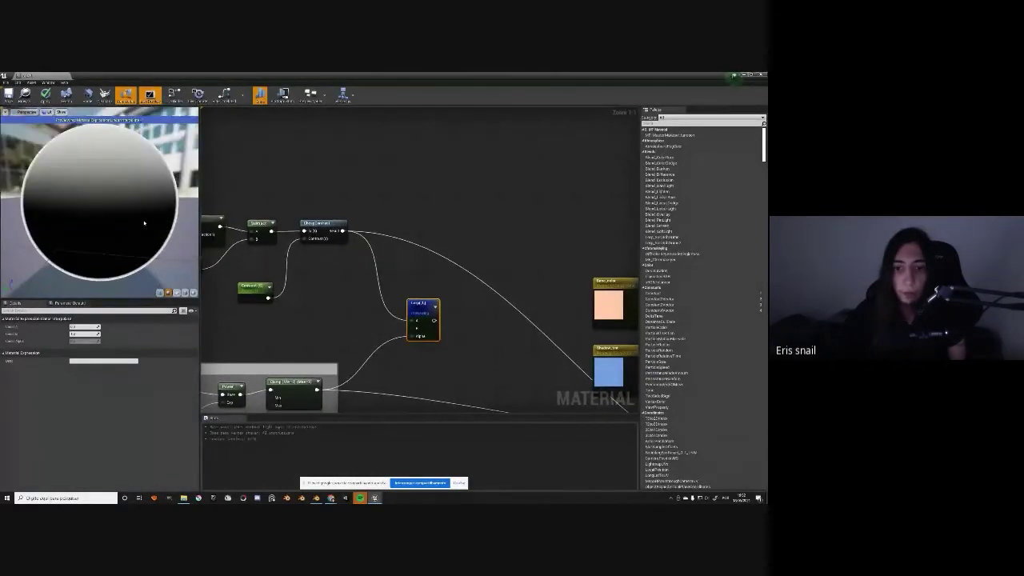
pyautogui.moveTo(360, 293); pyautogui.dragTo(360, 266, button='right')
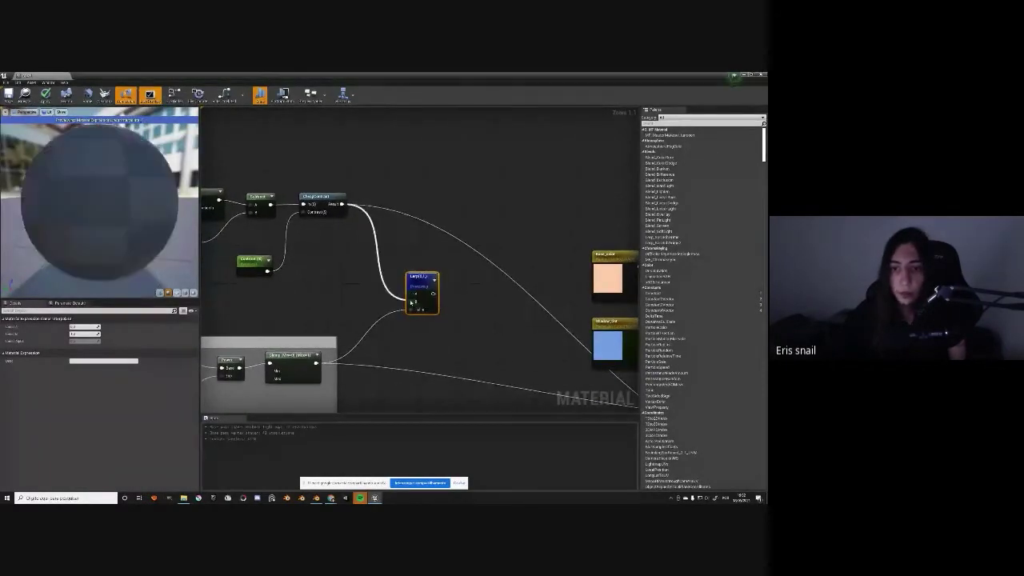
pyautogui.moveTo(104, 236)
pyautogui.mouseDown()
pyautogui.moveTo(120, 229)
pyautogui.moveTo(113, 176)
pyautogui.mouseUp()
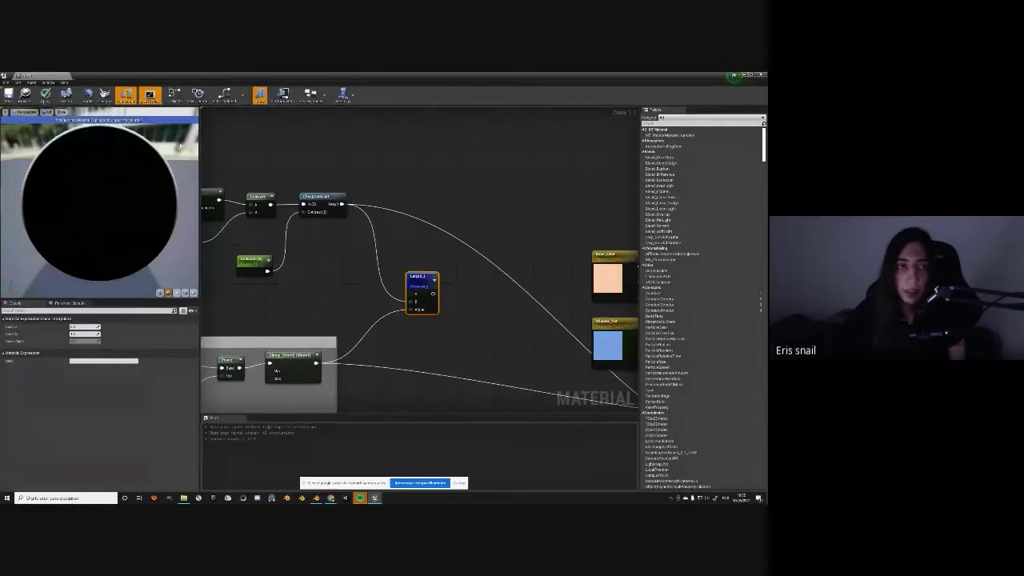
pyautogui.moveTo(44, 225); pyautogui.dragTo(34, 220)
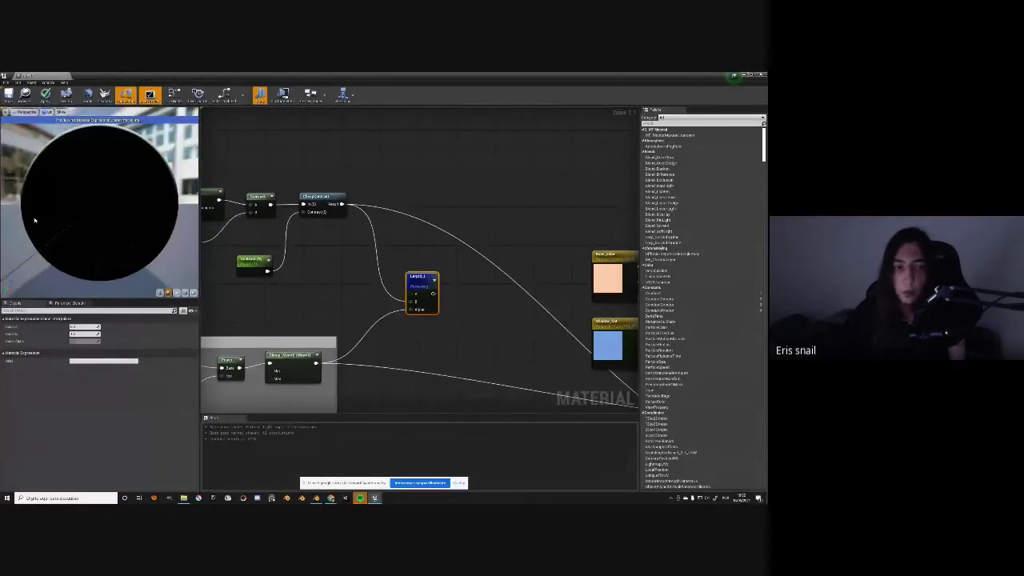
pyautogui.moveTo(124, 270); pyautogui.dragTo(72, 260)
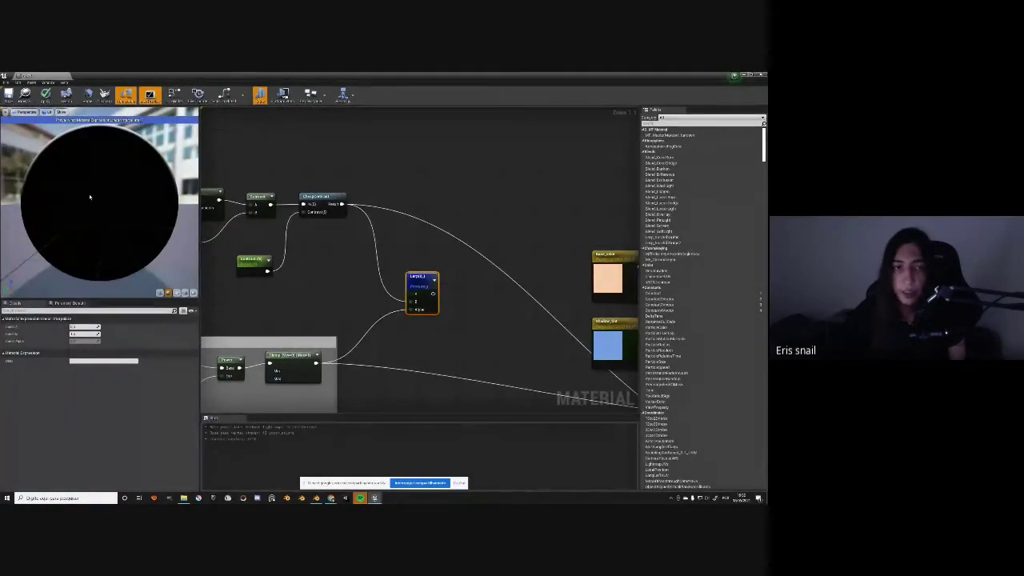
pyautogui.moveTo(89, 197); pyautogui.dragTo(22, 158)
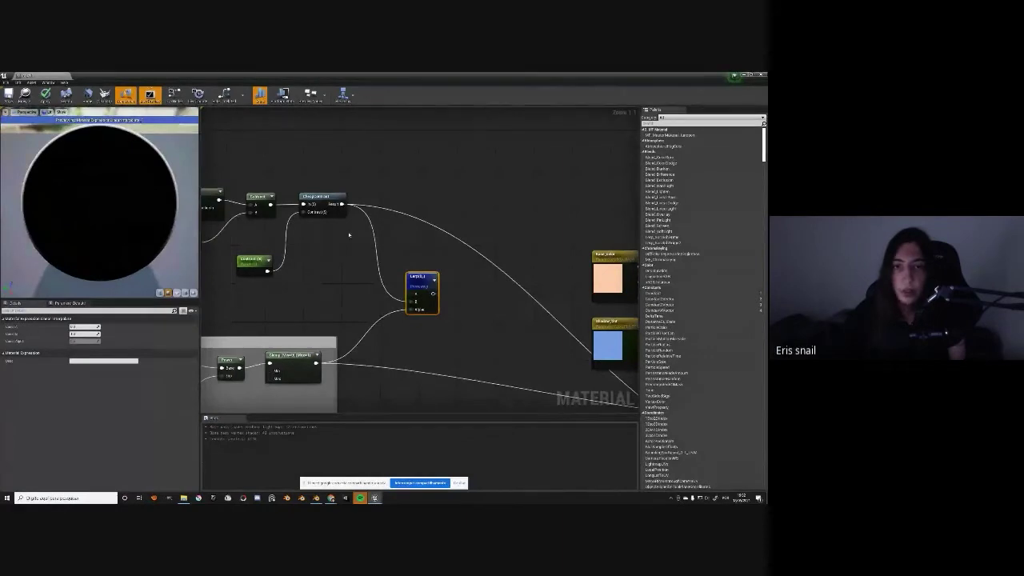
# Rewire the Lerp between the peach and blue colour nodes, change it via its menu, and apply
pyautogui.moveTo(349, 235); pyautogui.dragTo(205, 140, button='right')
pyautogui.moveTo(276, 195)
pyautogui.mouseDown()
pyautogui.moveTo(356, 314)
pyautogui.moveTo(533, 334)
pyautogui.mouseUp()
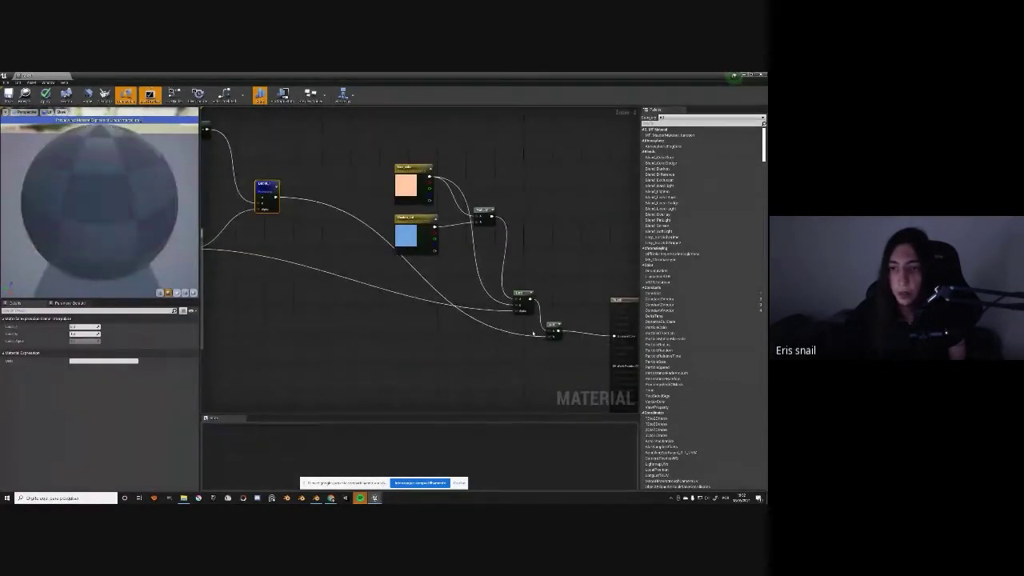
pyautogui.rightClick(264, 191)
pyautogui.click(284, 207)
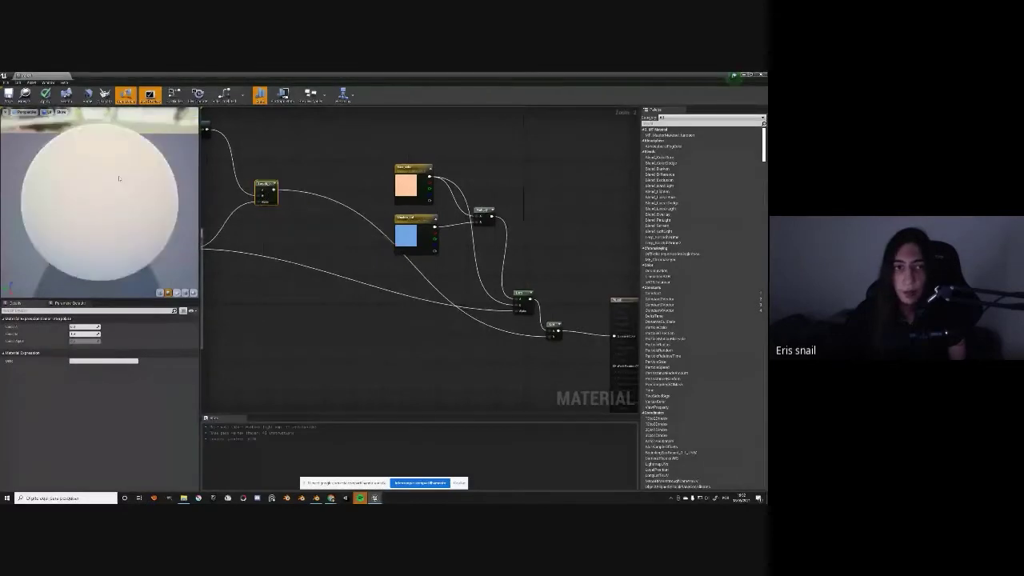
pyautogui.moveTo(118, 179); pyautogui.dragTo(80, 172)
pyautogui.click(9, 98)
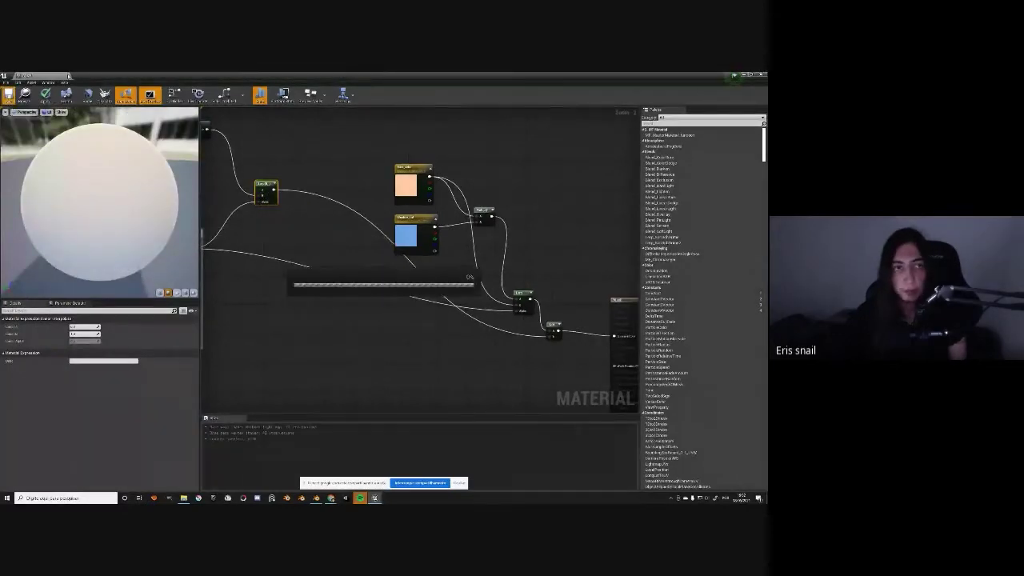
pyautogui.moveTo(321, 76)
pyautogui.mouseDown()
pyautogui.moveTo(602, 323)
pyautogui.moveTo(623, 322)
pyautogui.mouseUp()
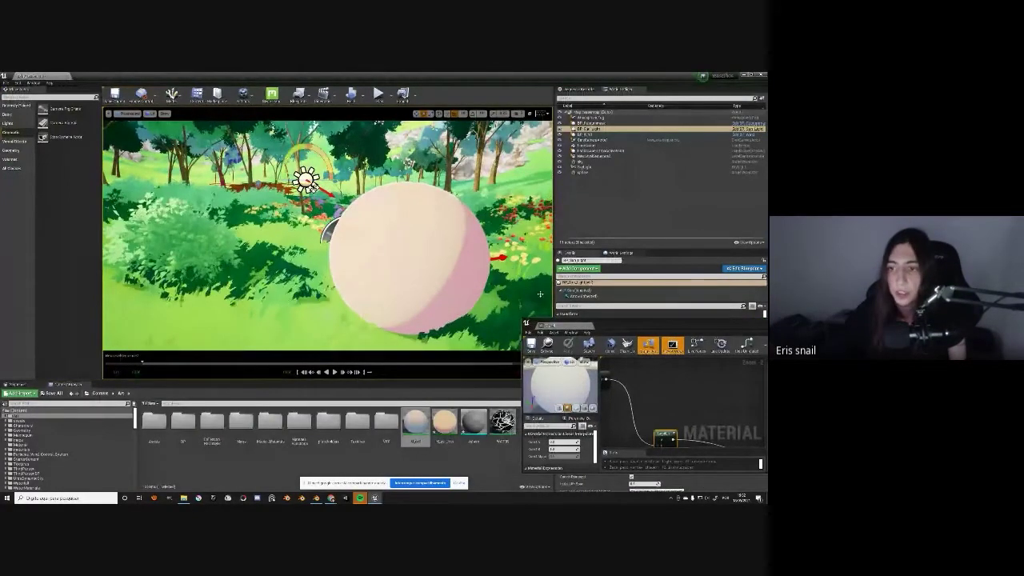
# Override and adjust the instance's two scalar parameters until the sphere turns cream, then close the editor
pyautogui.click(591, 327)
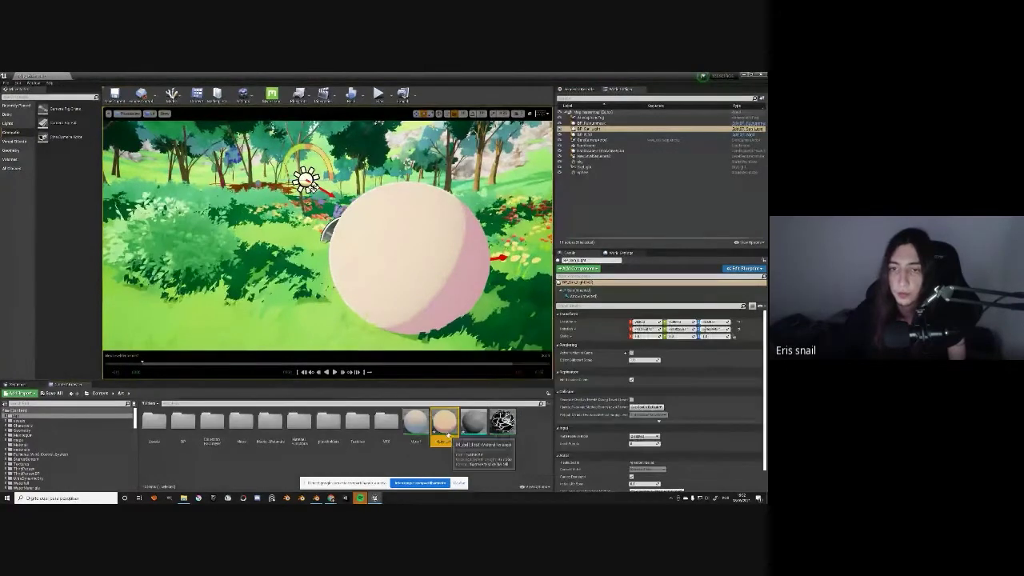
pyautogui.doubleClick(445, 422)
pyautogui.moveTo(665, 320); pyautogui.dragTo(638, 254)
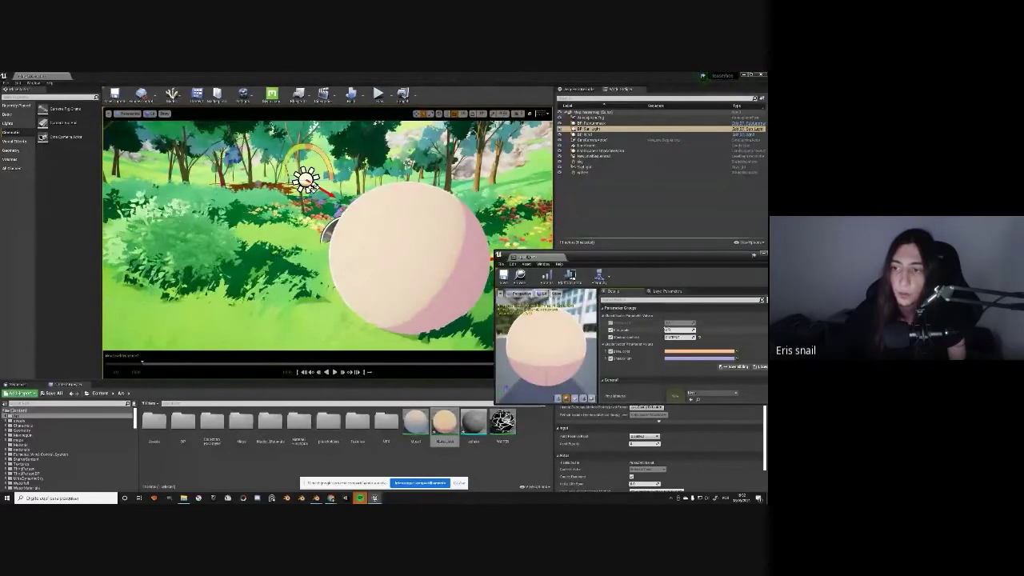
pyautogui.click(611, 322)
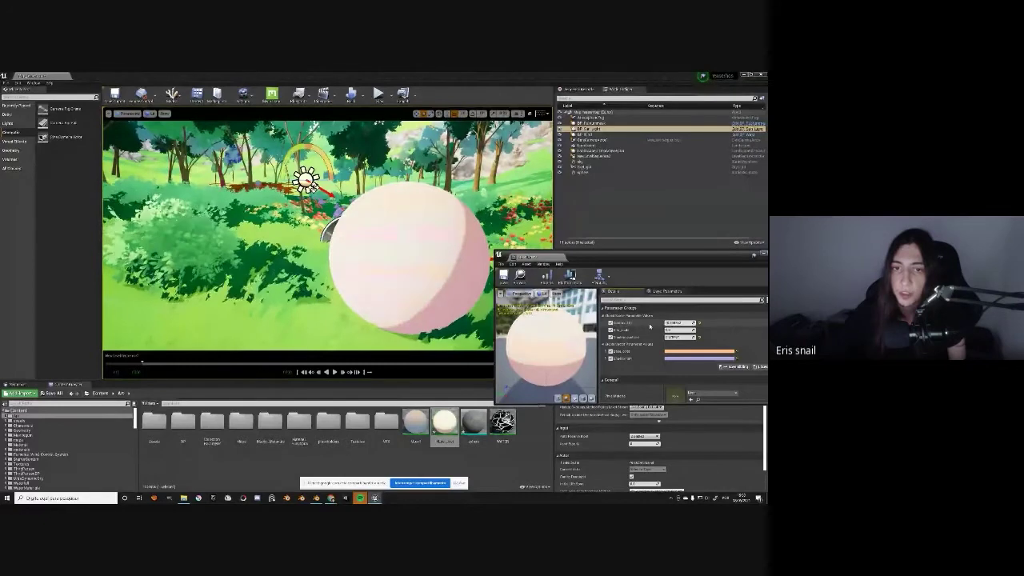
pyautogui.moveTo(679, 329); pyautogui.dragTo(695, 330)
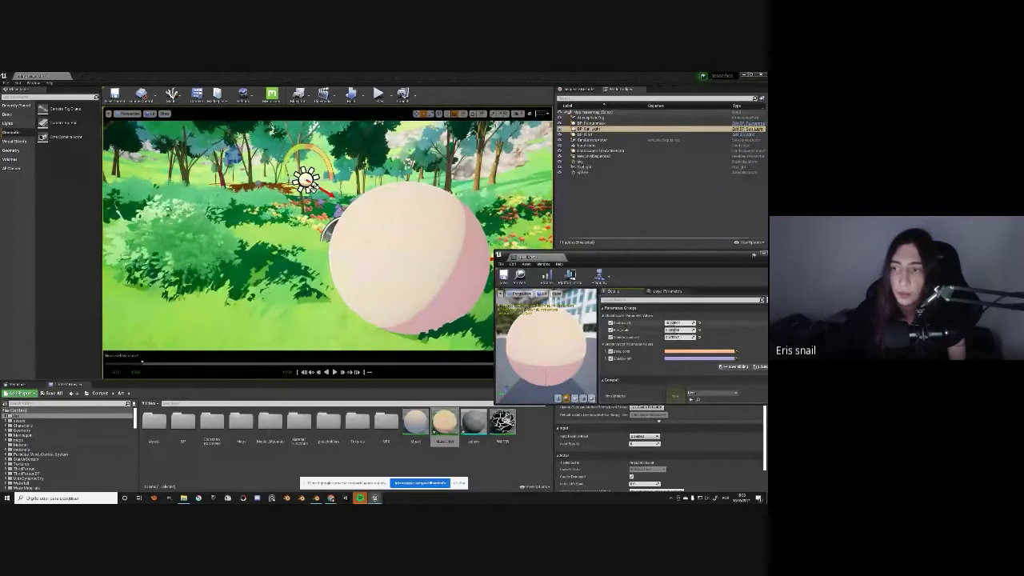
pyautogui.click(678, 323)
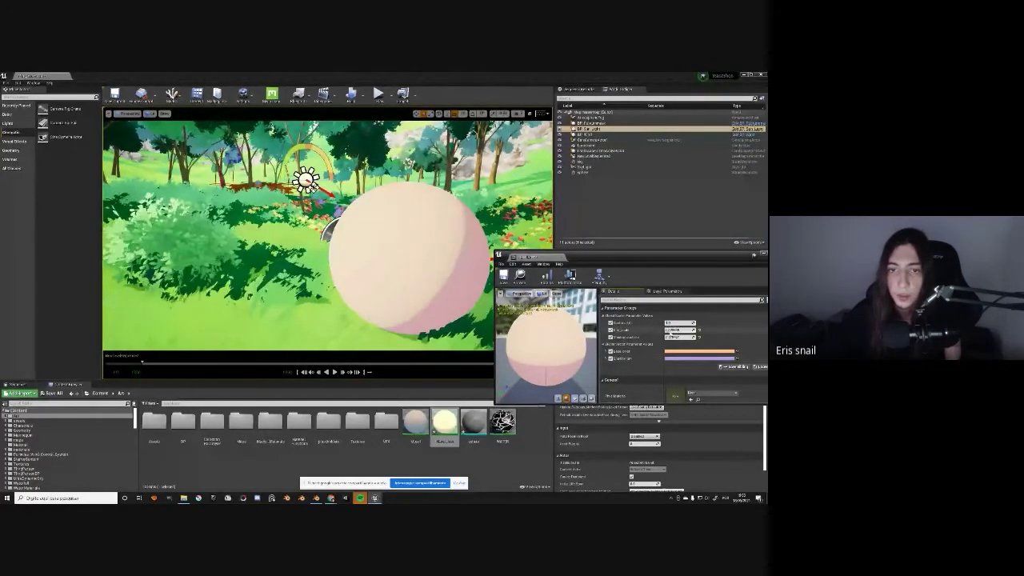
pyautogui.moveTo(354, 248)
pyautogui.mouseDown()
pyautogui.moveTo(405, 246)
pyautogui.moveTo(339, 249)
pyautogui.moveTo(478, 280)
pyautogui.mouseUp()
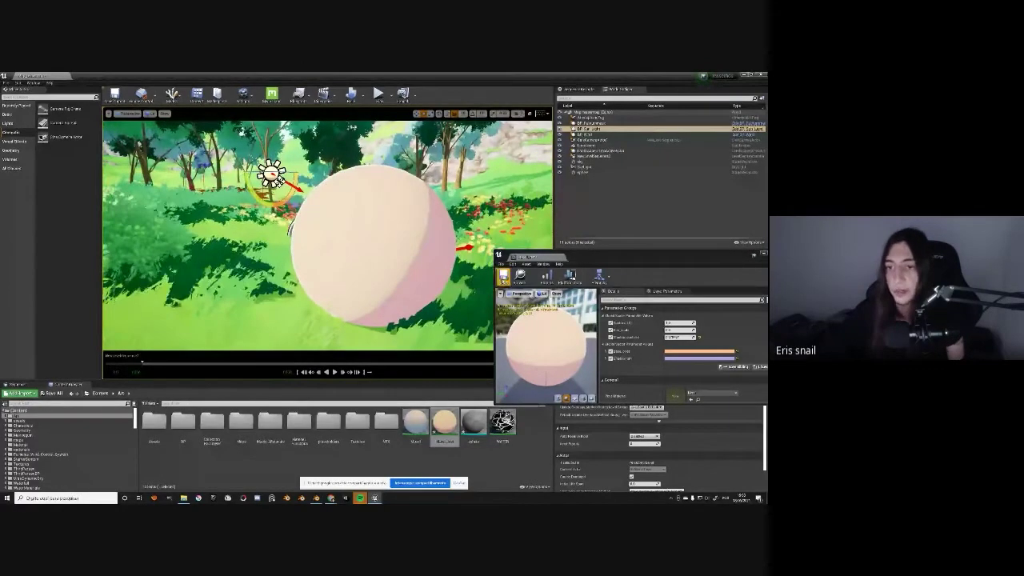
pyautogui.click(754, 254)
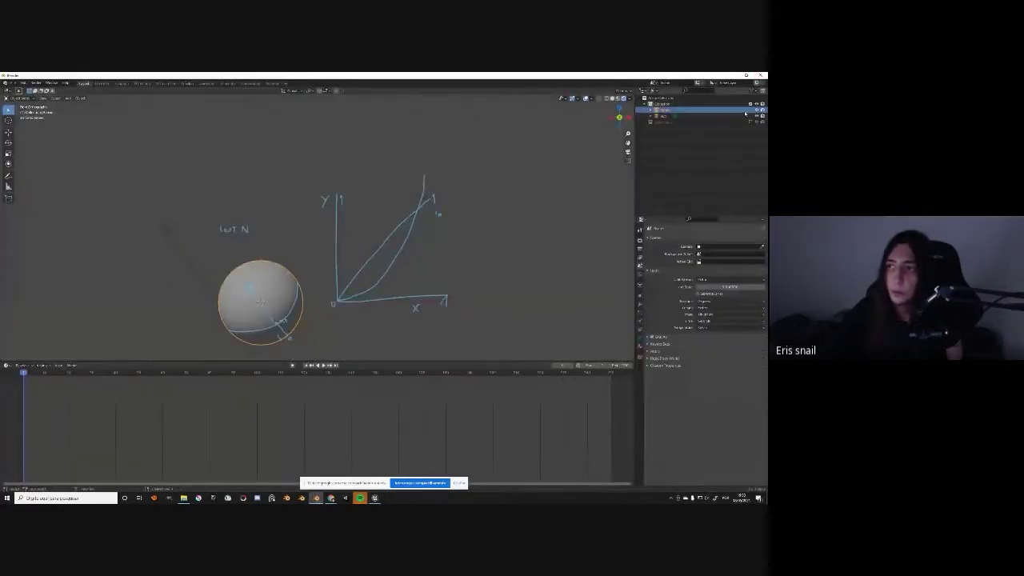
# Hide the sphere, unhide the character with Alt+H, and show the Body's material settings
pyautogui.click(754, 108)
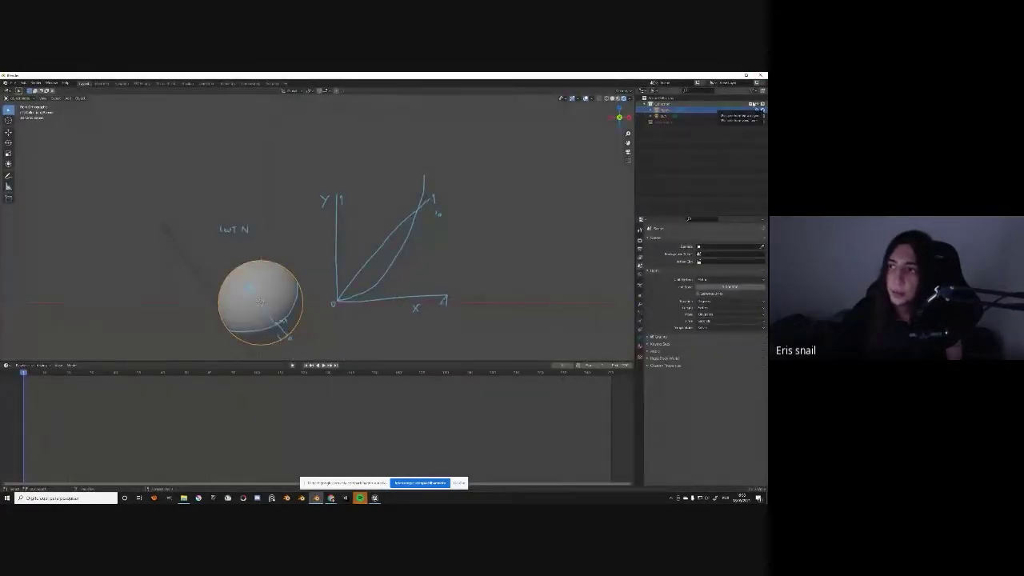
pyautogui.click(748, 112)
pyautogui.hotkey('alt', 'h')
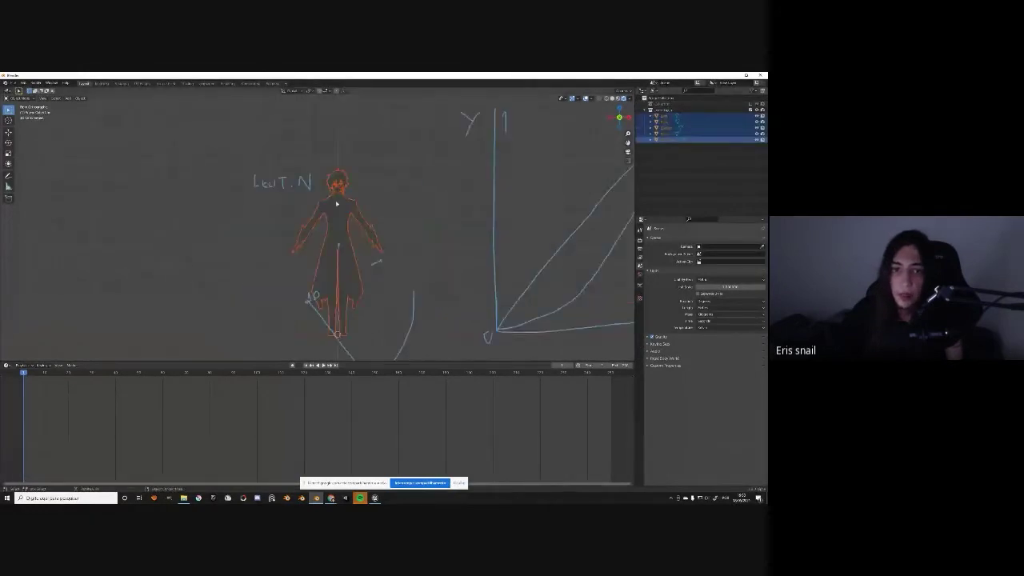
pyautogui.scroll(5, 311, 225)
pyautogui.scroll(-3, 365, 300)
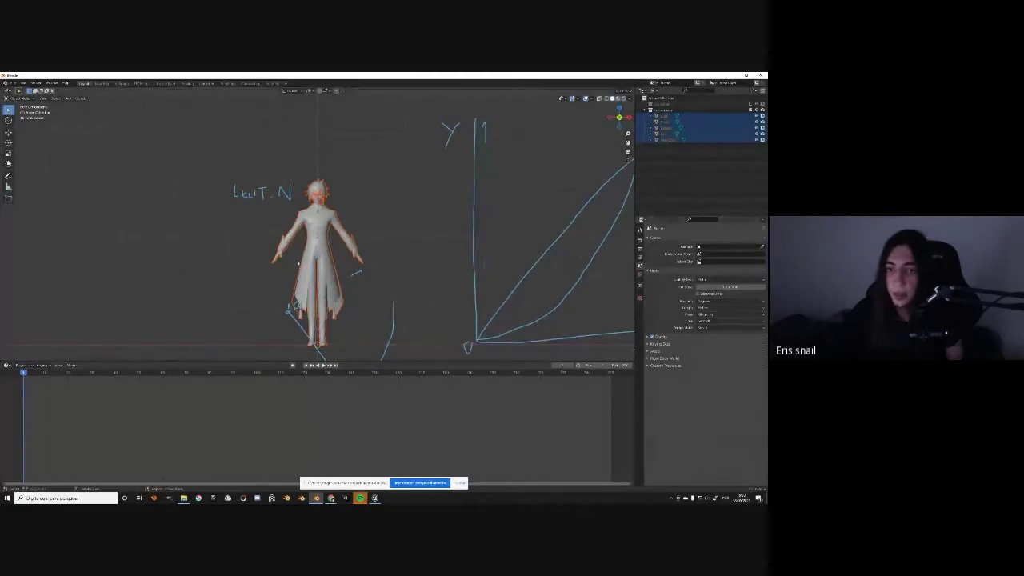
pyautogui.click(664, 116)
pyautogui.click(641, 343)
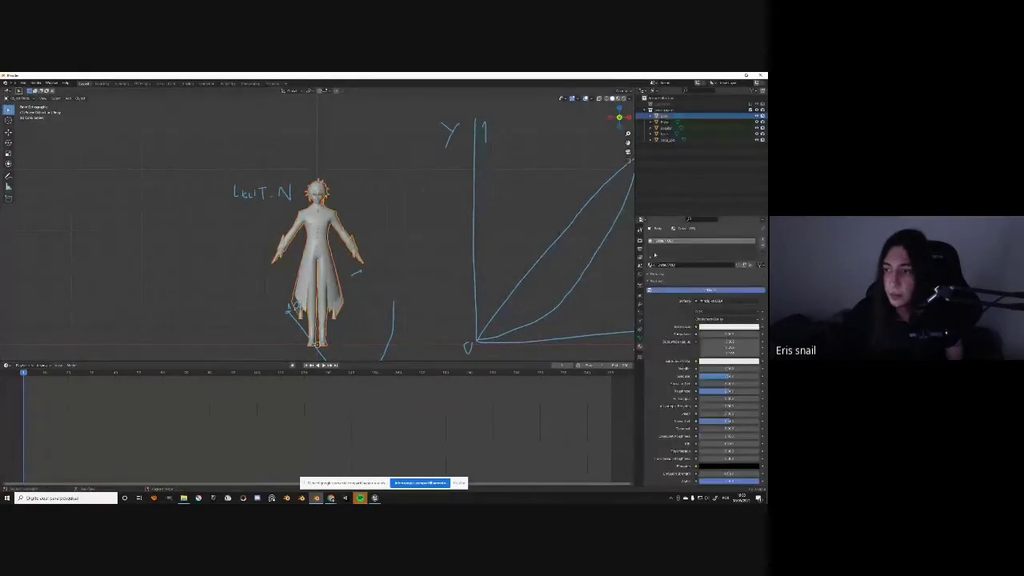
pyautogui.scroll(4, 228, 252)
# Select the character's hair, then the body again, before switching back to Unreal Engine
pyautogui.click(415, 152)
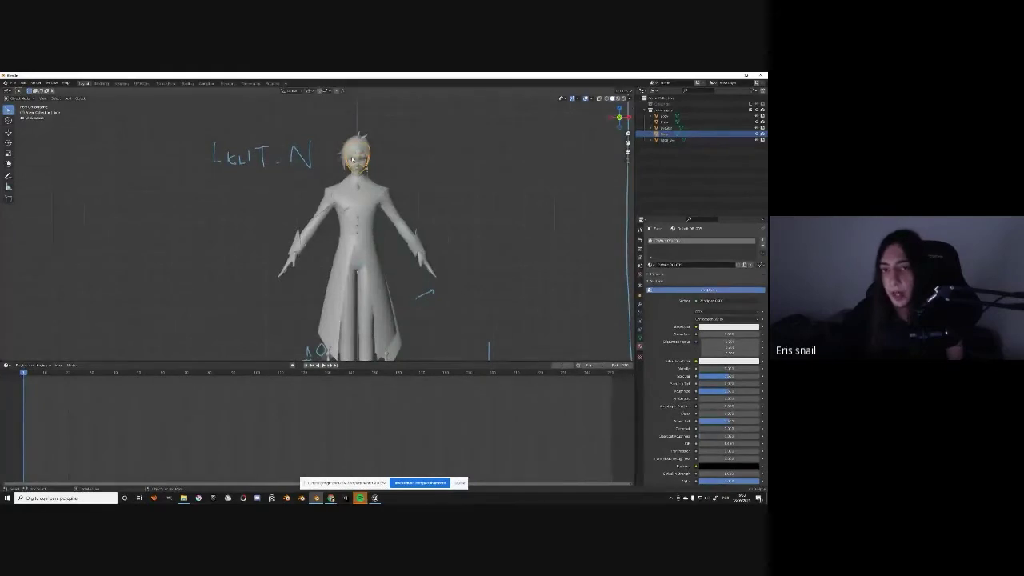
pyautogui.click(356, 206)
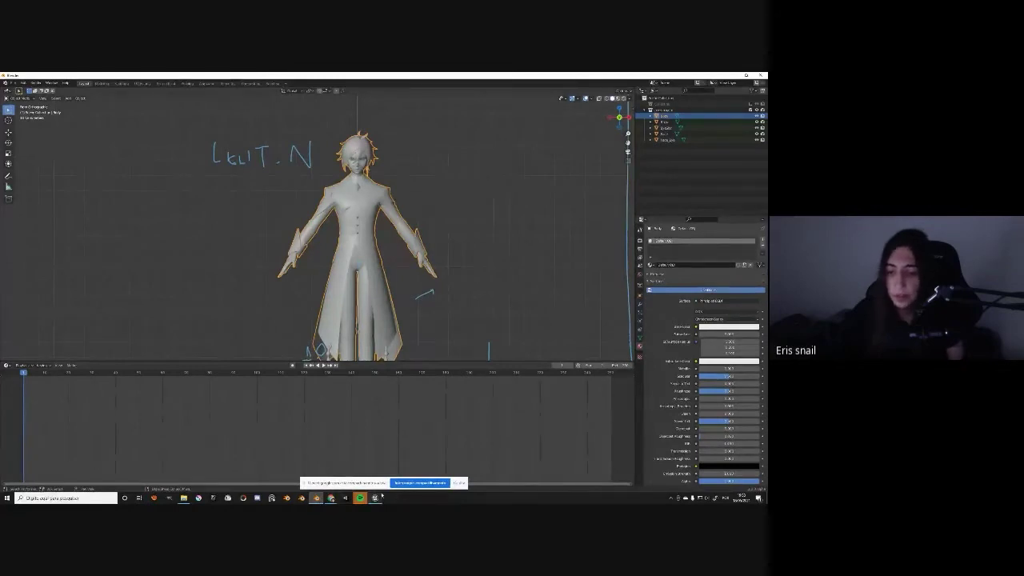
pyautogui.moveTo(379, 497)
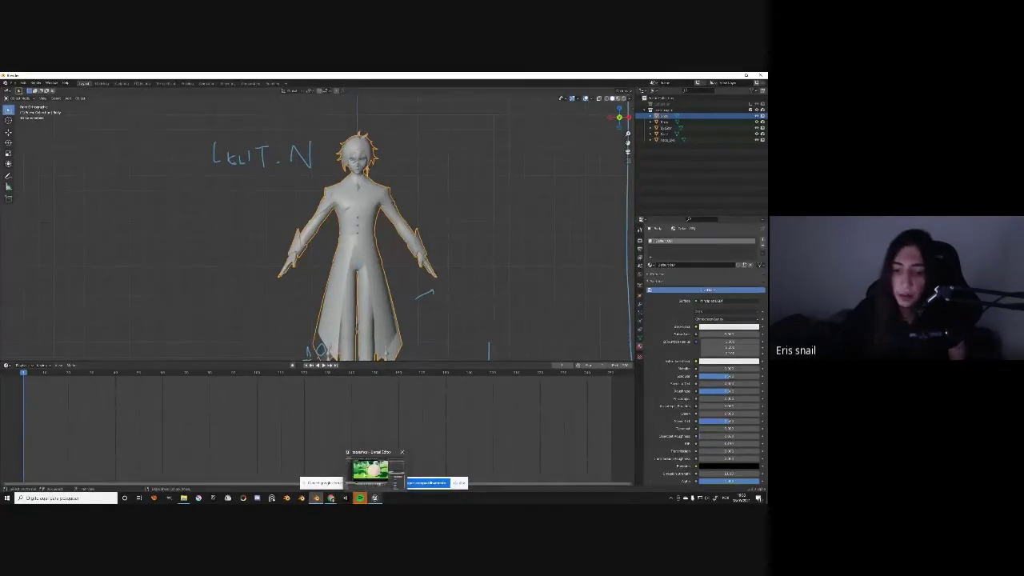
pyautogui.click(372, 468)
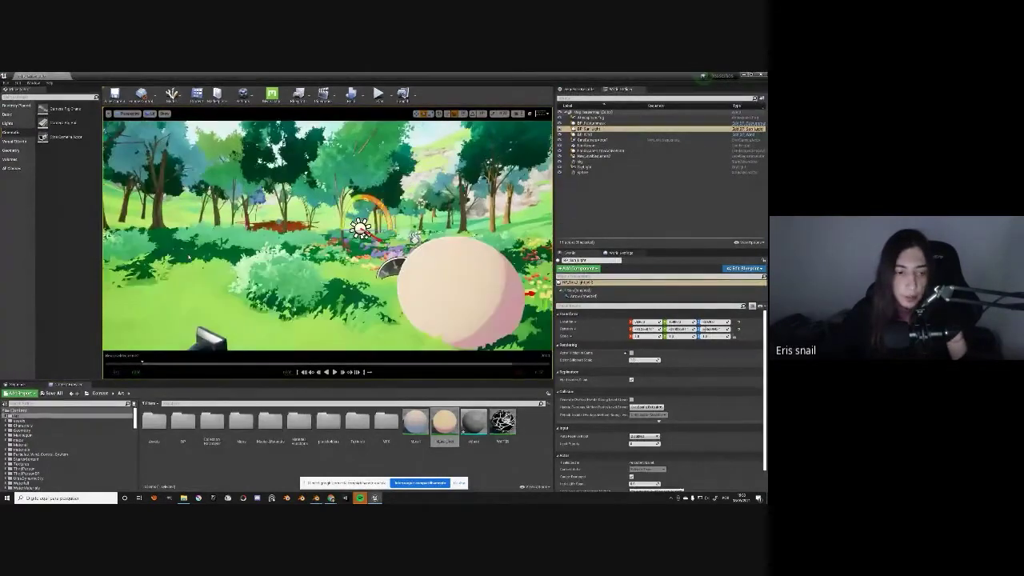
# Make the level view fullscreen and swing the sun with Ctrl+L until it points nearly straight down
pyautogui.press('F11')
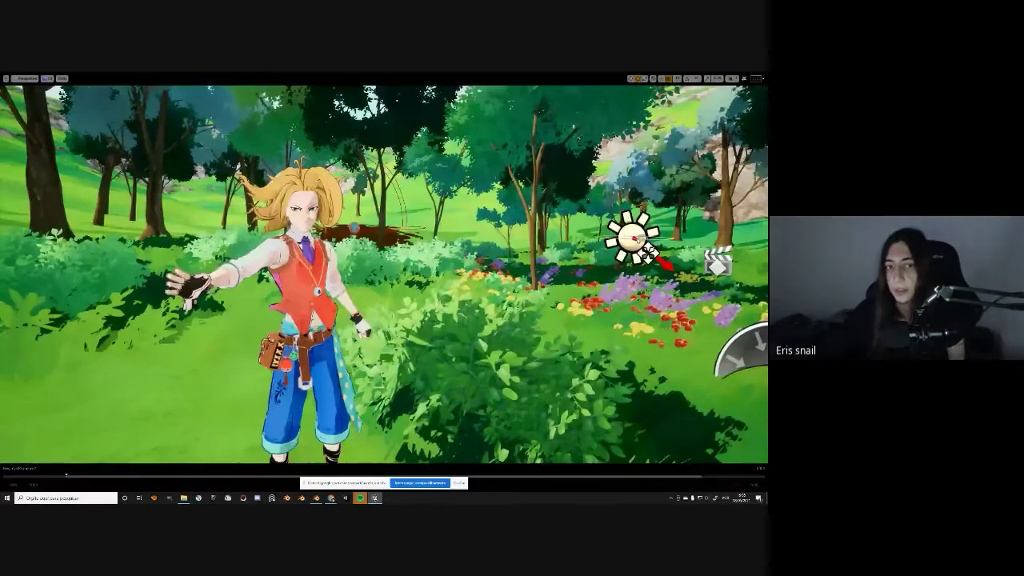
pyautogui.hotkey('ctrl', 'l')
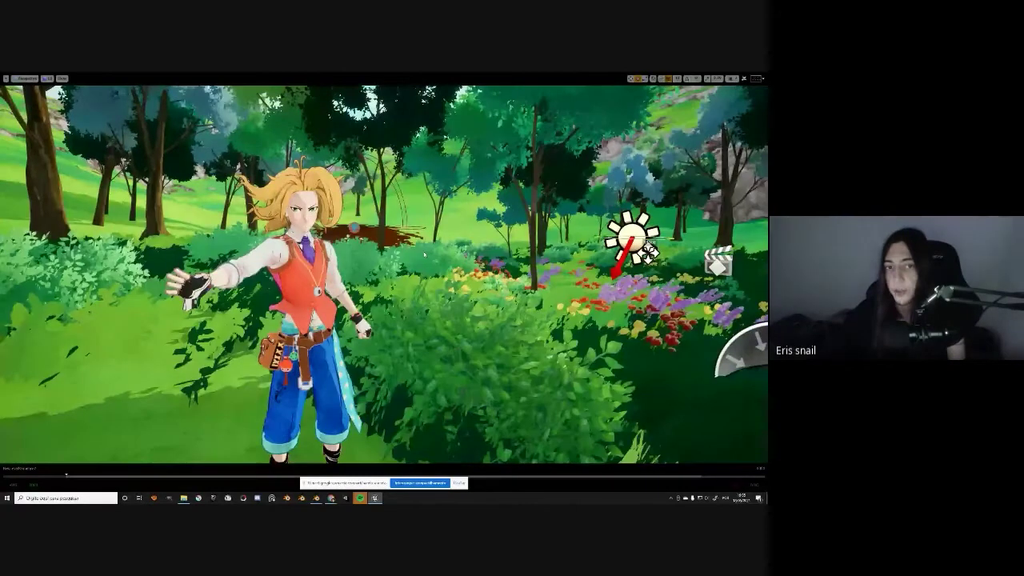
pyautogui.hotkey('ctrl', 'l')
pyautogui.hotkey('ctrl', 'l')
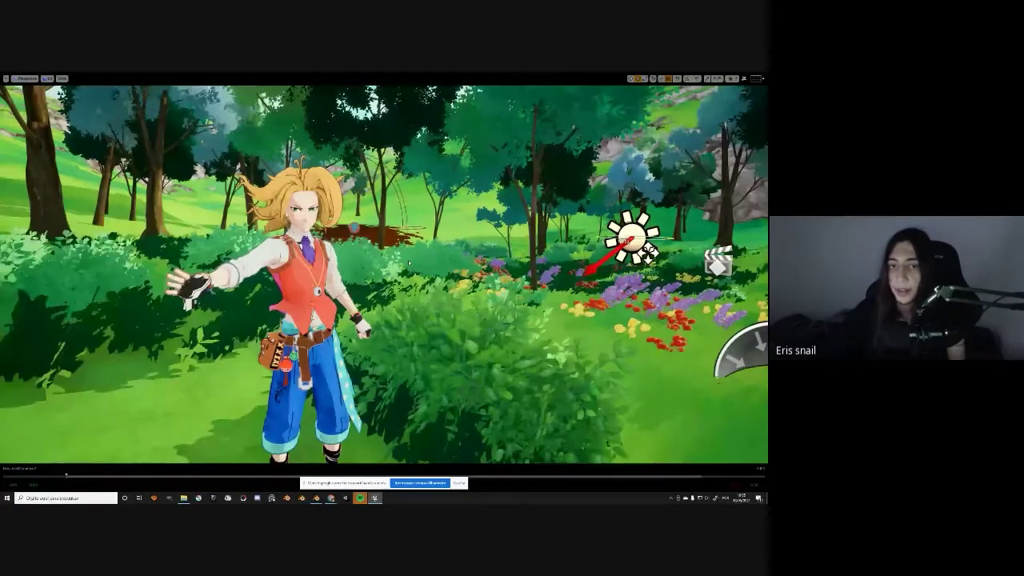
pyautogui.hotkey('ctrl', 'l')
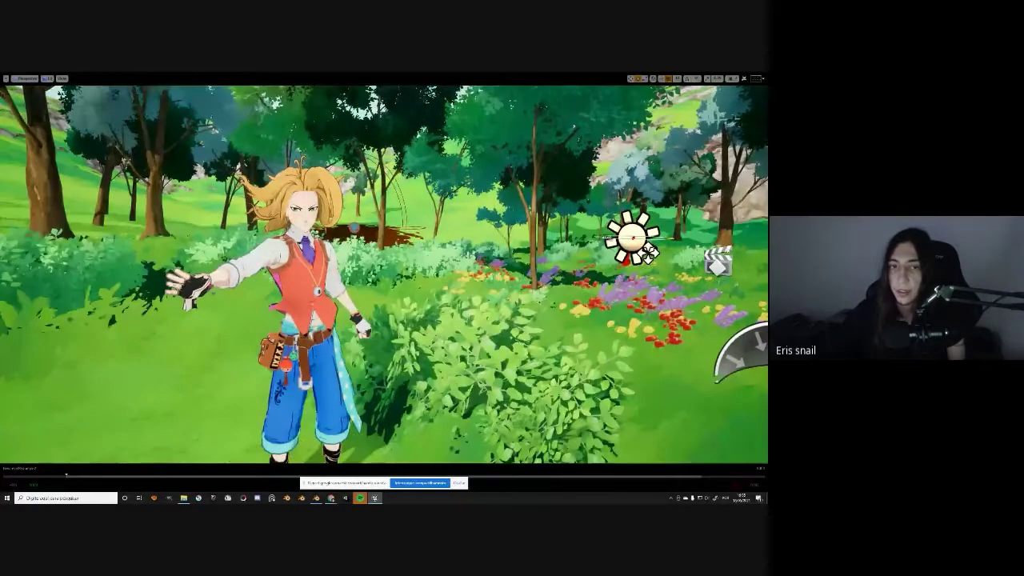
pyautogui.hotkey('ctrl', 'l')
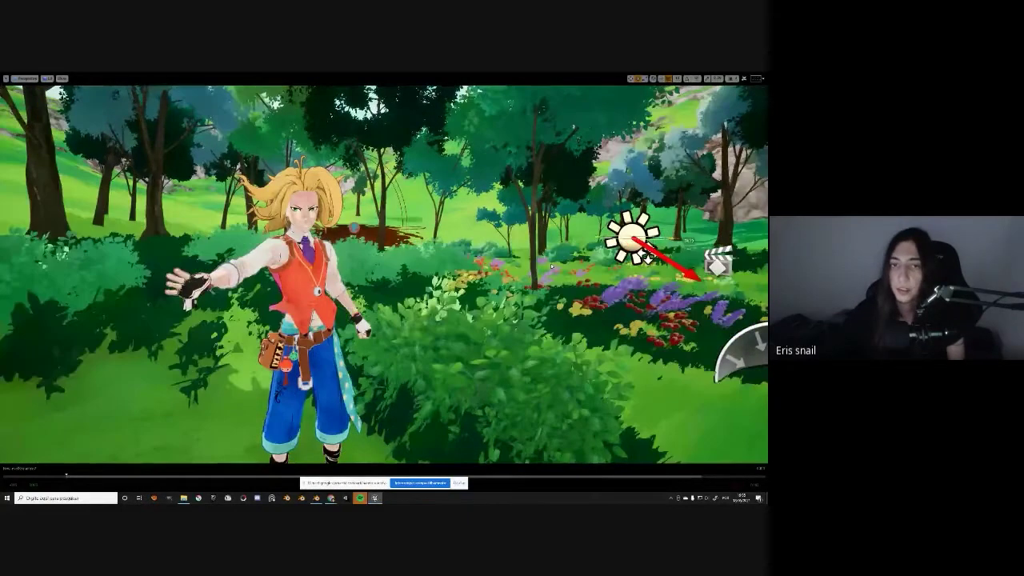
# Move the camera close to the character's face, then bring up the browser reference image
pyautogui.moveTo(384, 272); pyautogui.dragTo(320, 272, button='right')
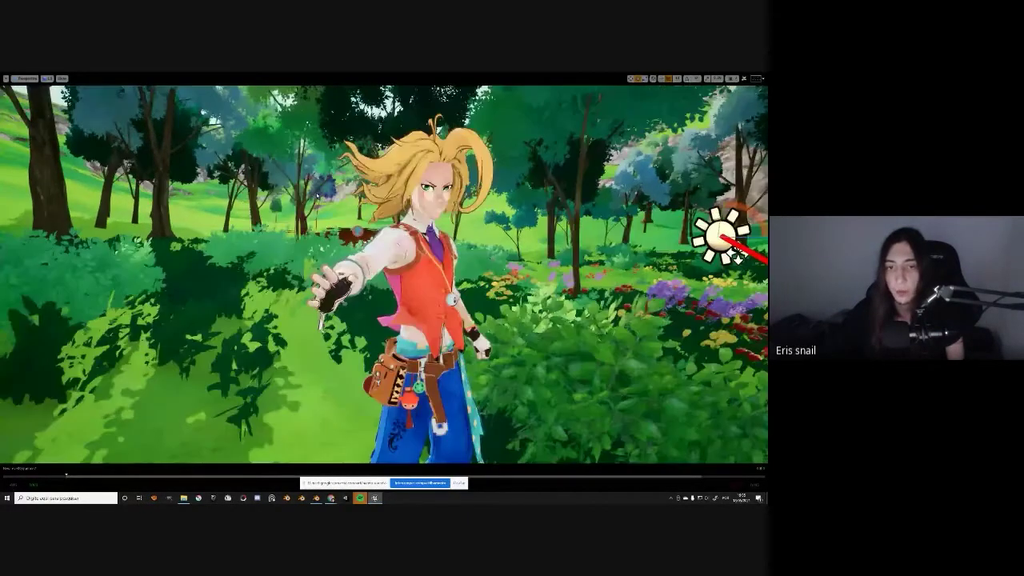
pyautogui.moveTo(384, 272); pyautogui.dragTo(336, 272, button='right')
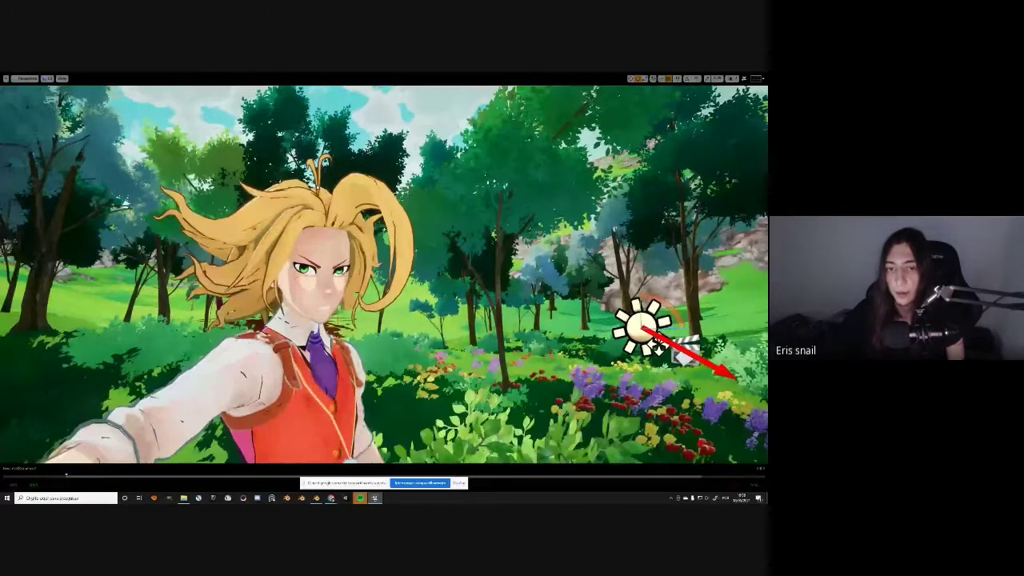
pyautogui.scroll(2, 384, 272)
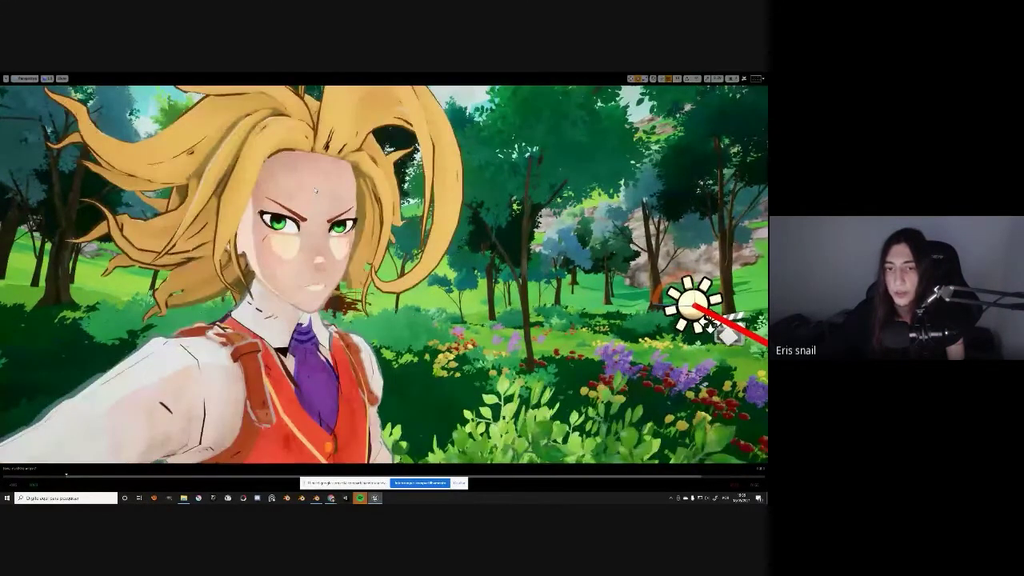
pyautogui.scroll(-2, 385, 272)
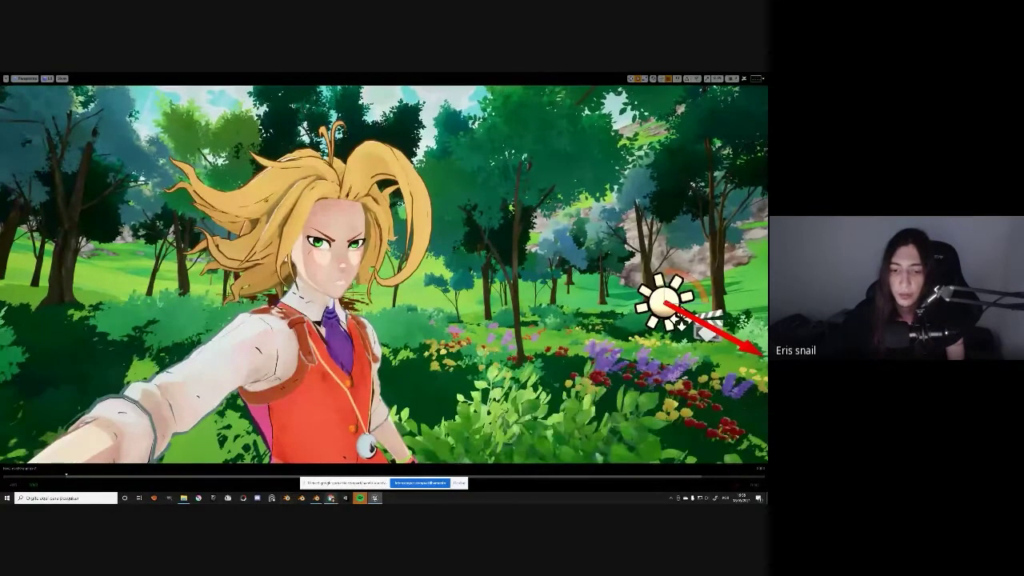
pyautogui.click(331, 498)
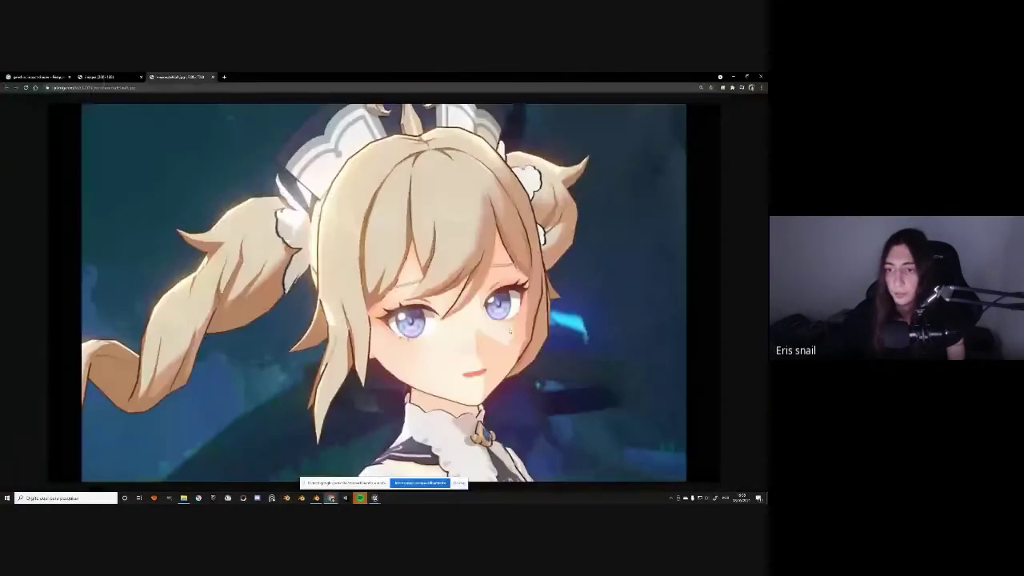
# View the Google Images results for 'genshin impact shader', then return to Unreal Engine
pyautogui.click(100, 77)
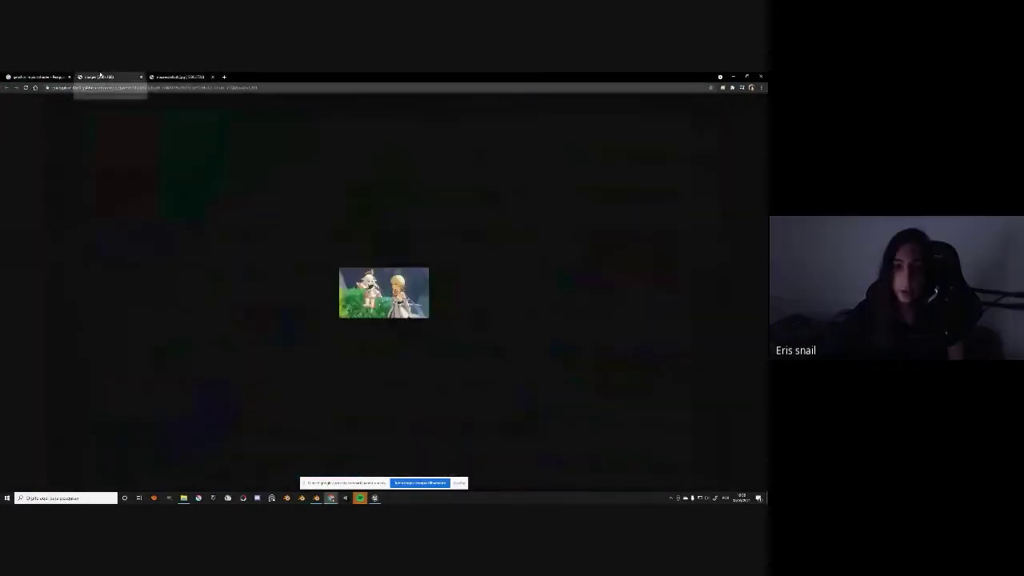
pyautogui.click(53, 75)
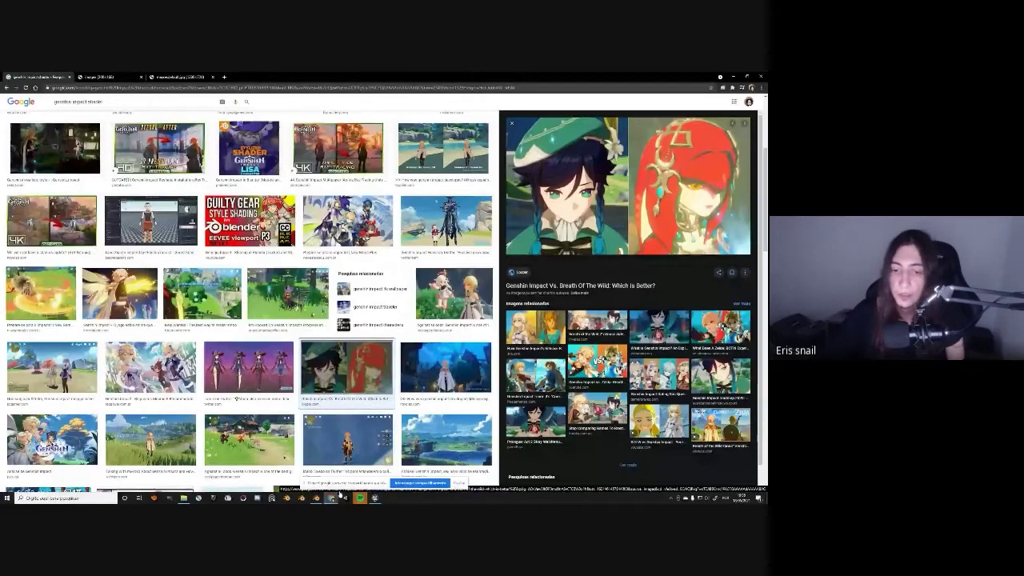
pyautogui.click(375, 499)
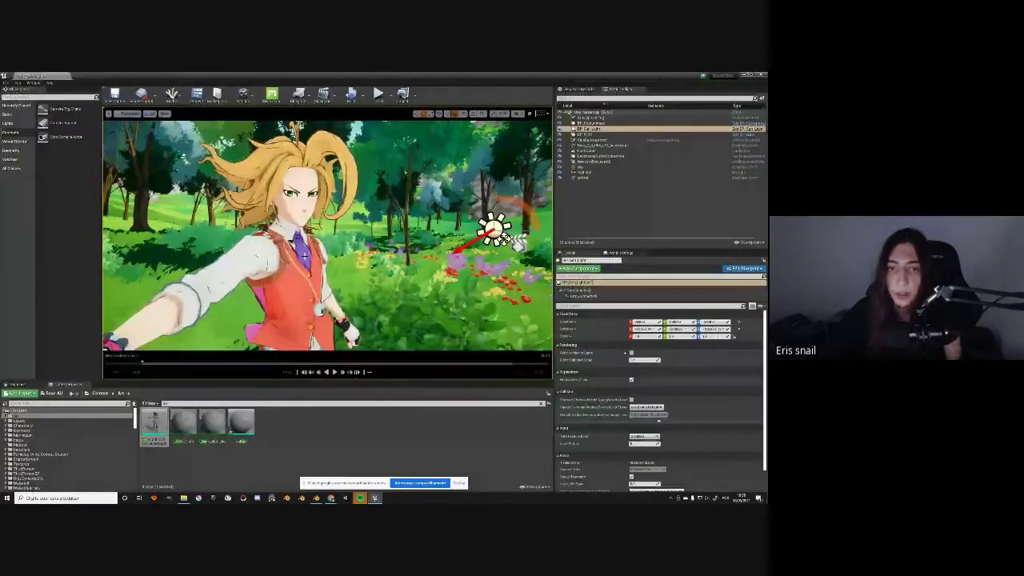
# Open the character's material from the Details panel and maximise the Material Editor window
pyautogui.scroll(-1, 663, 427)
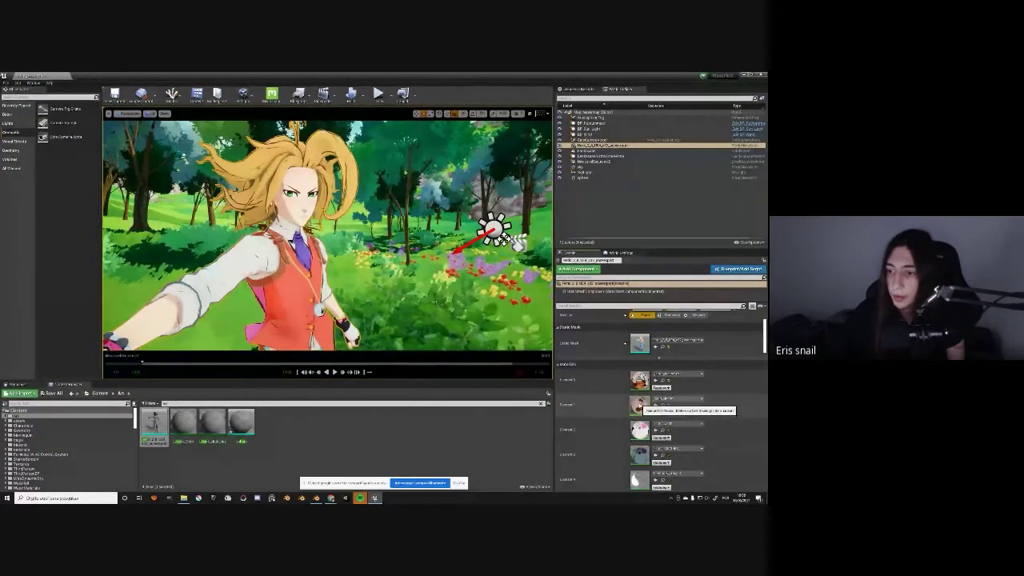
pyautogui.scroll(-1, 641, 451)
pyautogui.scroll(-2, 641, 450)
pyautogui.scroll(-1, 662, 400)
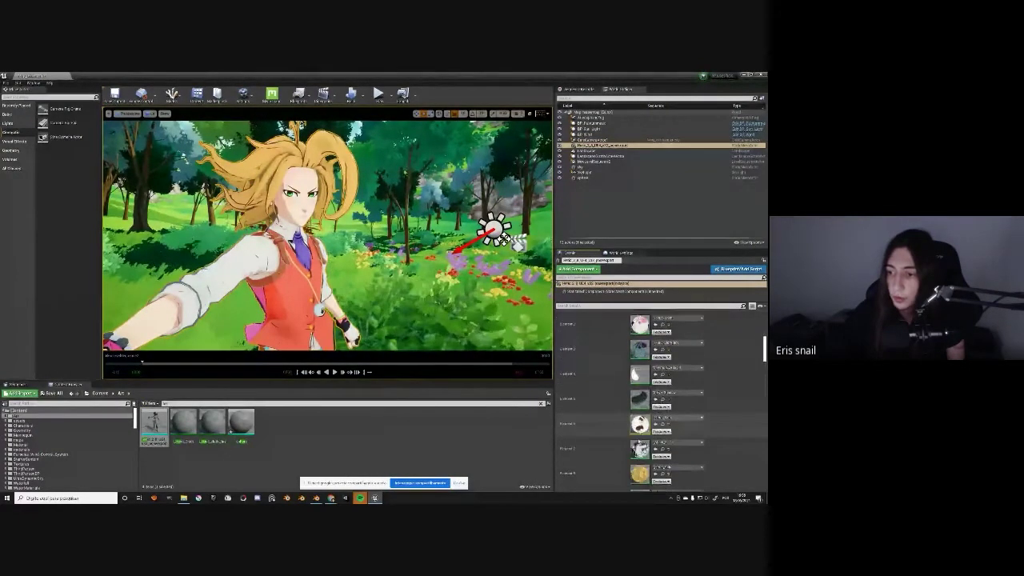
pyautogui.scroll(-1, 662, 400)
pyautogui.doubleClick(640, 387)
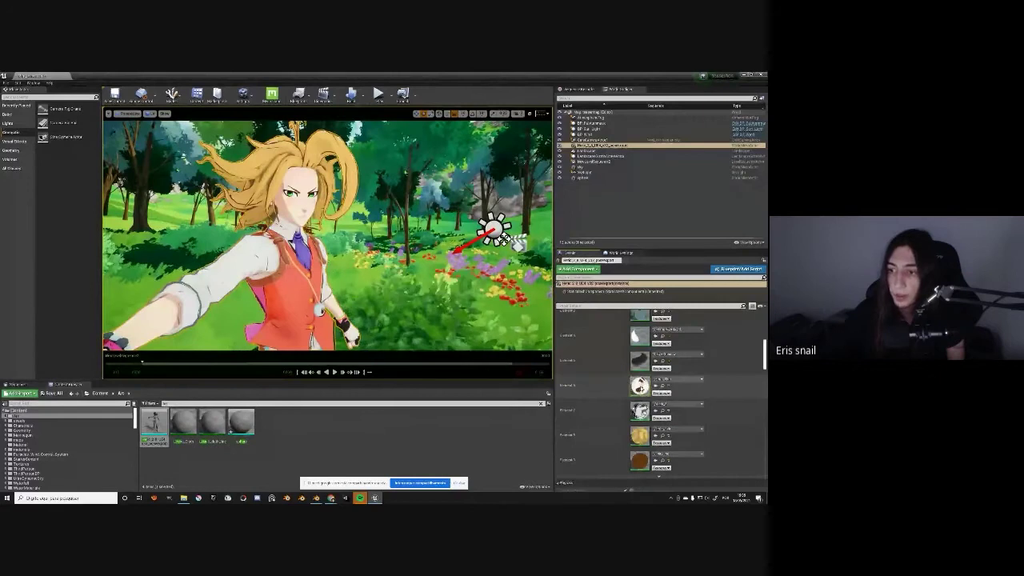
pyautogui.moveTo(666, 262); pyautogui.dragTo(460, 240)
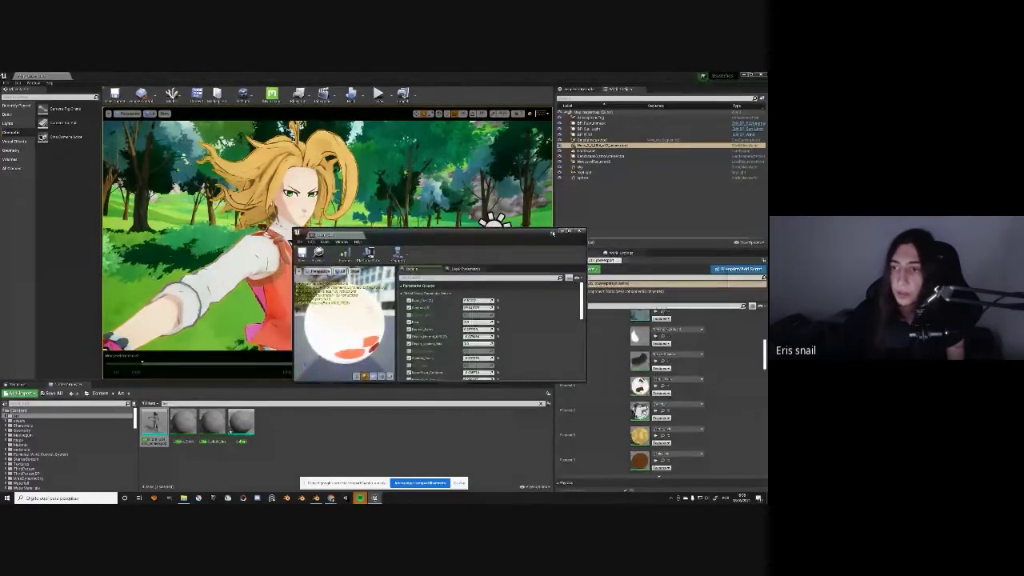
pyautogui.doubleClick(460, 240)
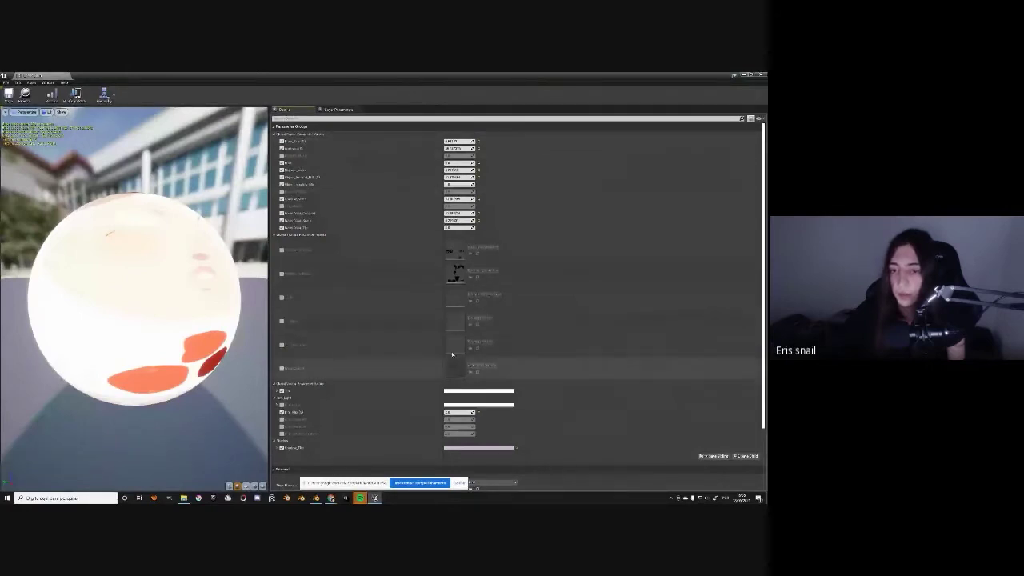
# Zoom through the node graph to the Light_Vector section, then return to the instance parameters
pyautogui.scroll(-3, 452, 354)
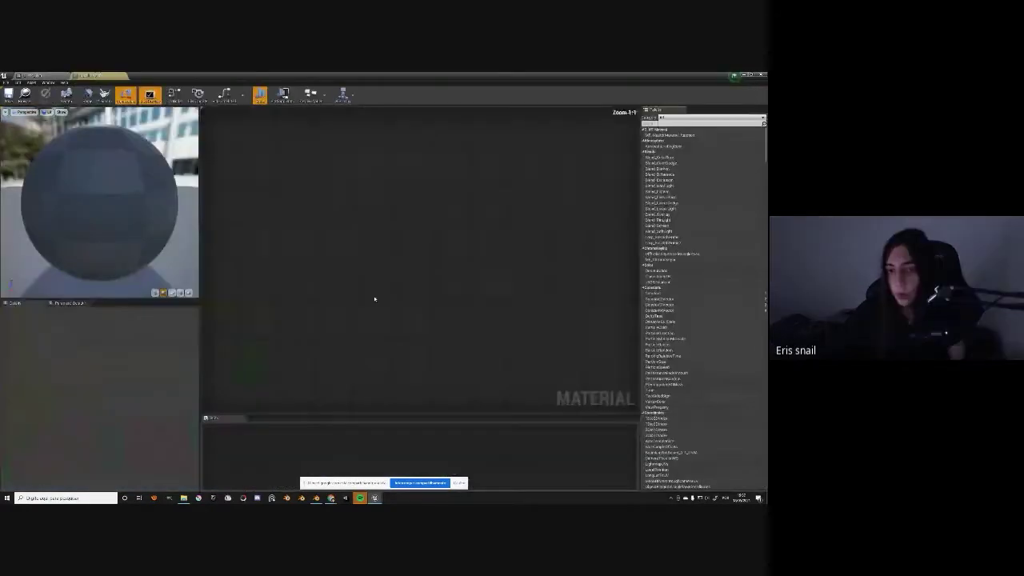
pyautogui.scroll(-2, 481, 273)
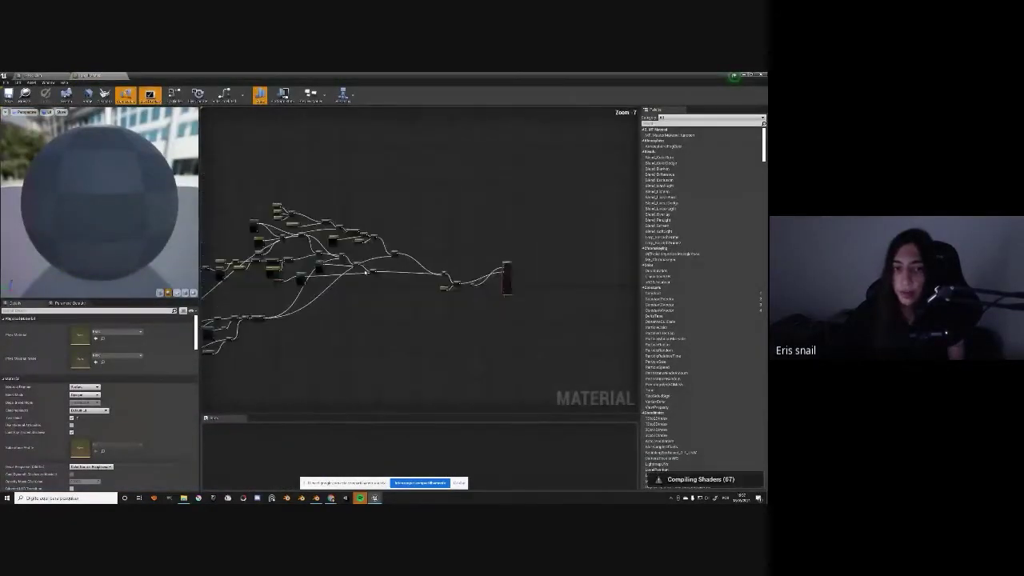
pyautogui.scroll(2, 233, 270)
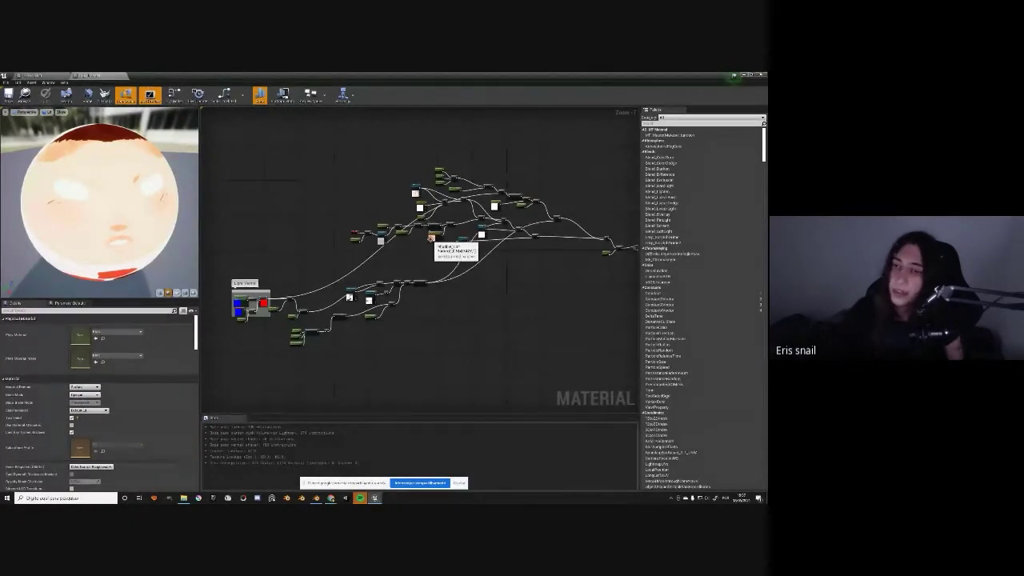
pyautogui.scroll(3, 289, 358)
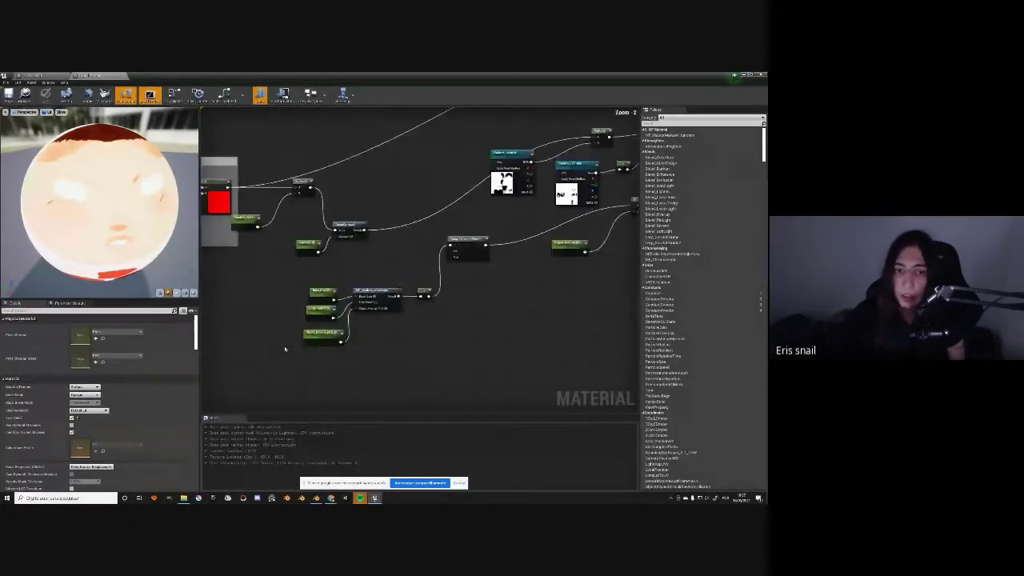
pyautogui.scroll(2, 305, 276)
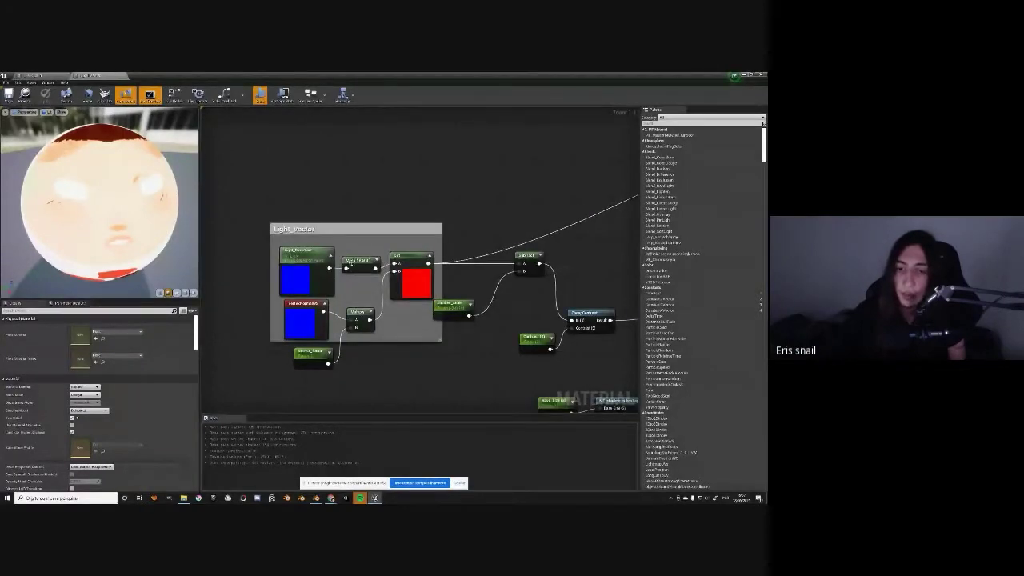
pyautogui.click(32, 75)
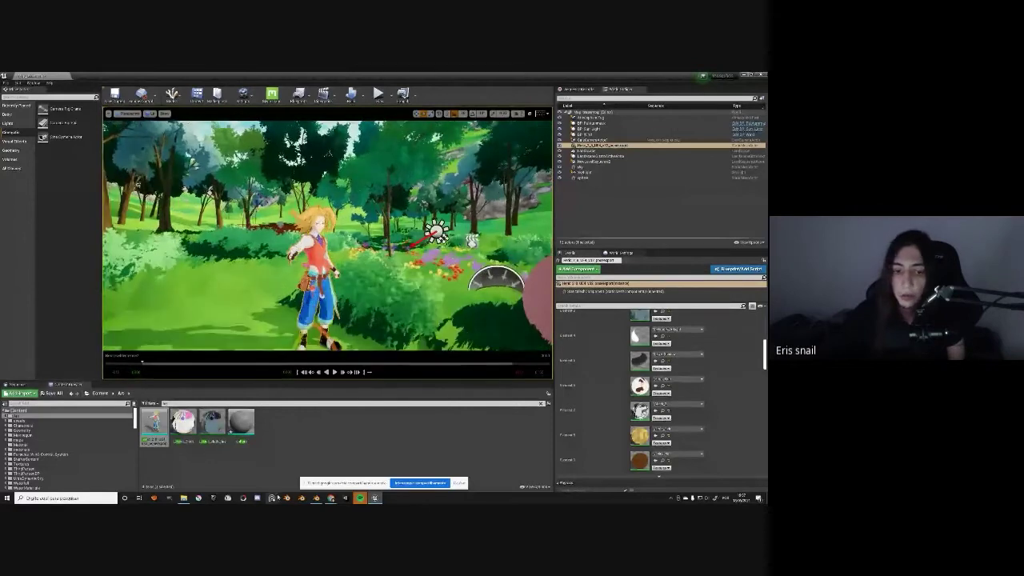
# Preview the grassy gameplay and Stylized Grass Shader image results, then return to Unreal Engine
pyautogui.moveTo(331, 497)
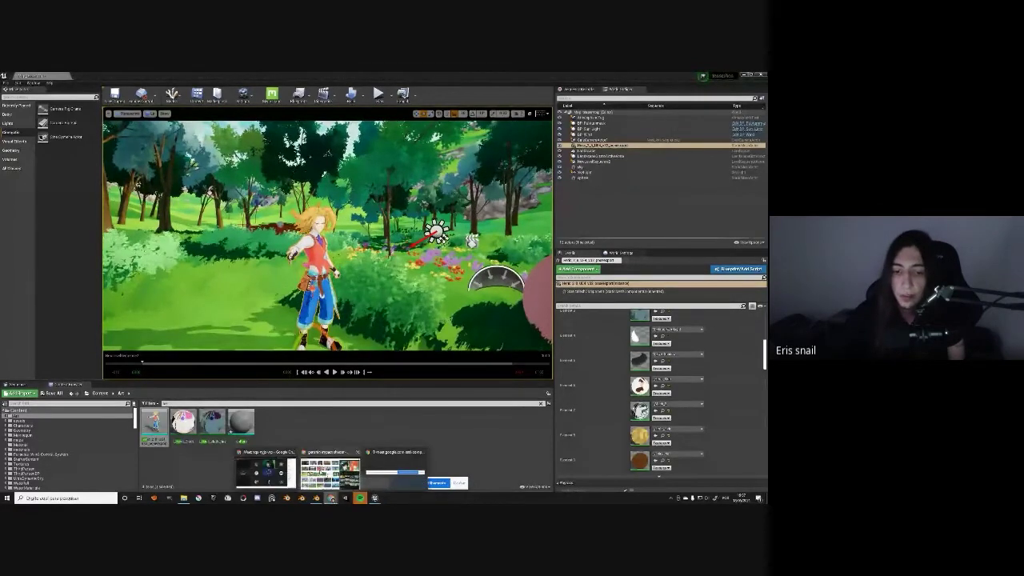
pyautogui.click(331, 460)
pyautogui.click(287, 295)
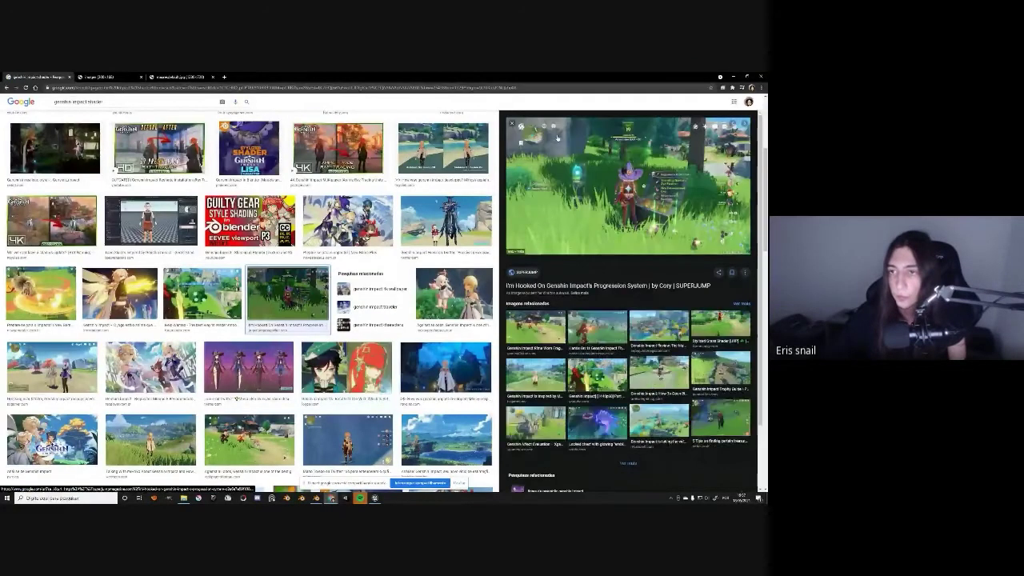
pyautogui.click(720, 324)
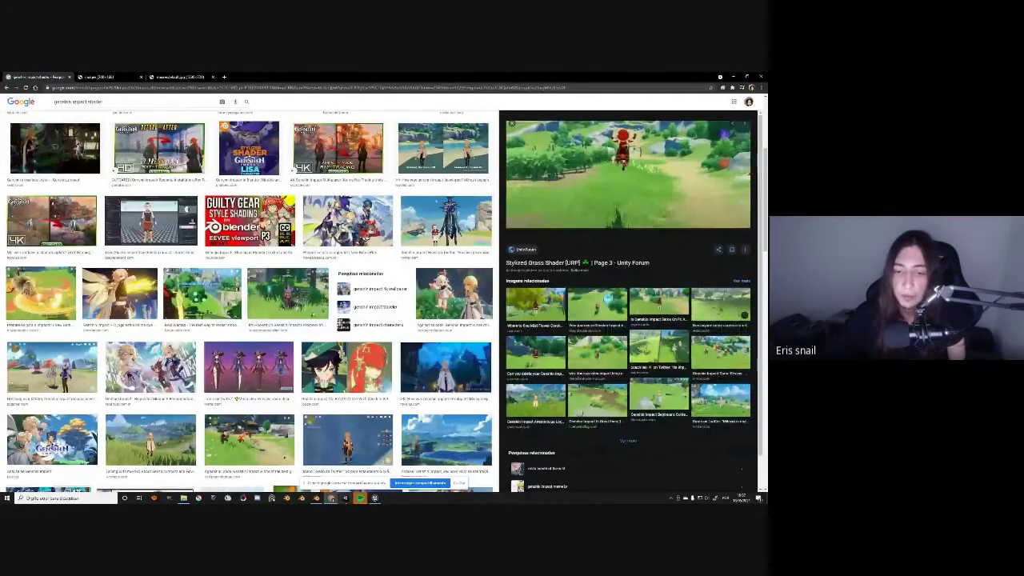
pyautogui.click(374, 499)
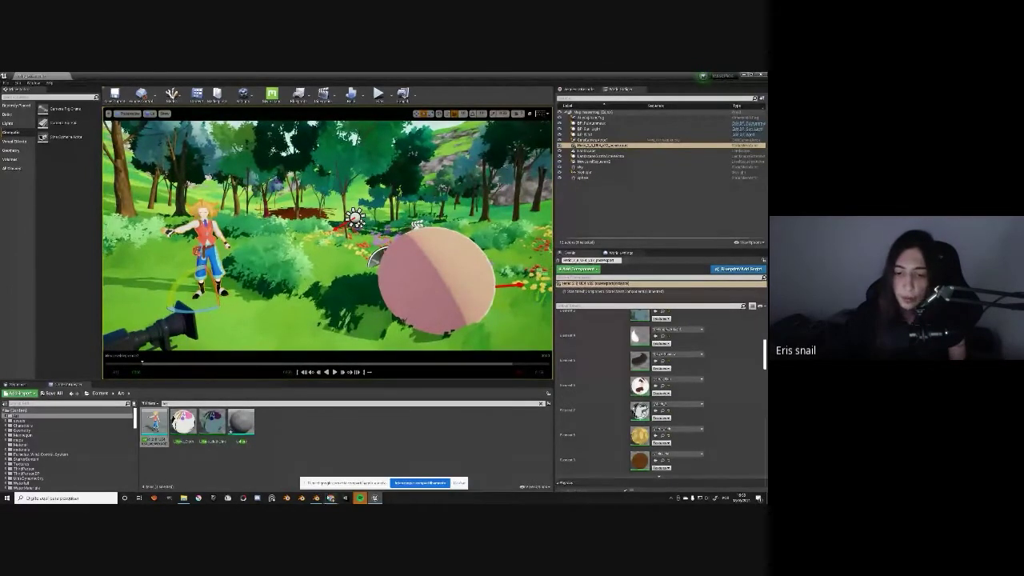
# Glance at the character in Blender, then select the pink toon sphere in Unreal to see its Details
pyautogui.click(316, 497)
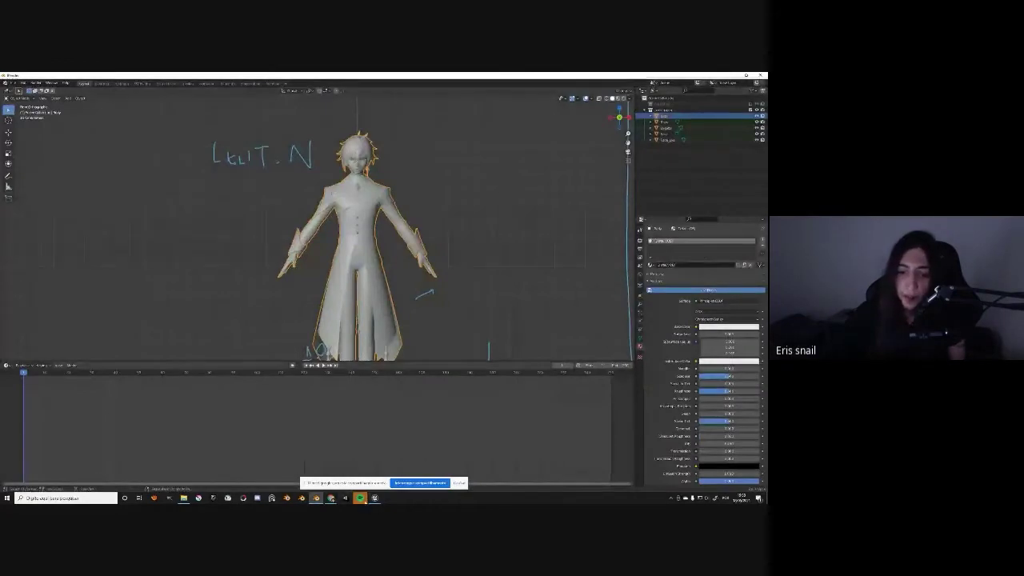
pyautogui.click(375, 498)
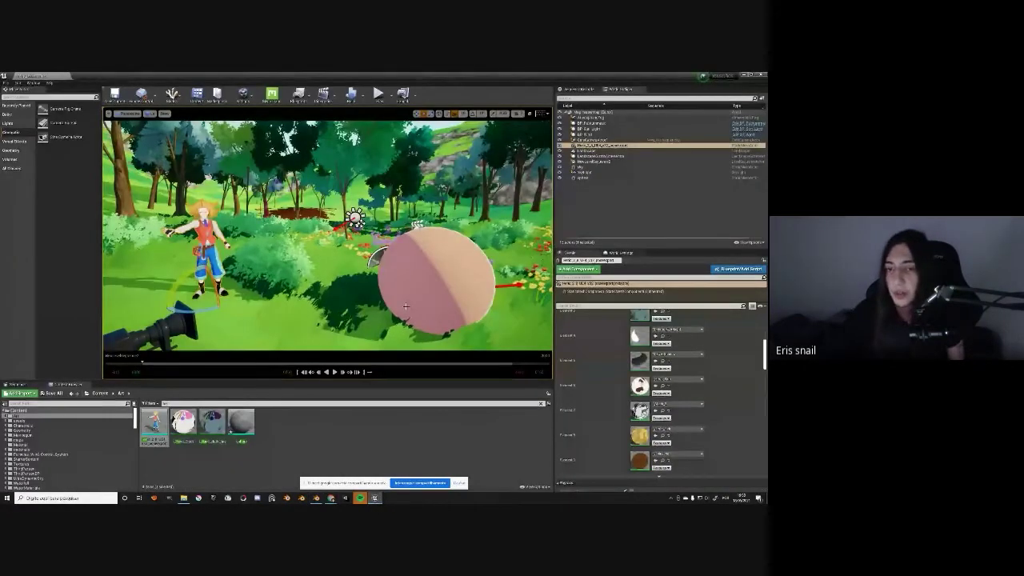
pyautogui.click(413, 251)
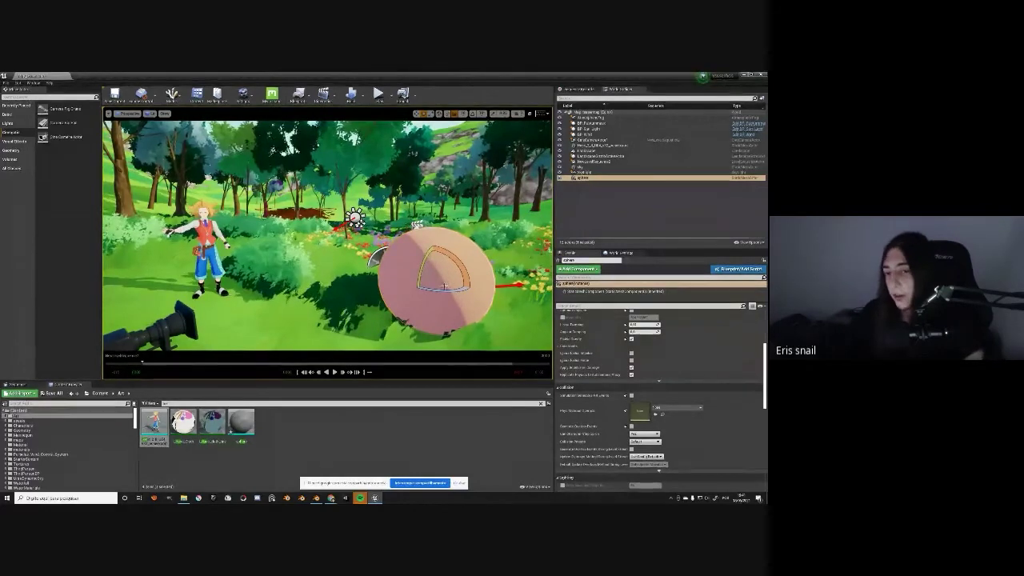
pyautogui.moveTo(442, 288)
pyautogui.mouseDown()
pyautogui.moveTo(441, 298)
pyautogui.moveTo(365, 189)
pyautogui.mouseUp()
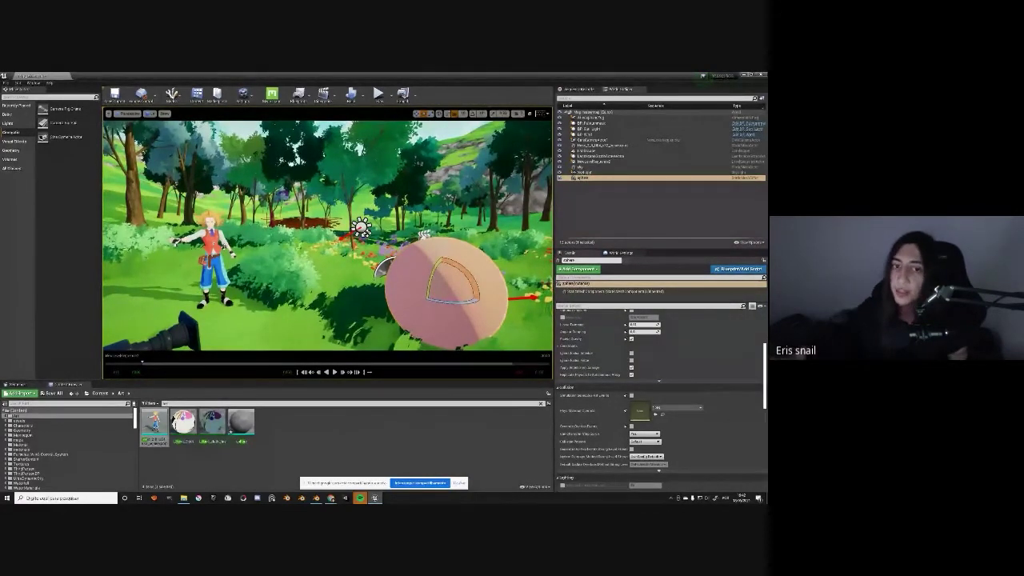
pyautogui.scroll(-3, 172, 270)
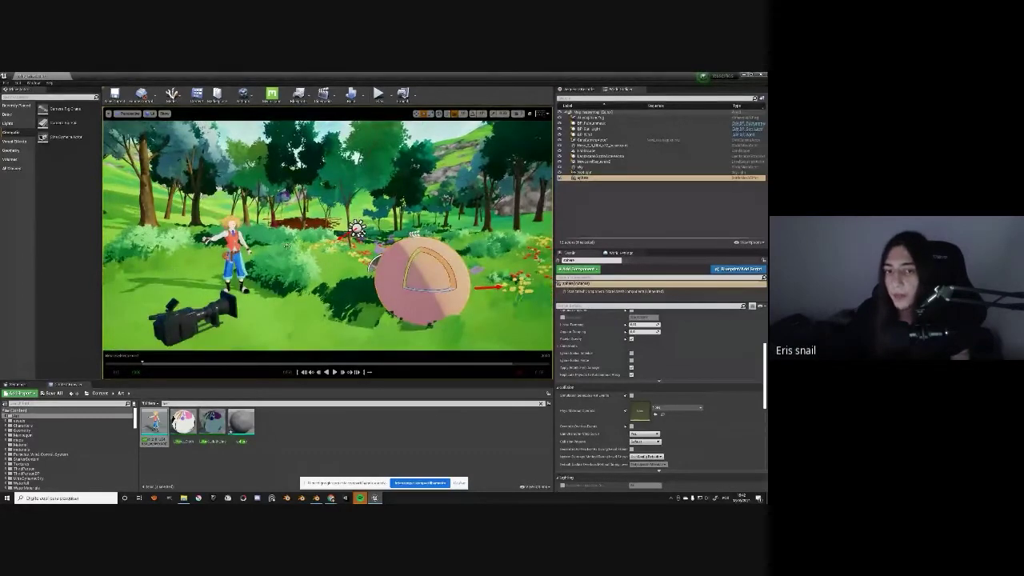
pyautogui.scroll(3, 285, 246)
pyautogui.scroll(3, 284, 252)
pyautogui.scroll(3, 280, 266)
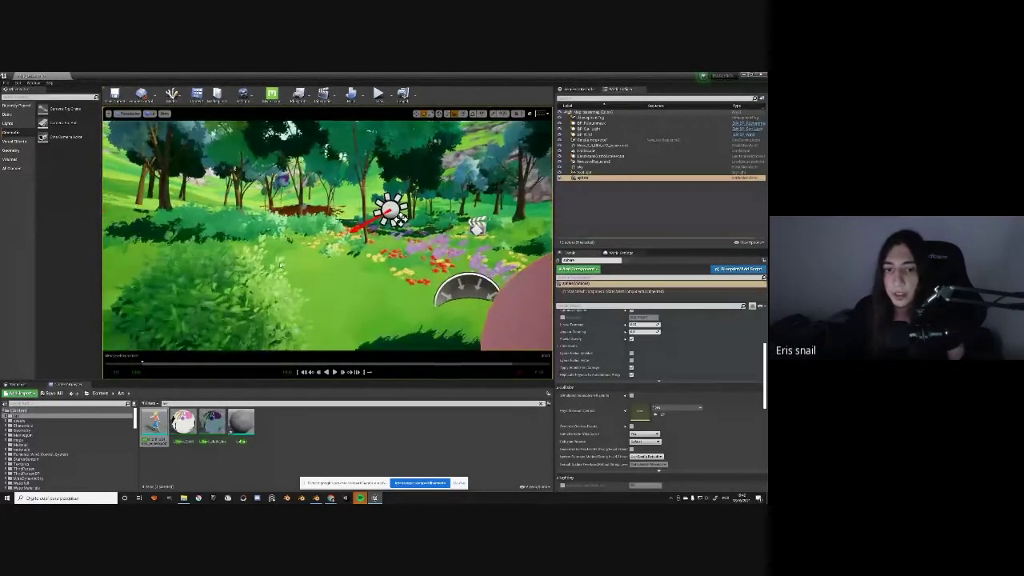
pyautogui.moveTo(280, 265); pyautogui.dragTo(264, 210, button='right')
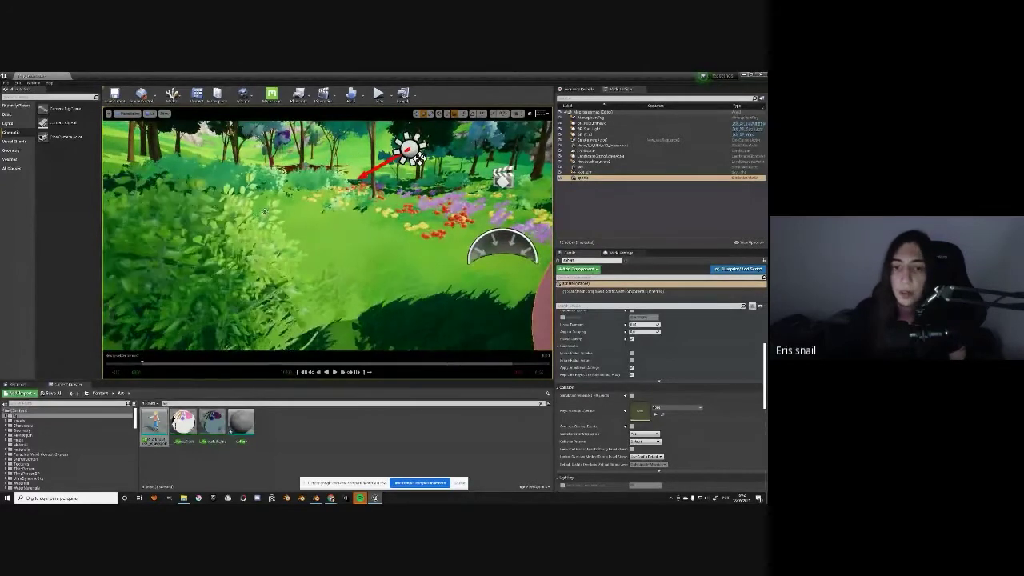
pyautogui.scroll(-2, 264, 210)
pyautogui.scroll(-1, 280, 240)
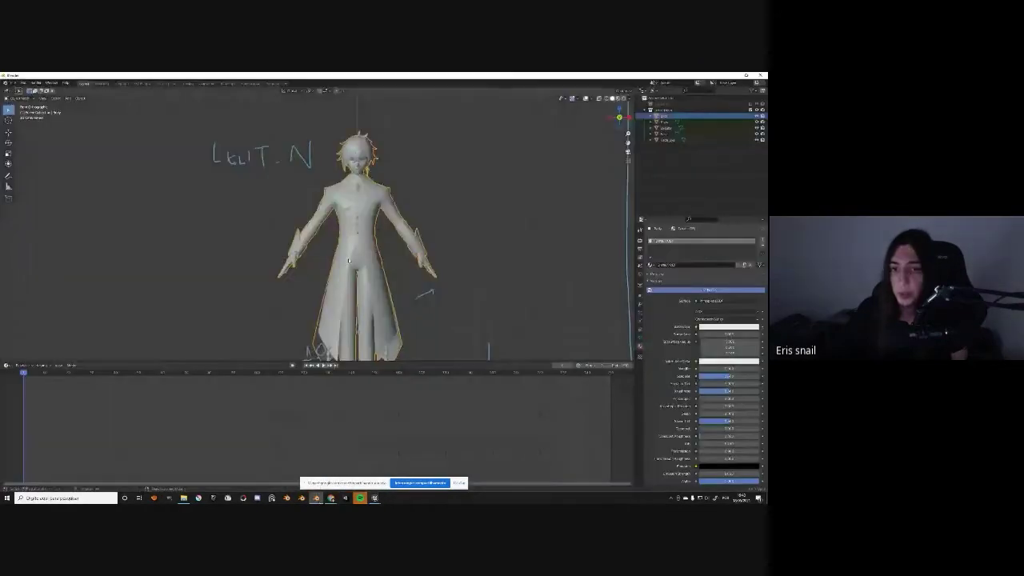
# Annotate a diagonal grass-blade stroke with a small upward arrow beside the character
pyautogui.scroll(-3, 435, 277)
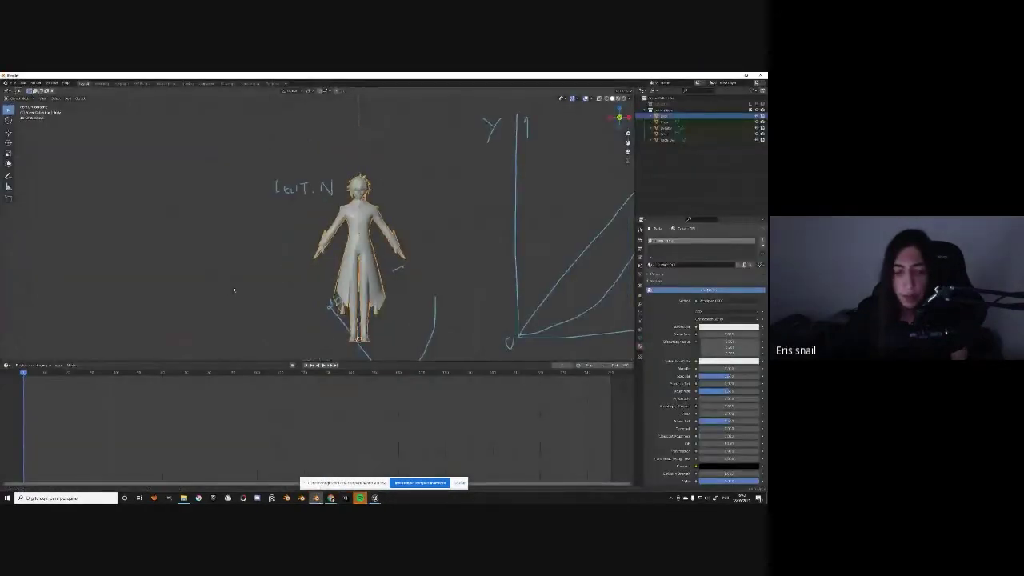
pyautogui.moveTo(231, 288)
pyautogui.mouseDown(button='middle')
pyautogui.moveTo(339, 279)
pyautogui.moveTo(297, 320)
pyautogui.moveTo(323, 309)
pyautogui.moveTo(280, 314)
pyautogui.mouseUp(button='middle')
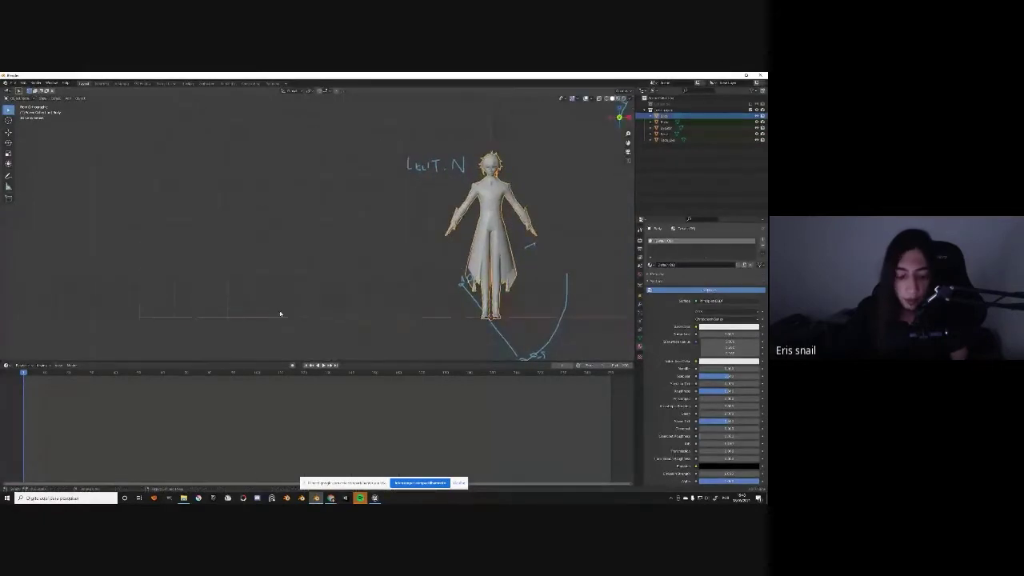
pyautogui.moveTo(220, 242)
pyautogui.mouseDown()
pyautogui.moveTo(281, 316)
pyautogui.moveTo(299, 297)
pyautogui.mouseUp()
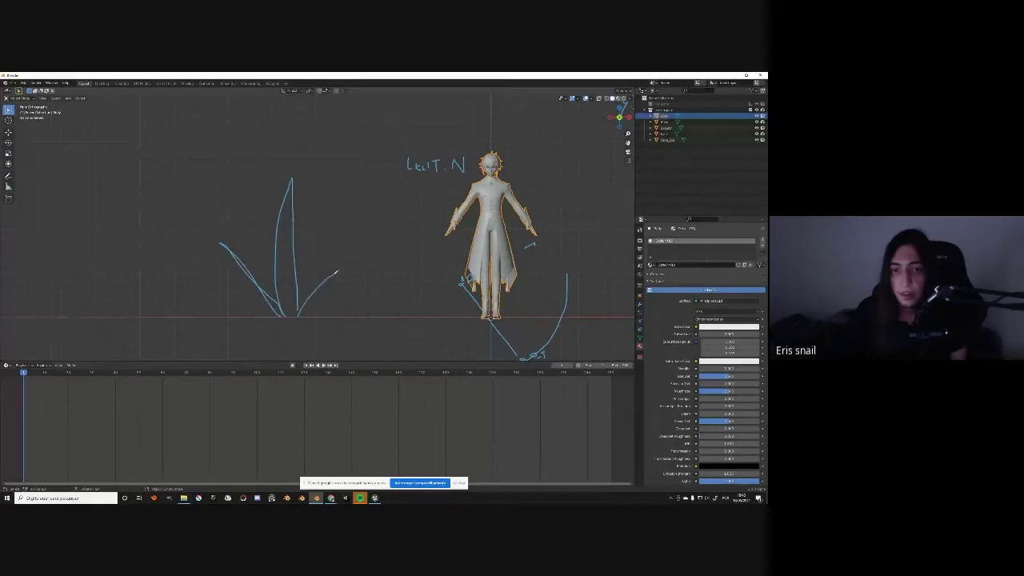
pyautogui.scroll(2, 285, 300)
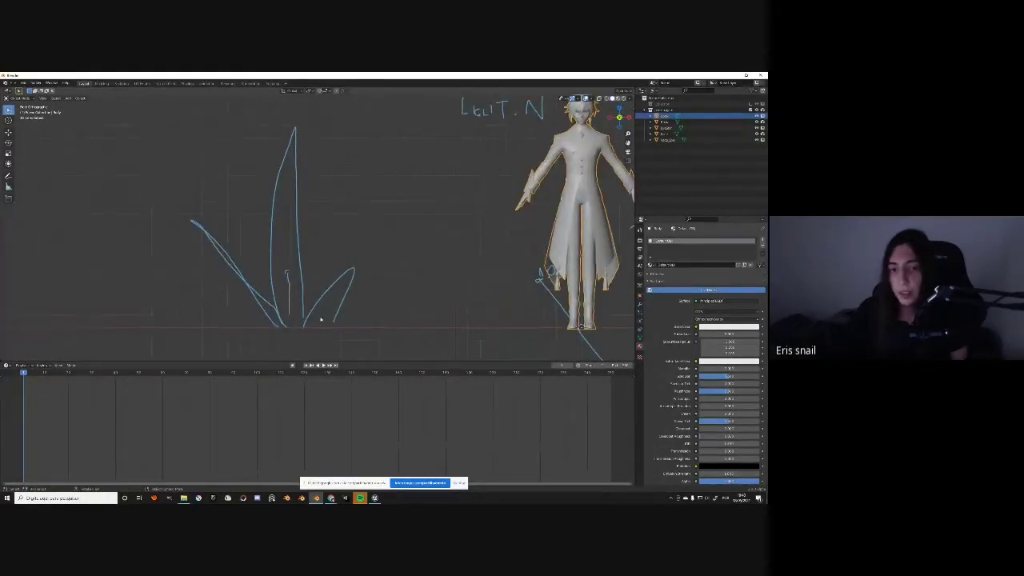
pyautogui.moveTo(317, 324); pyautogui.dragTo(328, 303)
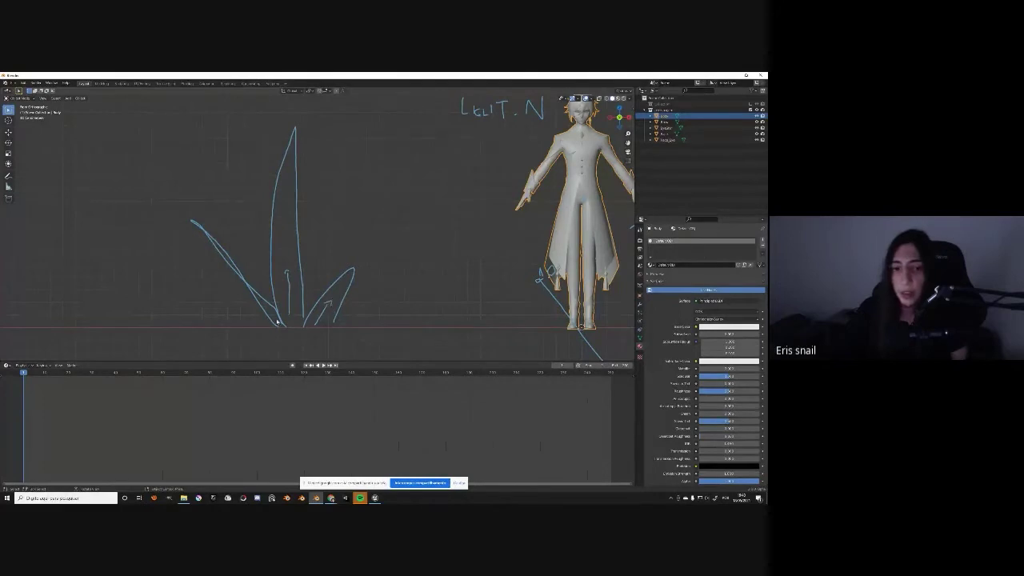
# Draw a wind-direction stroke above the grass sketch and re-centre the view on the sketches
pyautogui.scroll(-2, 268, 312)
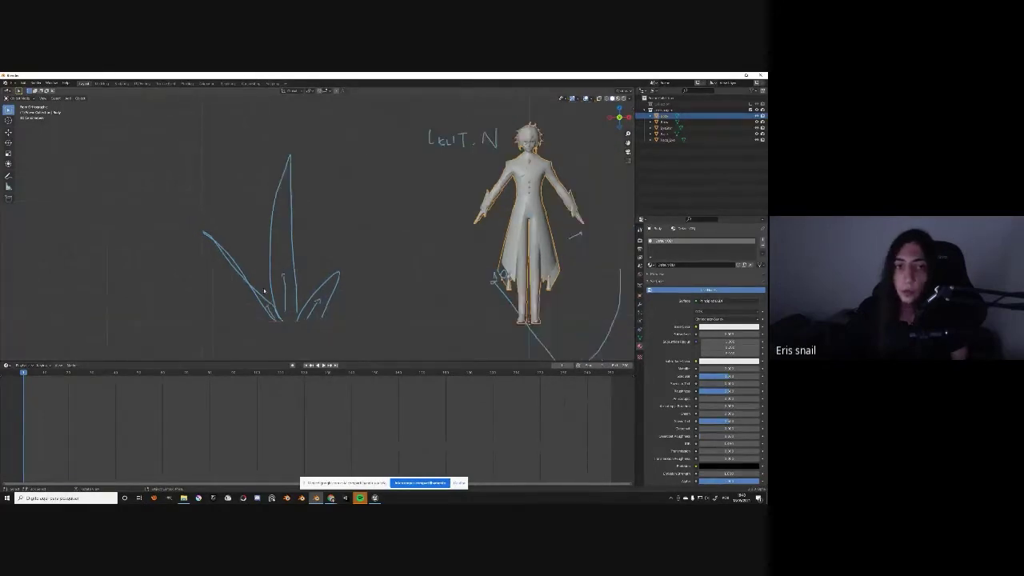
pyautogui.scroll(-2, 268, 312)
pyautogui.moveTo(181, 190); pyautogui.dragTo(250, 190)
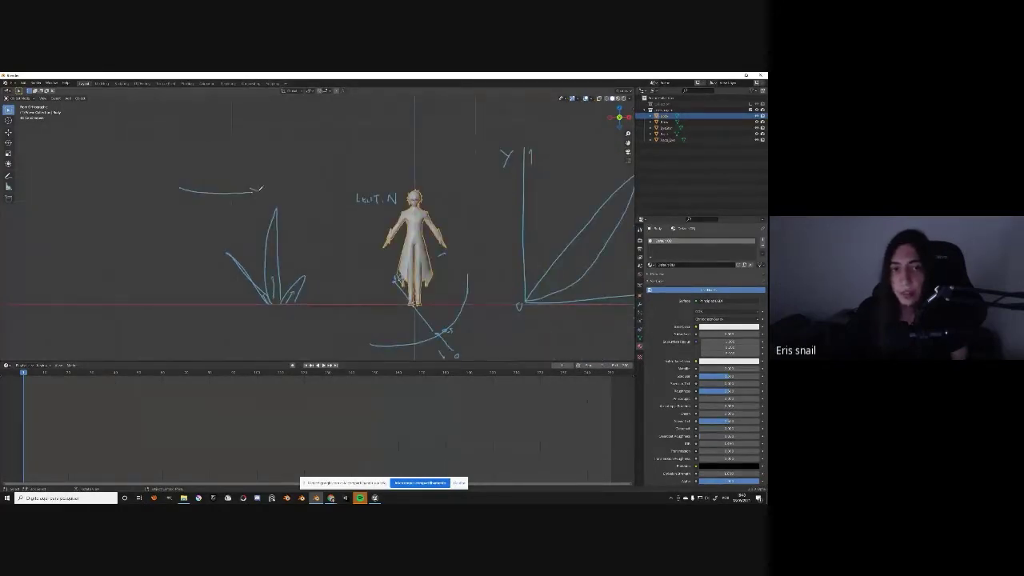
pyautogui.scroll(2, 267, 199)
pyautogui.scroll(1, 232, 200)
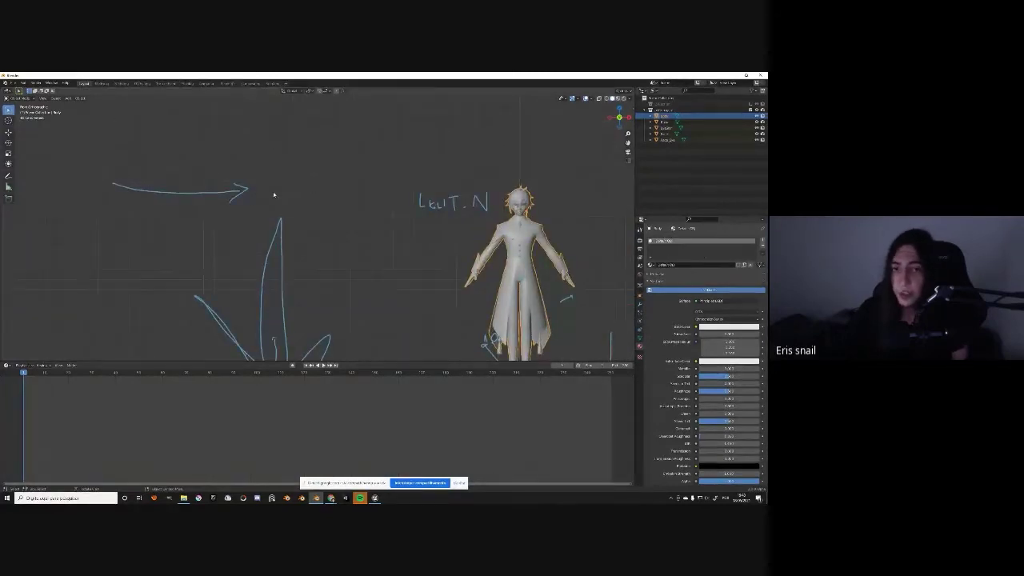
pyautogui.scroll(-2, 275, 190)
pyautogui.scroll(2, 271, 268)
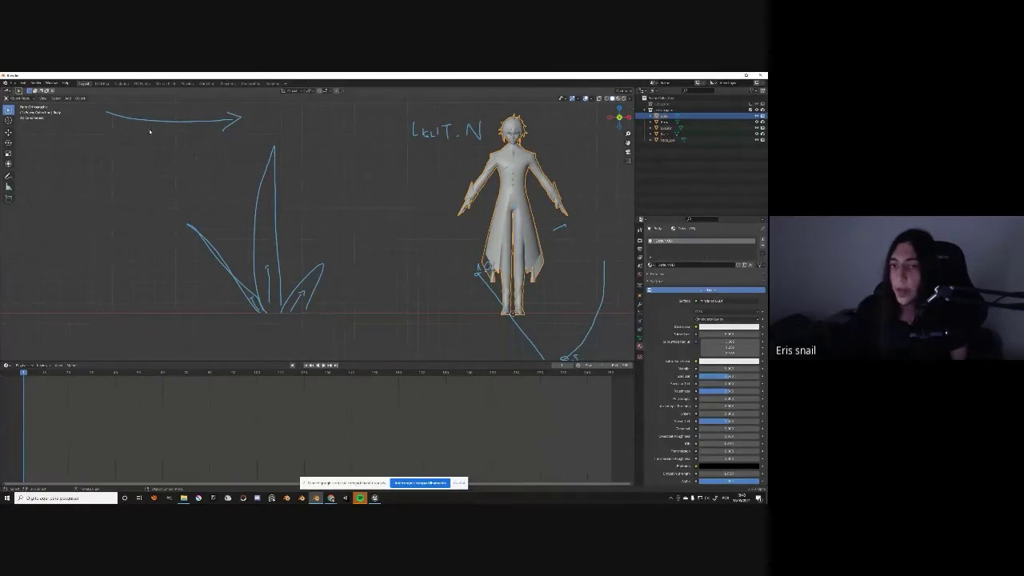
pyautogui.keyDown('shift'); pyautogui.moveTo(320, 199); pyautogui.dragTo(338, 230, button='middle'); pyautogui.keyUp('shift')
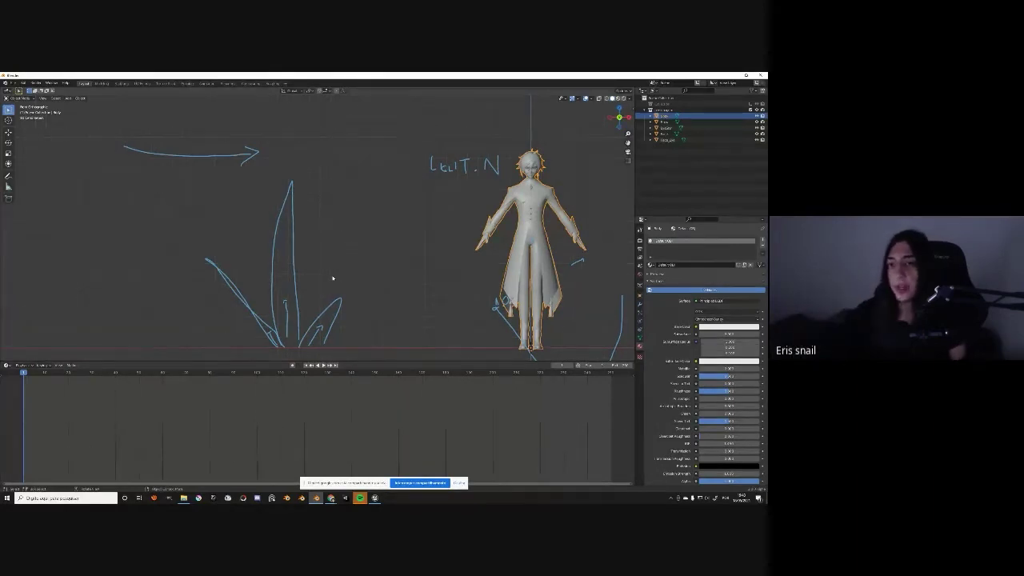
pyautogui.scroll(-3, 332, 278)
pyautogui.keyDown('ctrl'); pyautogui.hscroll(5, 429, 331); pyautogui.keyUp('ctrl')
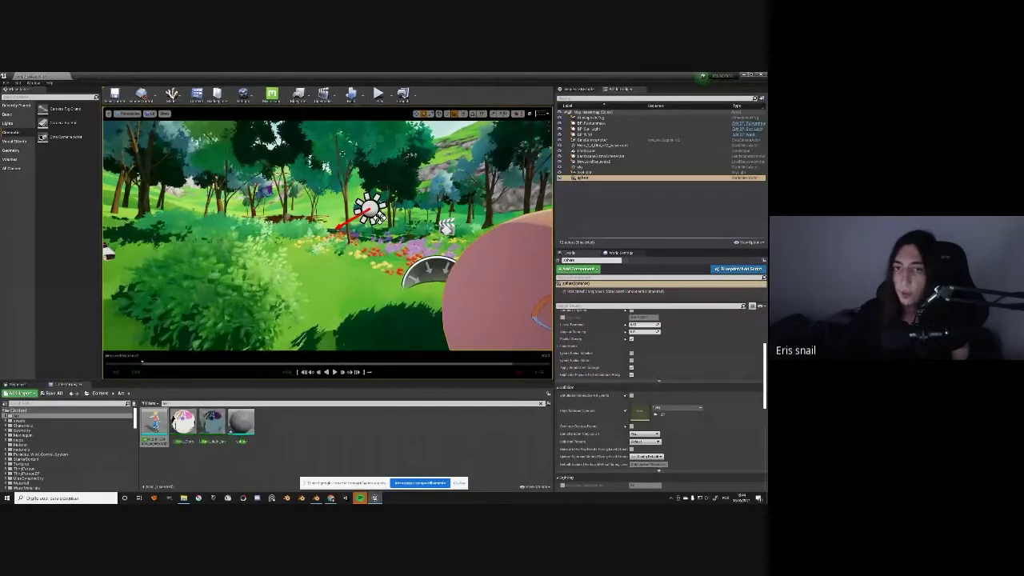
# Rotate the wind actor's arrow so the wind points rightward across the grass
pyautogui.moveTo(315, 224); pyautogui.dragTo(317, 250, button='right')
pyautogui.click(317, 286)
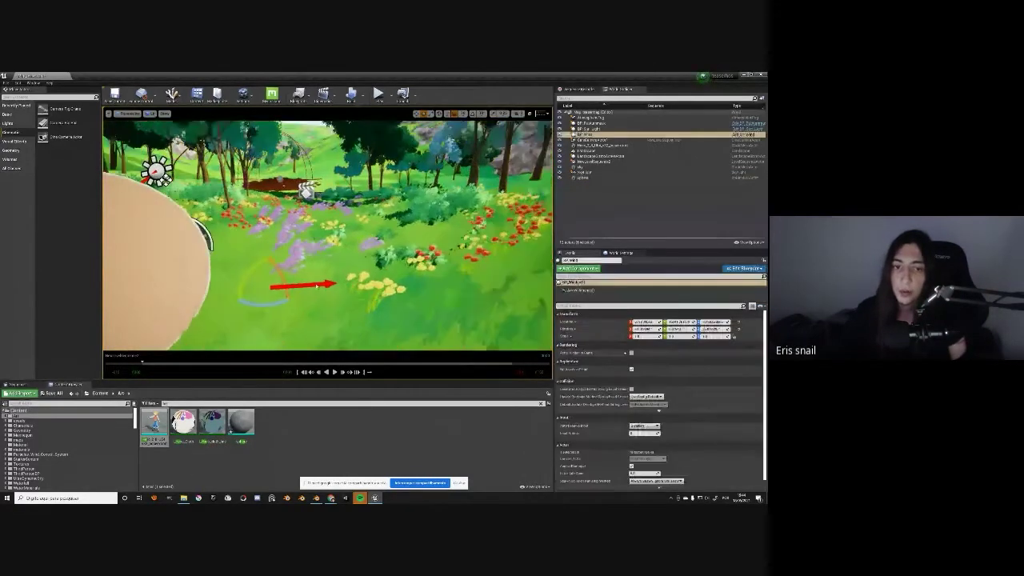
pyautogui.moveTo(317, 285); pyautogui.dragTo(320, 288, button='right')
pyautogui.moveTo(320, 288)
pyautogui.mouseDown()
pyautogui.moveTo(337, 298)
pyautogui.moveTo(240, 324)
pyautogui.mouseUp()
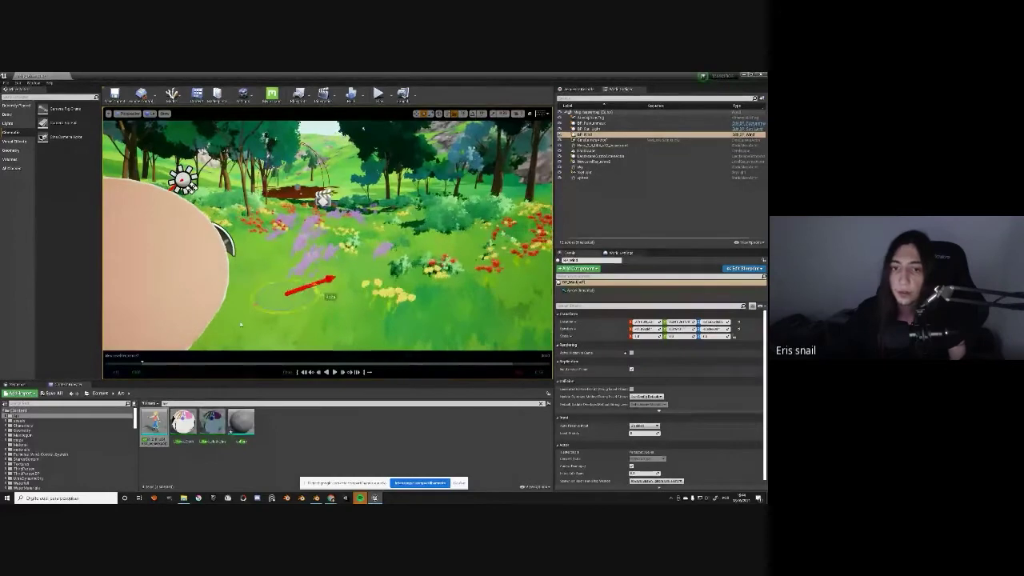
pyautogui.scroll(5, 382, 289)
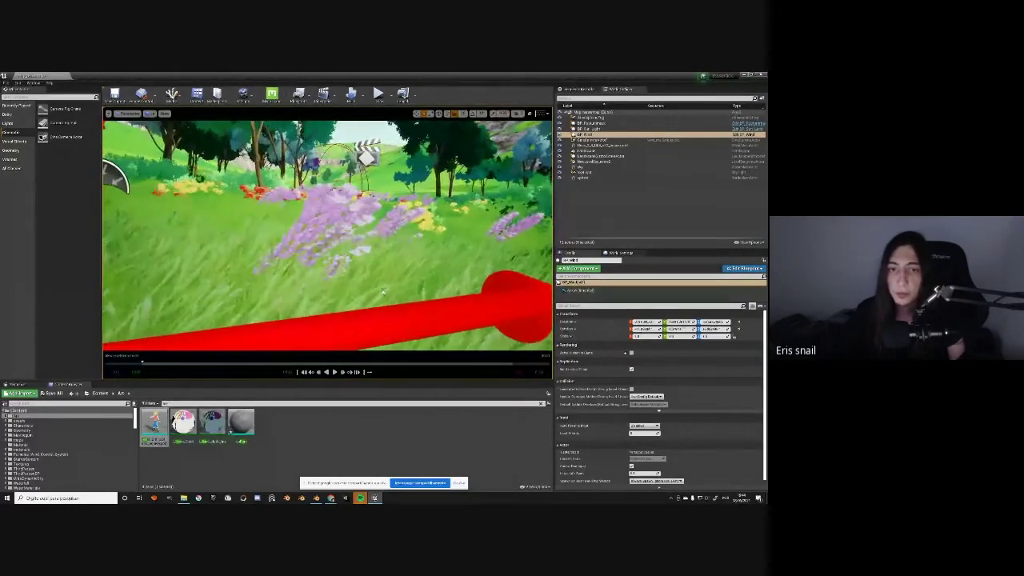
pyautogui.scroll(-4, 384, 293)
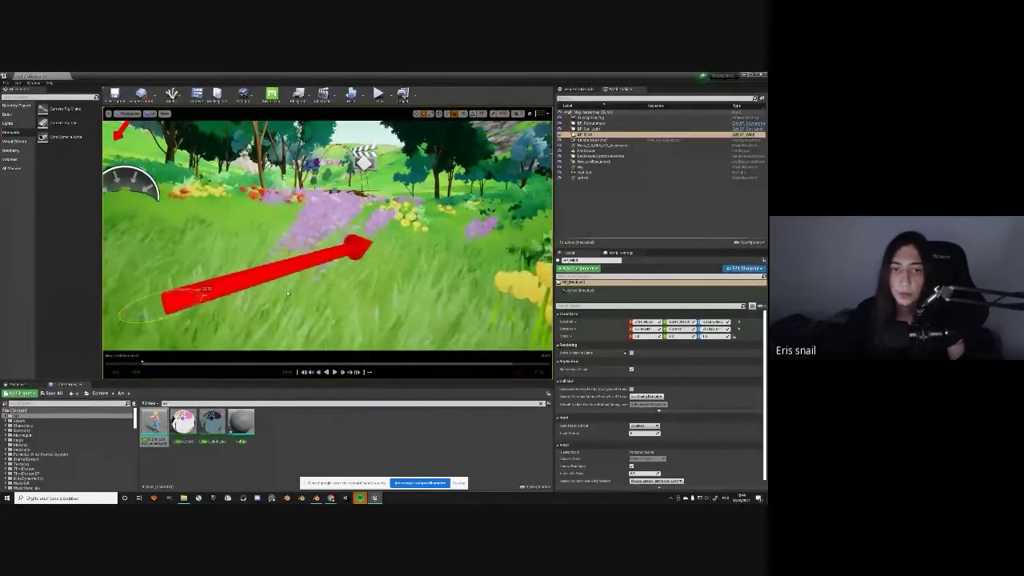
pyautogui.hotkey('ctrl', 'z')
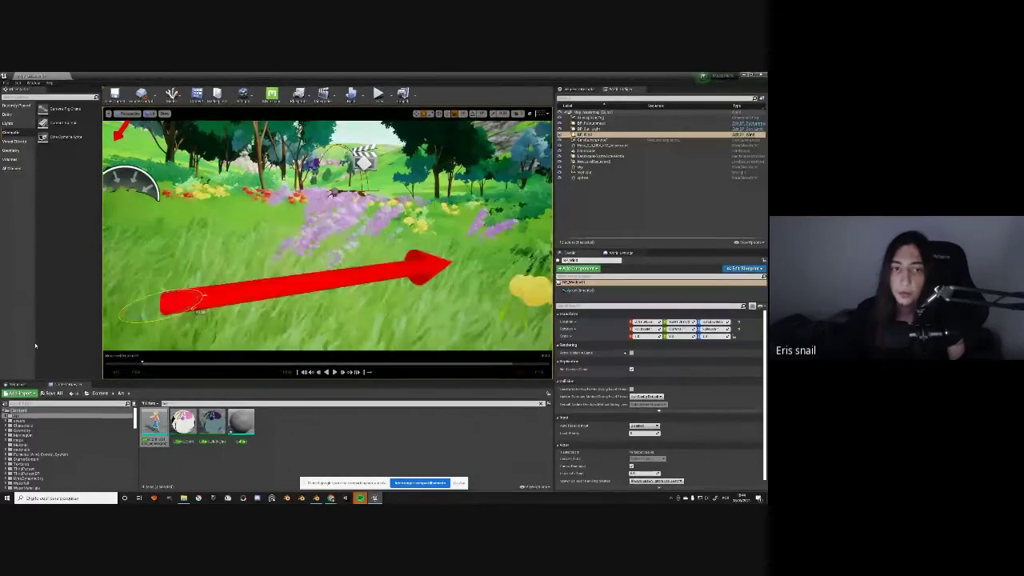
pyautogui.moveTo(185, 299); pyautogui.dragTo(206, 314)
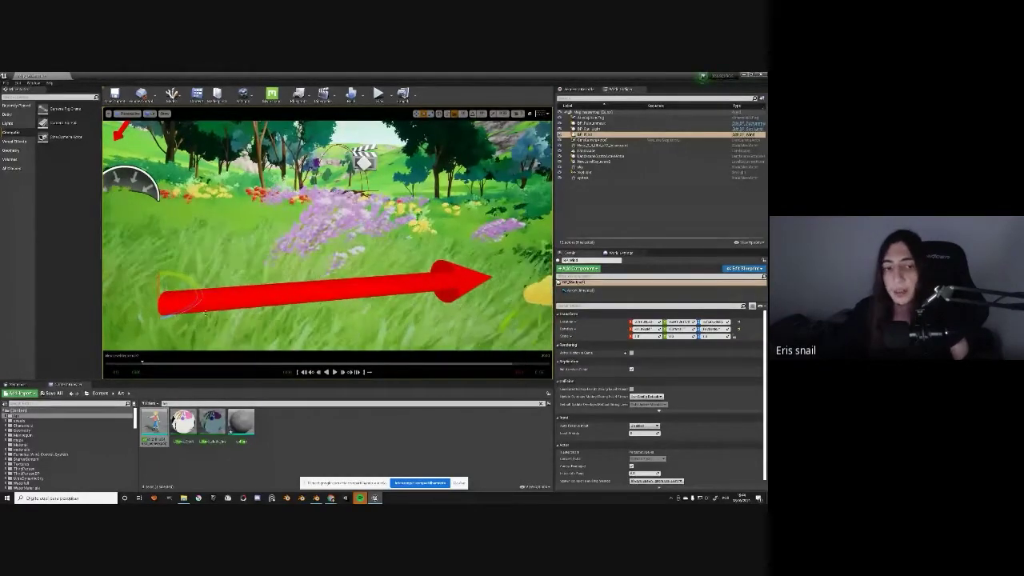
# Browse to Content > Art > Assets > Vegetation and open the grass material
pyautogui.click(100, 393)
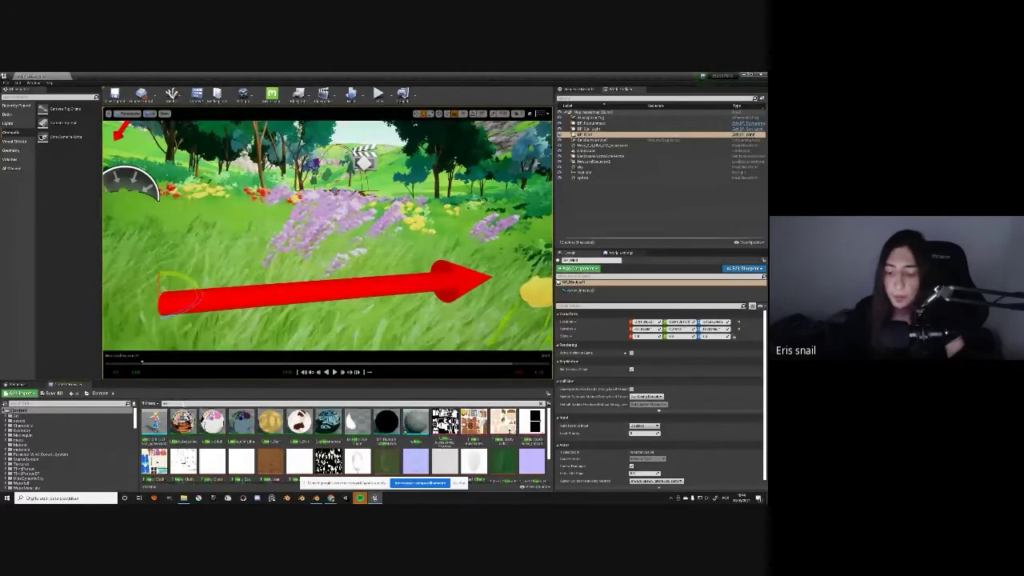
pyautogui.hotkey('alt', 'Left')
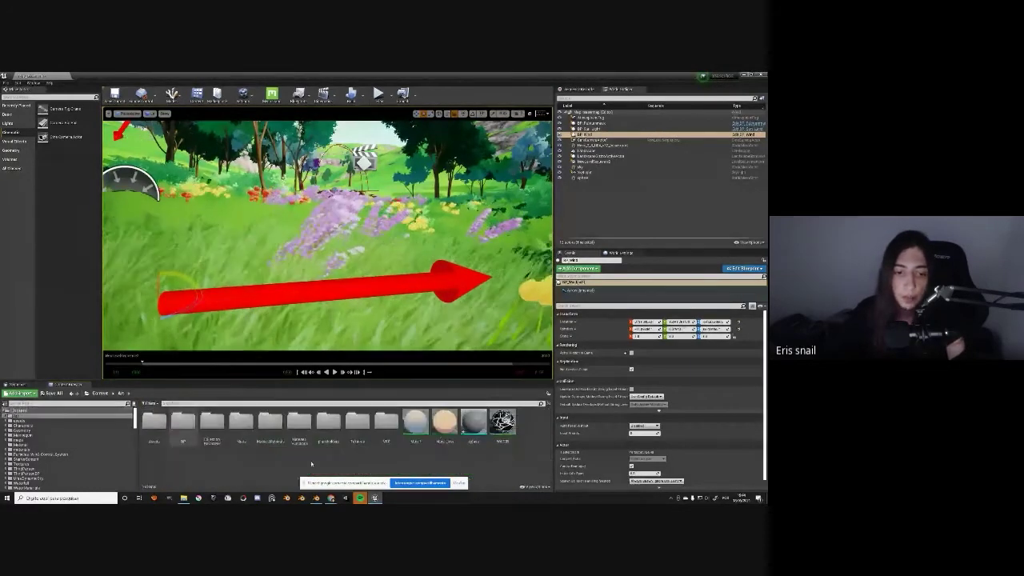
pyautogui.doubleClick(154, 421)
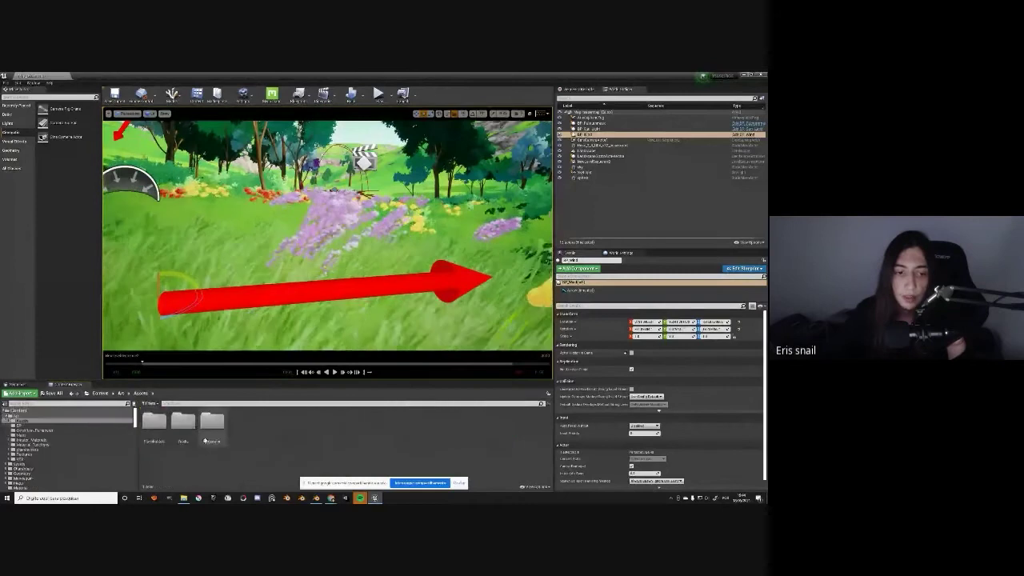
pyautogui.doubleClick(207, 437)
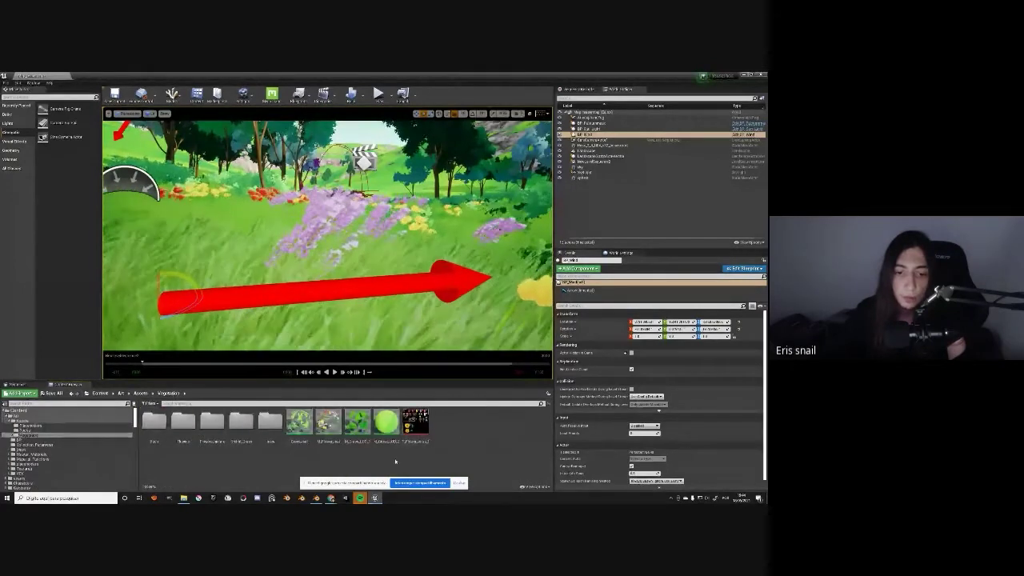
pyautogui.doubleClick(298, 422)
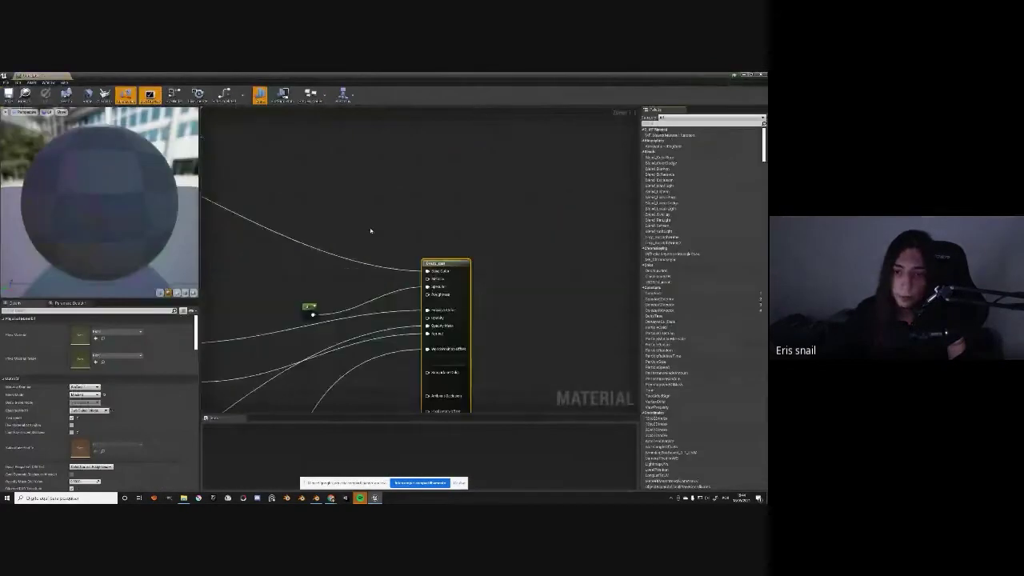
# Pan the grass material graph and open the MF_grass_pivotpainter function node
pyautogui.scroll(-10, 370, 231)
pyautogui.moveTo(452, 229); pyautogui.dragTo(606, 205, button='right')
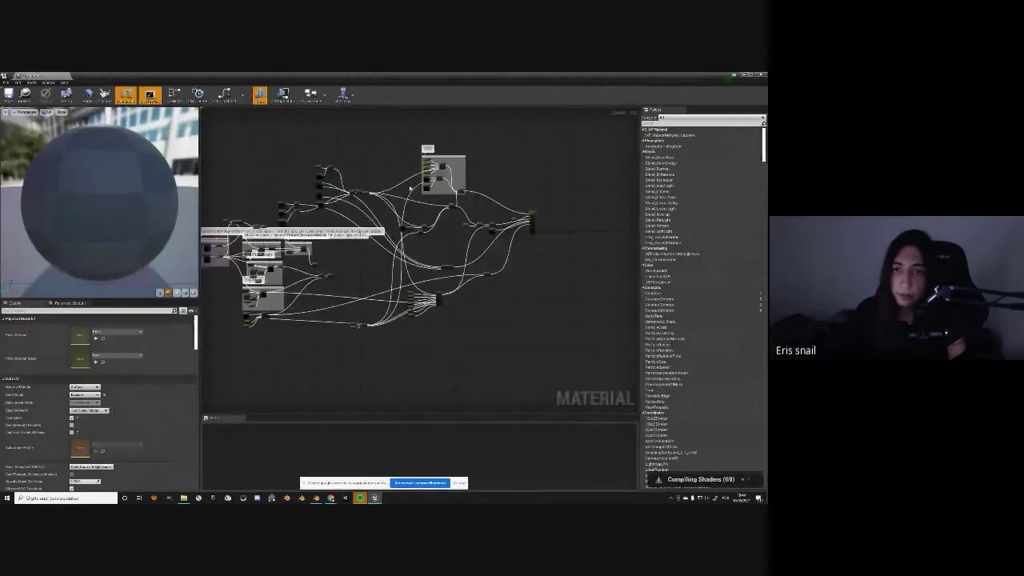
pyautogui.scroll(8, 312, 300)
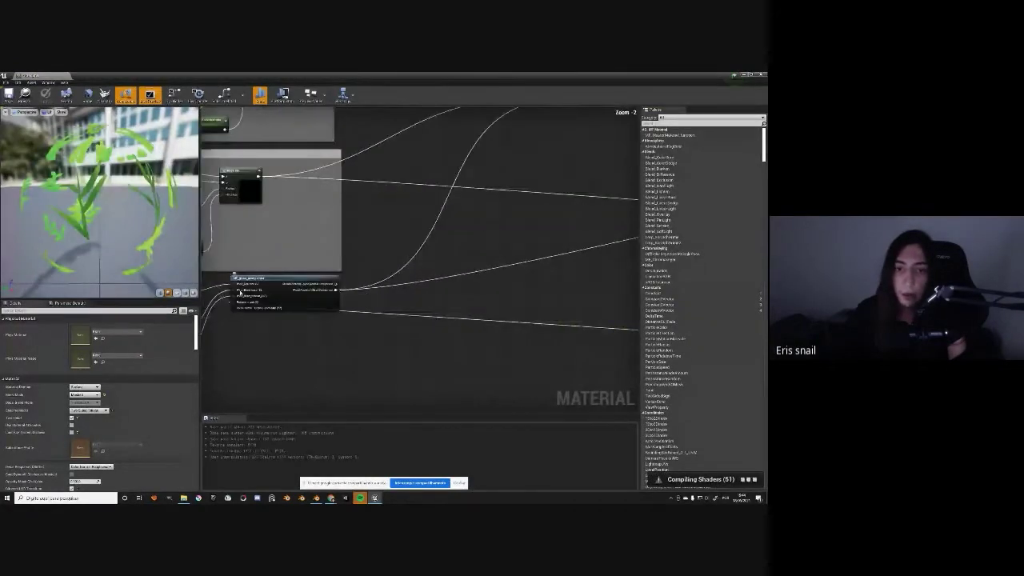
pyautogui.scroll(1, 348, 266)
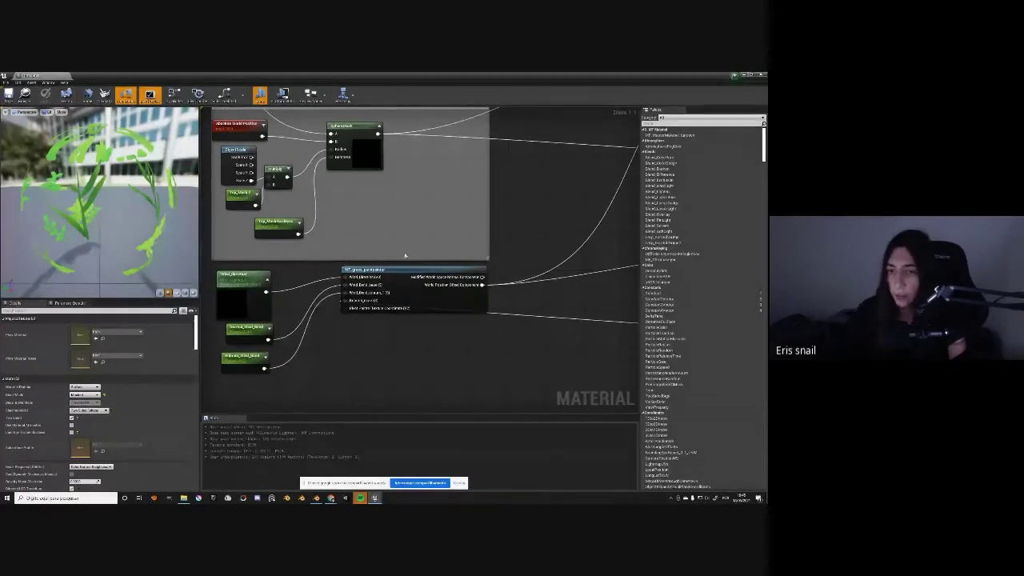
pyautogui.doubleClick(400, 280)
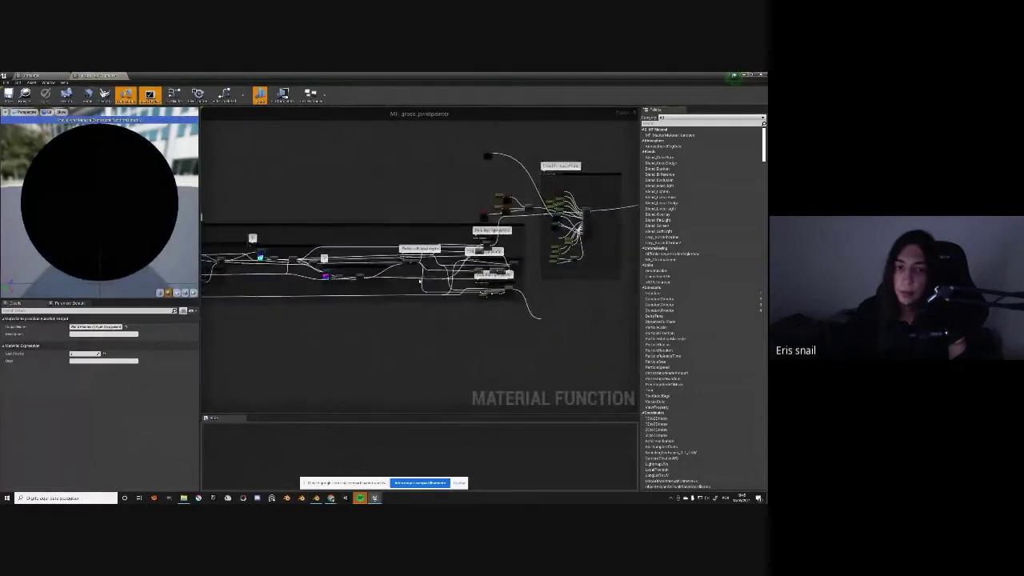
# Survey the MF_grass_pivotpainter graph and open its PivotPainter2FoliageAnimation node
pyautogui.moveTo(419, 280); pyautogui.dragTo(433, 284, button='right')
pyautogui.moveTo(625, 199); pyautogui.dragTo(477, 235, button='right')
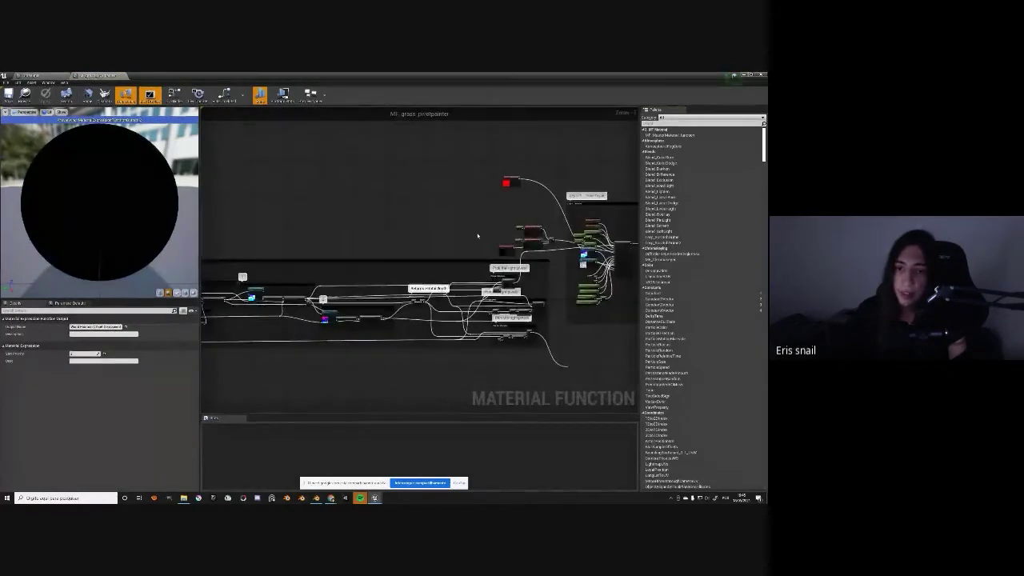
pyautogui.scroll(5, 440, 199)
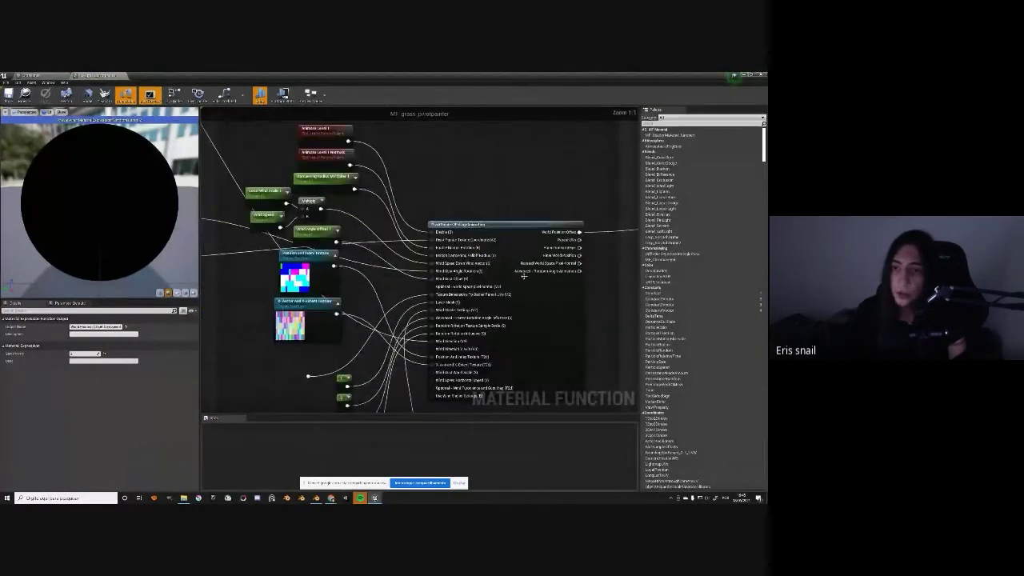
pyautogui.moveTo(524, 276); pyautogui.dragTo(462, 229, button='right')
pyautogui.click(463, 230)
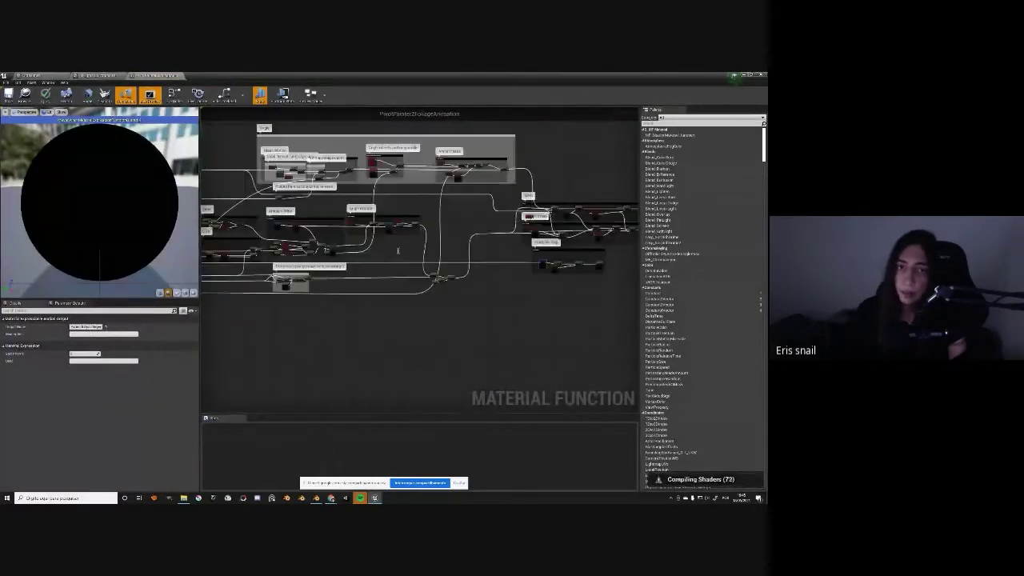
# Inspect the foliage animation graph, then close both pivot painter function tabs
pyautogui.moveTo(381, 259); pyautogui.dragTo(502, 249, button='right')
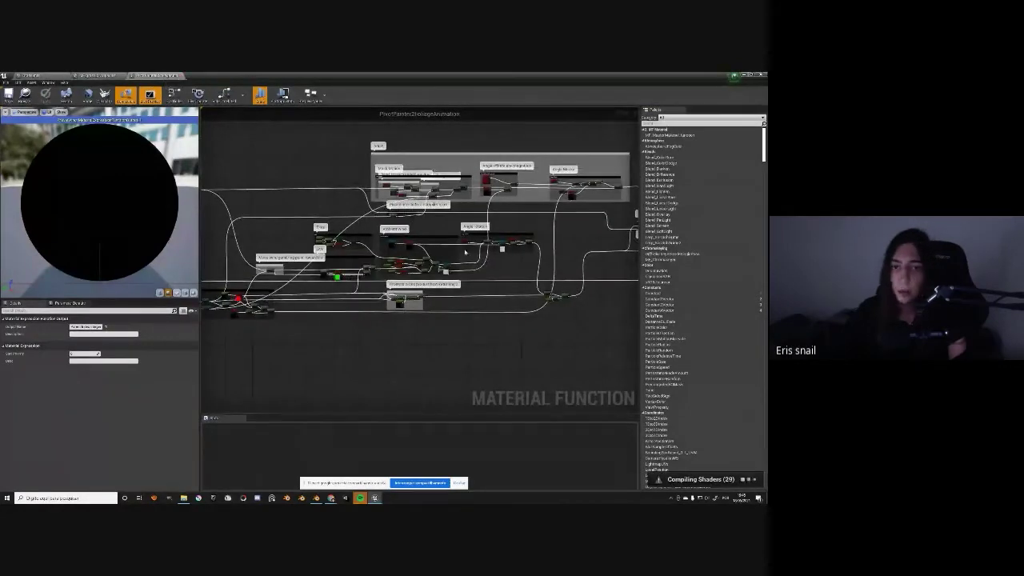
pyautogui.click(182, 75)
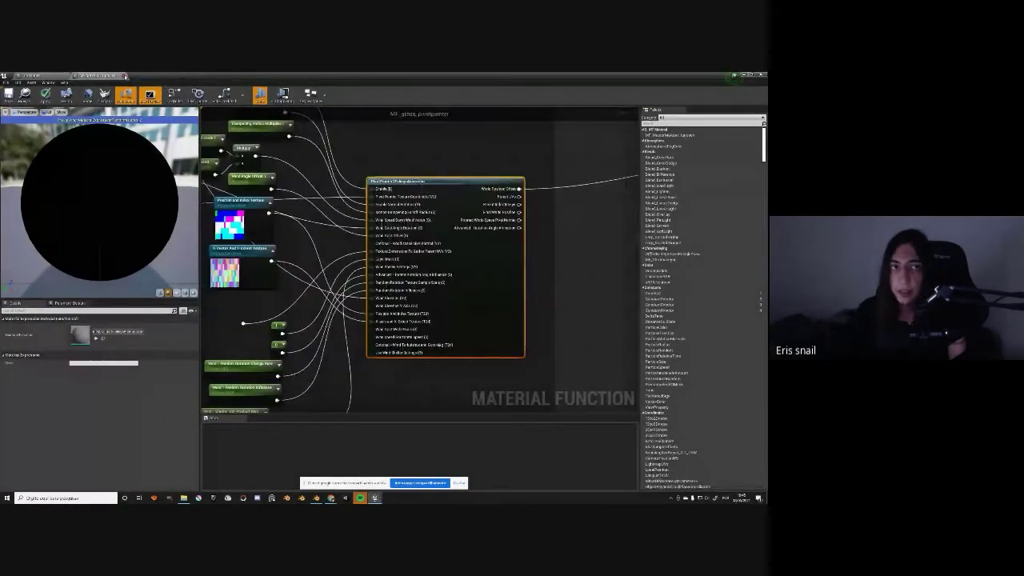
pyautogui.click(124, 74)
# Confirm the apply-changes prompt and close the grass material editor to return to the level
pyautogui.click(422, 309)
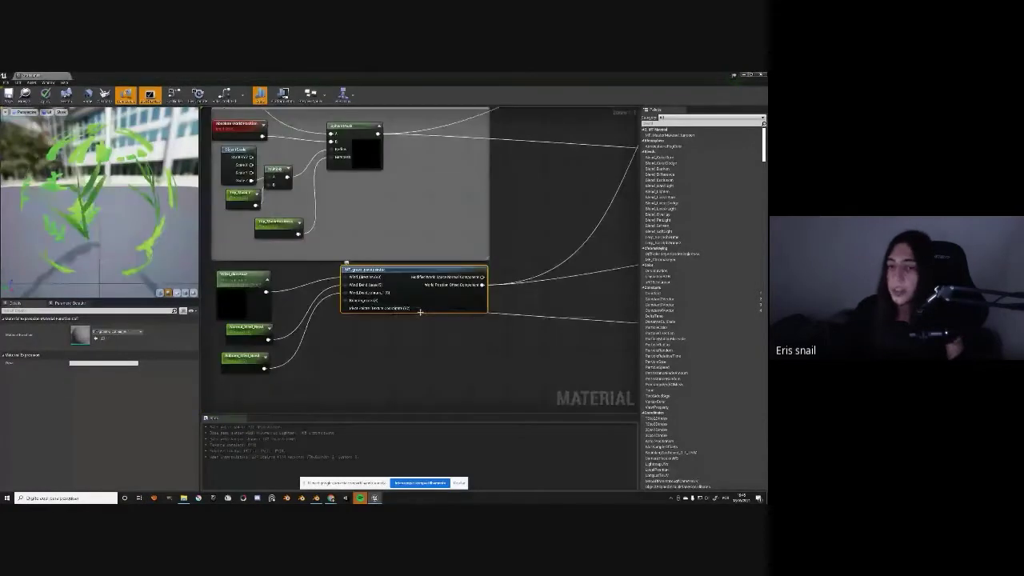
pyautogui.click(66, 76)
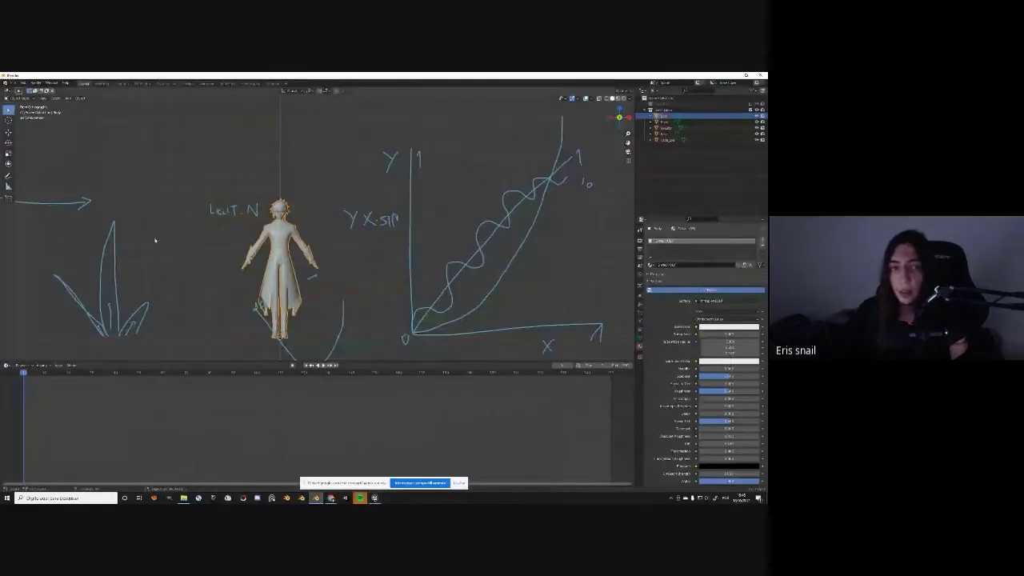
pyautogui.scroll(-1, 144, 232)
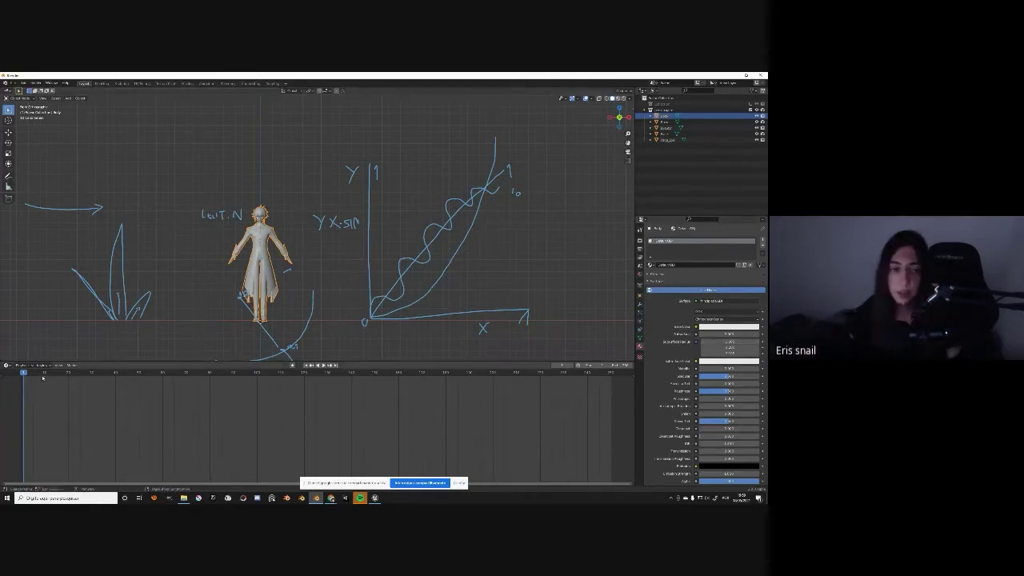
# Turn the bottom area into the Shader Editor and add a Texture Coordinate node
pyautogui.click(7, 365)
pyautogui.click(24, 426)
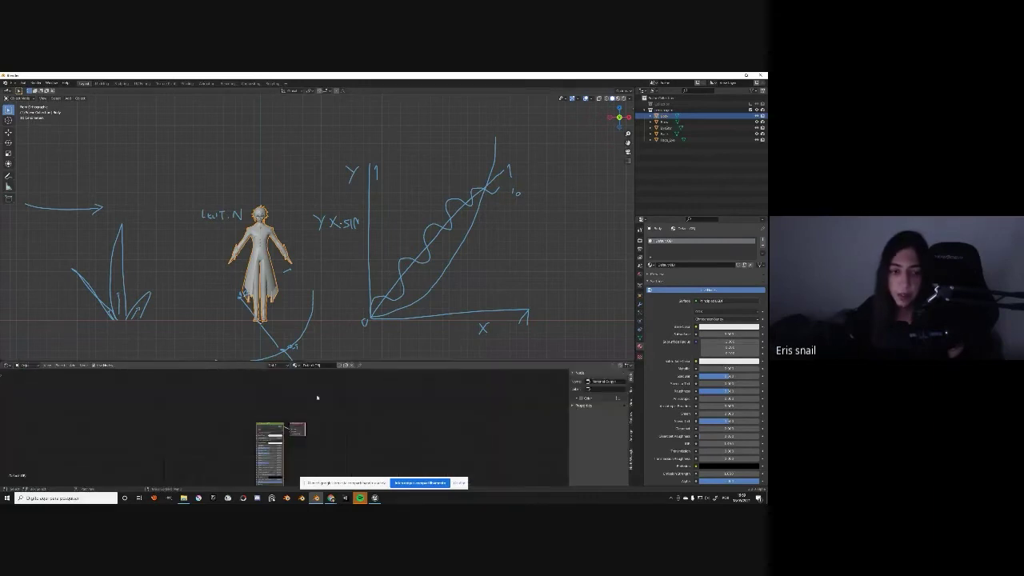
pyautogui.scroll(4, 264, 416)
pyautogui.hotkey('shift', 'a')
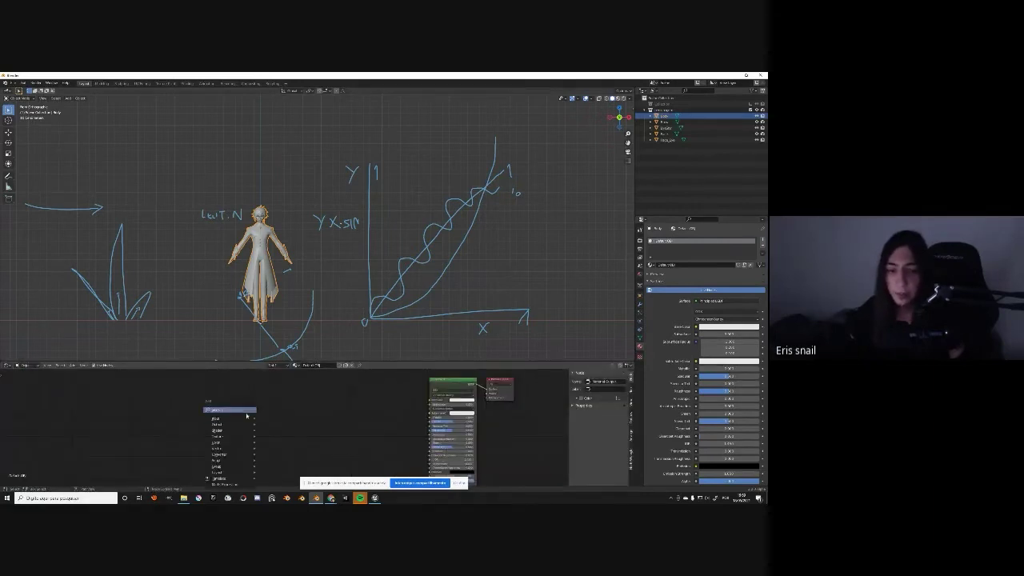
pyautogui.moveTo(242, 417)
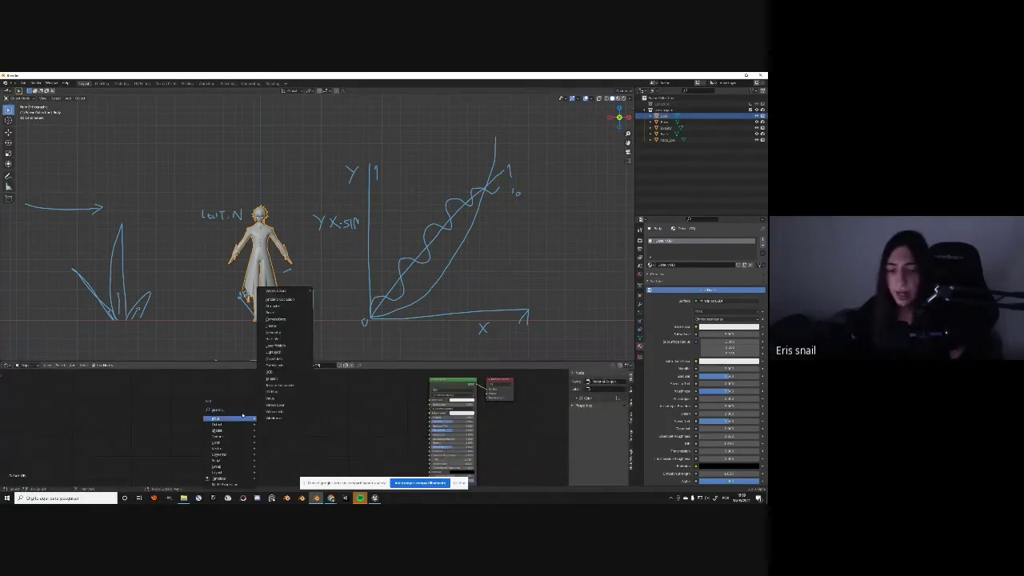
pyautogui.click(282, 393)
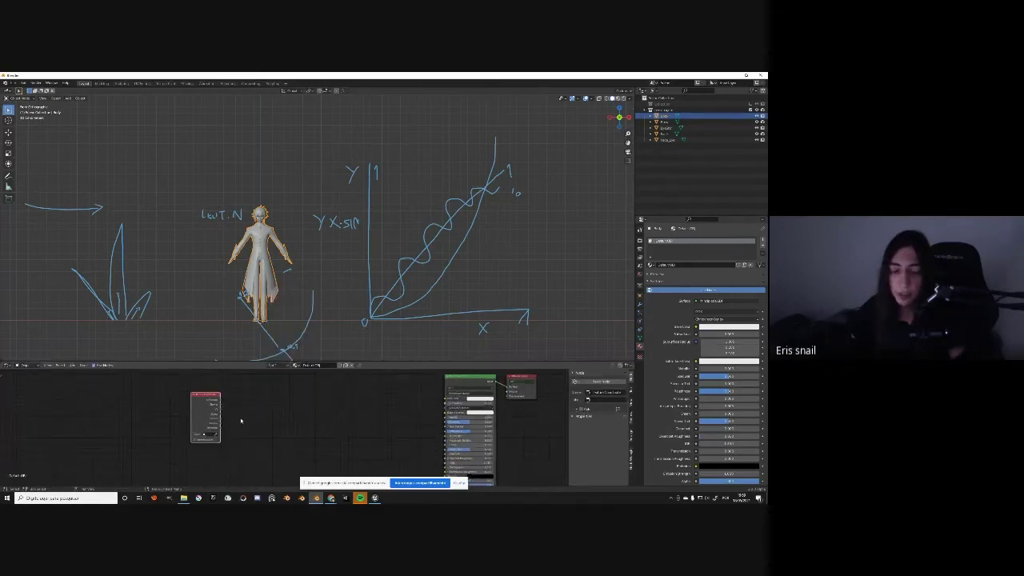
# Add a converter node and link the Texture Coordinate Object output into it
pyautogui.scroll(1, 240, 418)
pyautogui.hotkey('shift', 'a')
pyautogui.moveTo(251, 452)
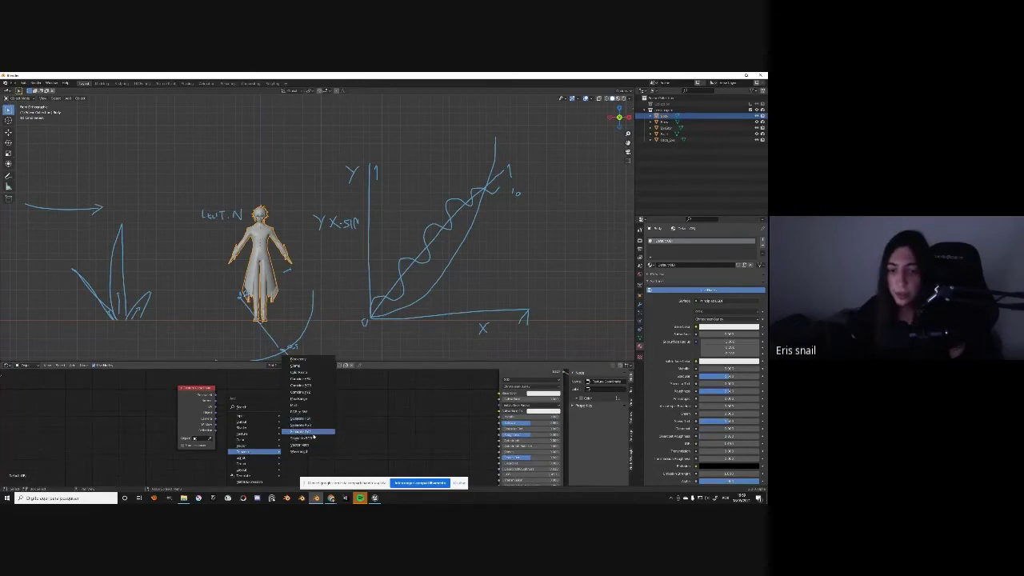
pyautogui.click(313, 439)
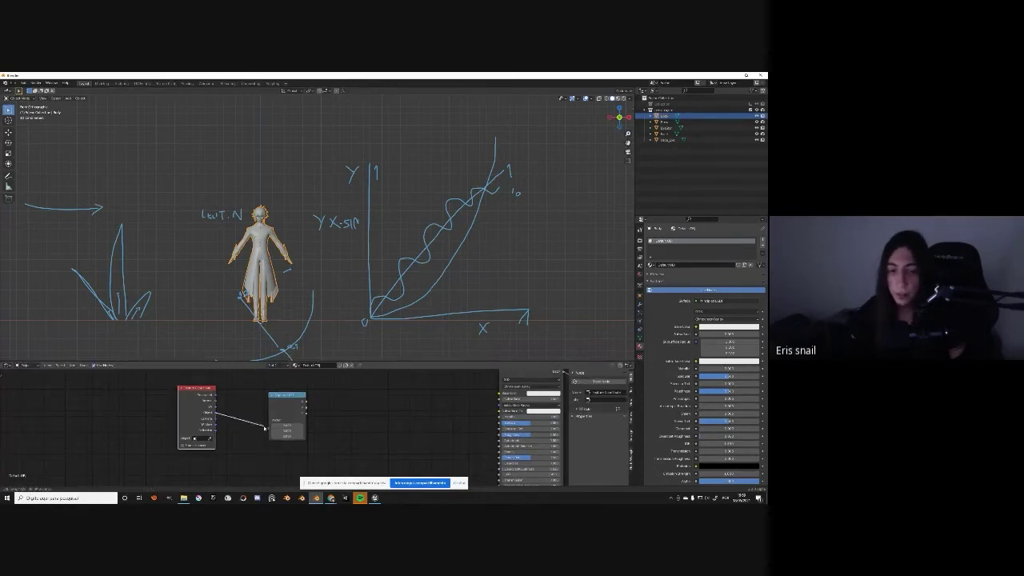
pyautogui.moveTo(216, 414); pyautogui.dragTo(292, 424)
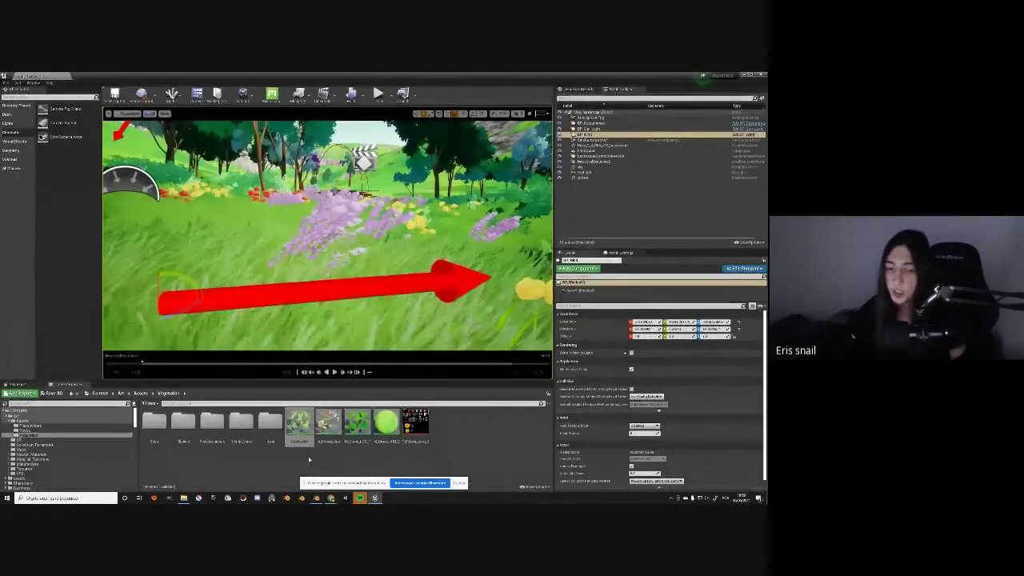
# Add a BreakOutFloat3Components node to the grass material graph, then switch back to Blender
pyautogui.doubleClick(300, 424)
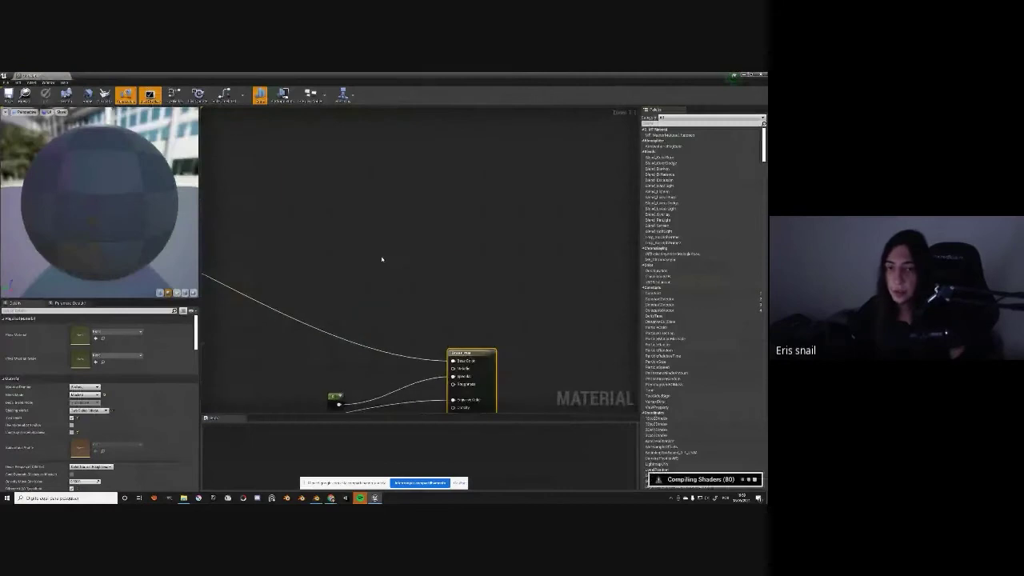
pyautogui.rightClick(382, 259)
pyautogui.write('break')
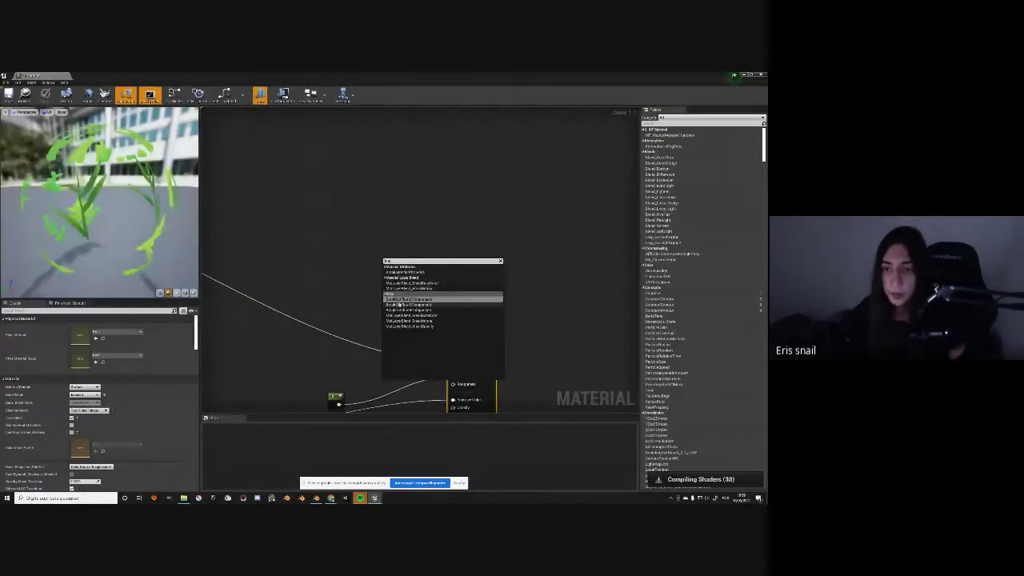
pyautogui.click(408, 304)
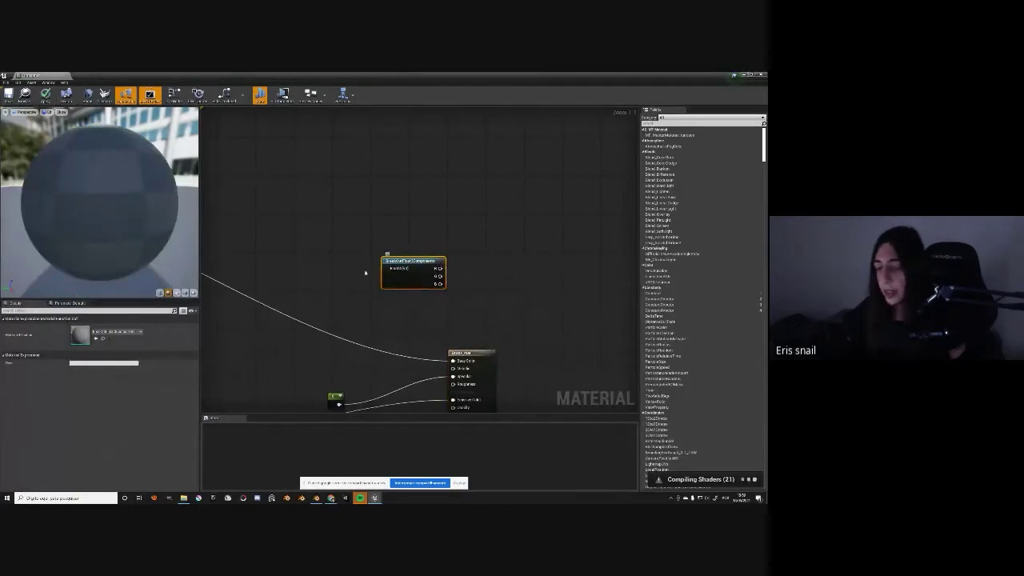
pyautogui.moveTo(423, 267); pyautogui.dragTo(403, 258)
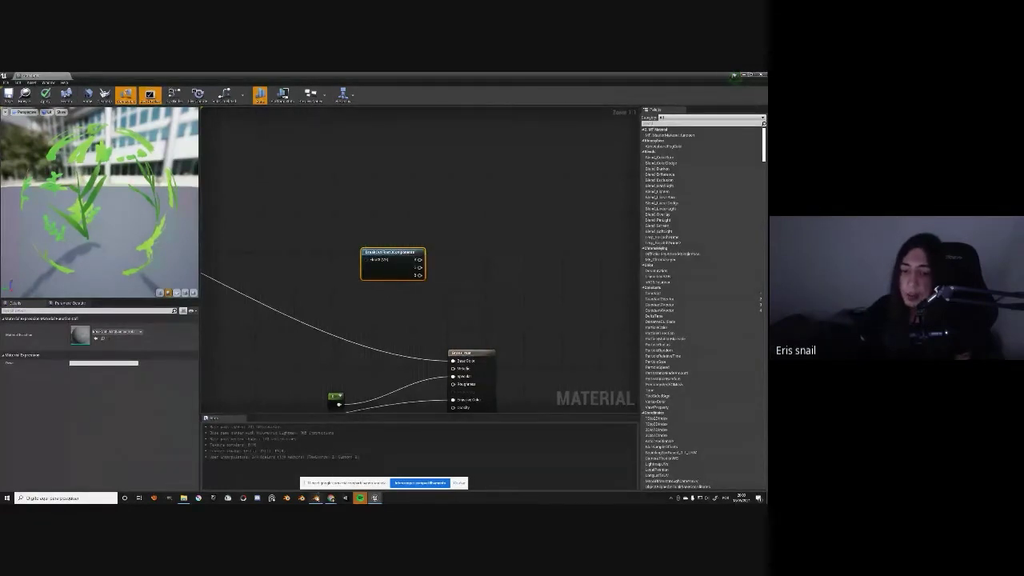
pyautogui.click(316, 498)
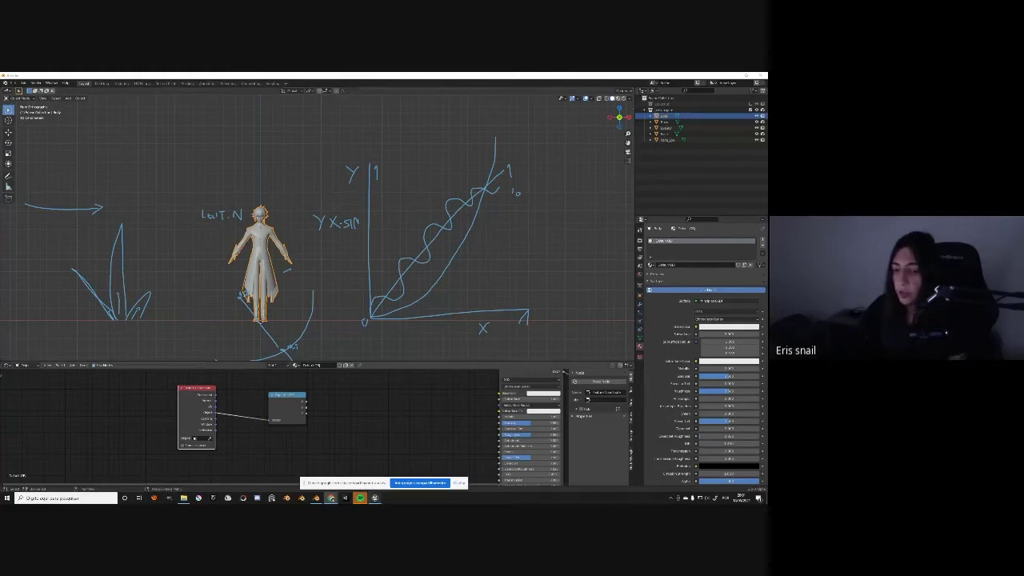
# Back in Unreal, close the grass material editor and confirm the apply-changes prompt
pyautogui.moveTo(375, 498)
pyautogui.click(343, 473)
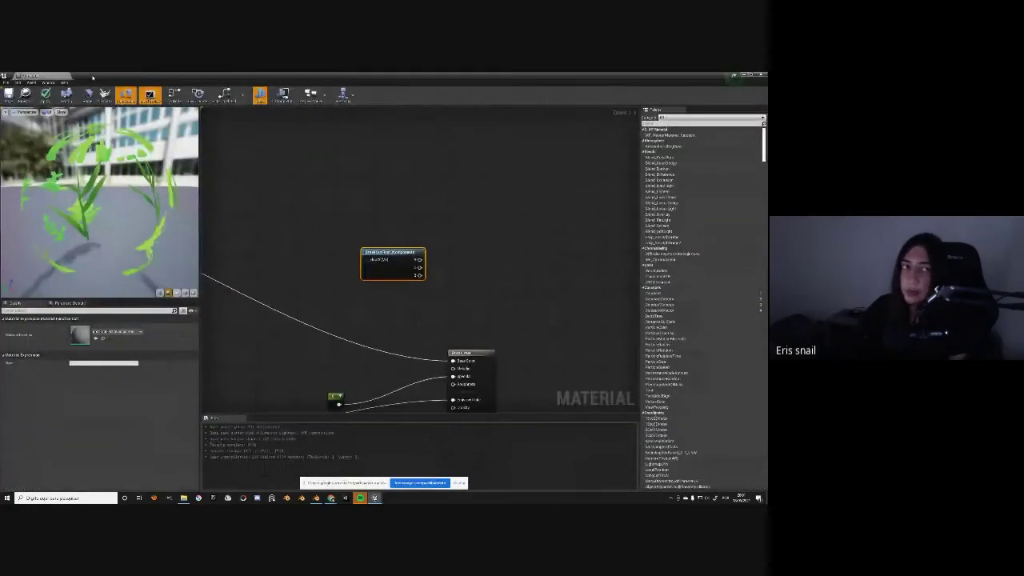
pyautogui.click(68, 75)
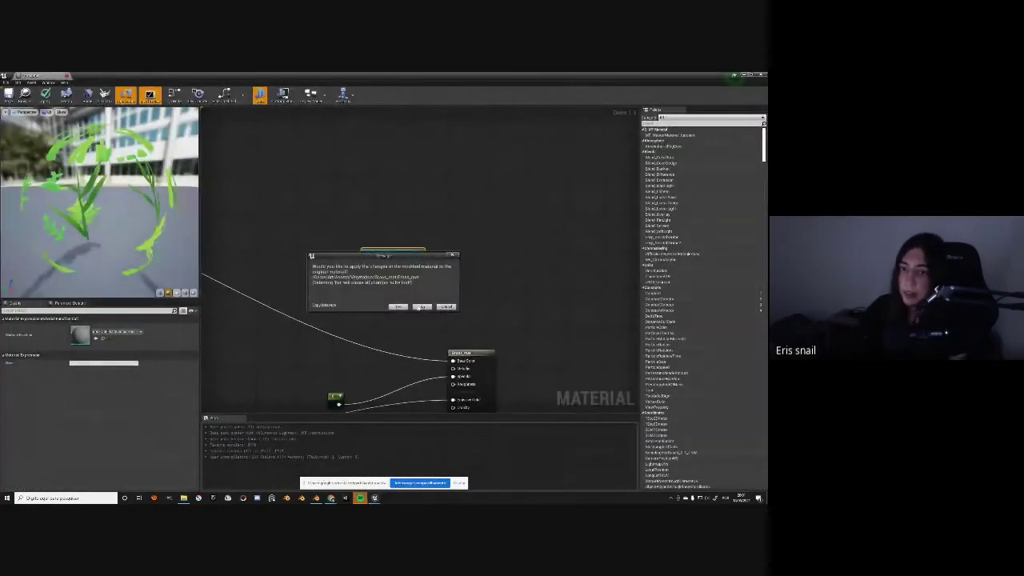
pyautogui.click(423, 309)
pyautogui.scroll(-5, 309, 217)
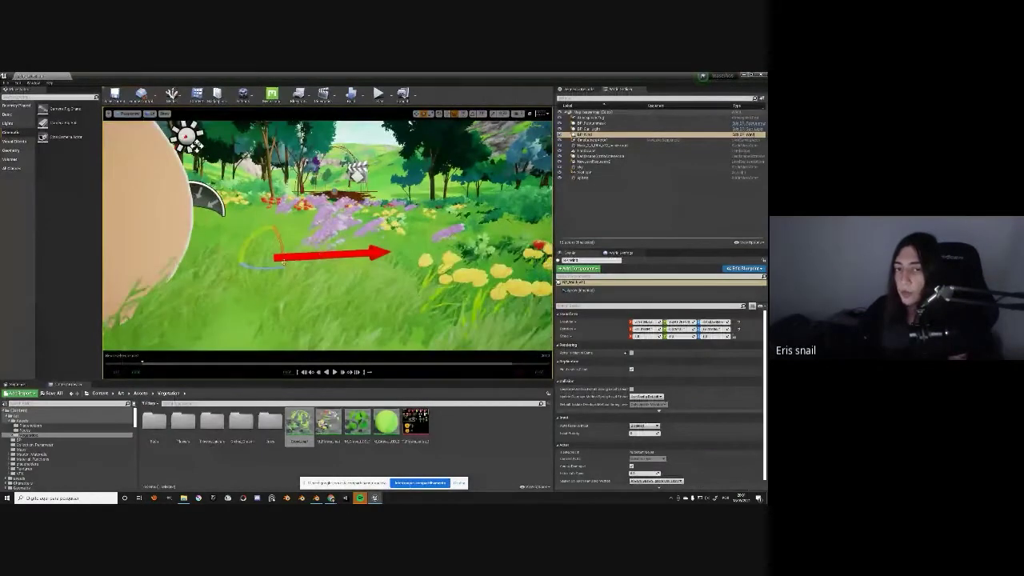